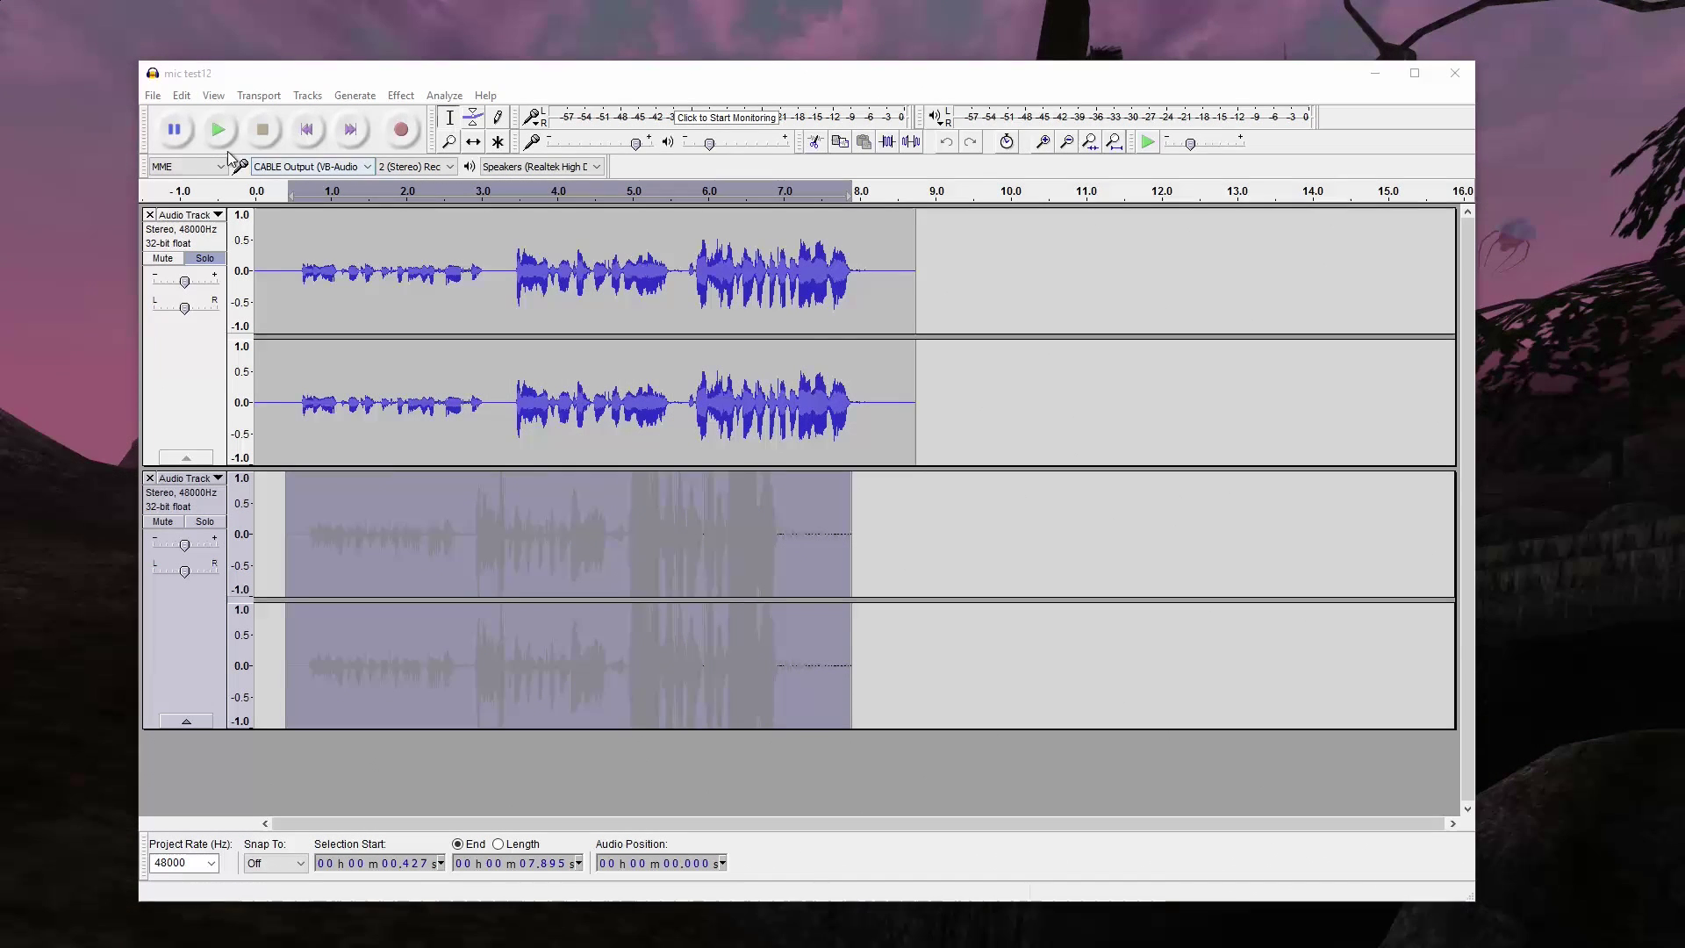
Step: Play the mic test recording in Audacity and close the already open VSTHost window
left_click(219, 139)
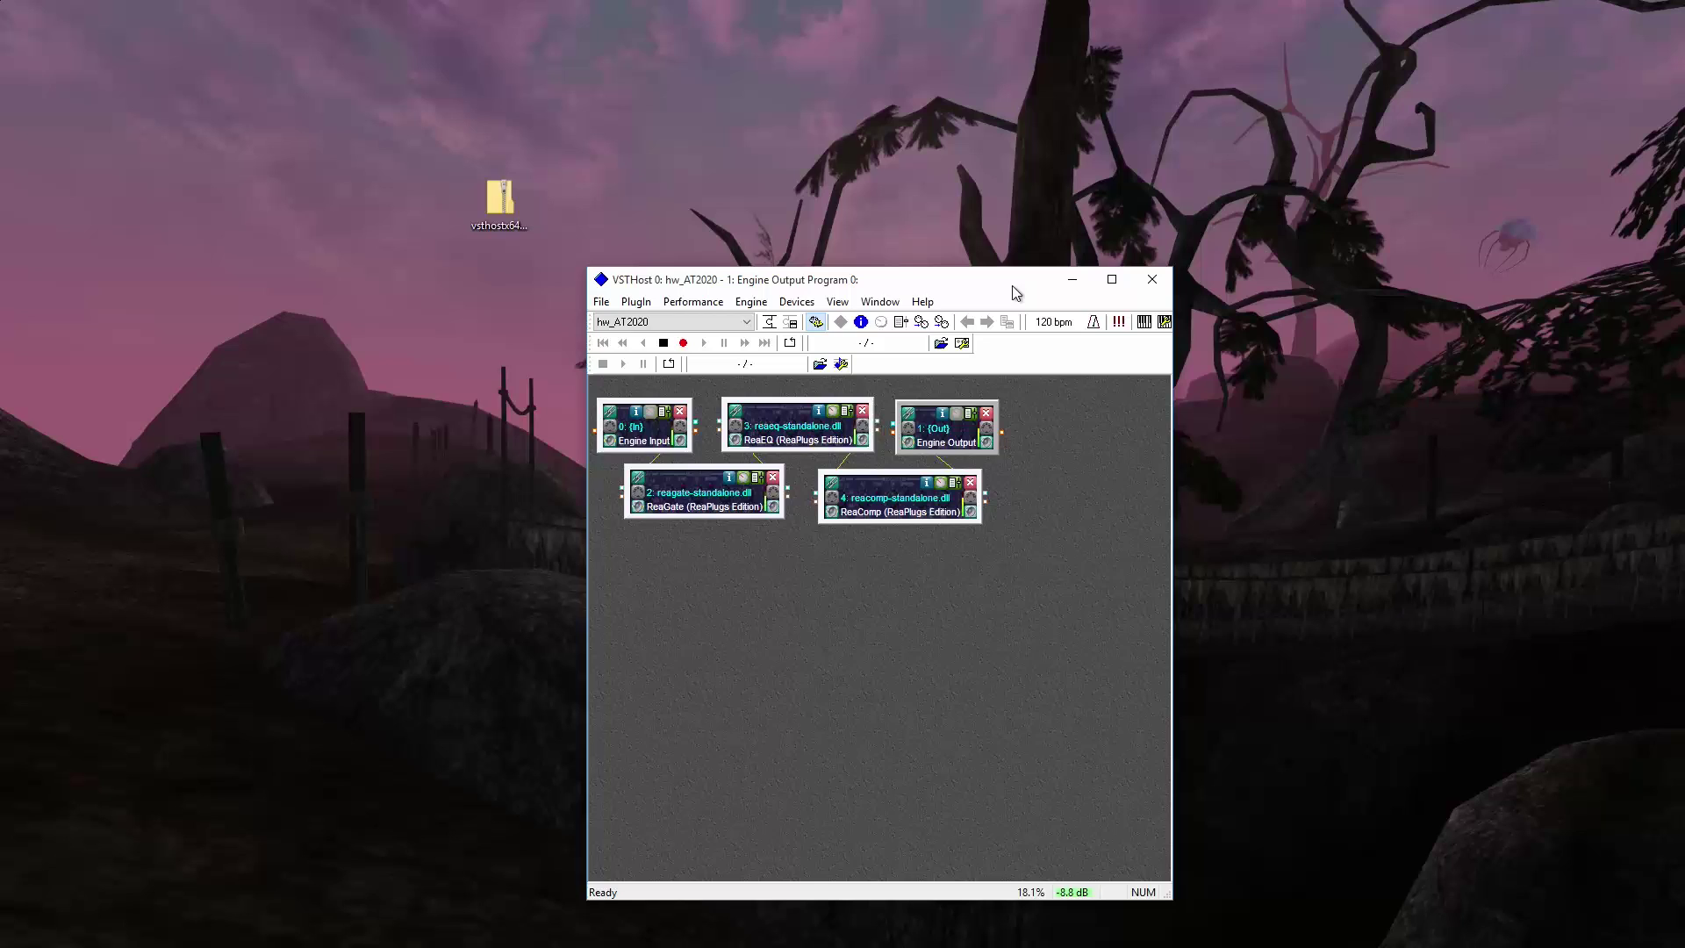
left_click_drag(1013, 284, 700, 308)
key("alt+F4")
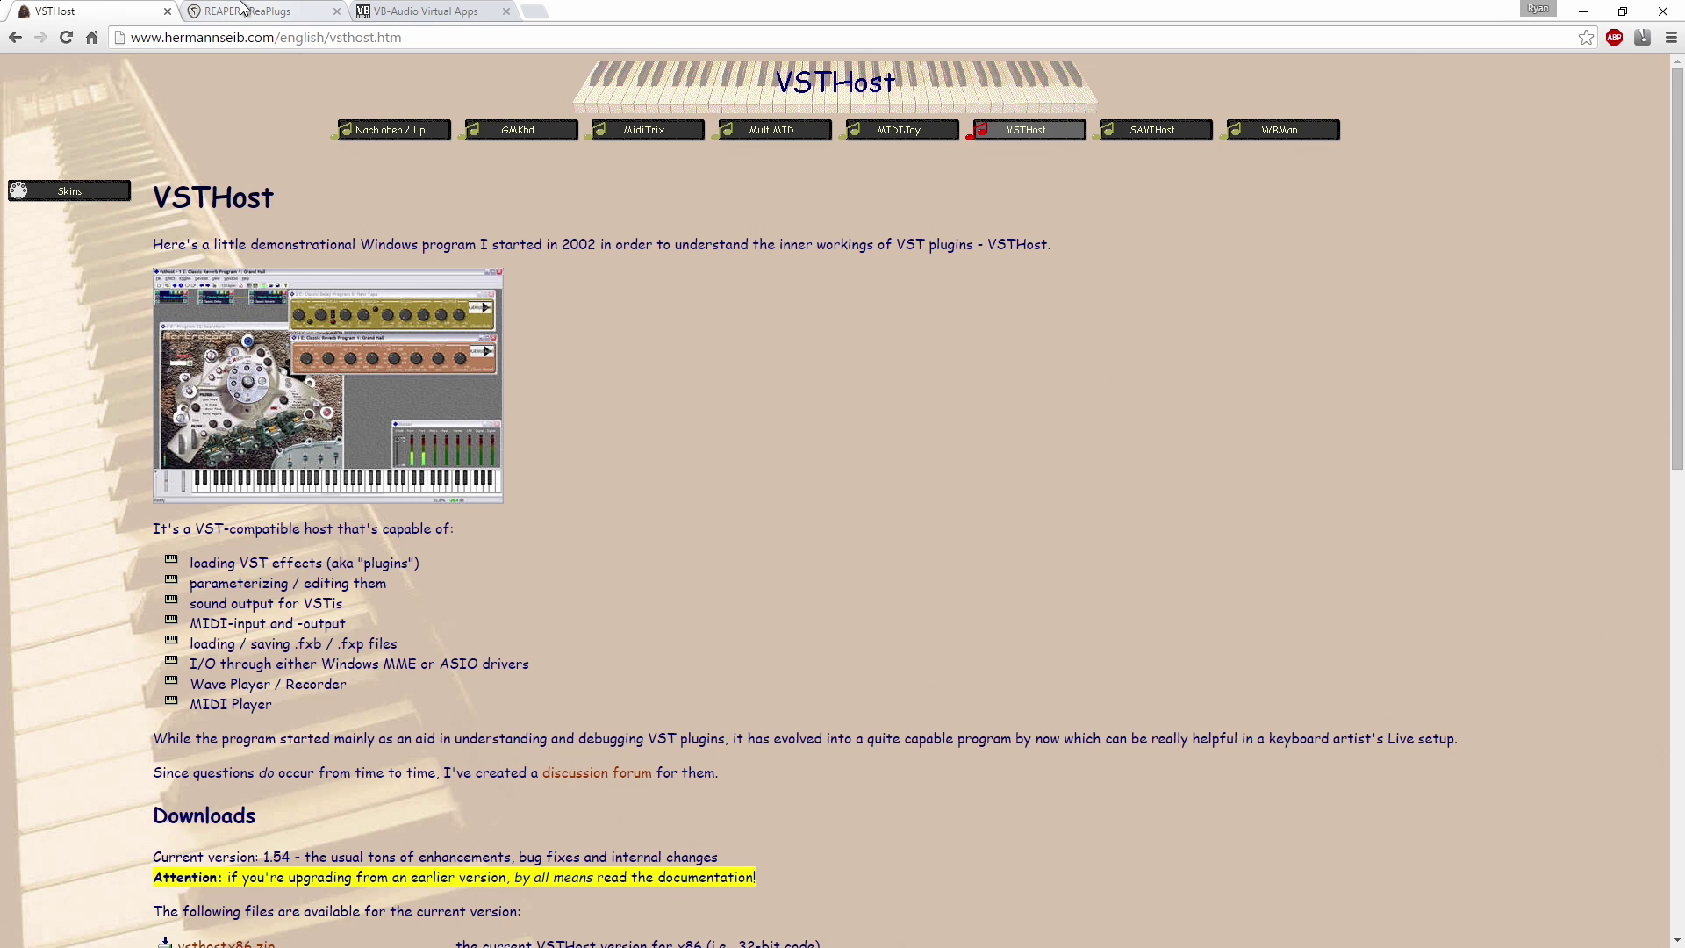
Step: Examine the VSTHost download list for the 32-bit vsthostx86.zip and 64-bit vsthostx64.zip packages
scroll(615, 448, "down", 6)
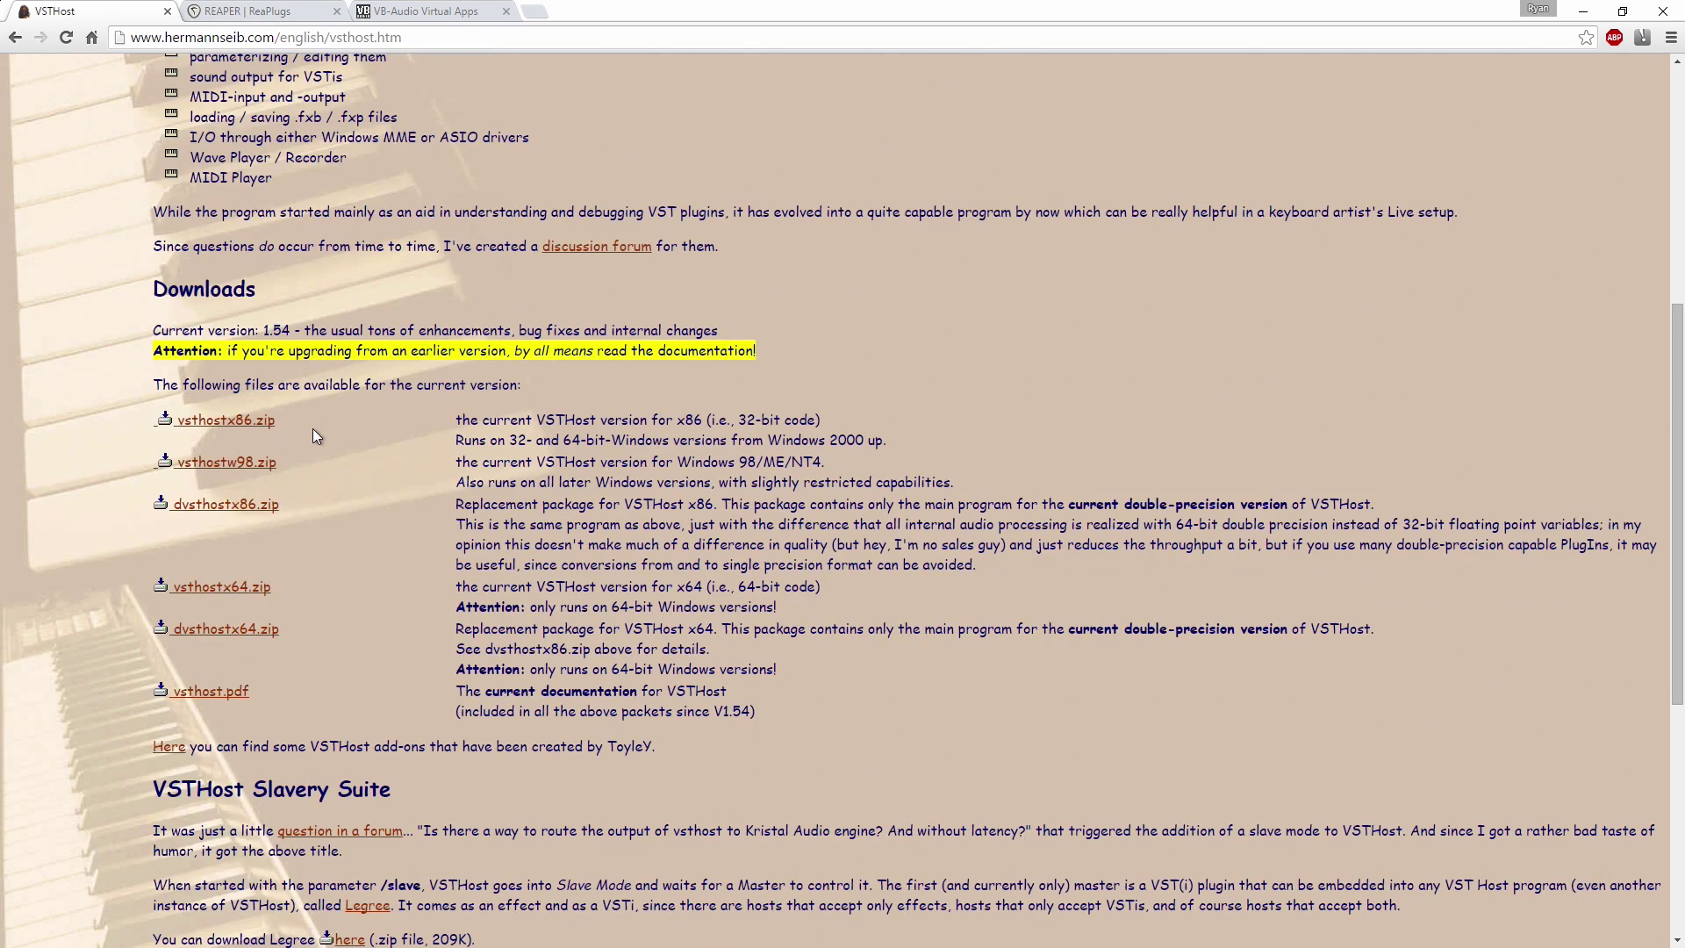
left_click_drag(308, 423, 174, 422)
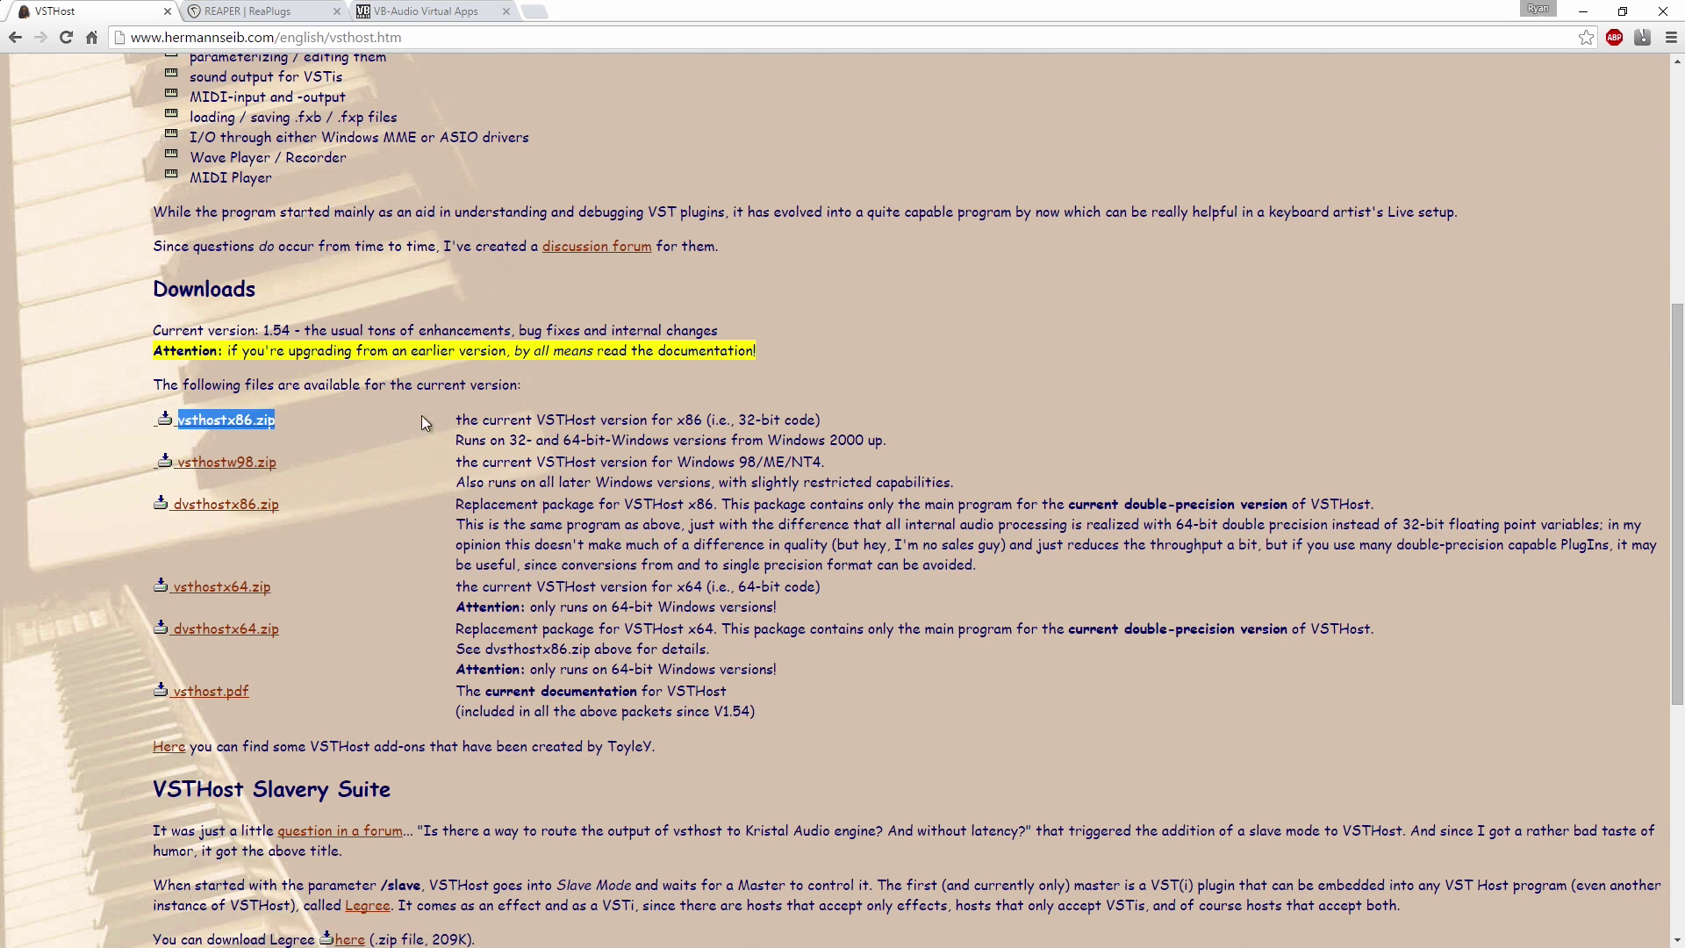
left_click_drag(792, 420, 719, 419)
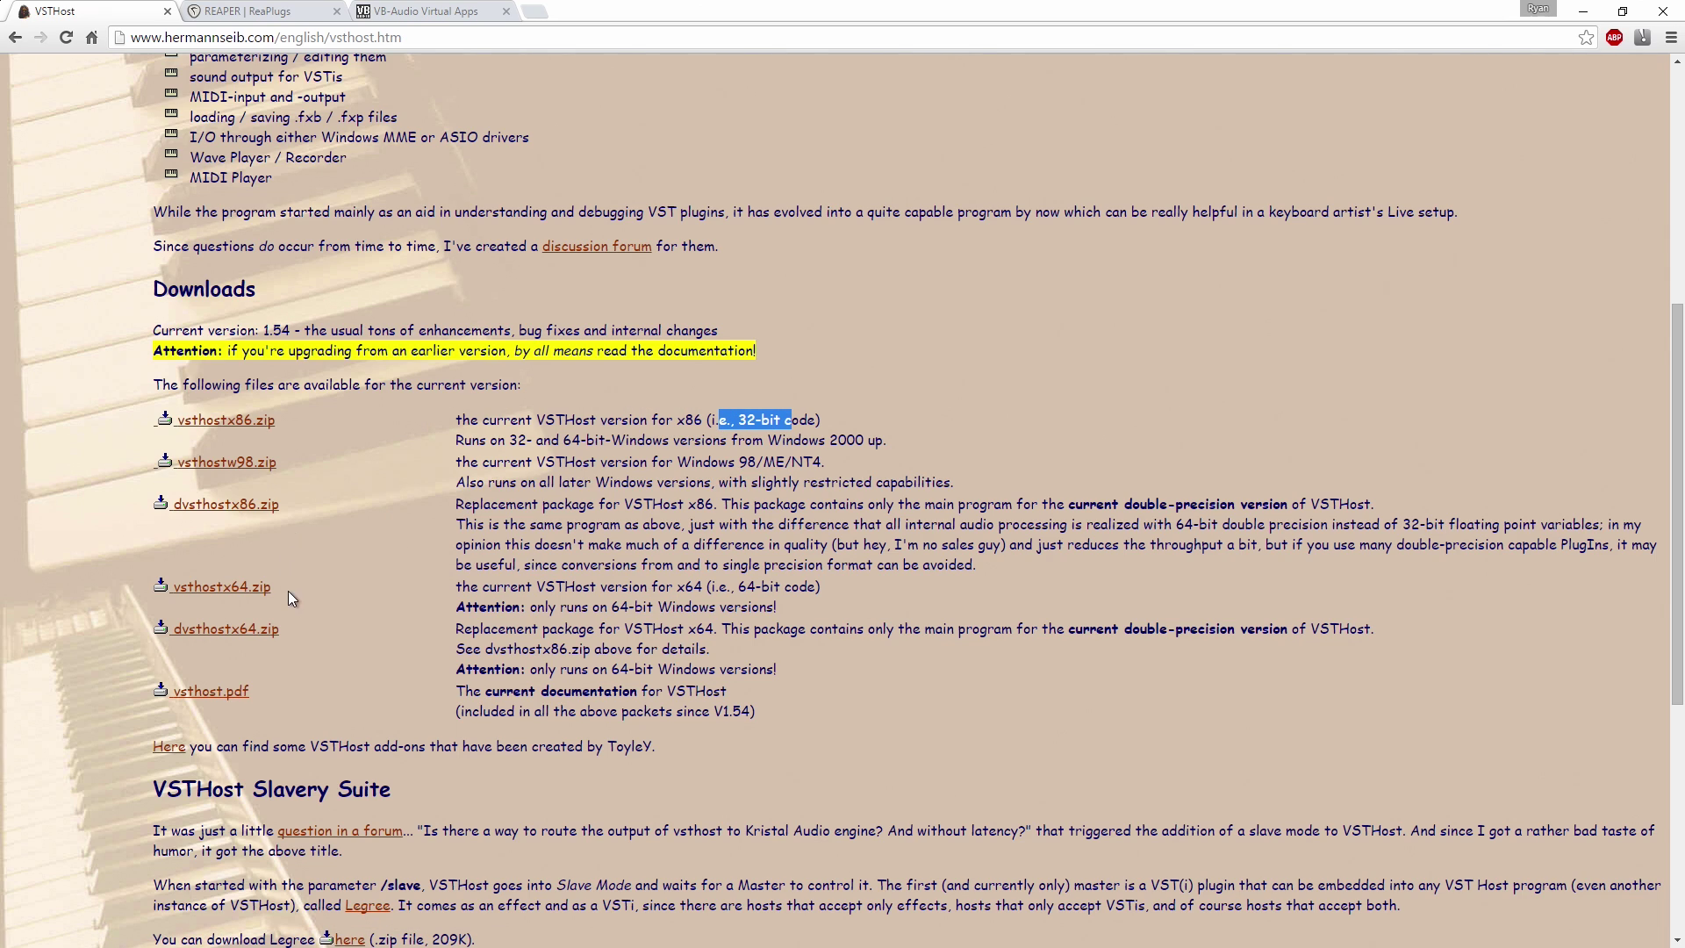
left_click_drag(281, 588, 177, 598)
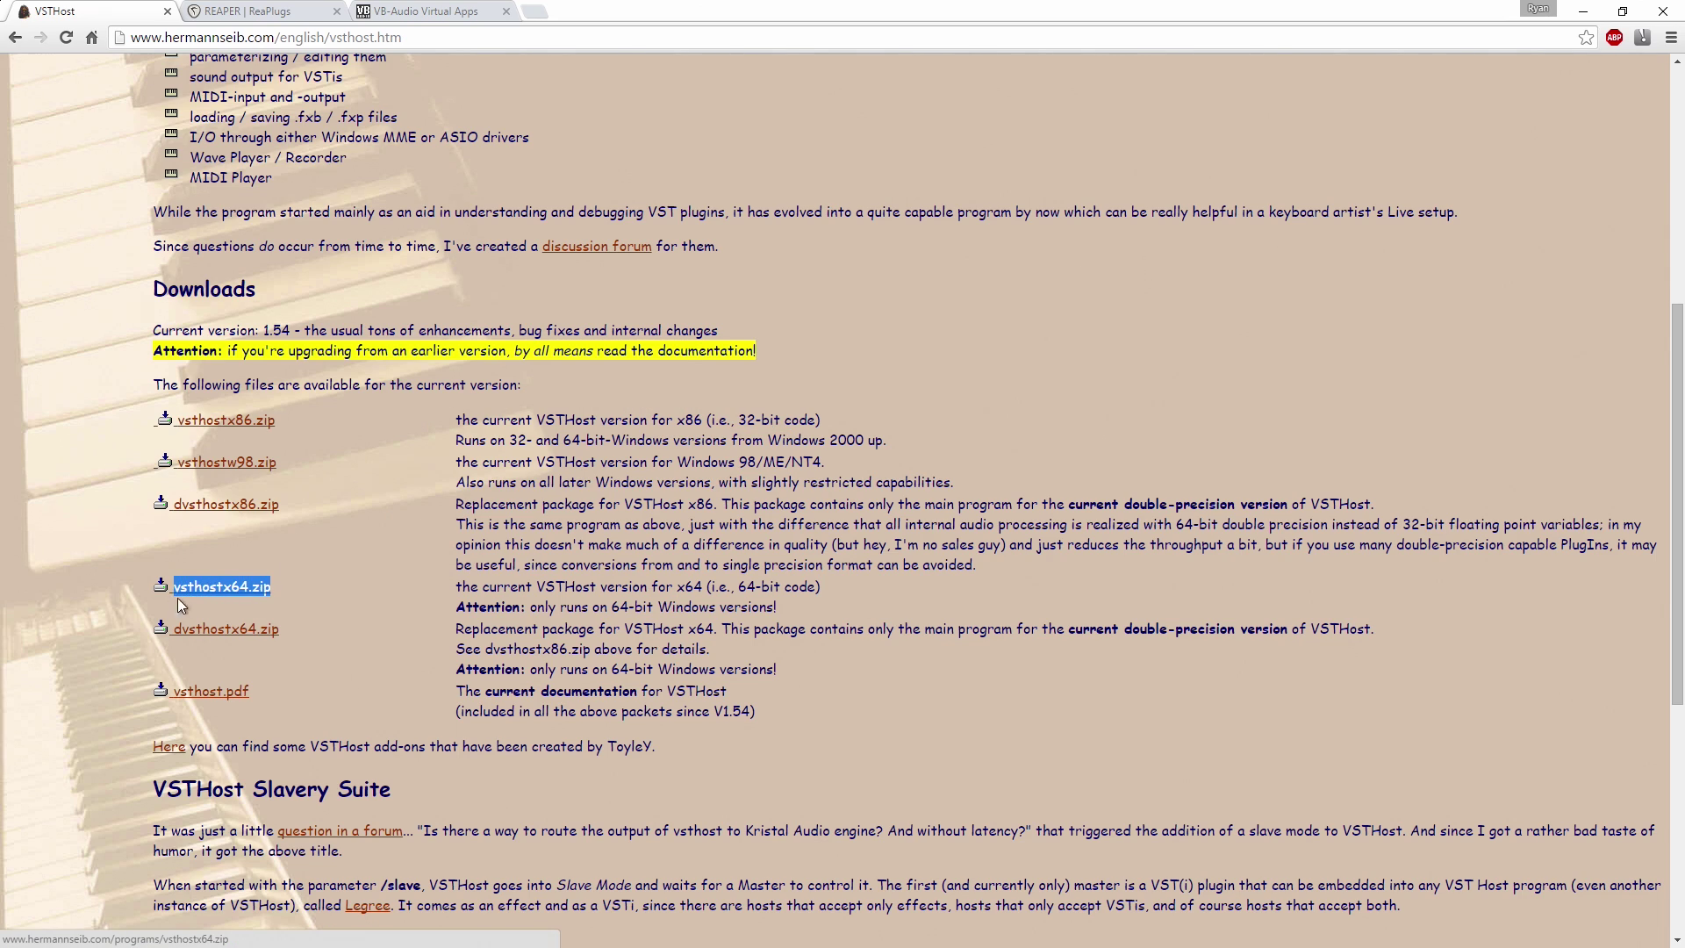
left_click_drag(833, 586, 727, 588)
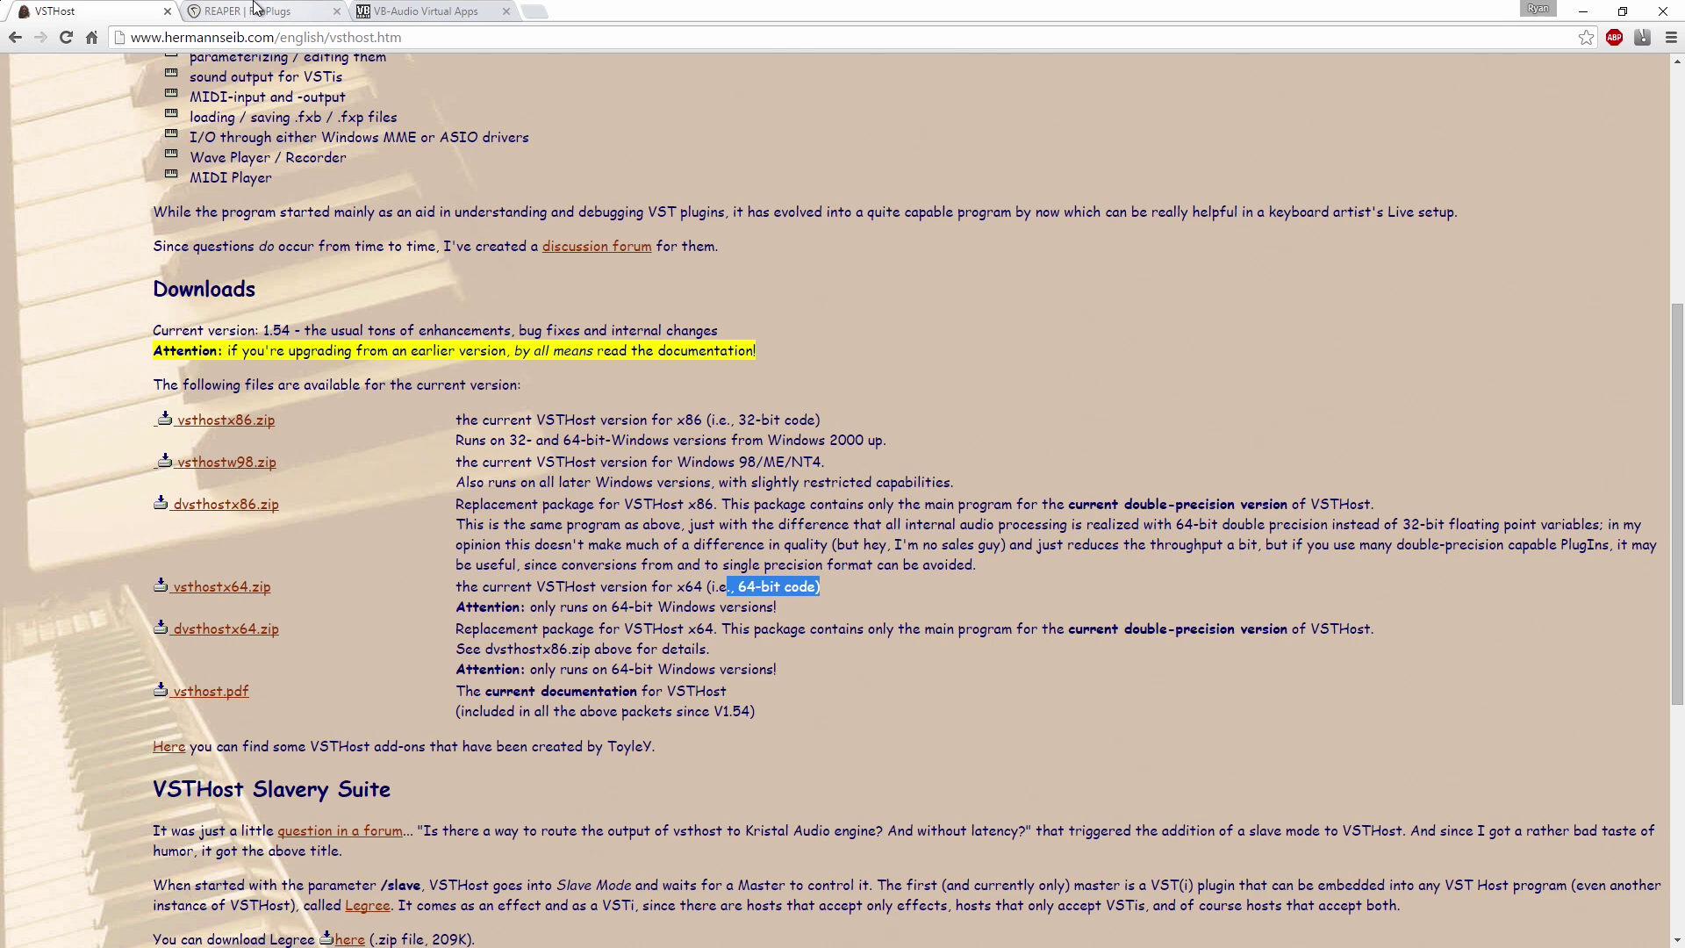
Step: Extract the vsthostx64.zip archive on the desktop into a vsthostx64 folder with 7-Zip
double_click(763, 10)
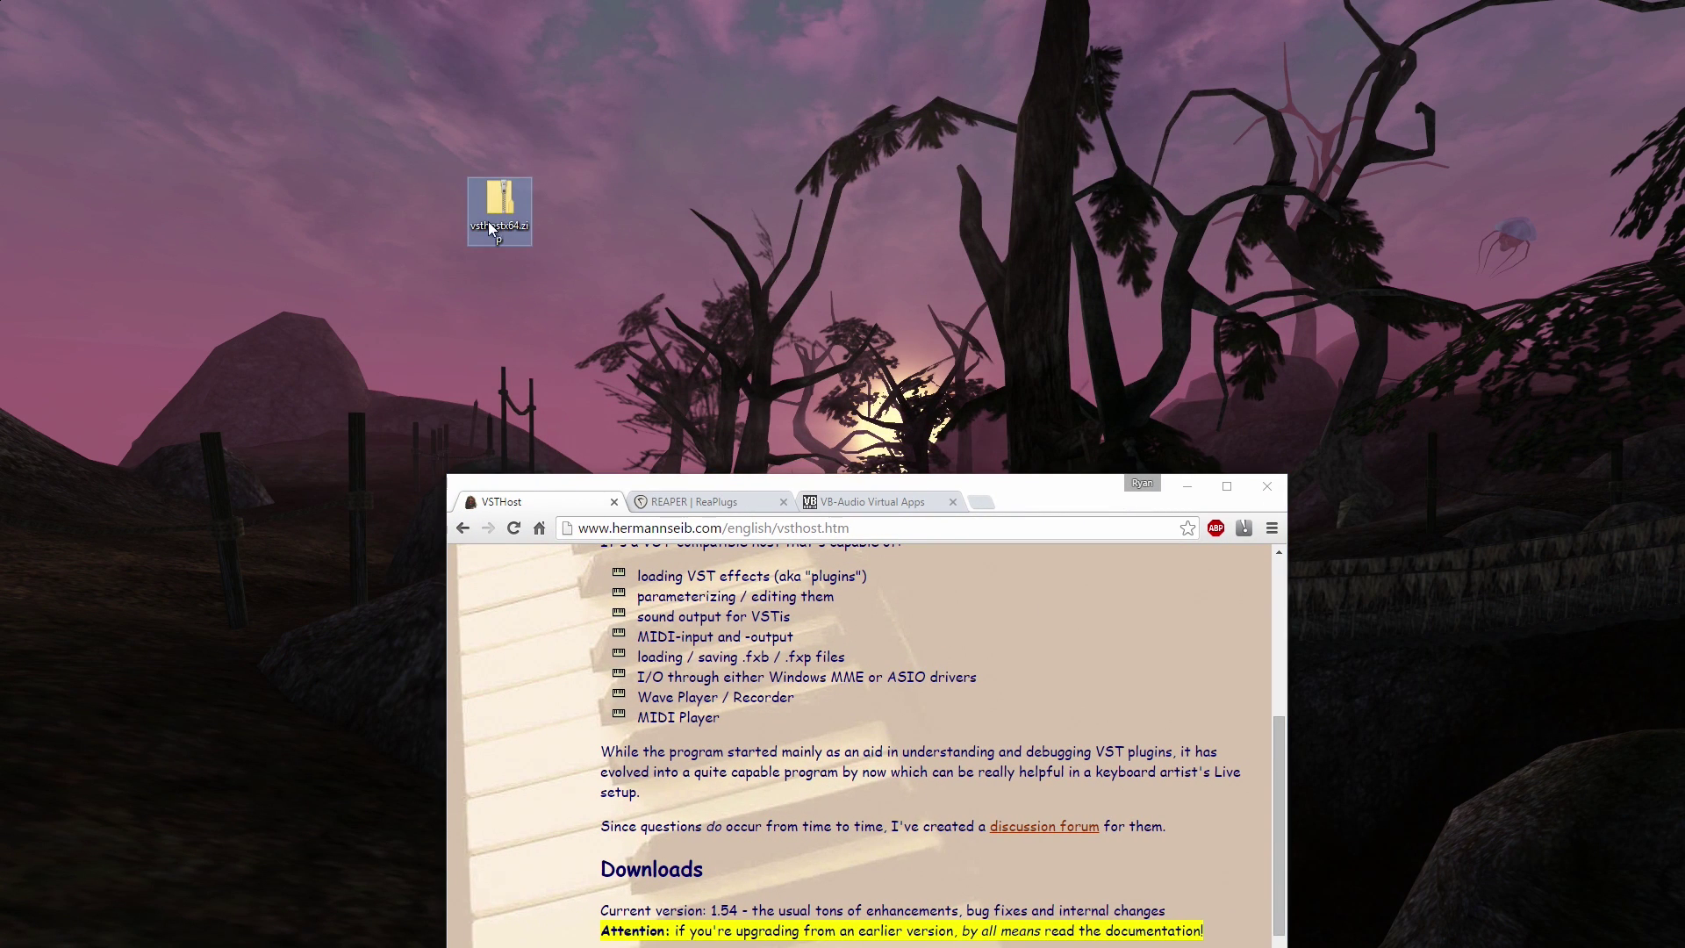
right_click(489, 204)
mouse_move(553, 260)
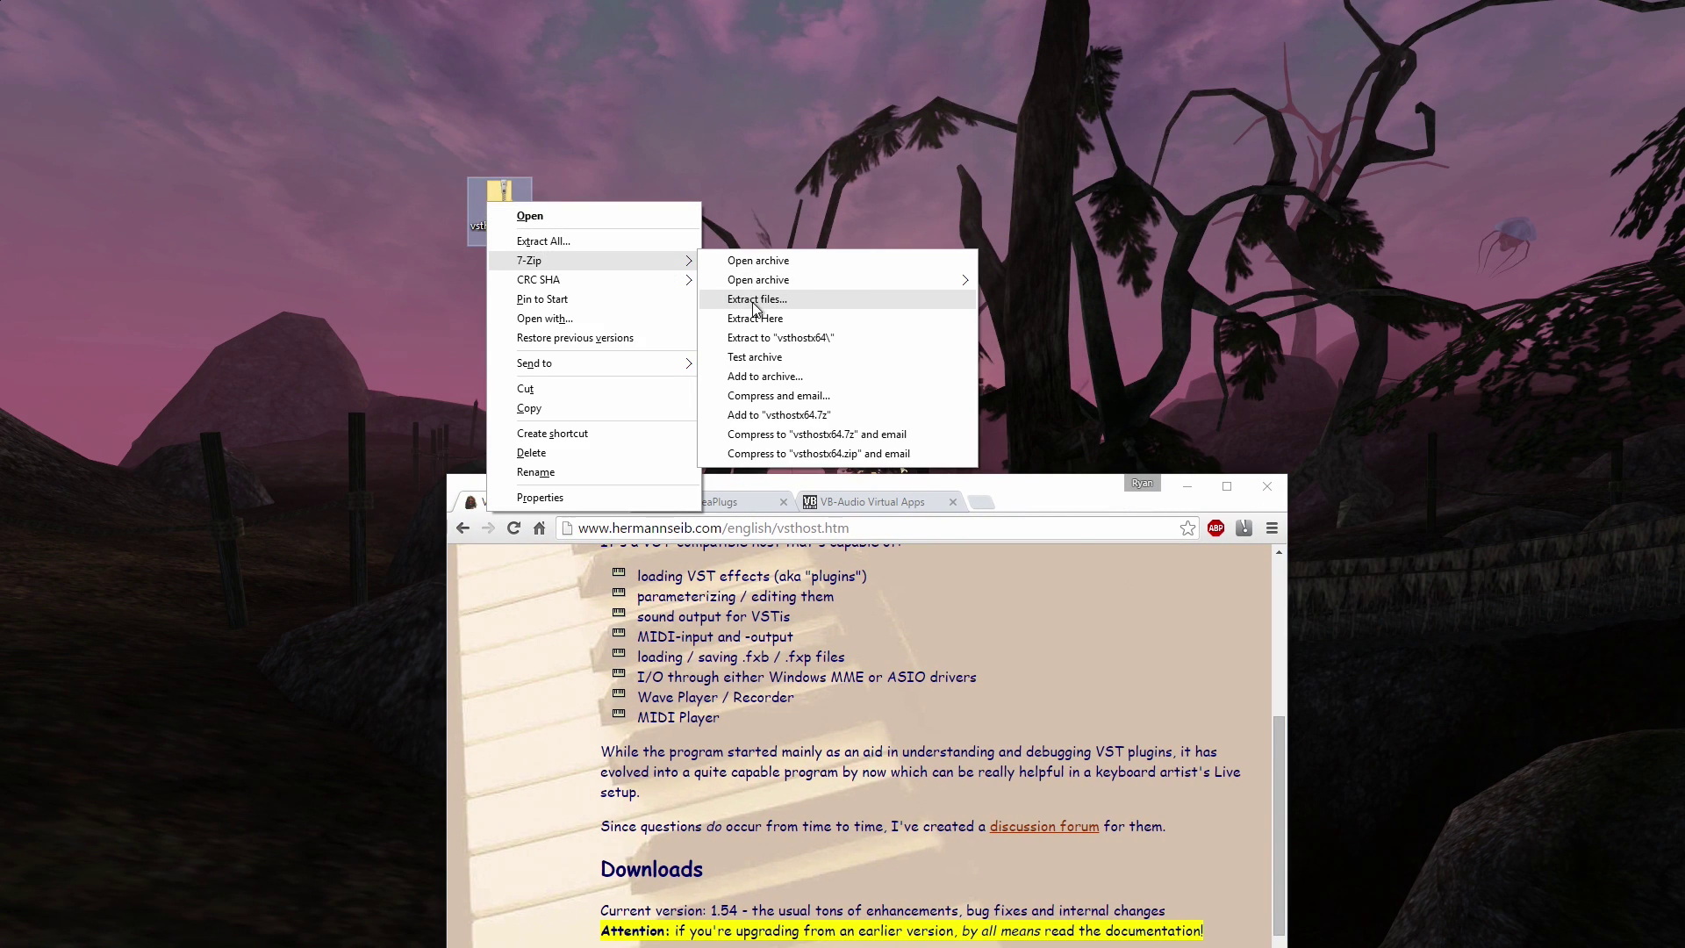
left_click(757, 299)
left_click(832, 598)
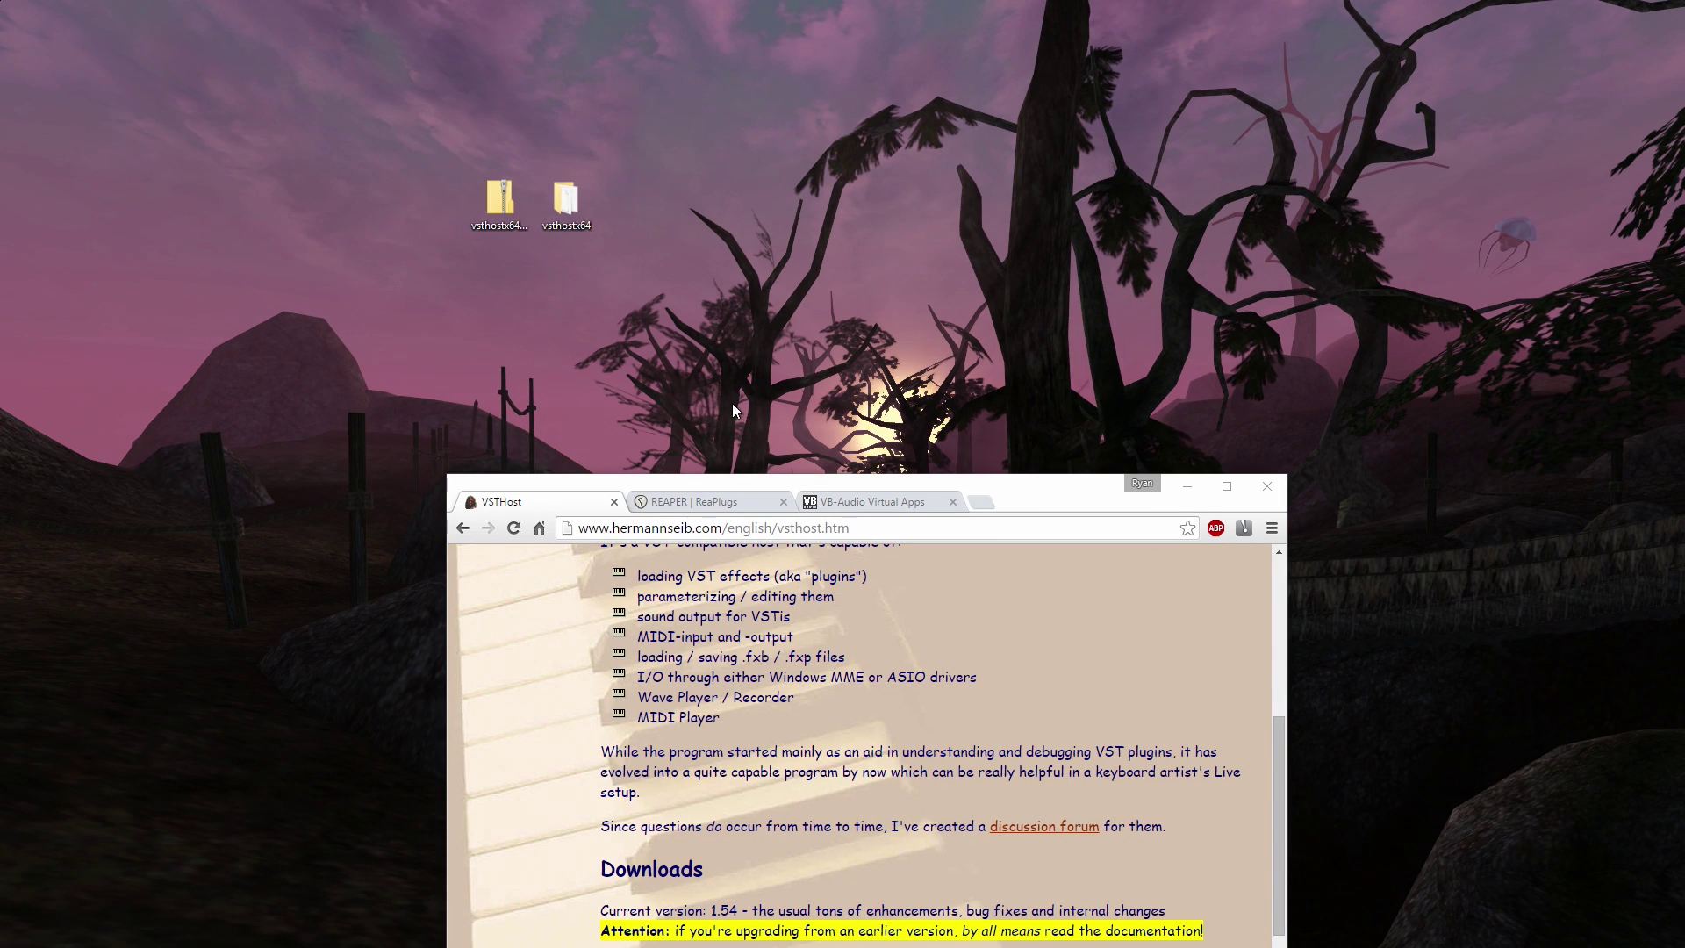
Step: Look through the extracted vsthostx64 folder for vsthost.exe and close the folder window
double_click(567, 200)
left_click_drag(702, 172, 795, 153)
left_click(666, 402)
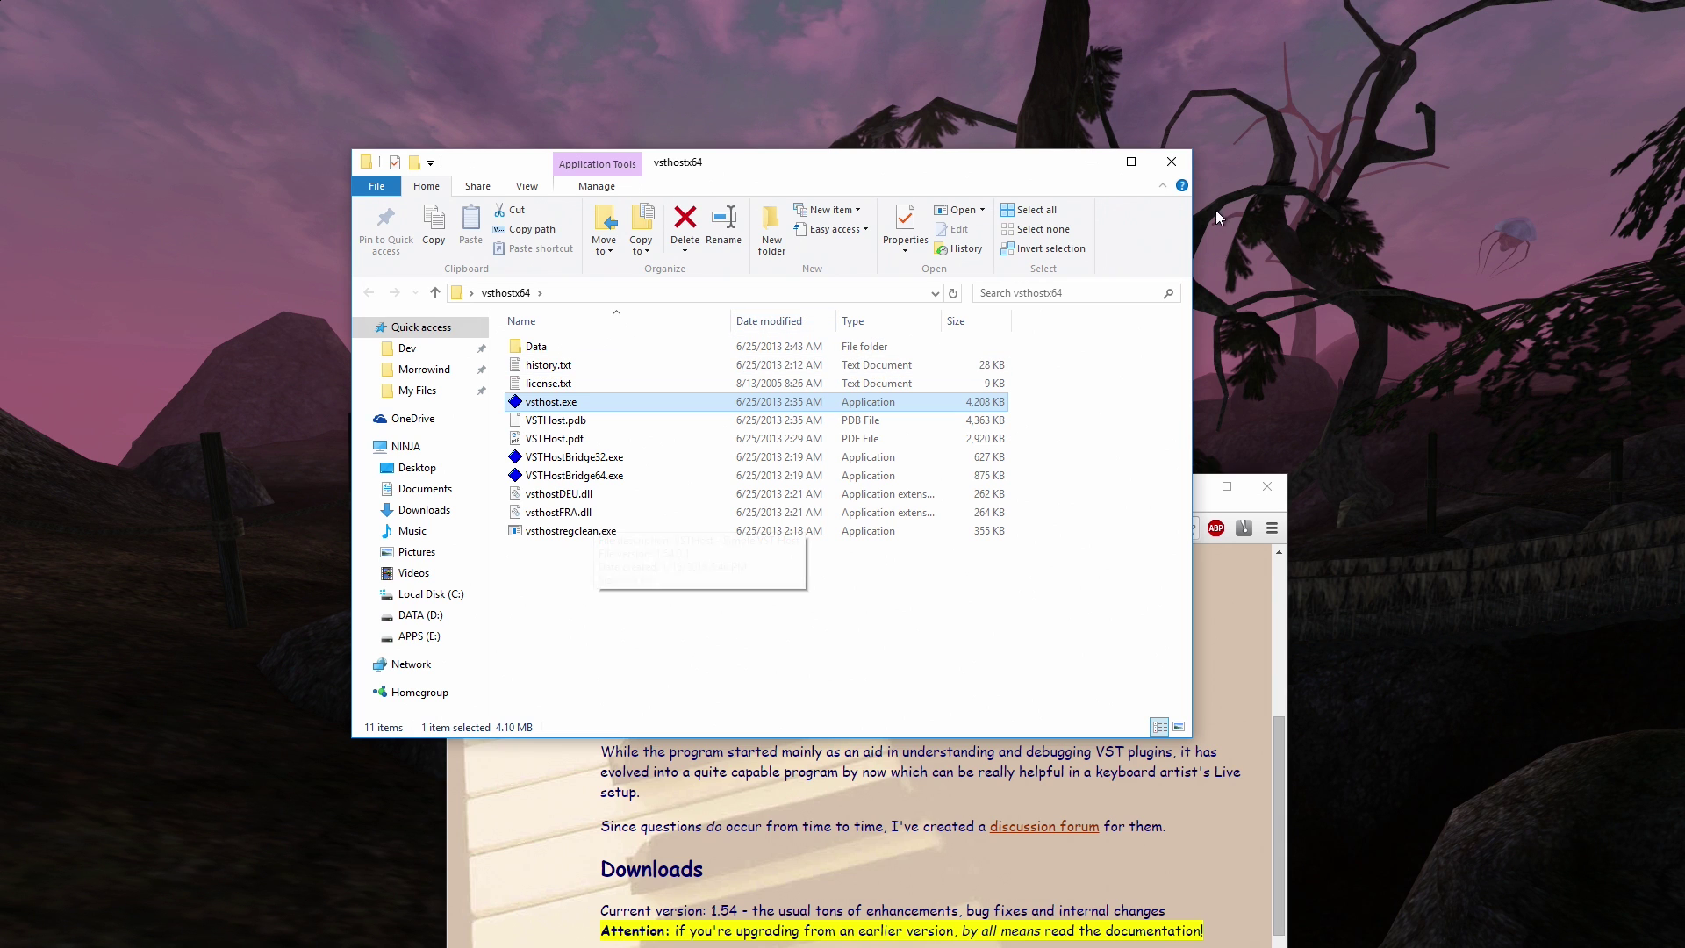
left_click(1162, 166)
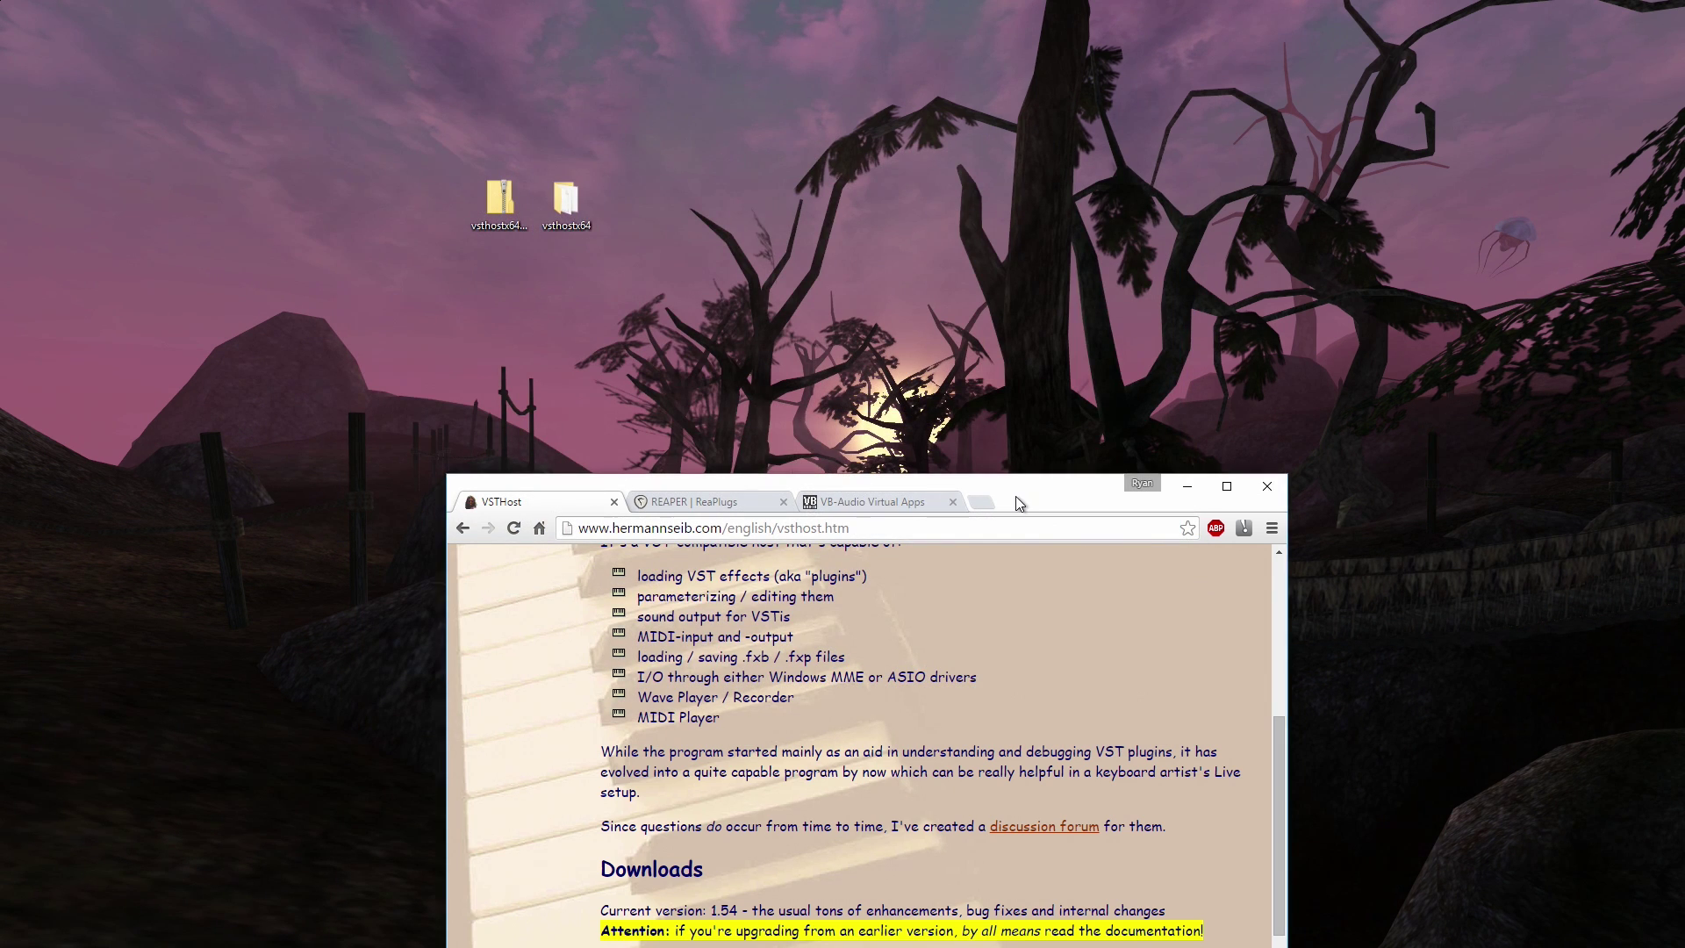
Step: Examine the ReaPlugs download page, including its previous versions, and highlight the v2.2 32-bit and 64-bit entries
left_click_drag(1014, 497, 981, 354)
double_click(982, 355)
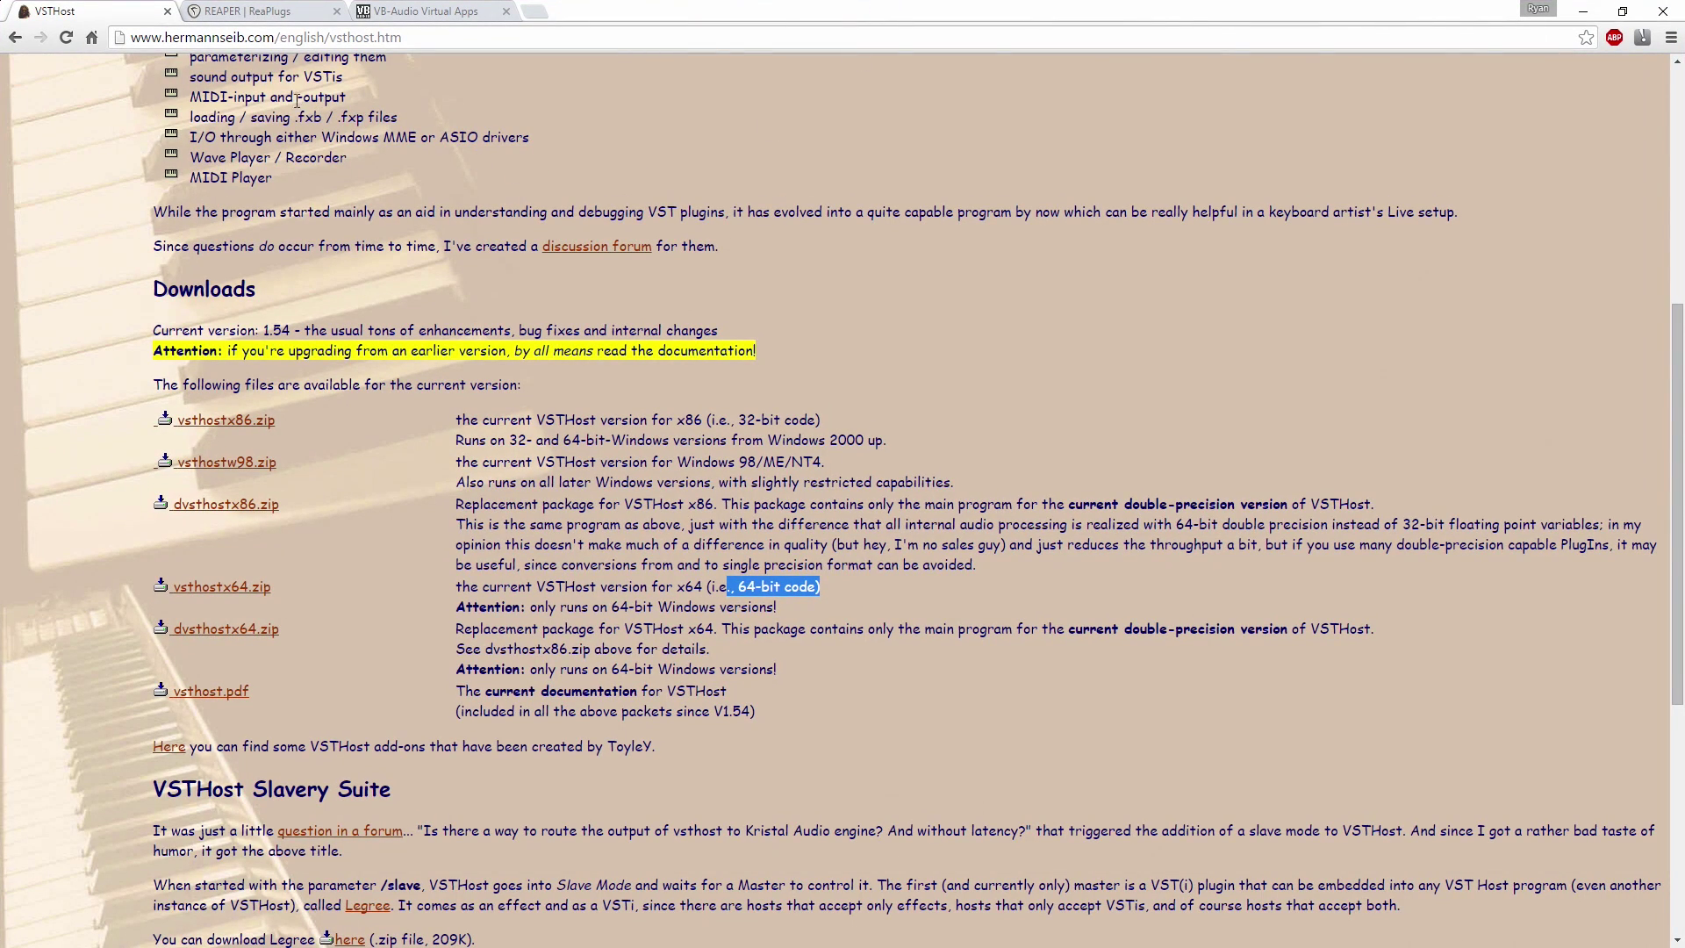
left_click(272, 11)
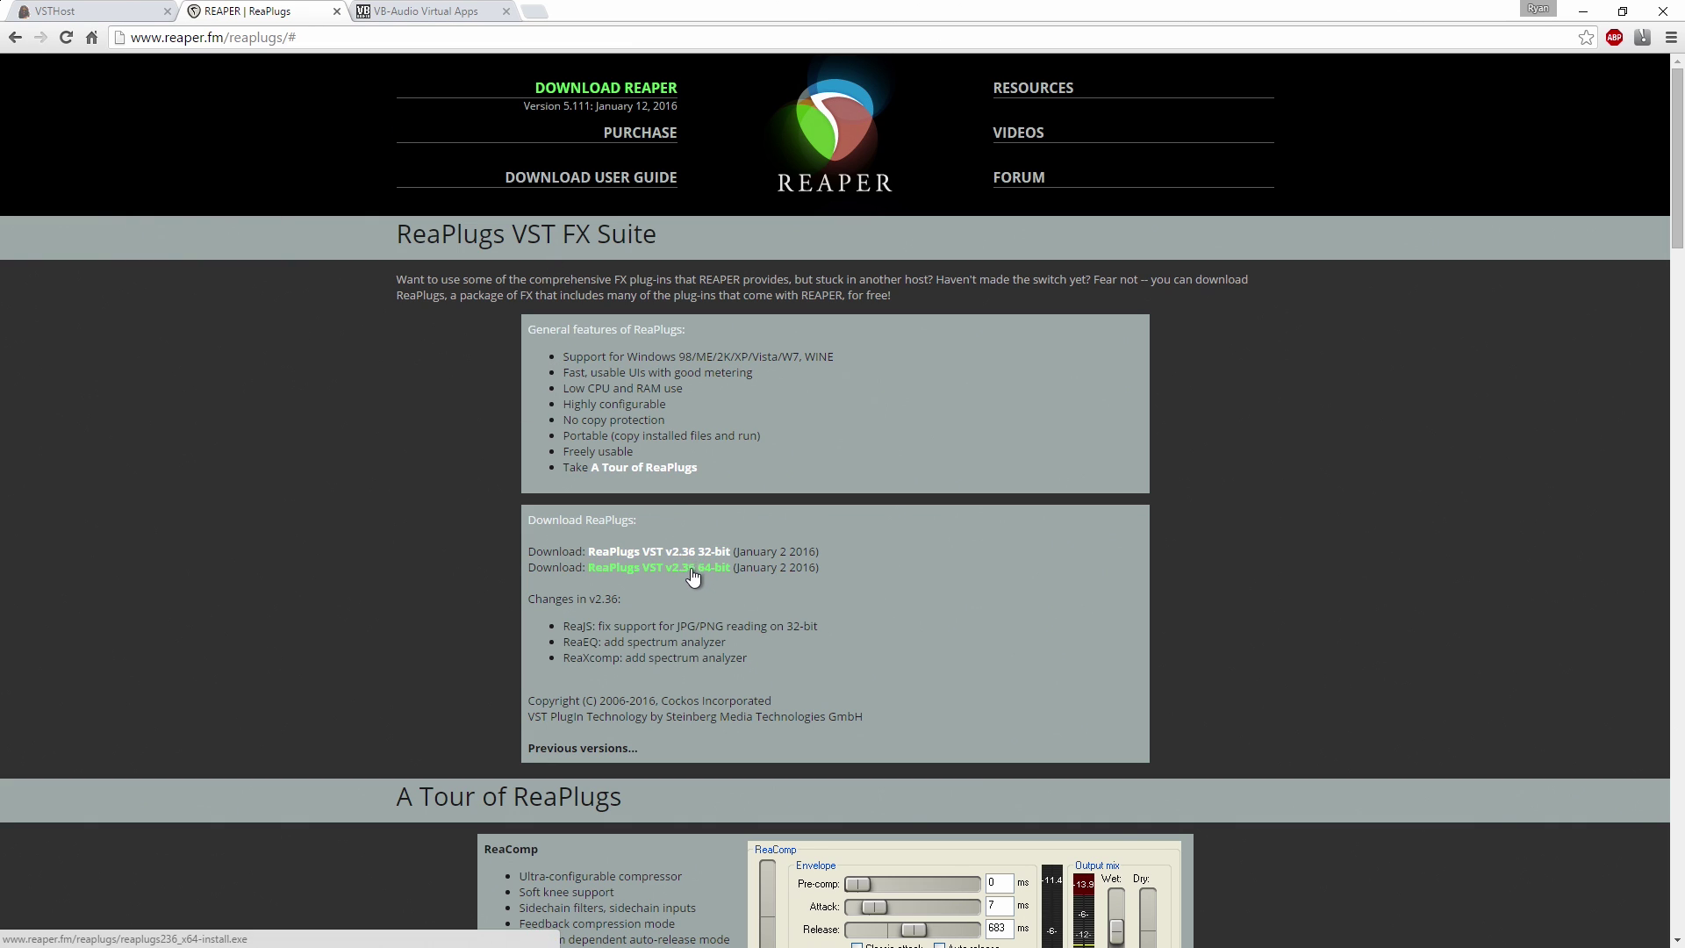
left_click(564, 751)
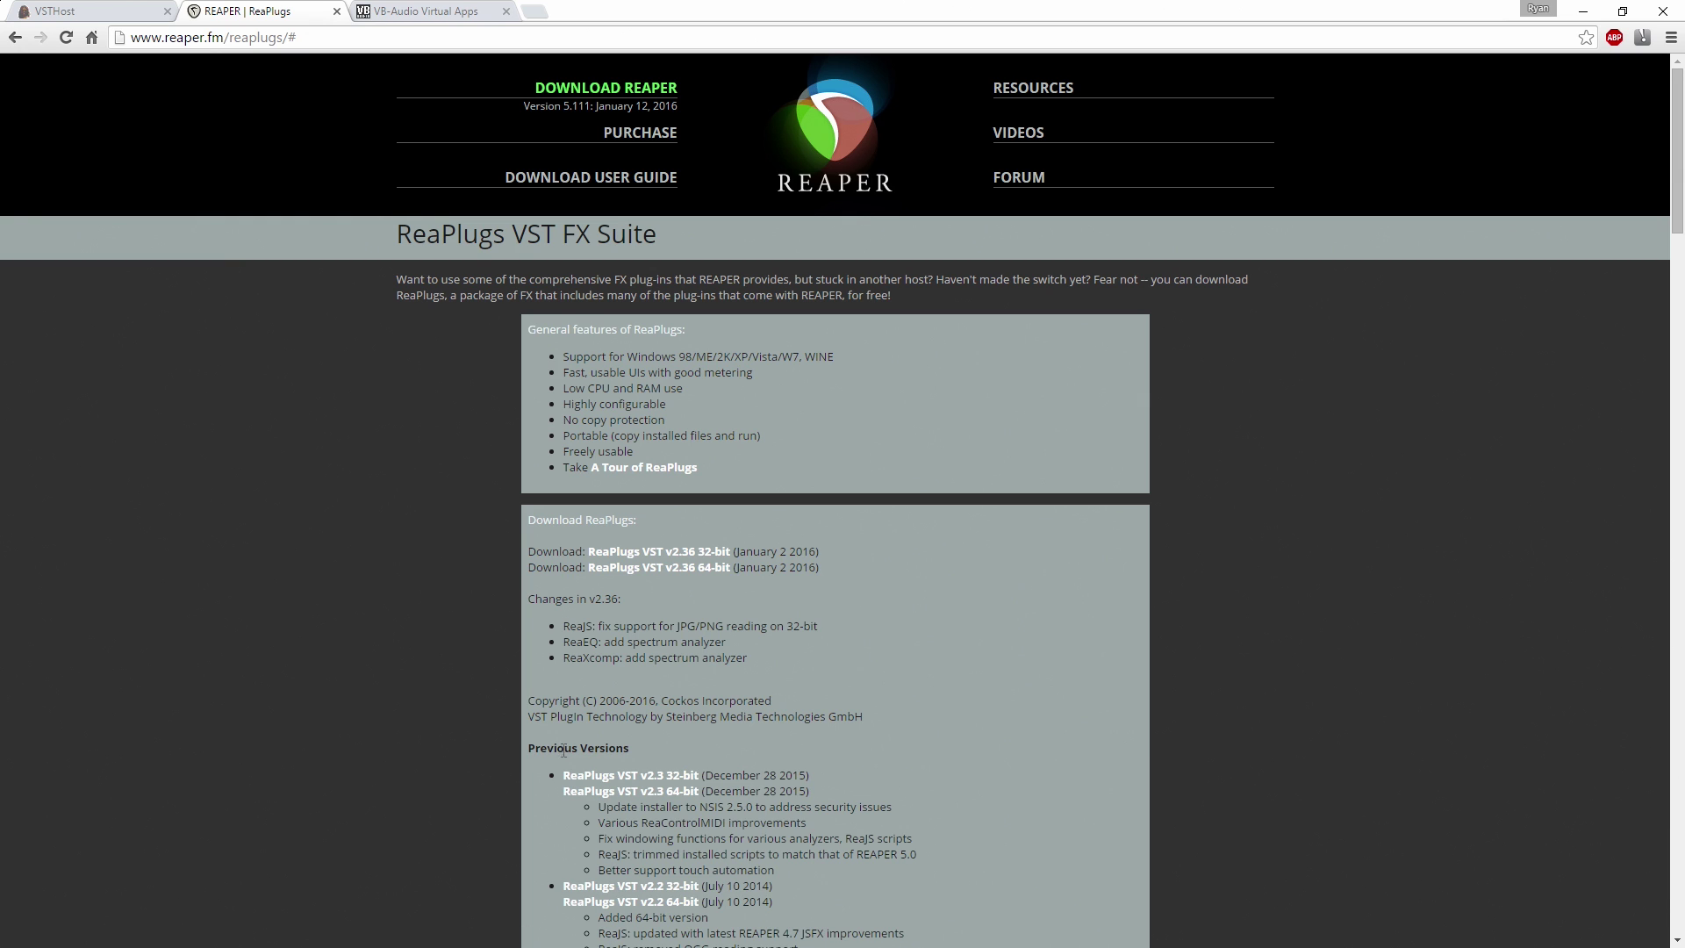
scroll(567, 737, "down", 4)
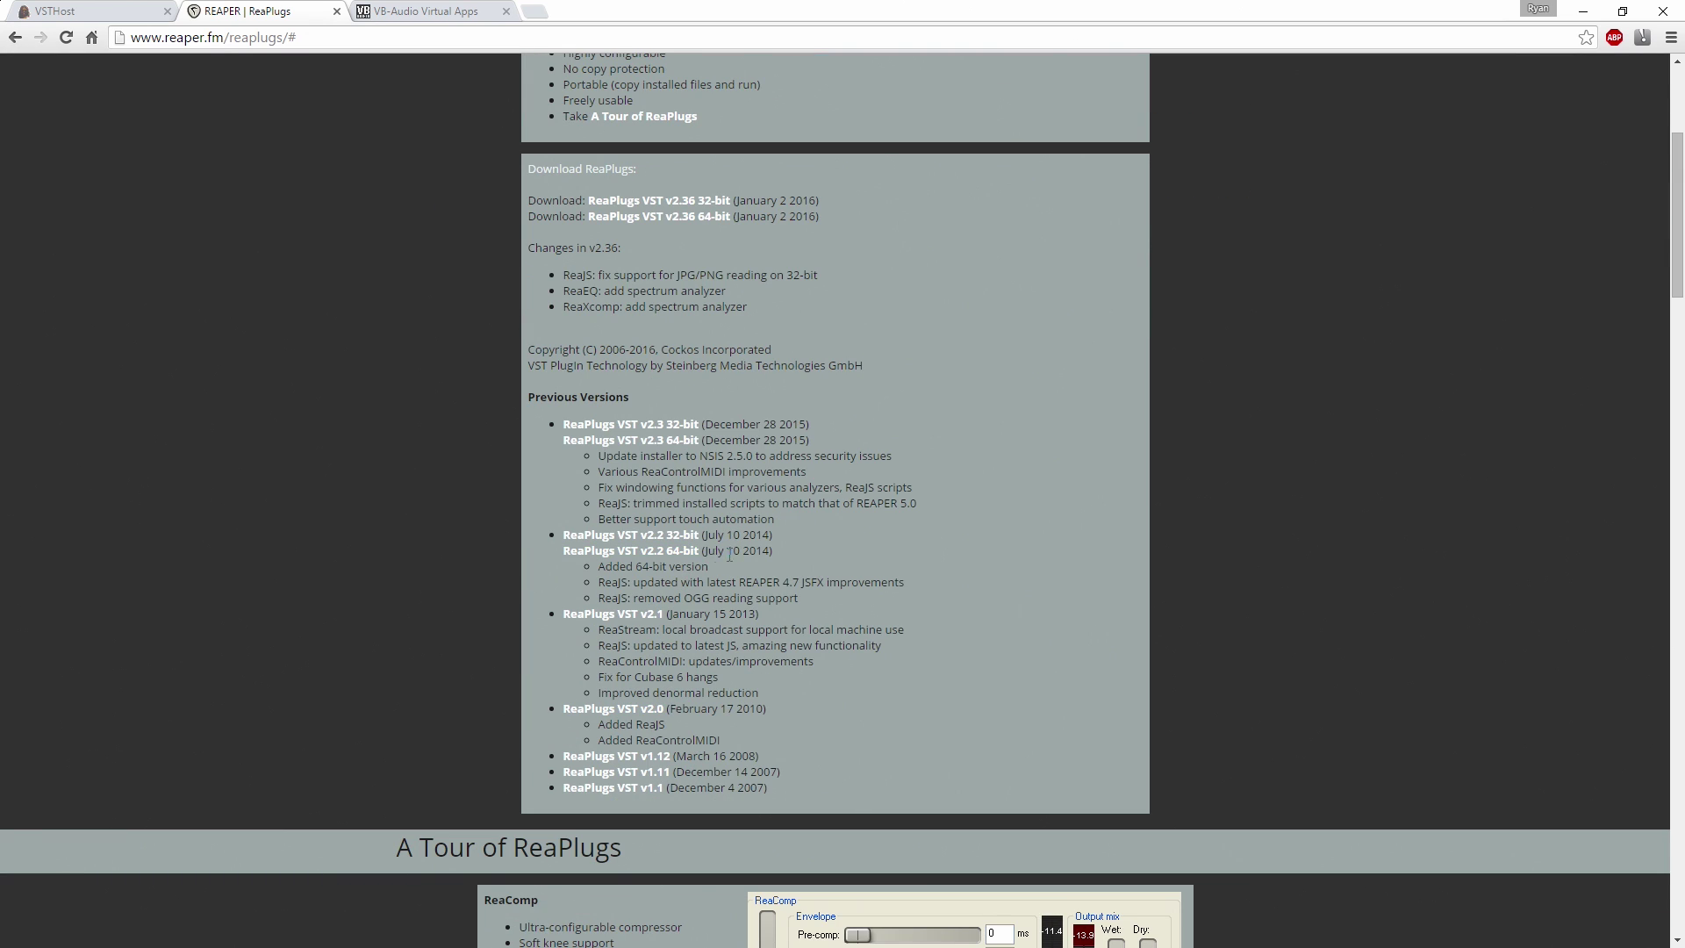
left_click_drag(729, 555, 566, 532)
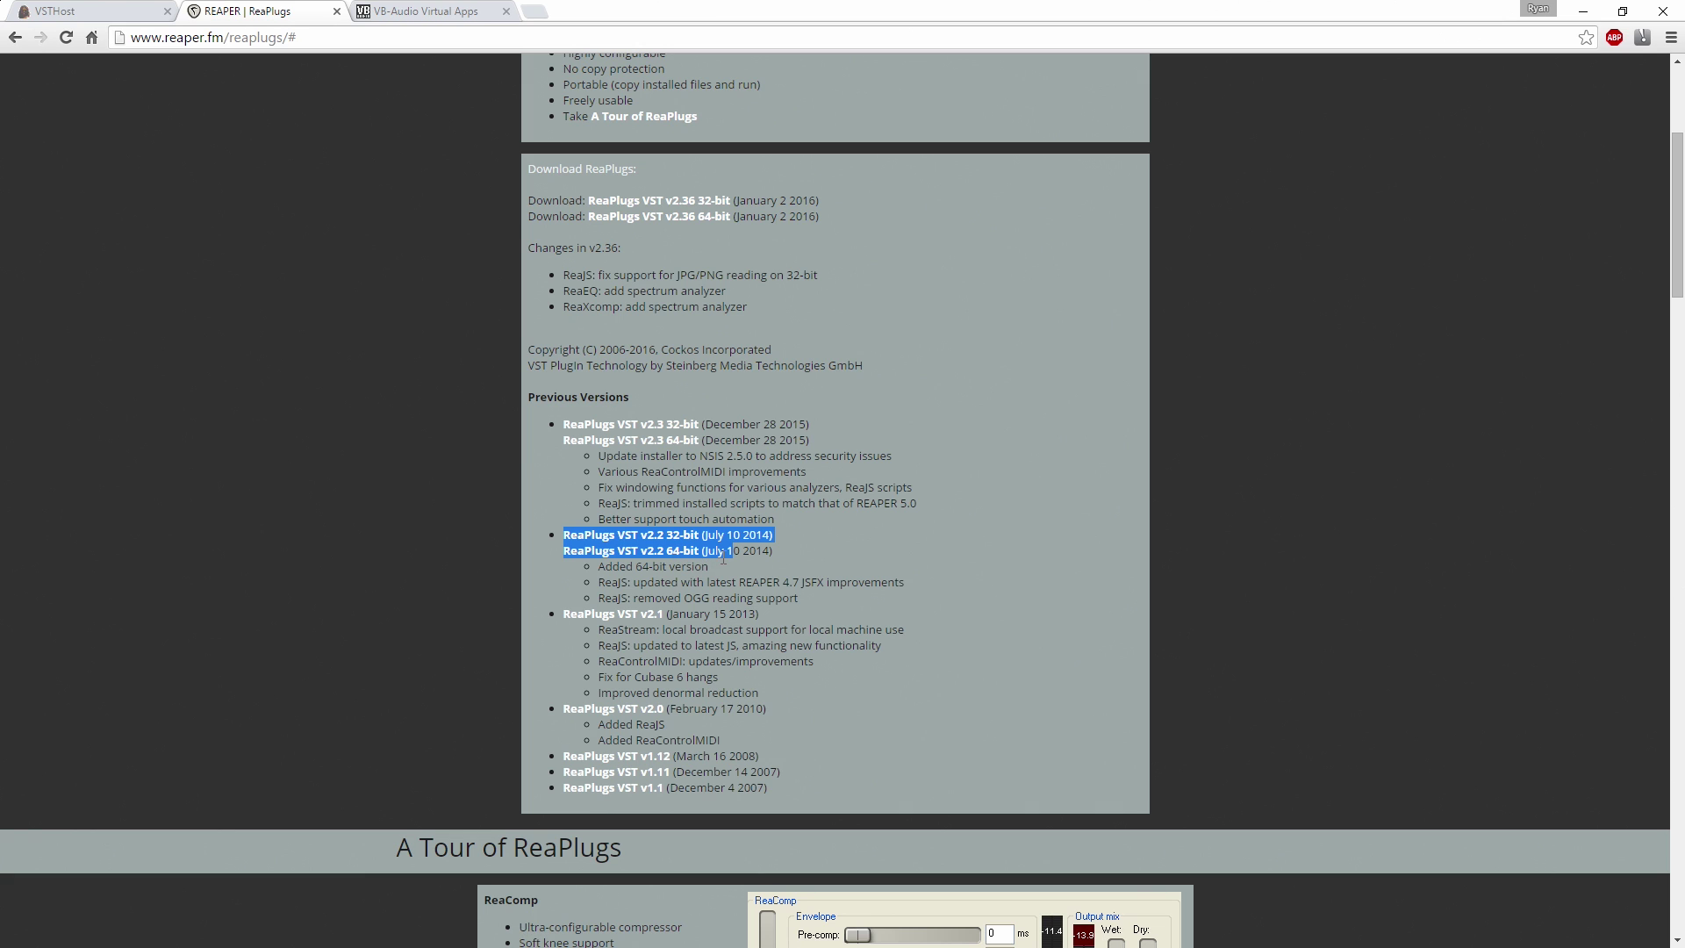
Step: Review the VB-Audio Virtual Cable page for the VB-CABLE driver download and minimize the browser
left_click(438, 9)
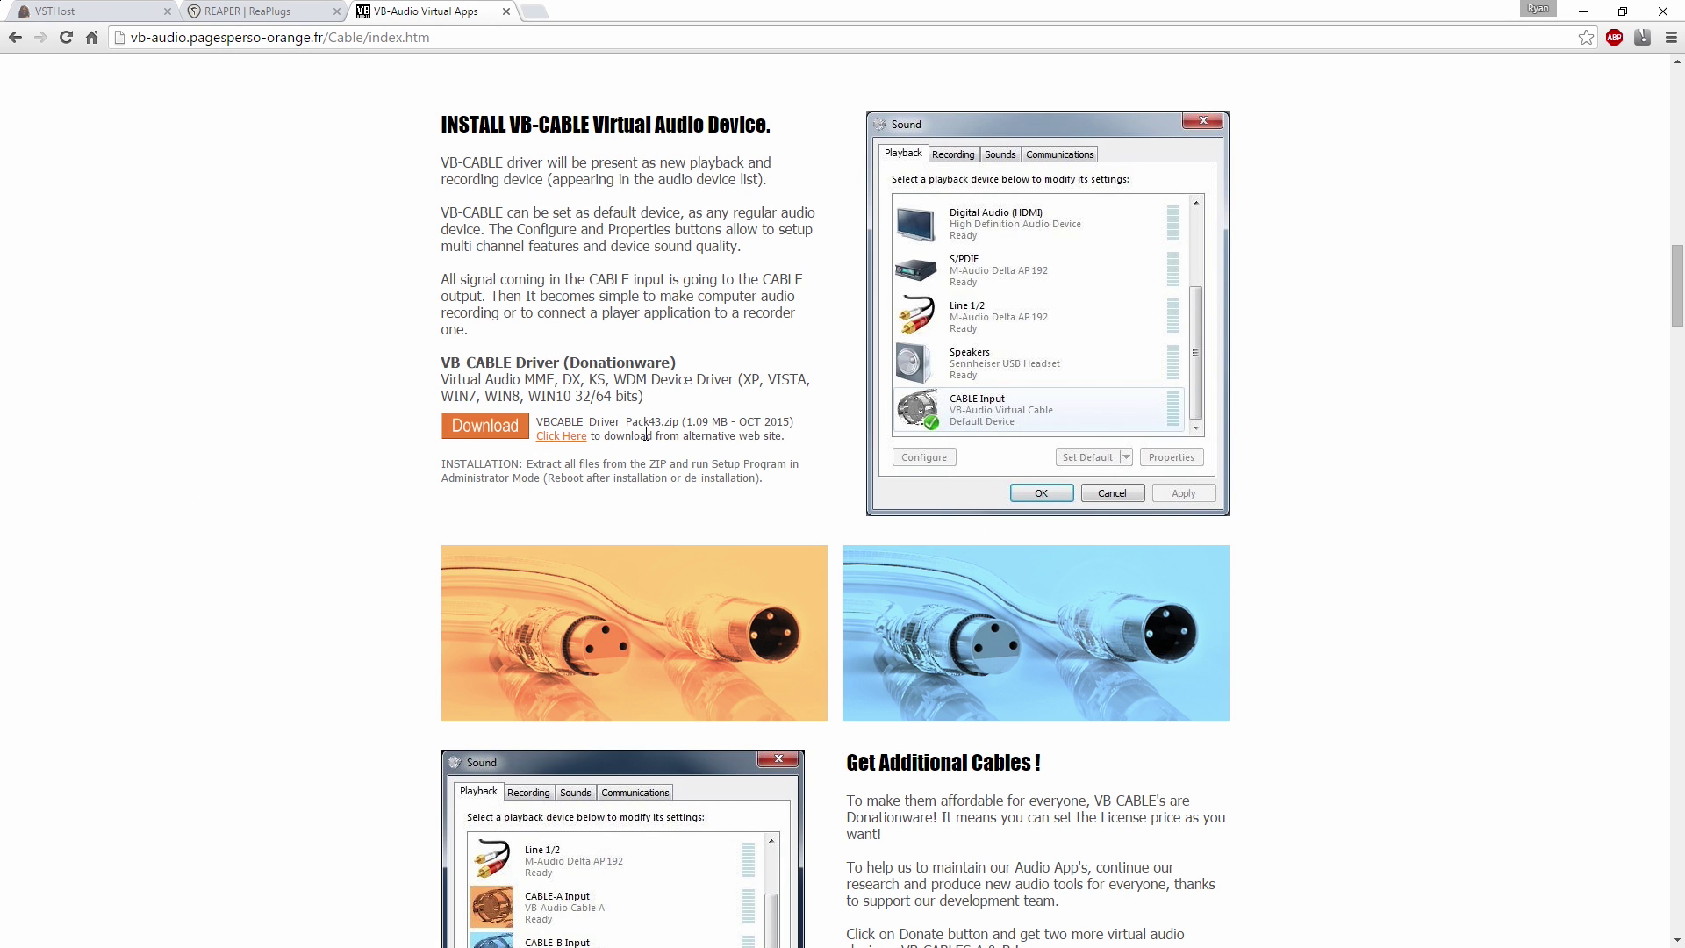
scroll(437, 474, "down", 2)
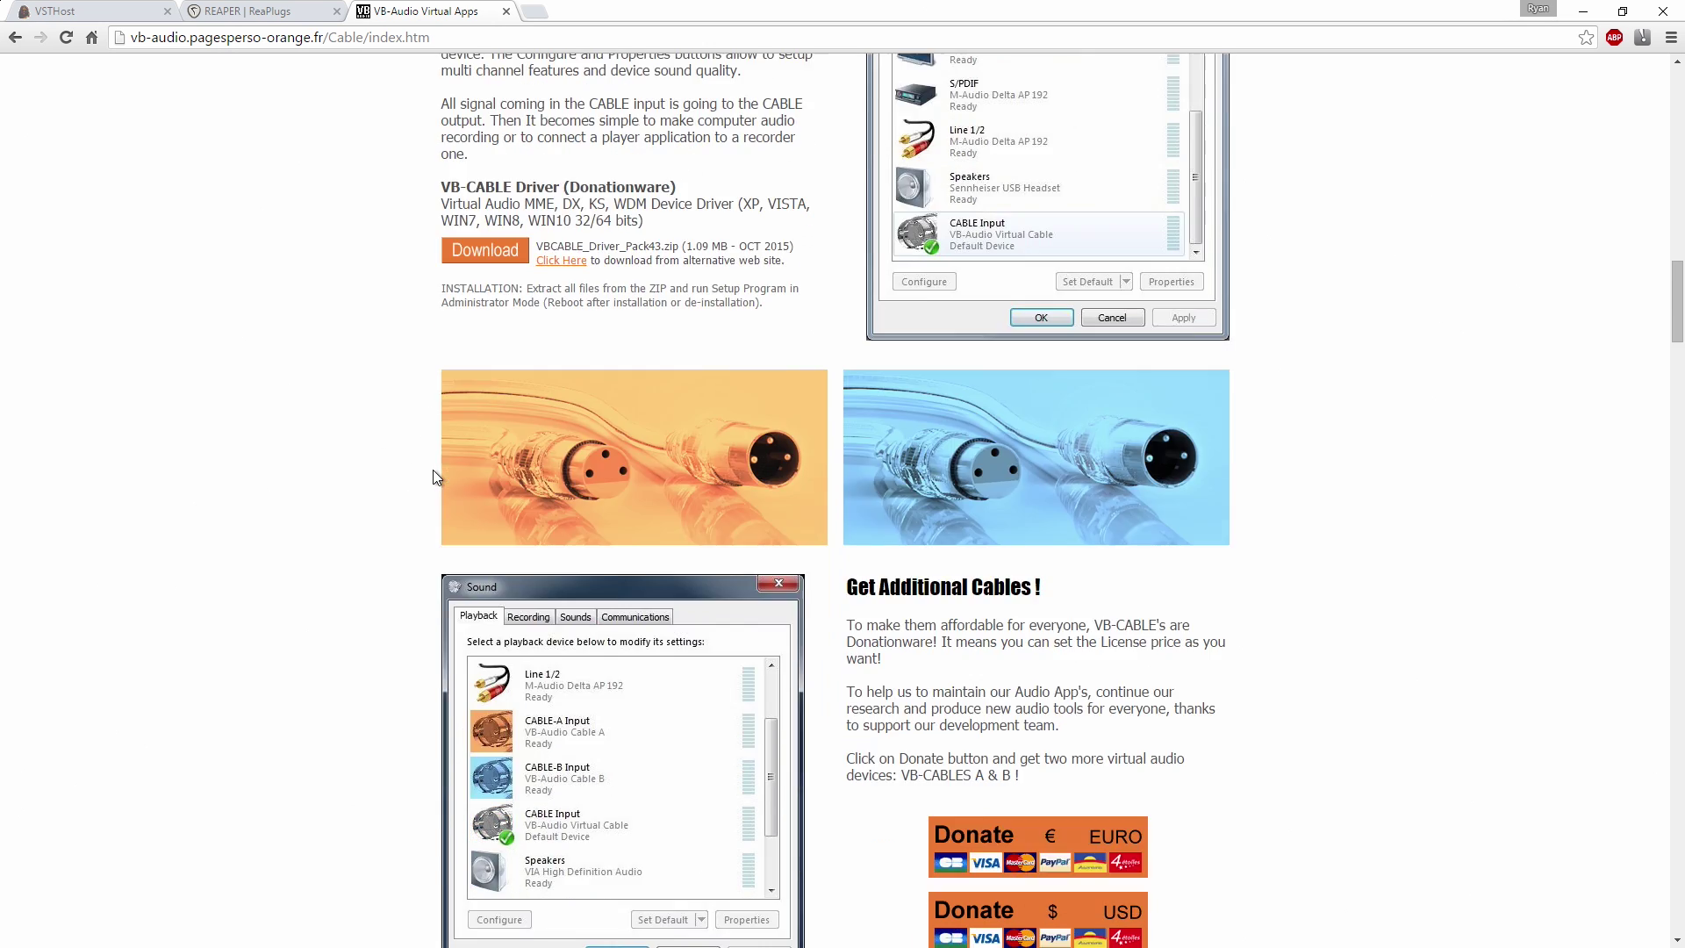
scroll(436, 474, "up", 3)
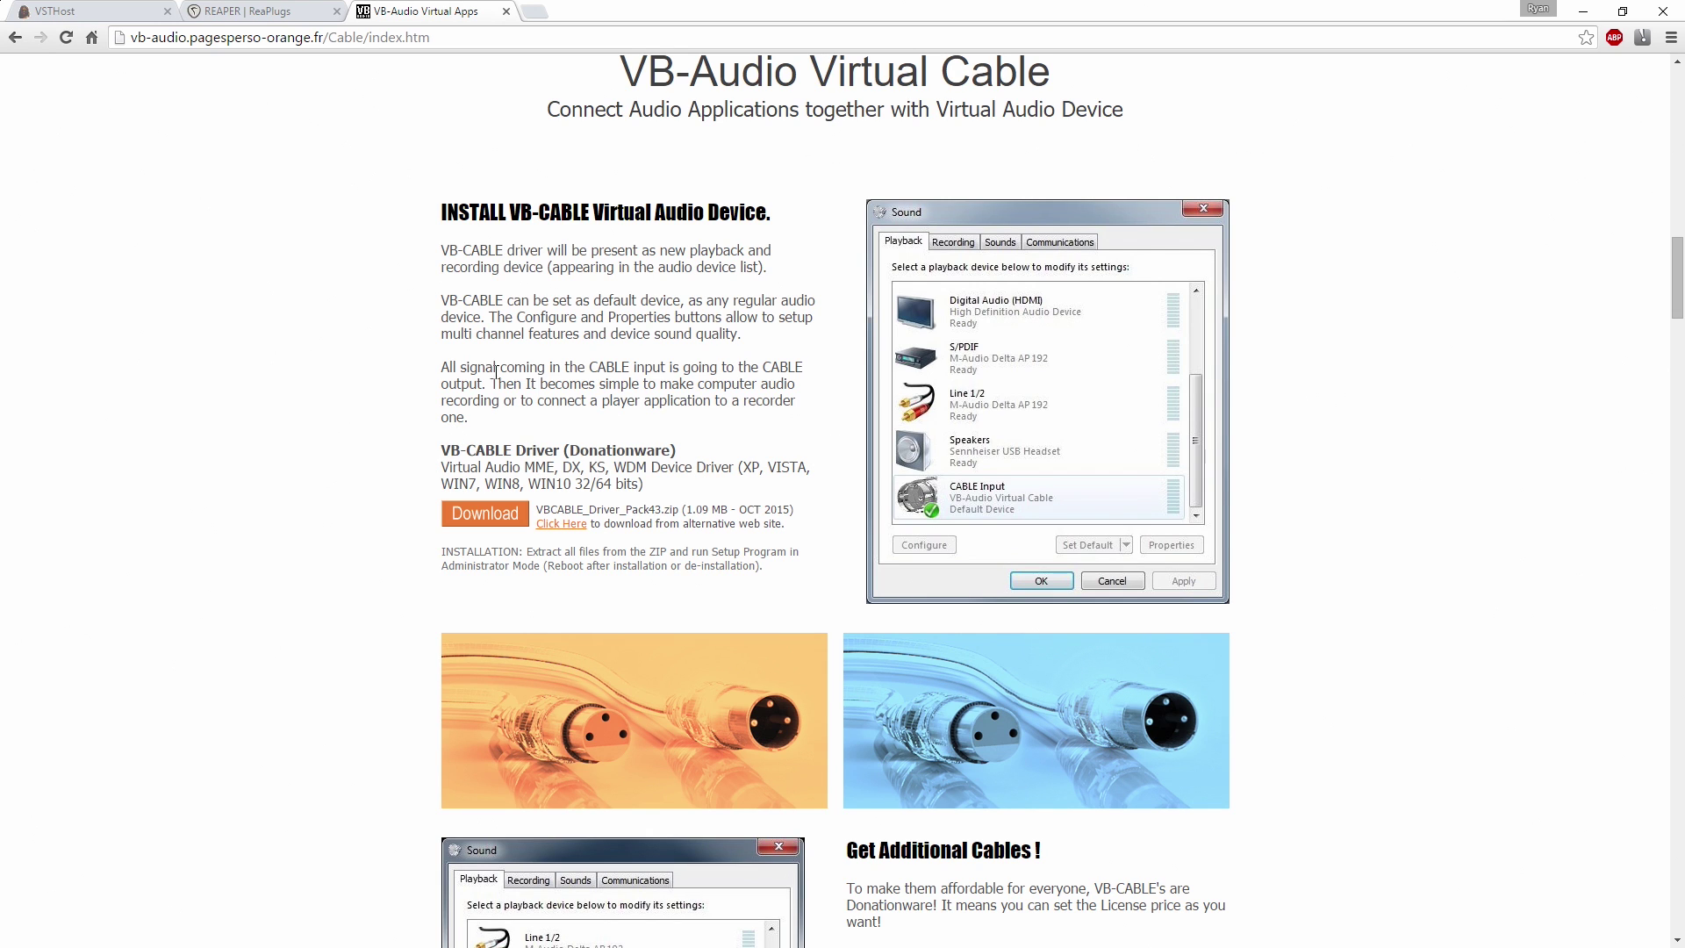
key("ctrl+shift+Tab")
key("ctrl+Tab")
left_click(1585, 10)
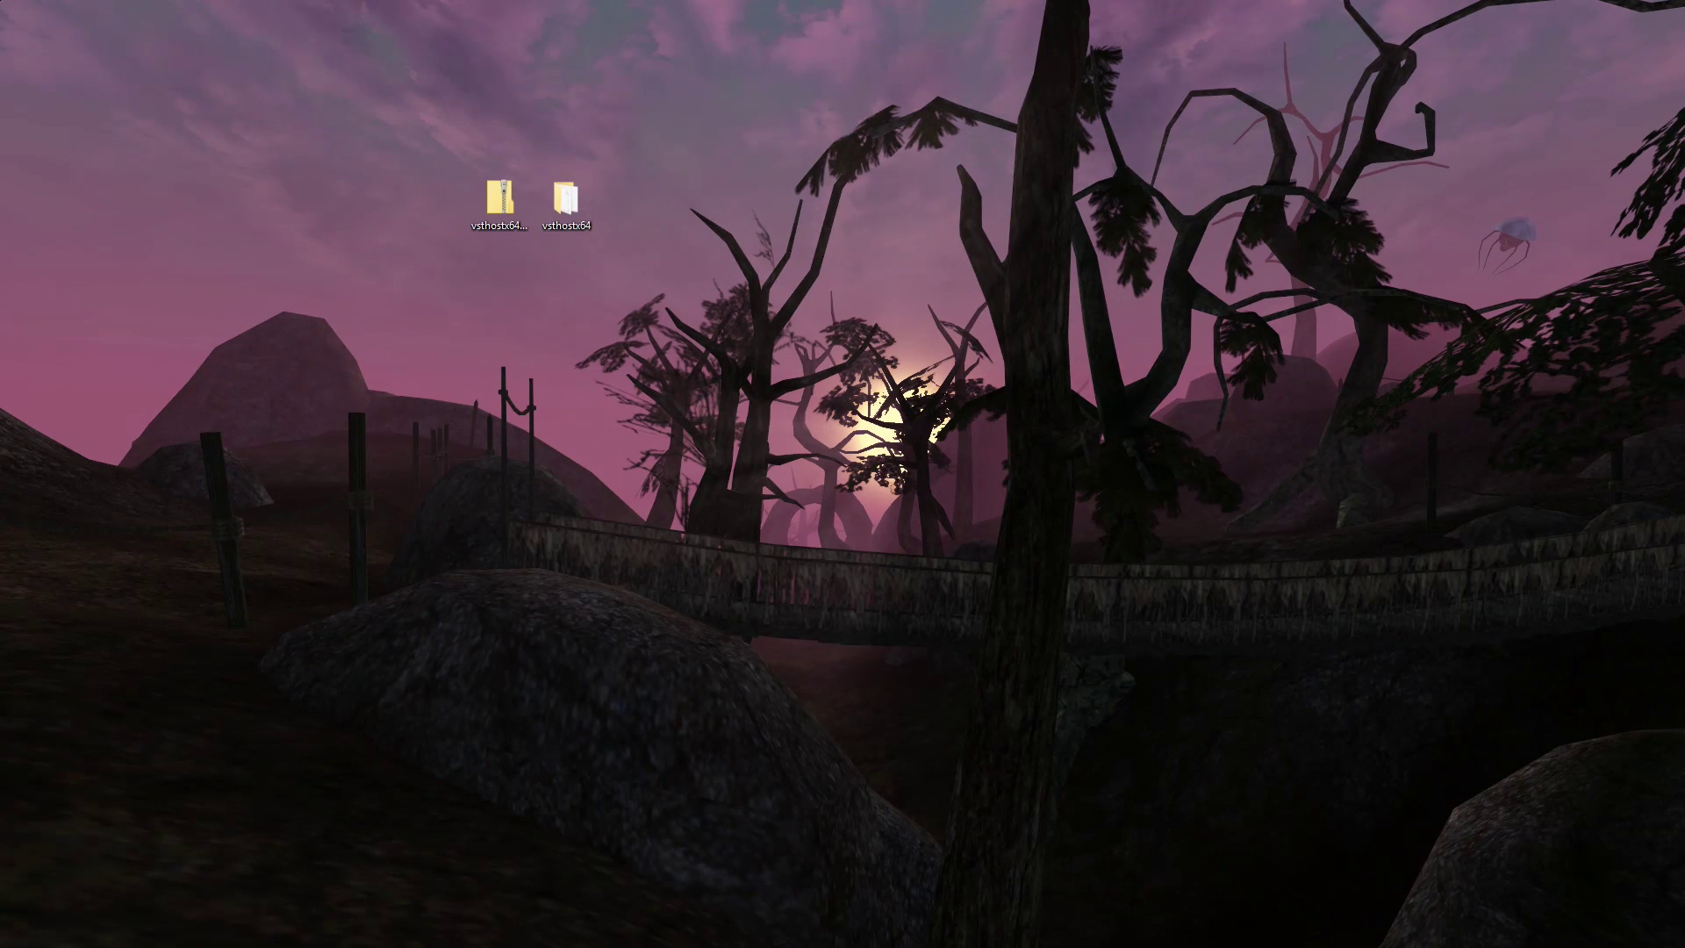
Step: Check the installed VSTPlugins\ReaPlugs and VB folders in Program Files and close the file window
key("alt+Tab")
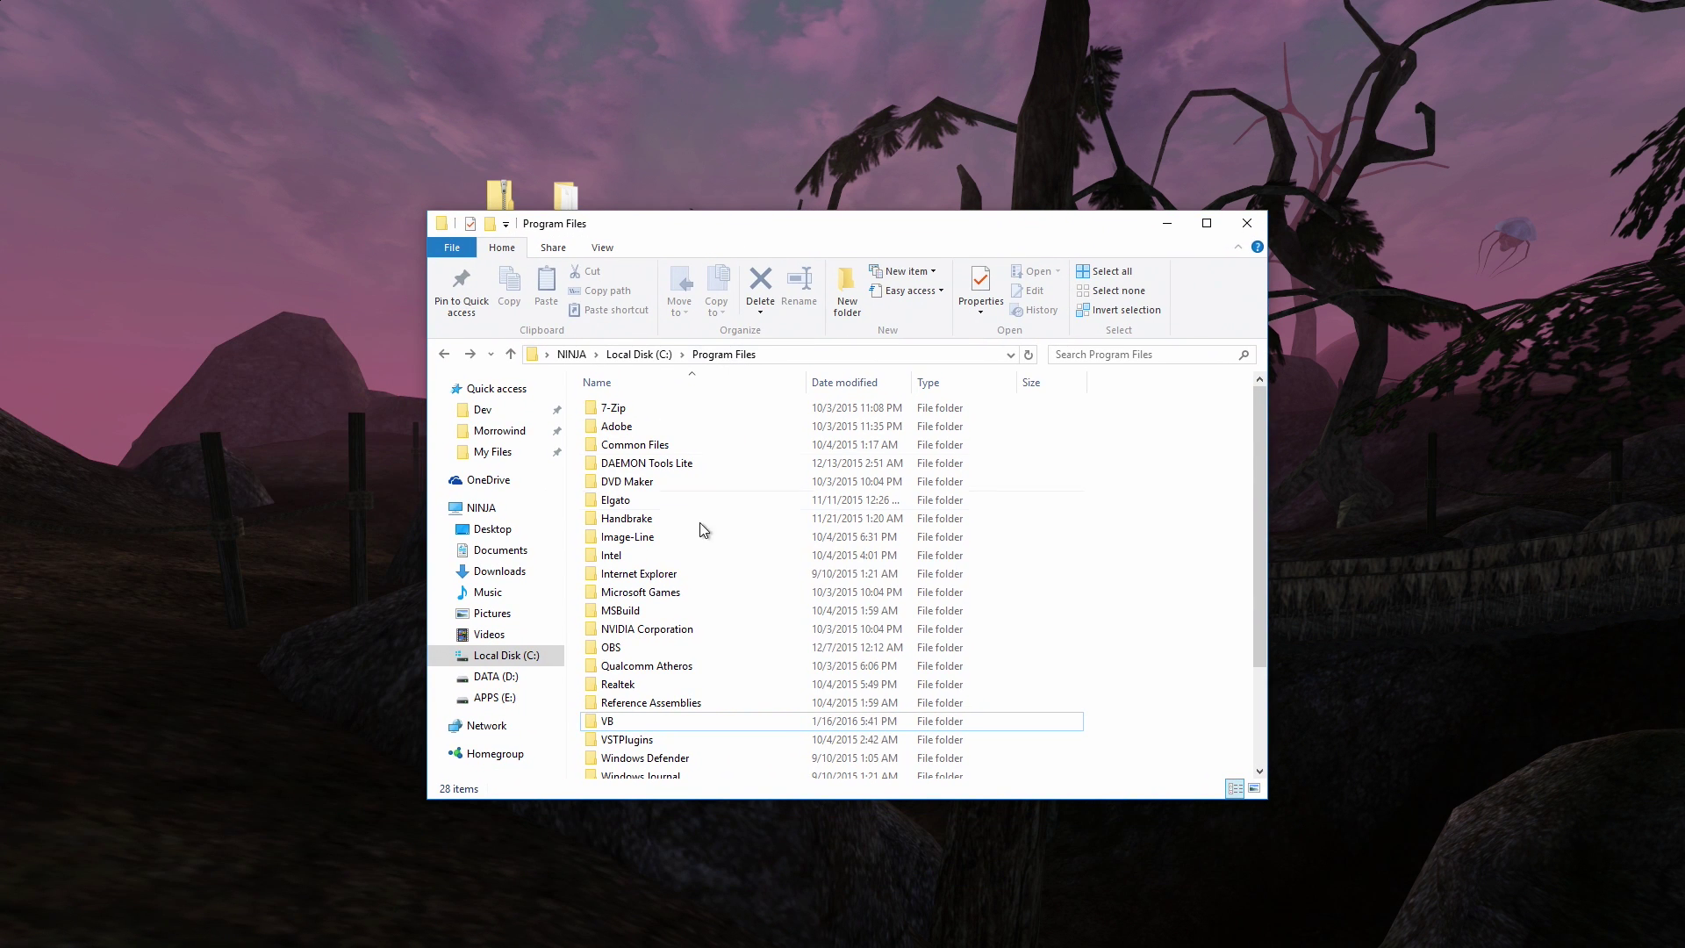
double_click(633, 742)
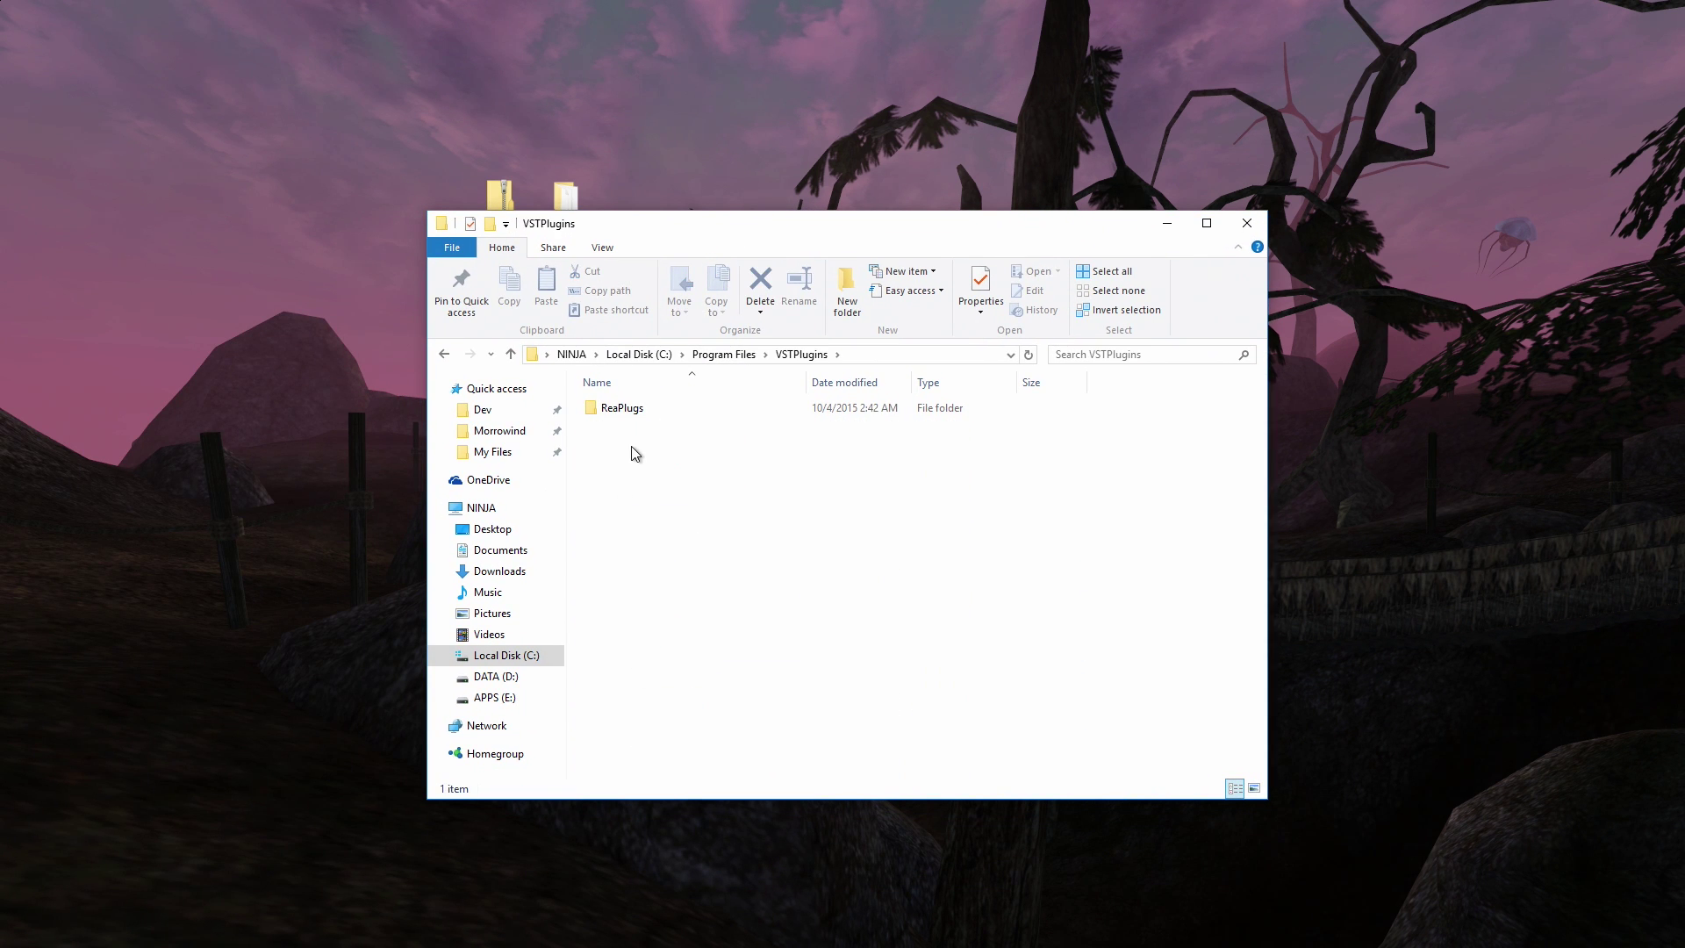
double_click(632, 411)
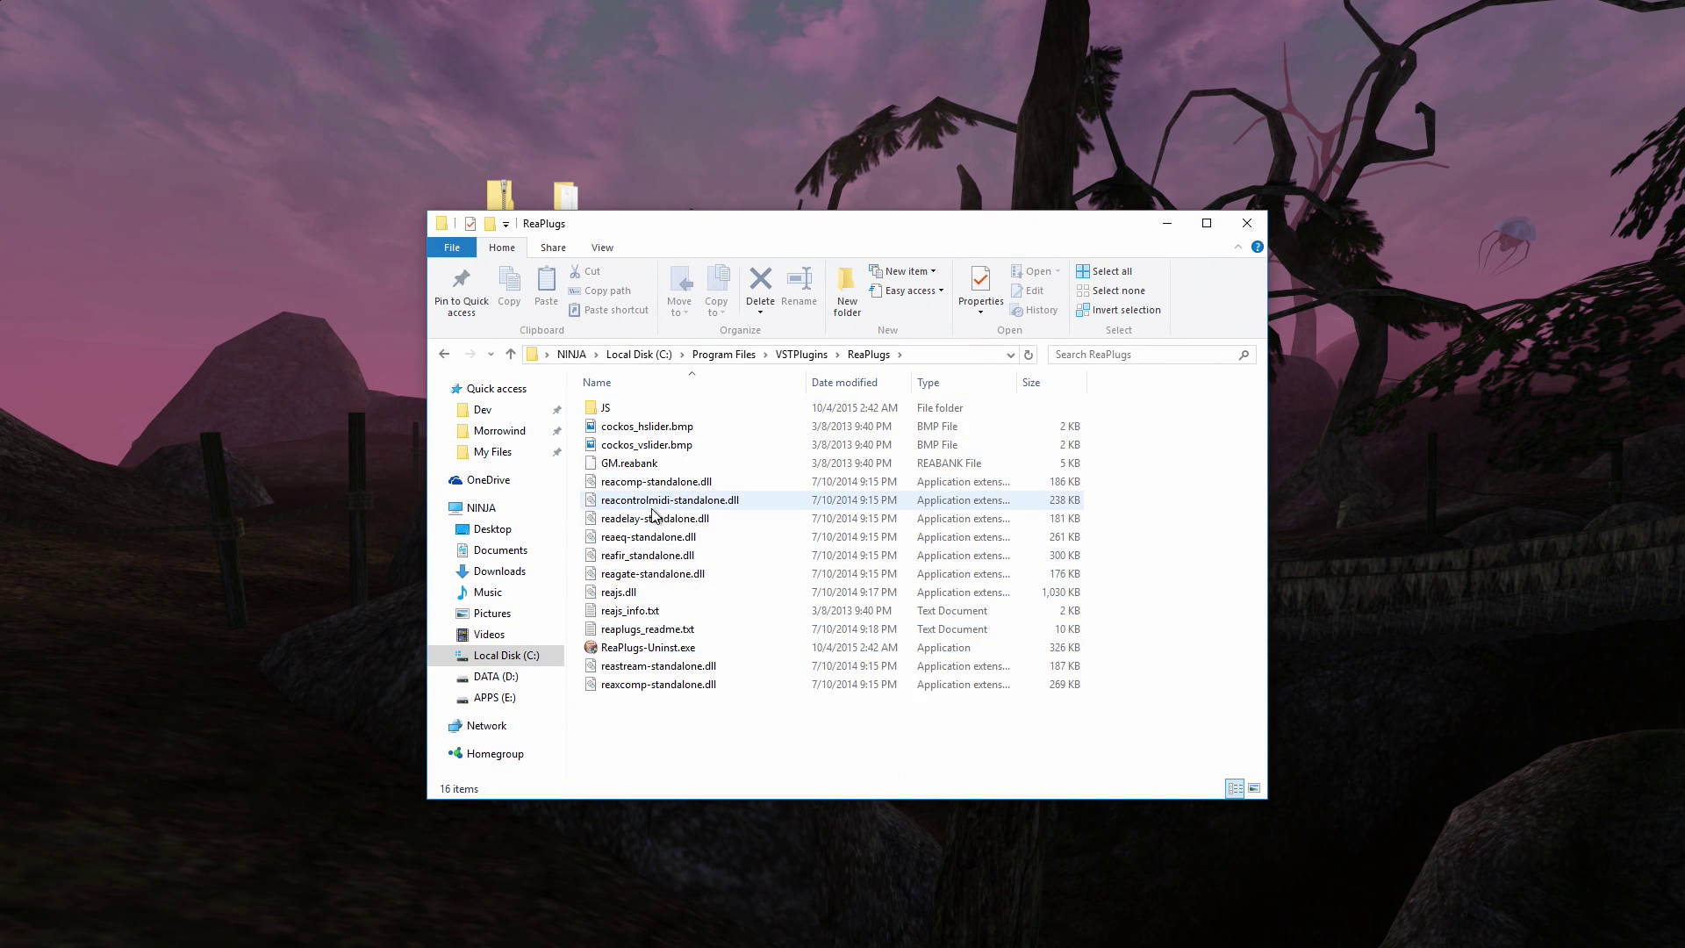
key("BackSpace")
key("BackSpace")
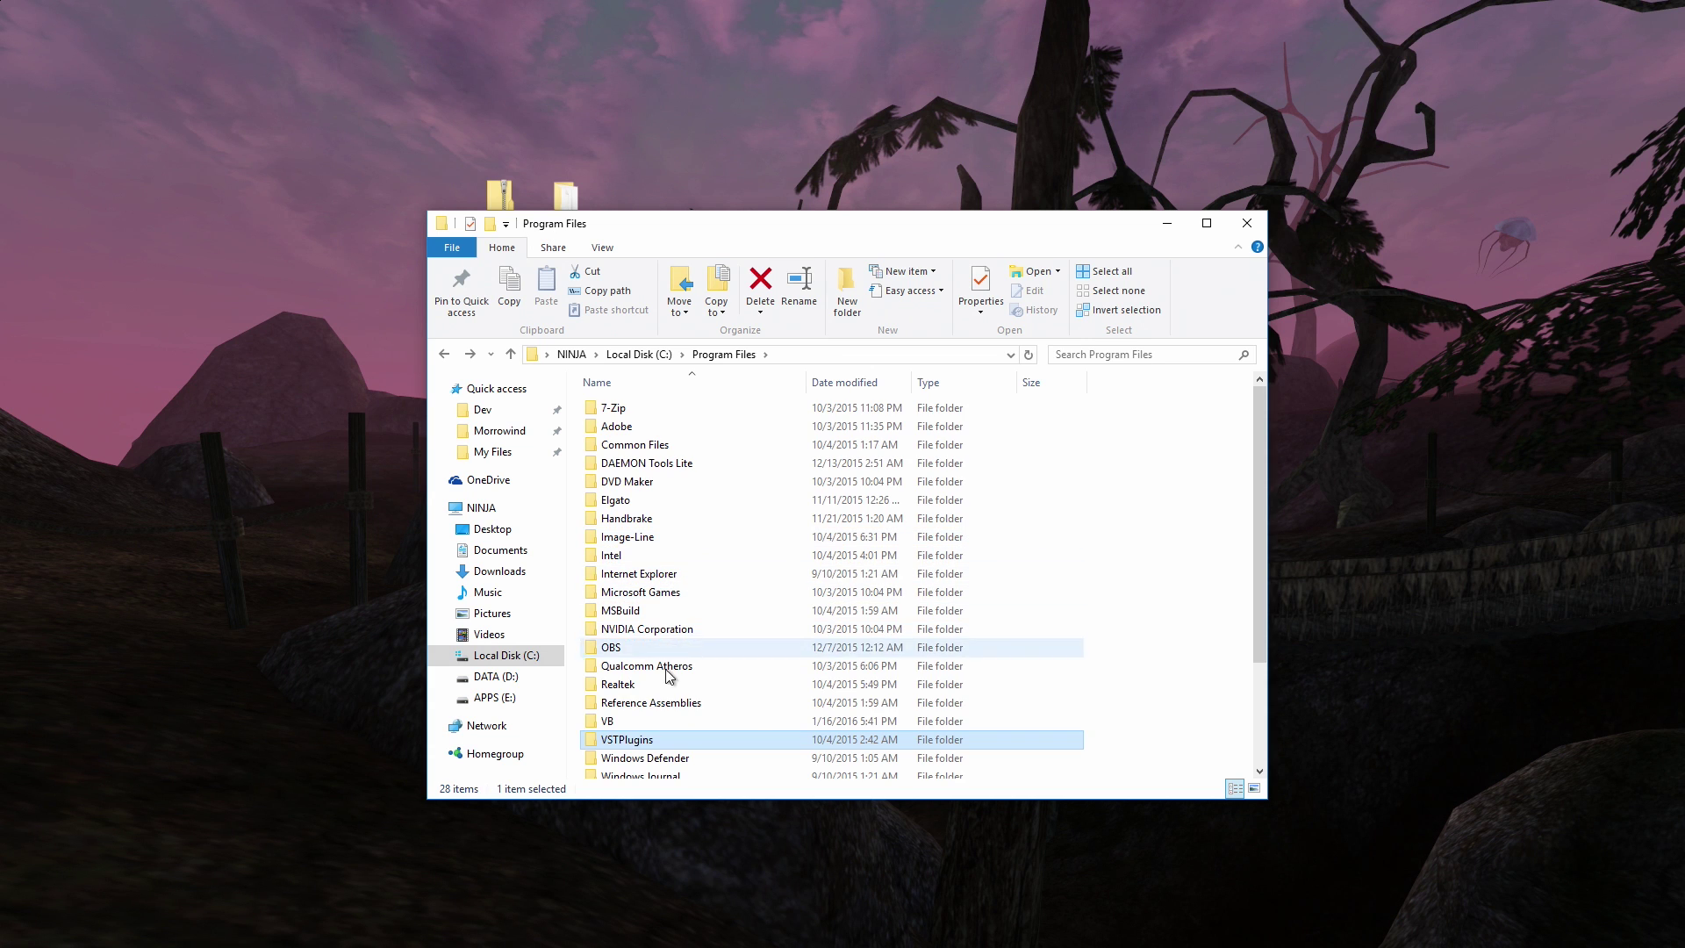
double_click(622, 725)
left_click(1247, 223)
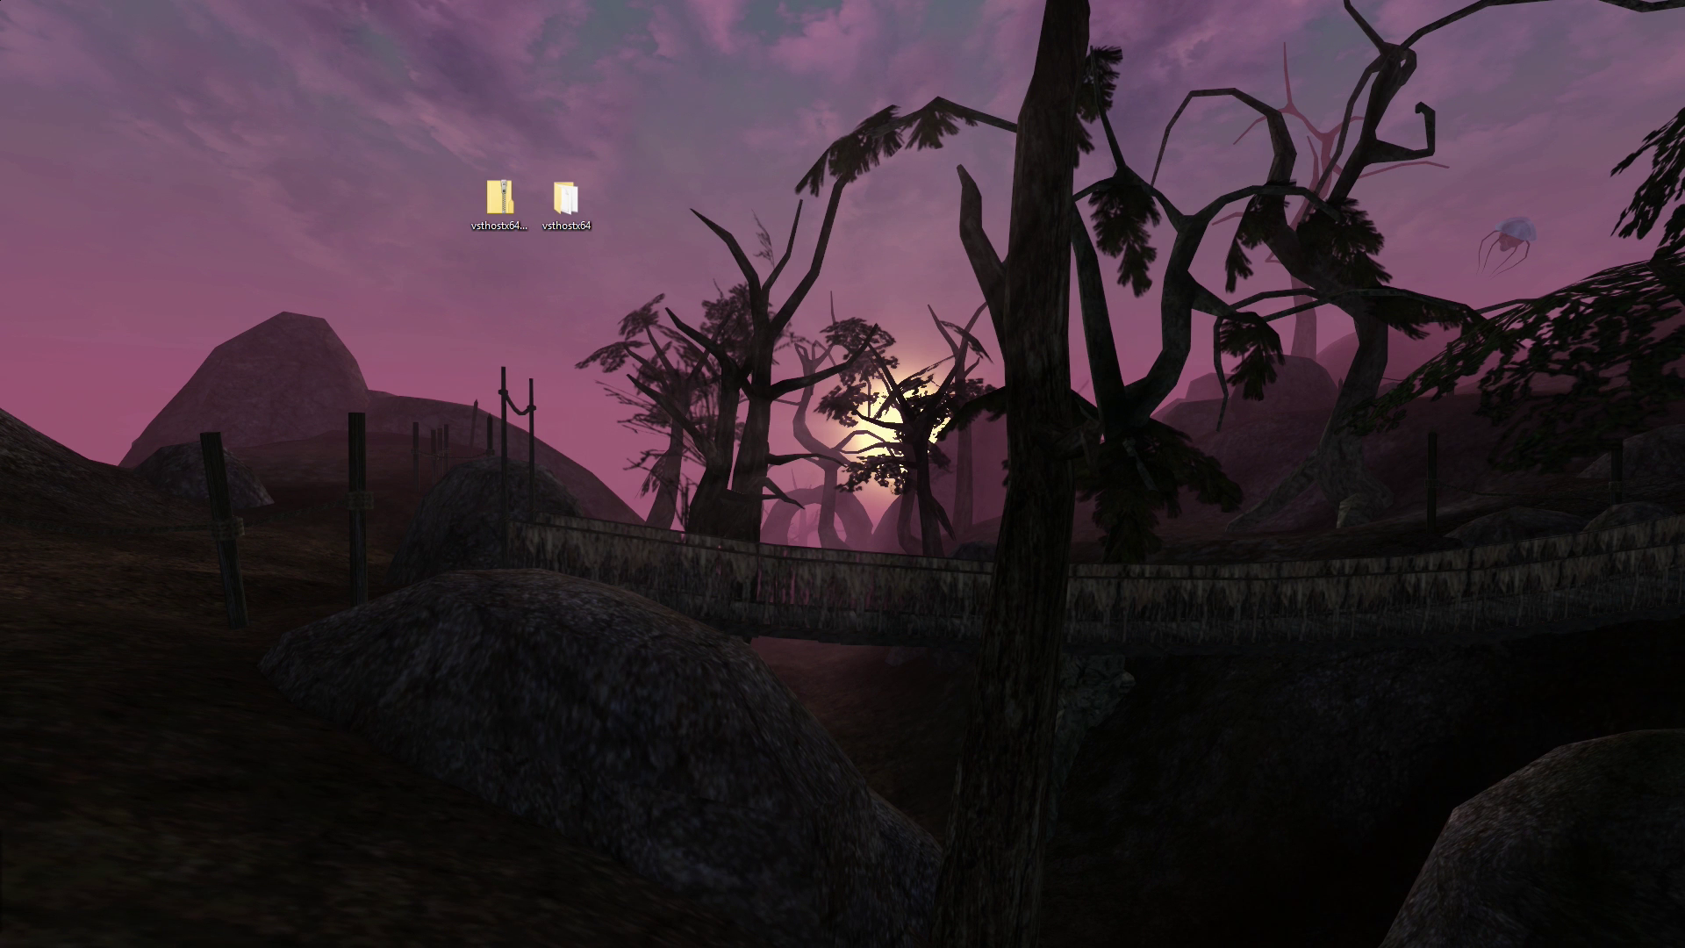
Step: Check the Windows recording devices for the VB-Audio CABLE Output and close the Sound dialog
left_click_drag(247, 47, 827, 206)
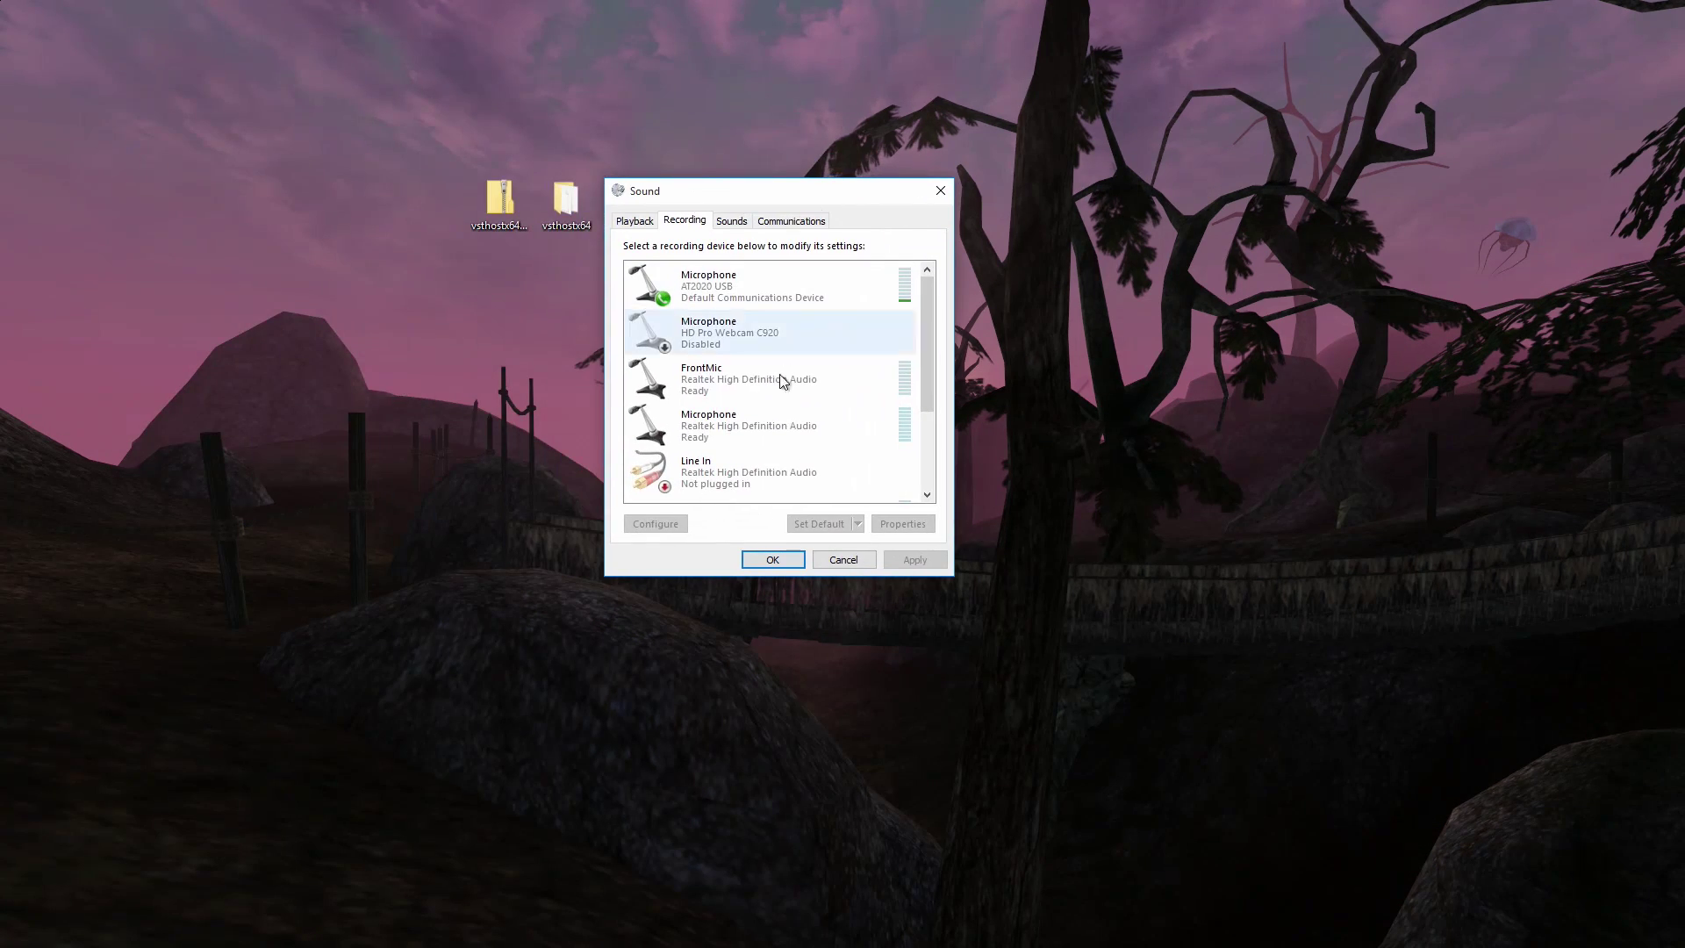
scroll(786, 395, "down", 1)
left_click(764, 473)
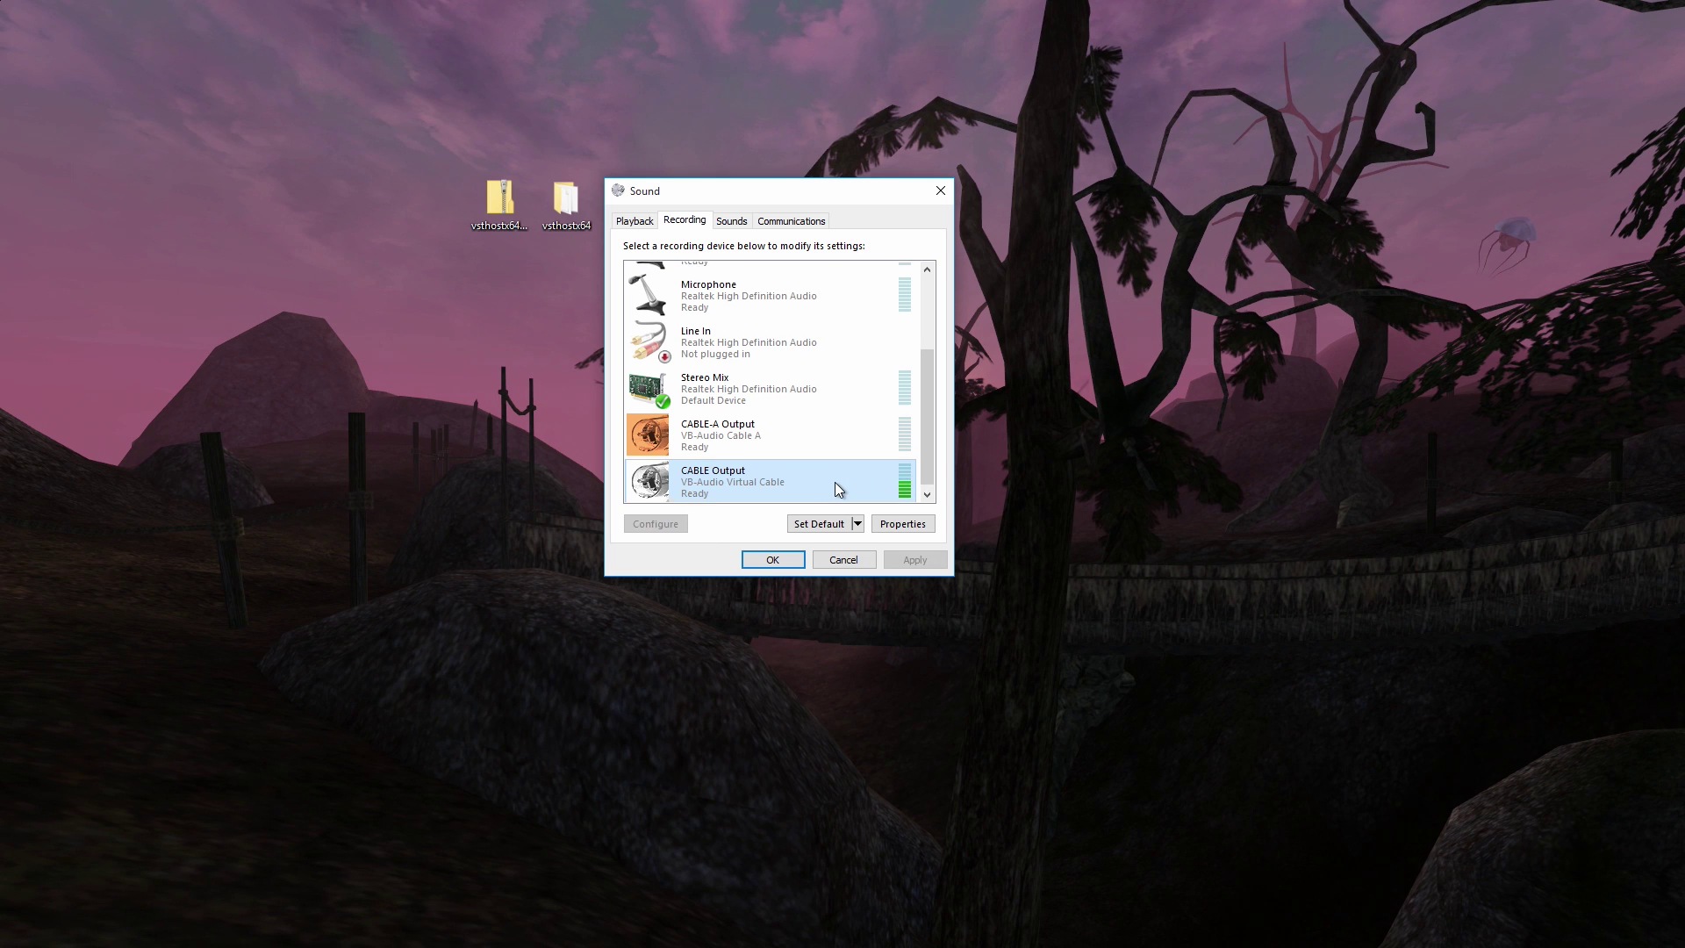
scroll(835, 482, "up", 3)
scroll(834, 482, "down", 3)
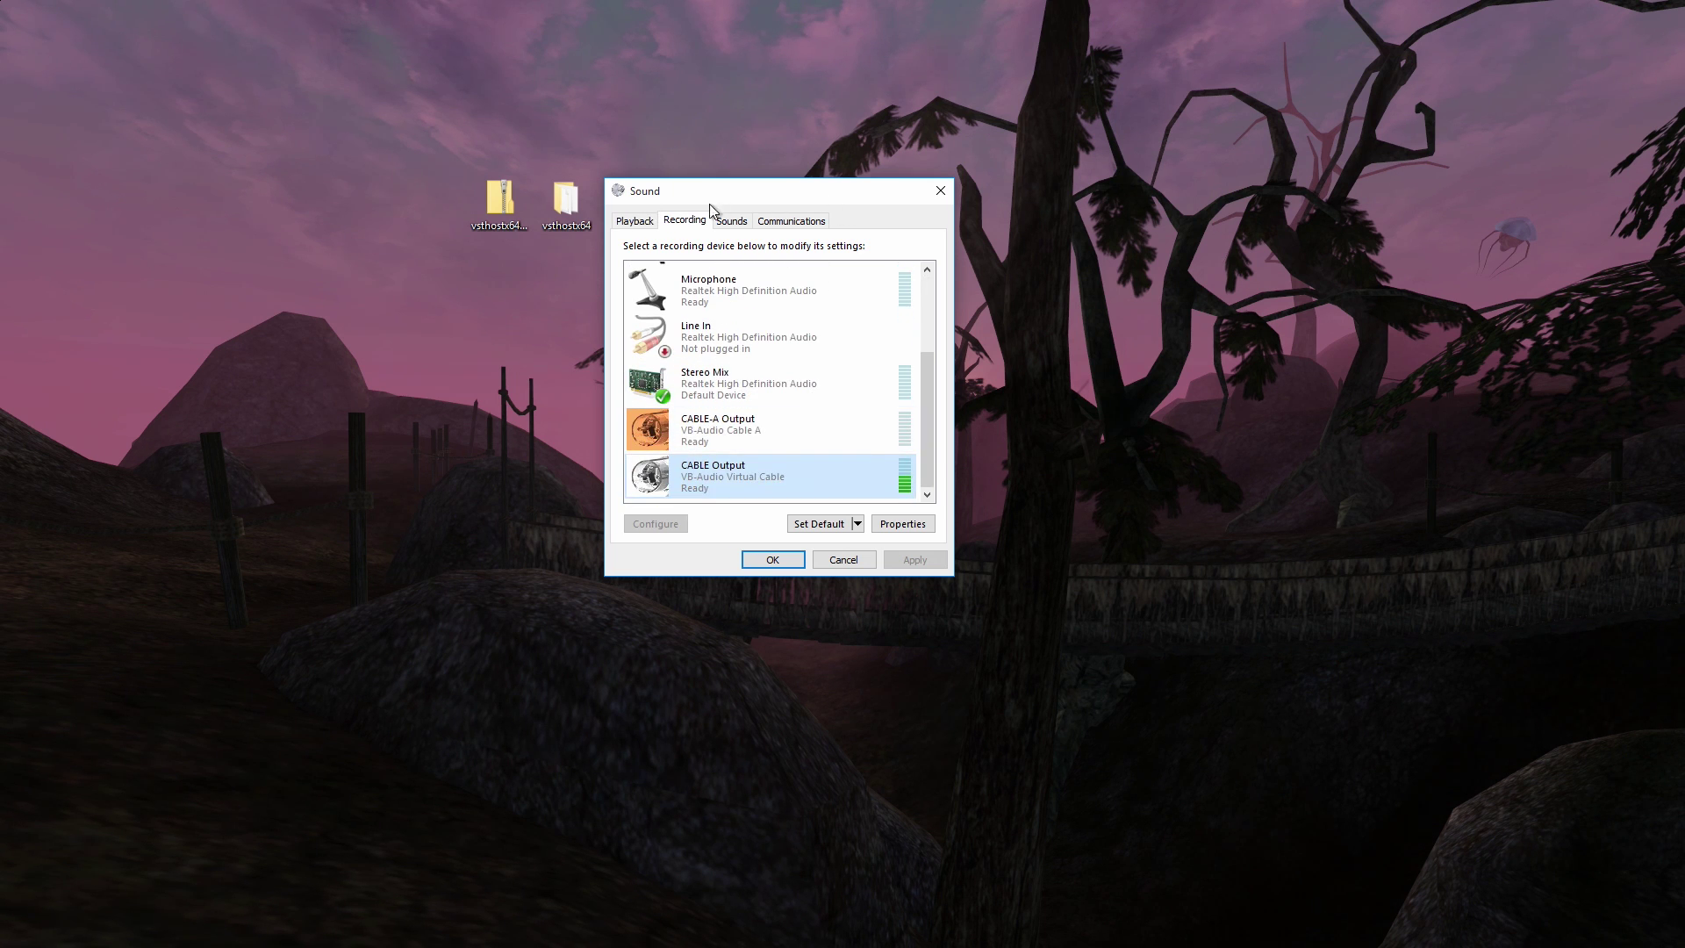
key("Escape")
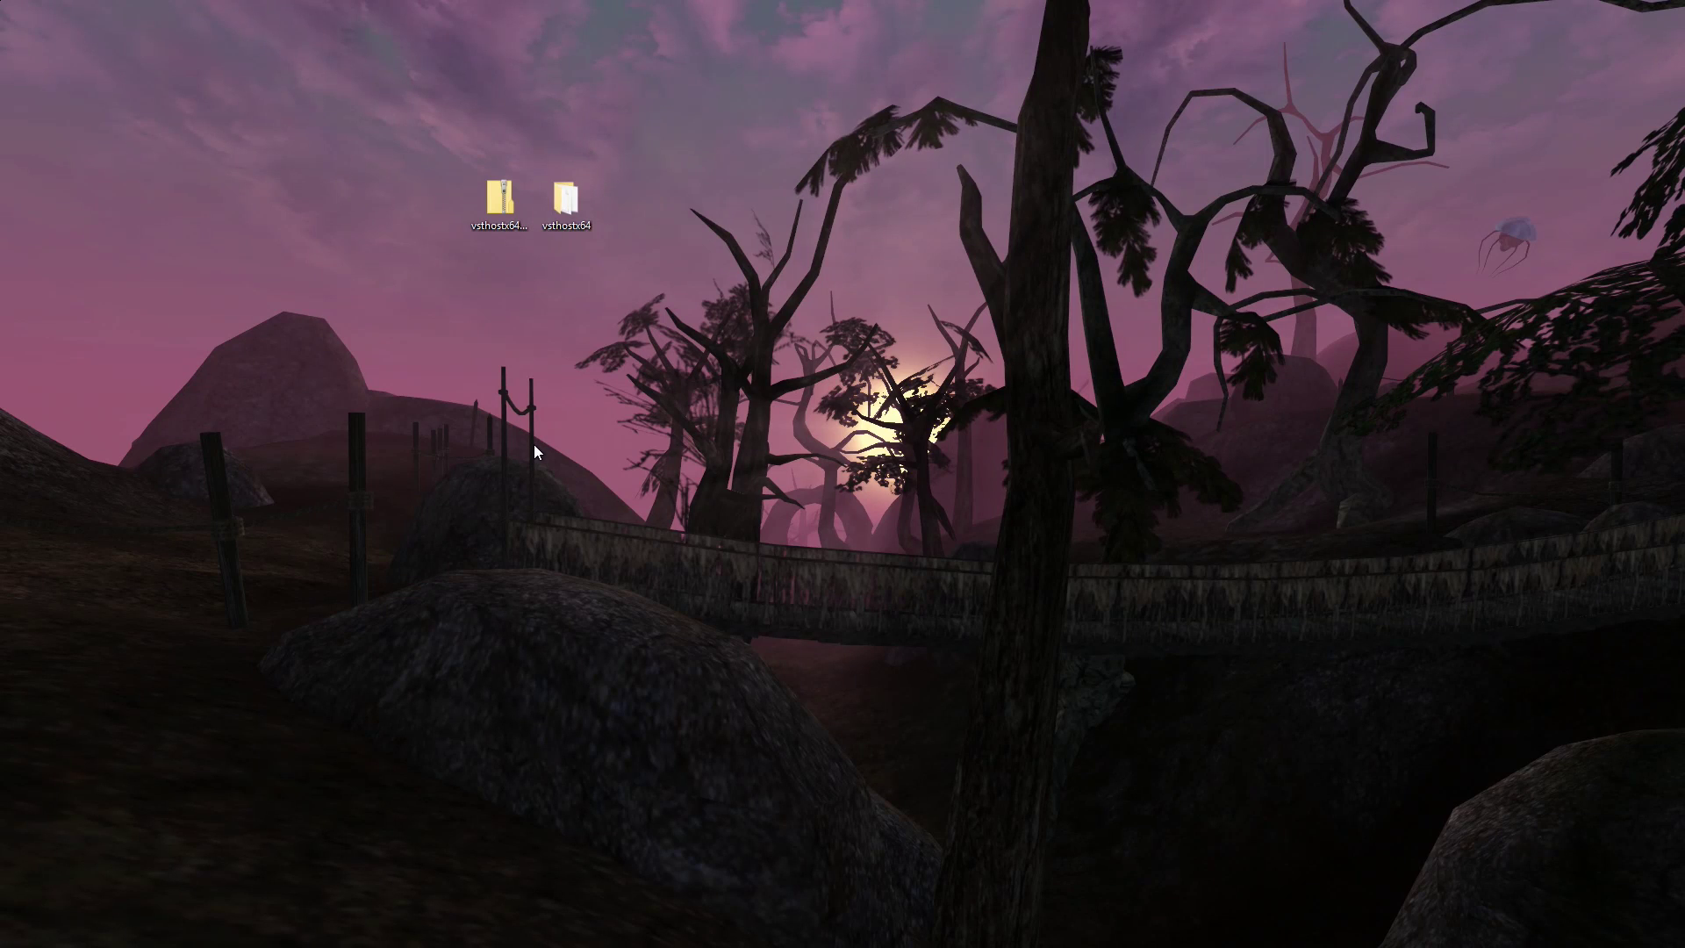
Step: Launch vsthost.exe from the desktop vsthostx64 folder and dismiss the donation notice
double_click(563, 207)
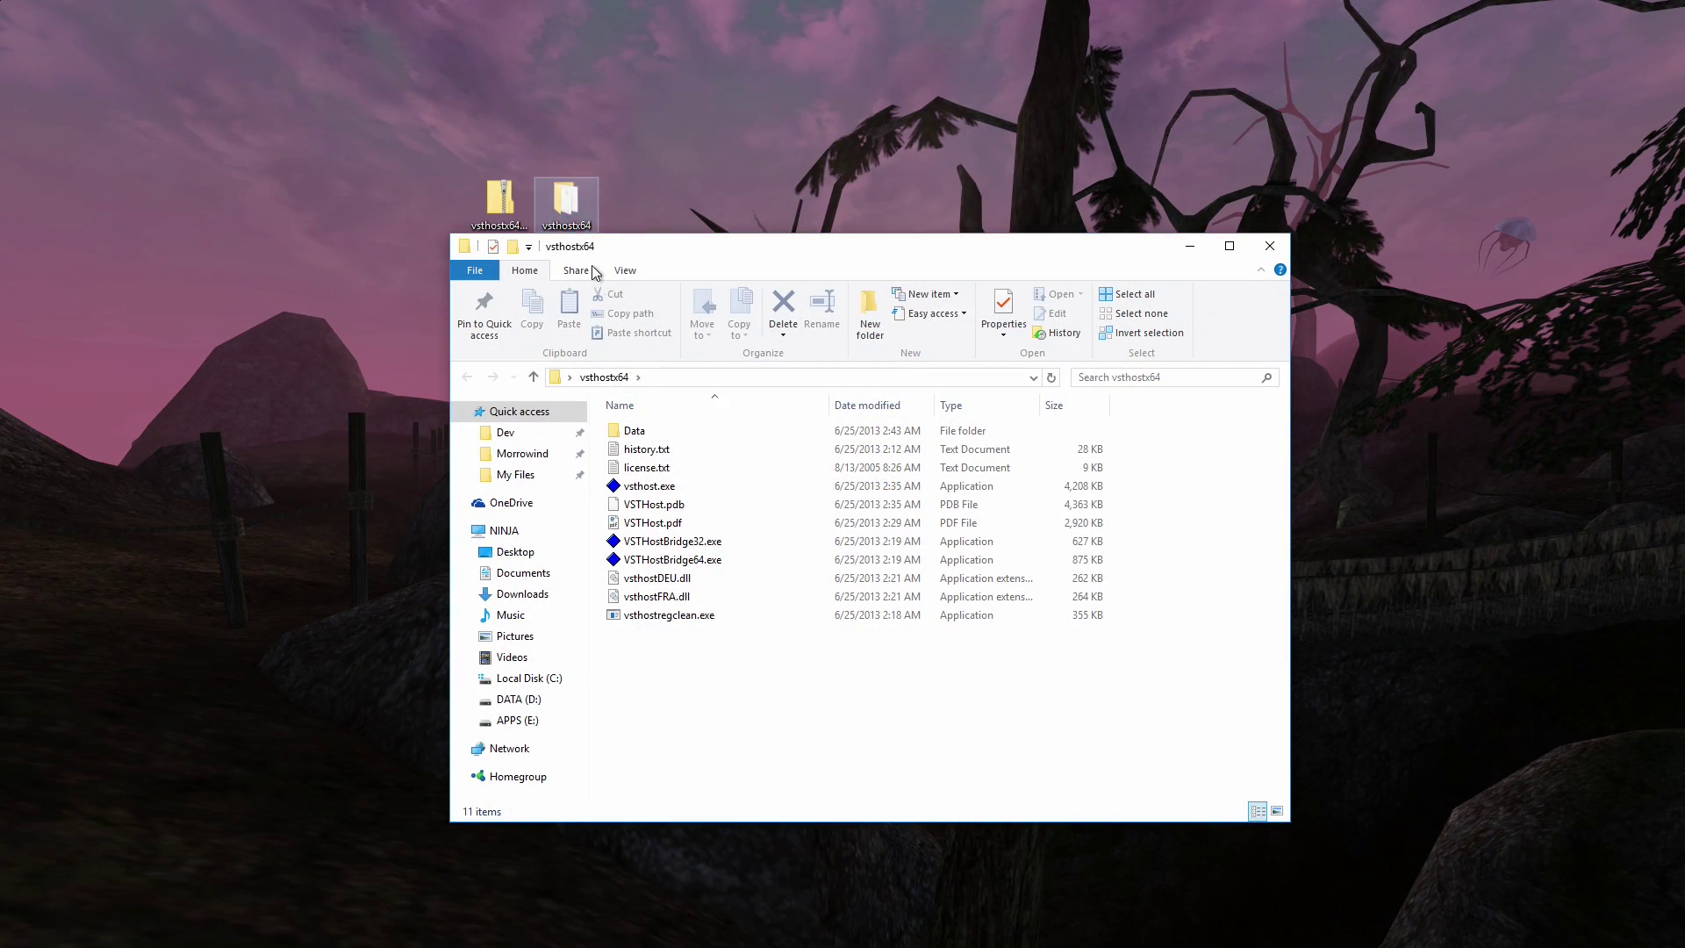
double_click(651, 490)
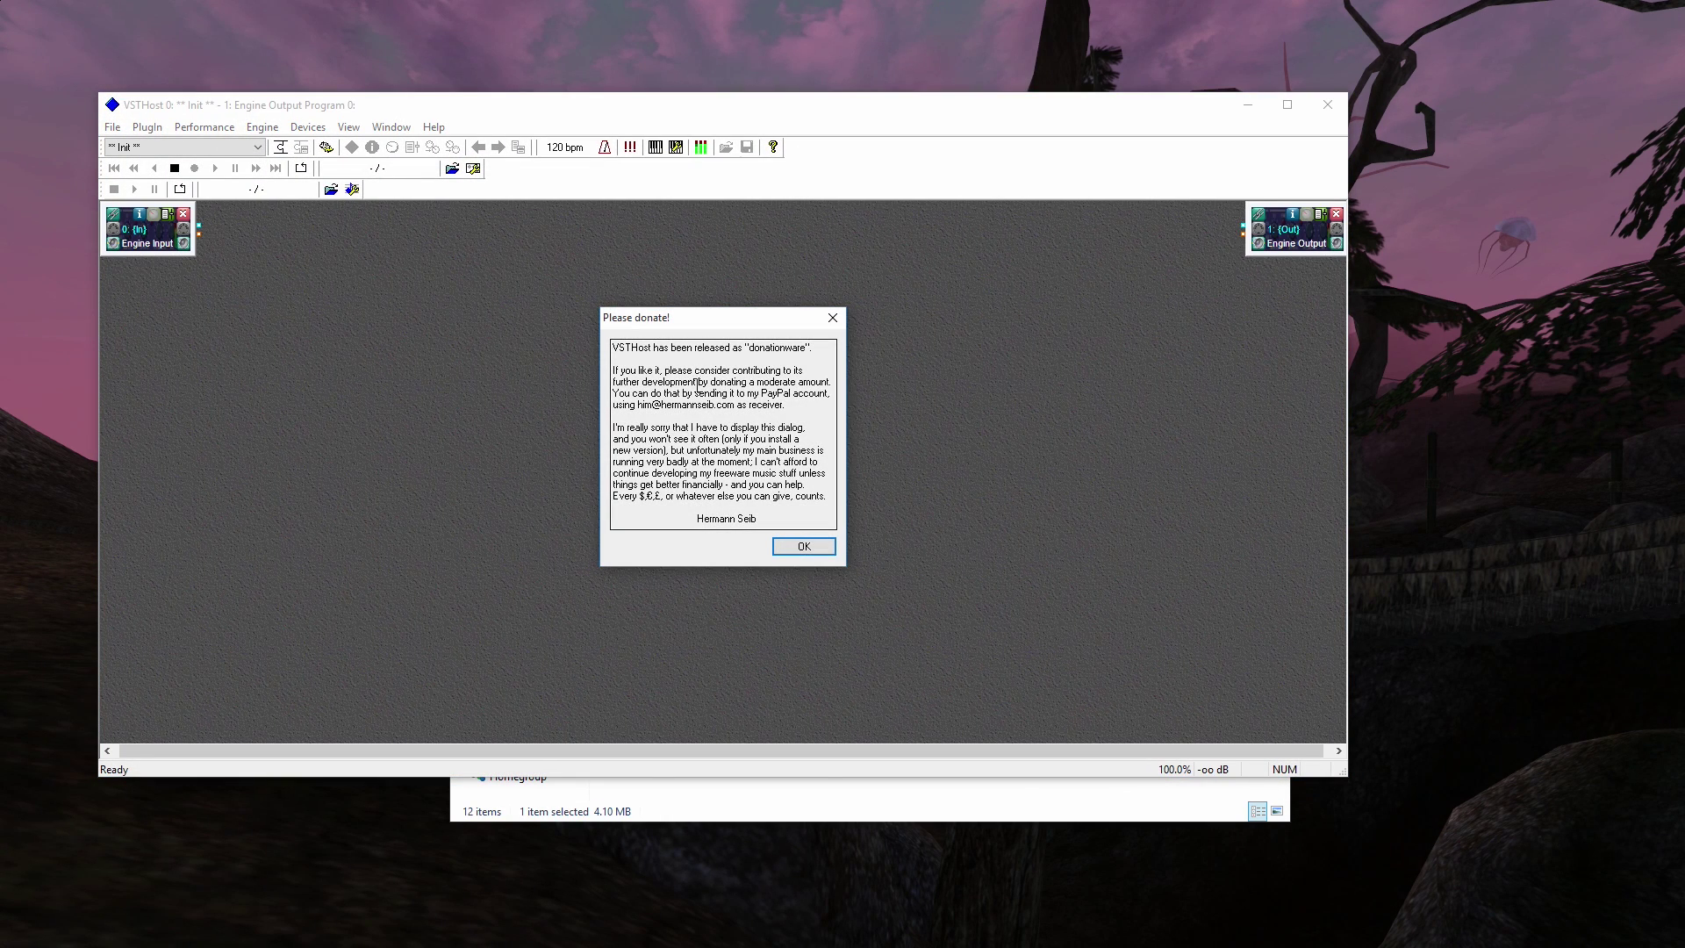
left_click(787, 545)
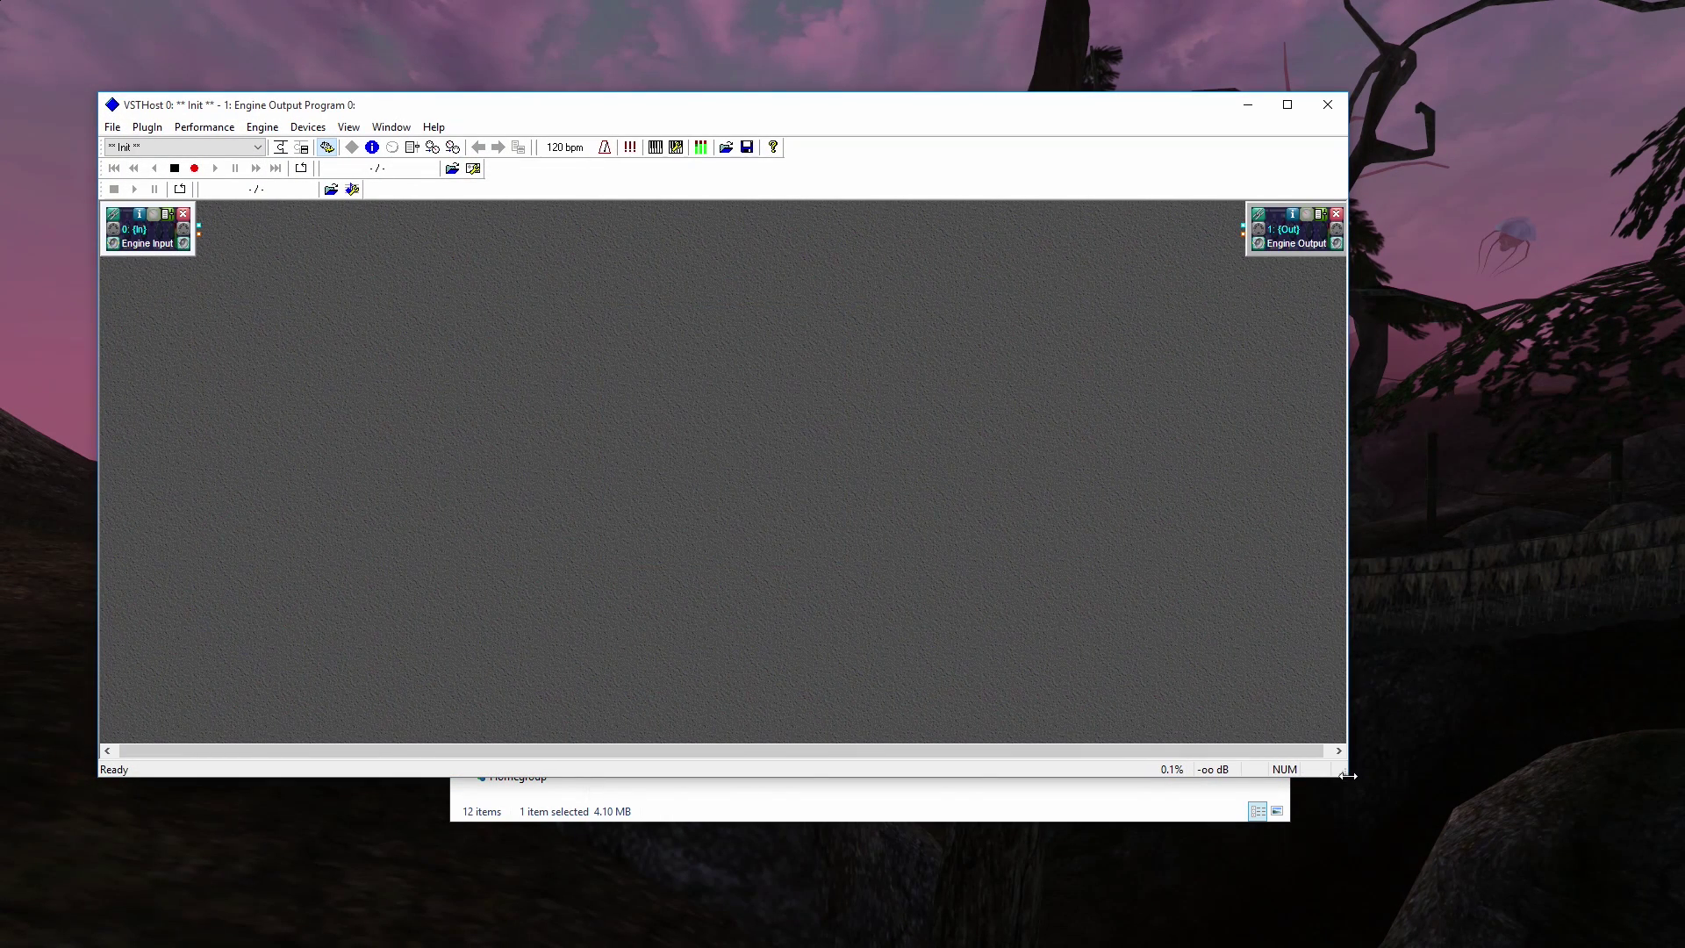
Step: Move the Engine Output block closer to Engine Input, nudge Engine Input inward, and bring the vsthostx64 folder window forward
left_click_drag(1296, 233, 641, 255)
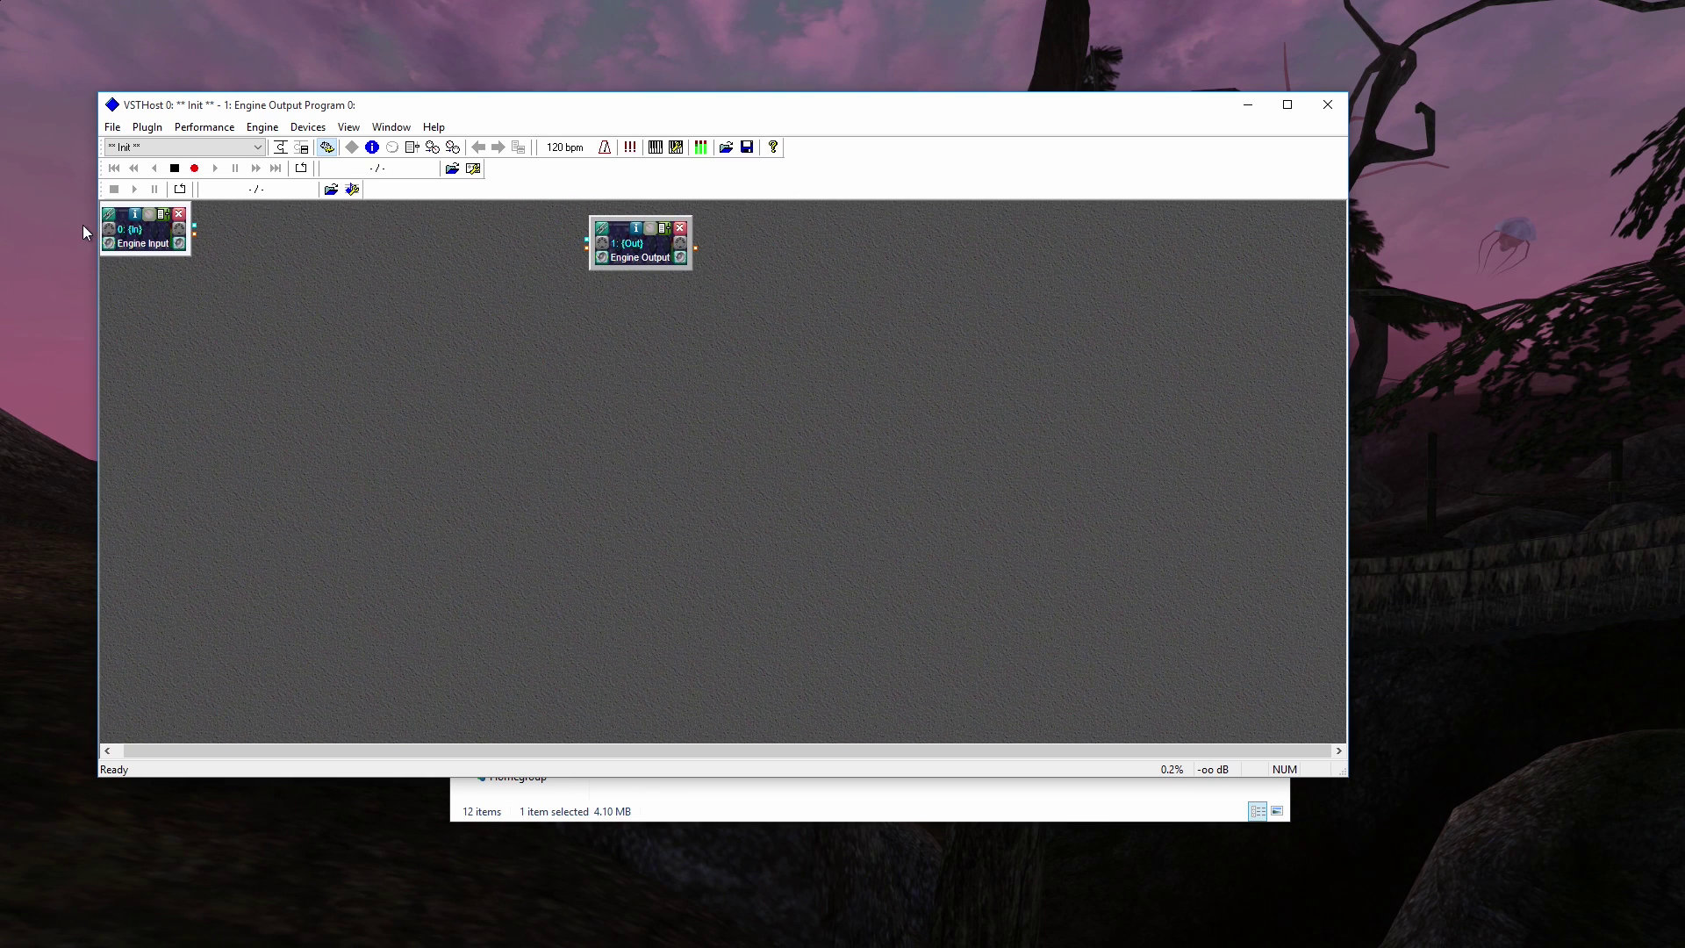
left_click_drag(130, 238, 140, 253)
left_click(1150, 806)
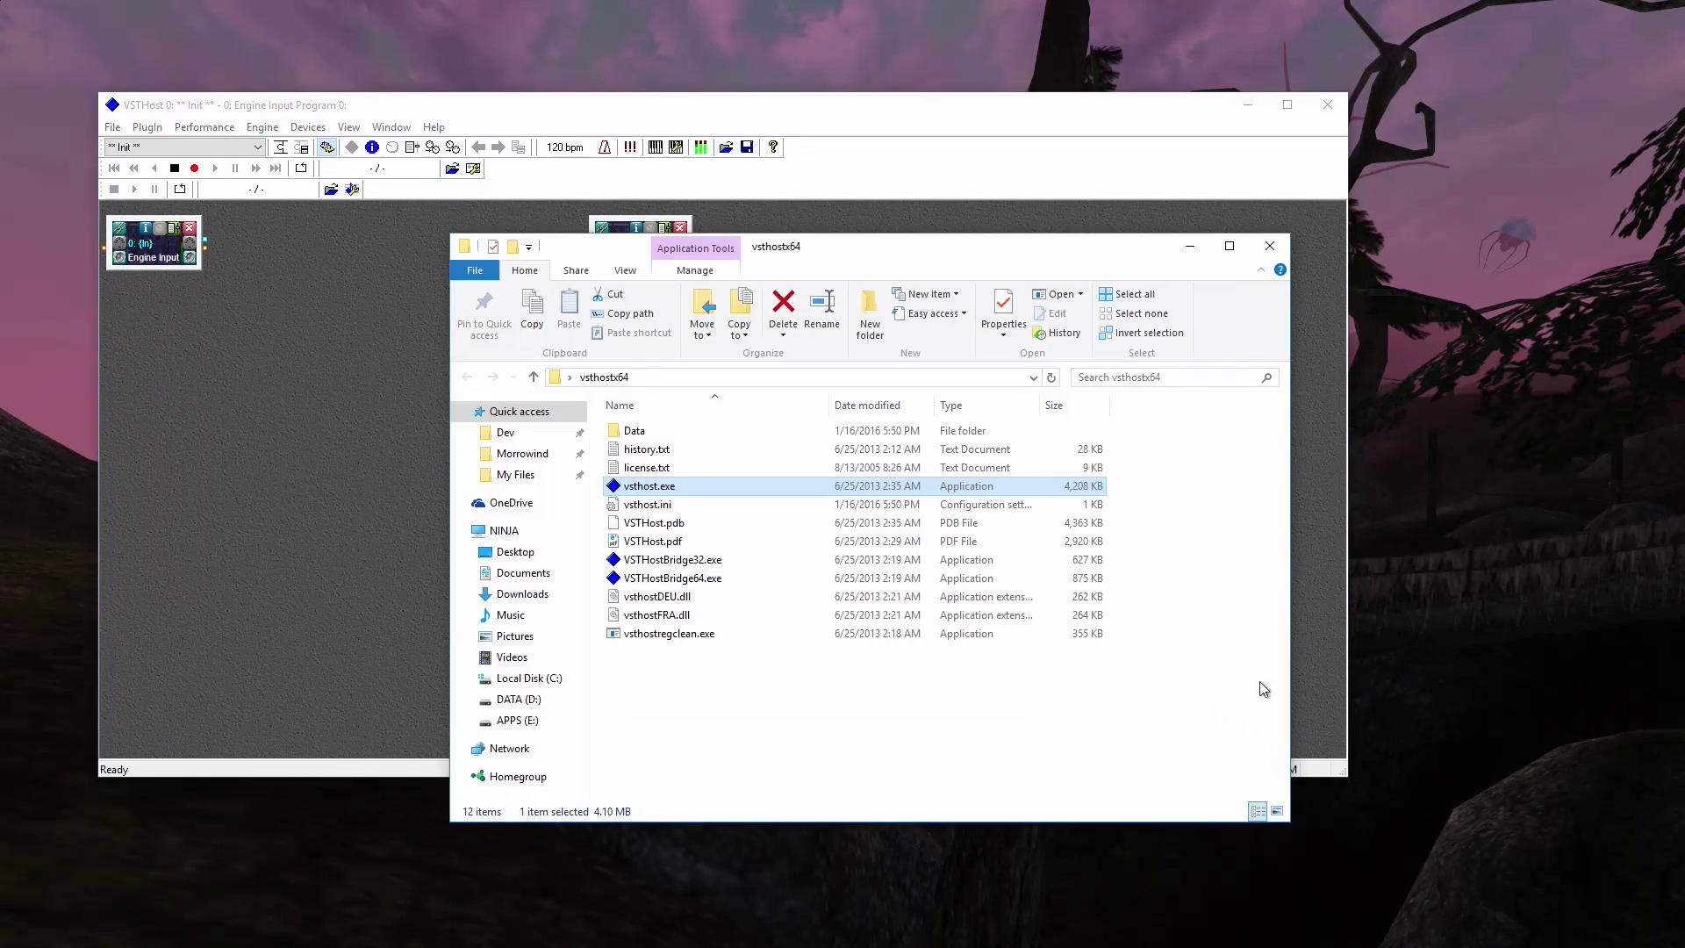
Step: Minimize the vsthostx64 folder window and start browsing for a folder in the VST PlugIn Paths settings
left_click(1190, 245)
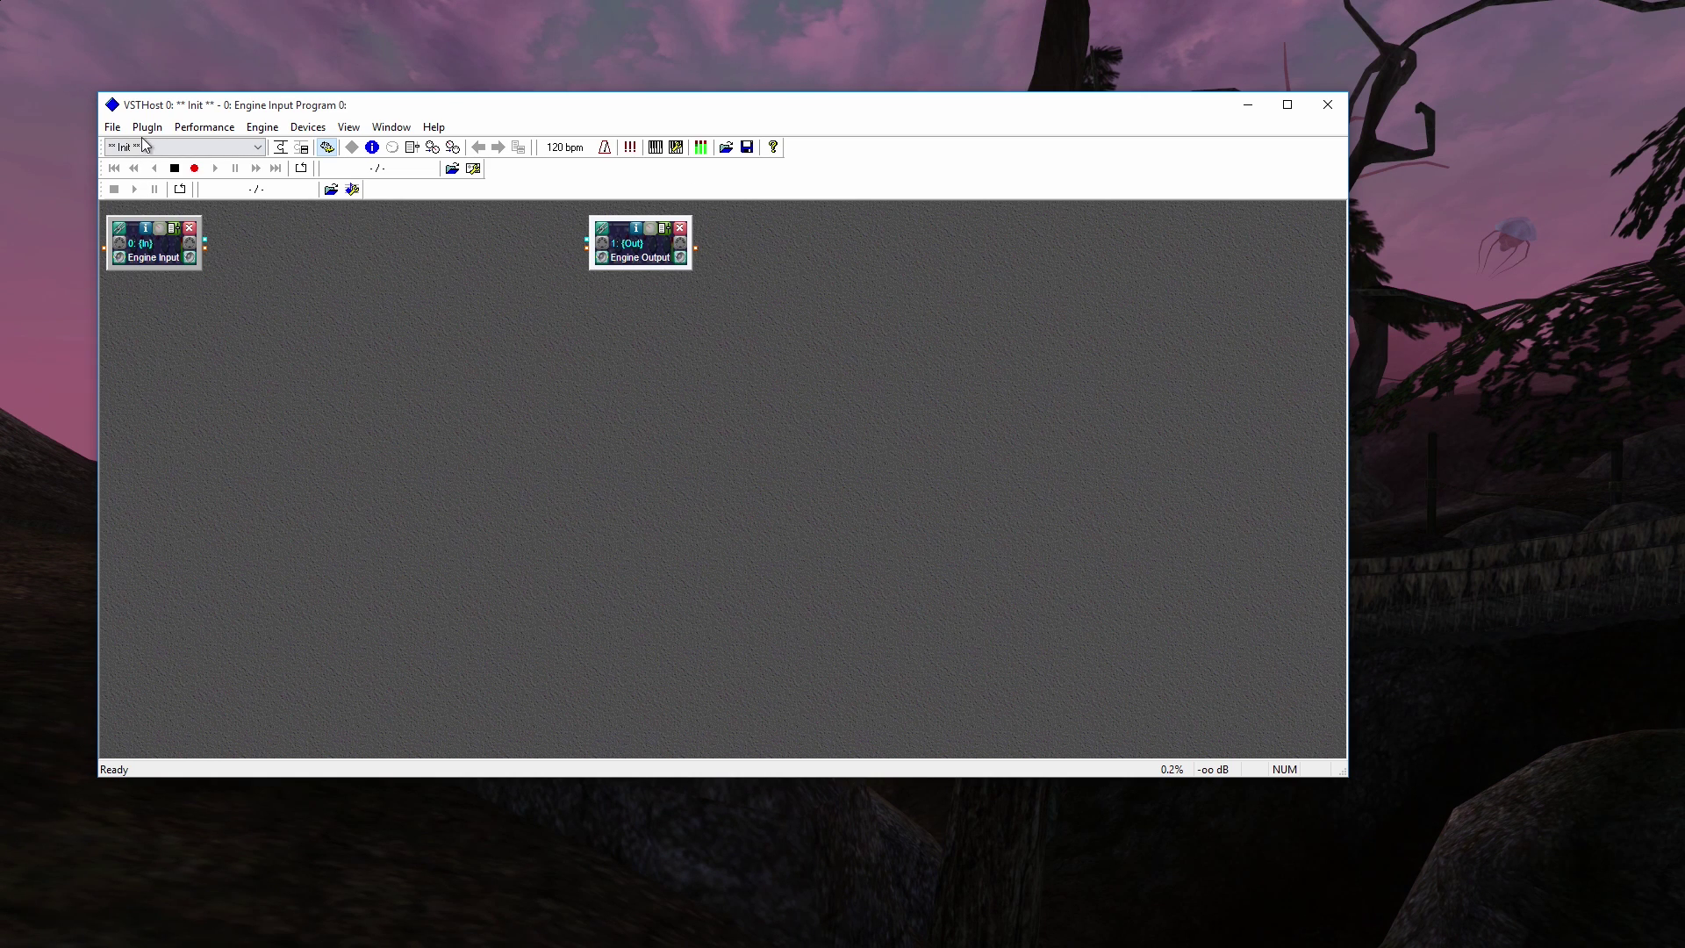
left_click(112, 128)
mouse_move(167, 339)
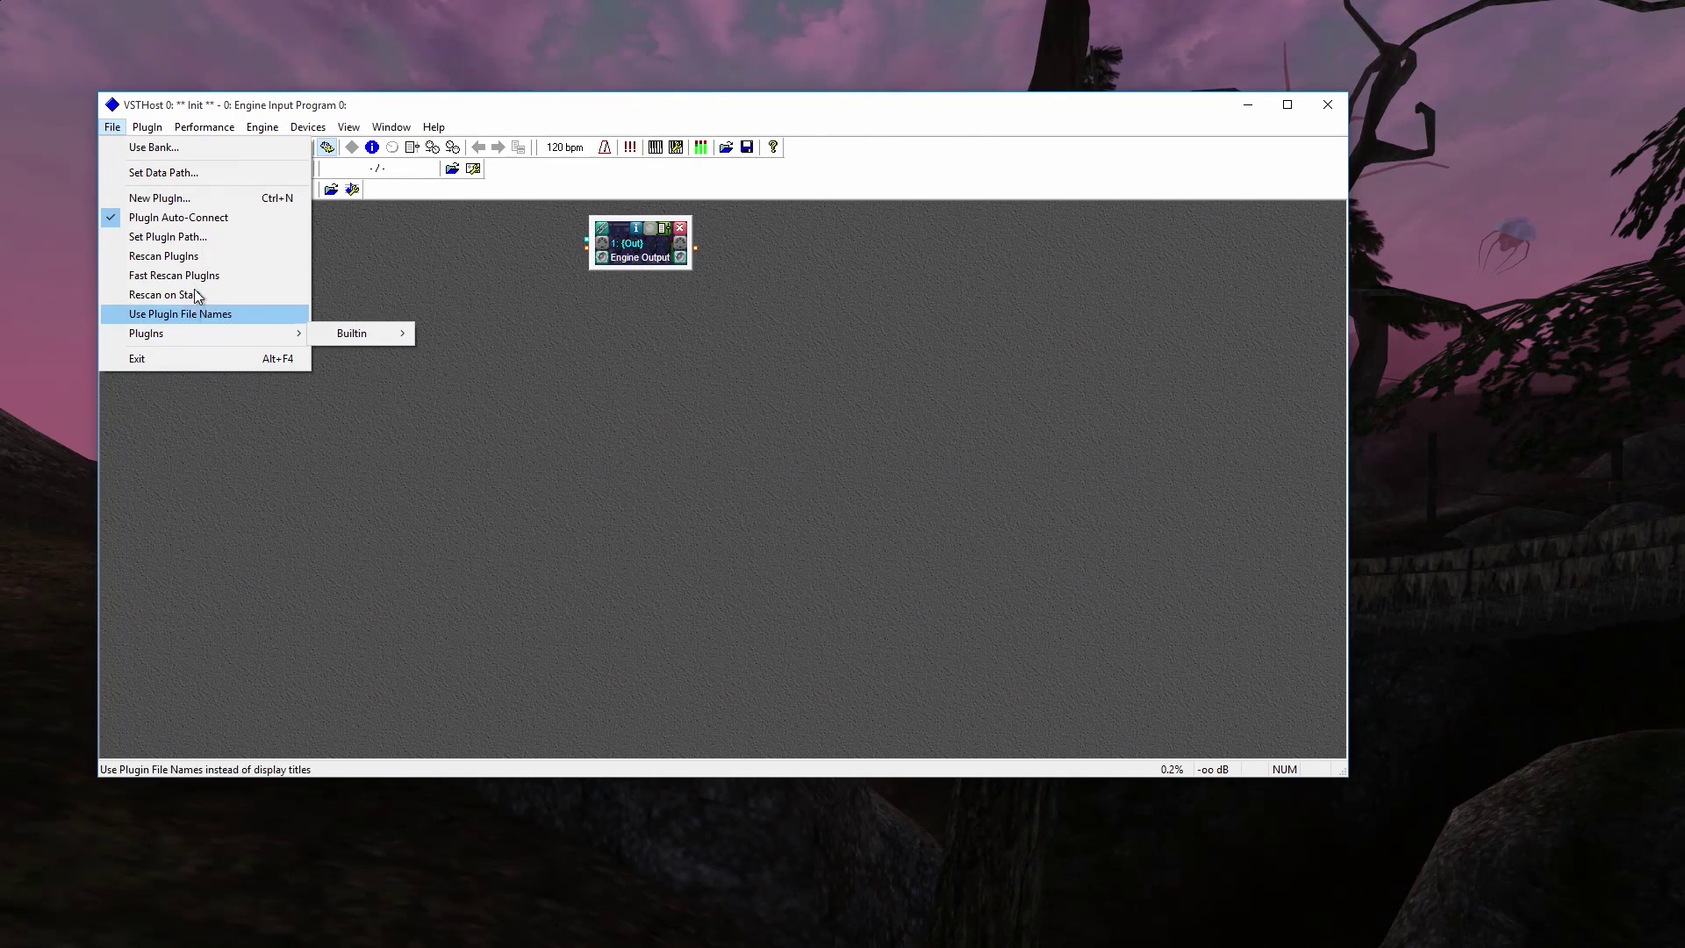
left_click(184, 241)
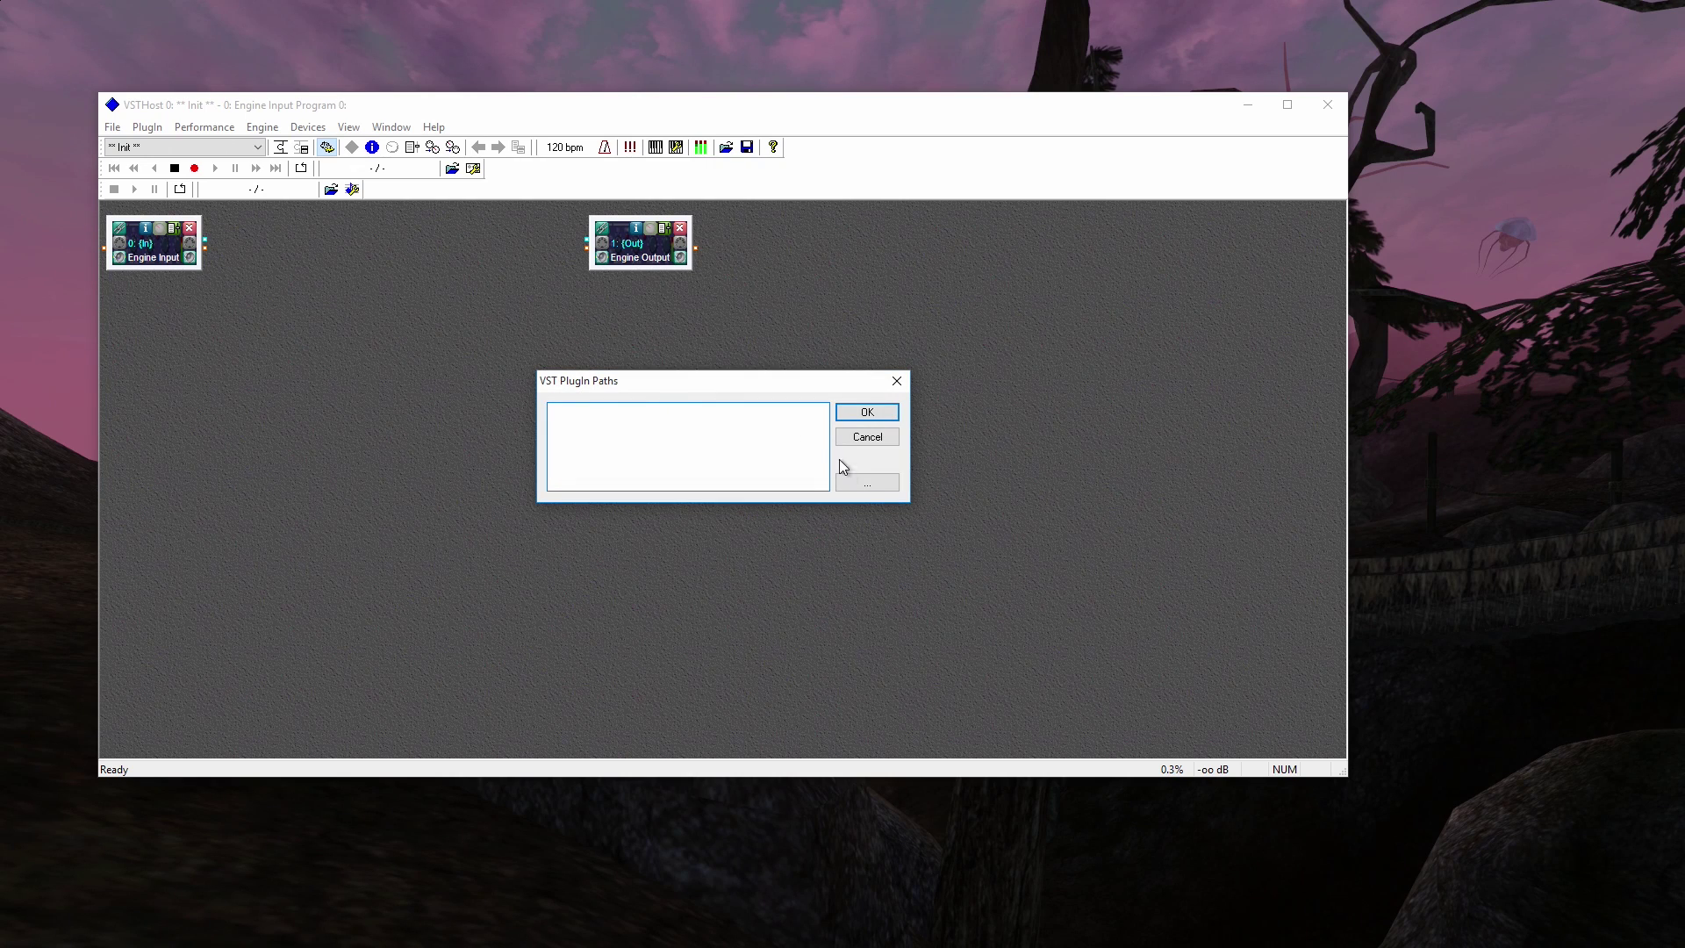
left_click(866, 488)
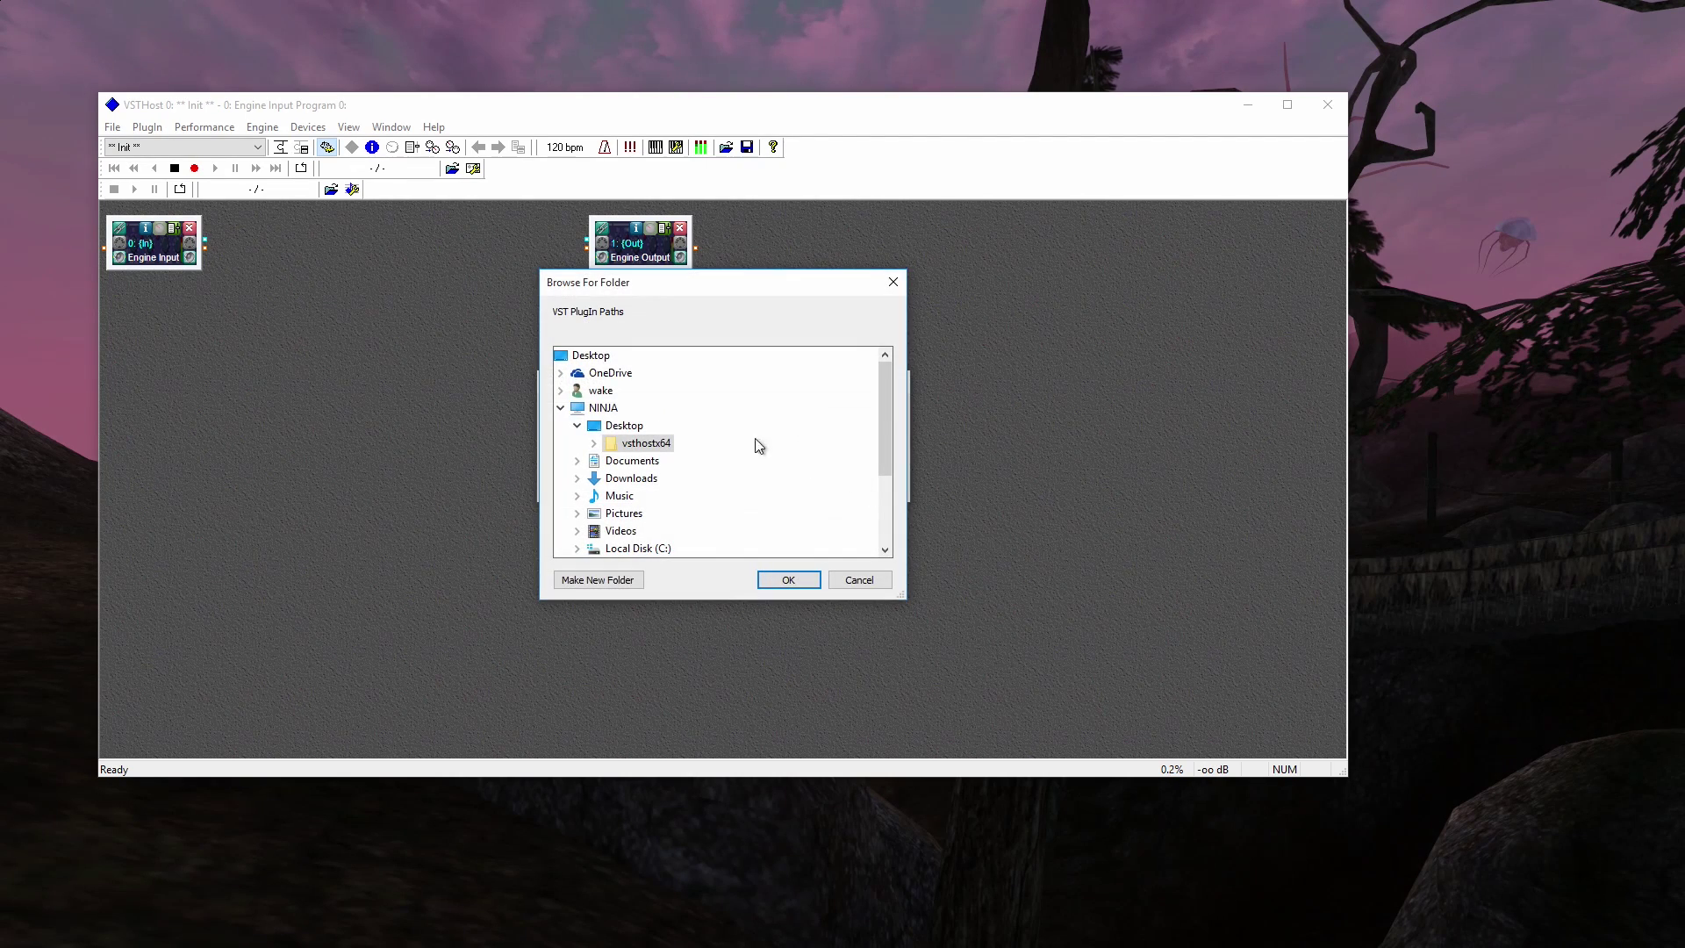
Step: Choose C:\Program Files\VSTPlugins as the VST plugin path and confirm the path settings
scroll(685, 434, "down", 2)
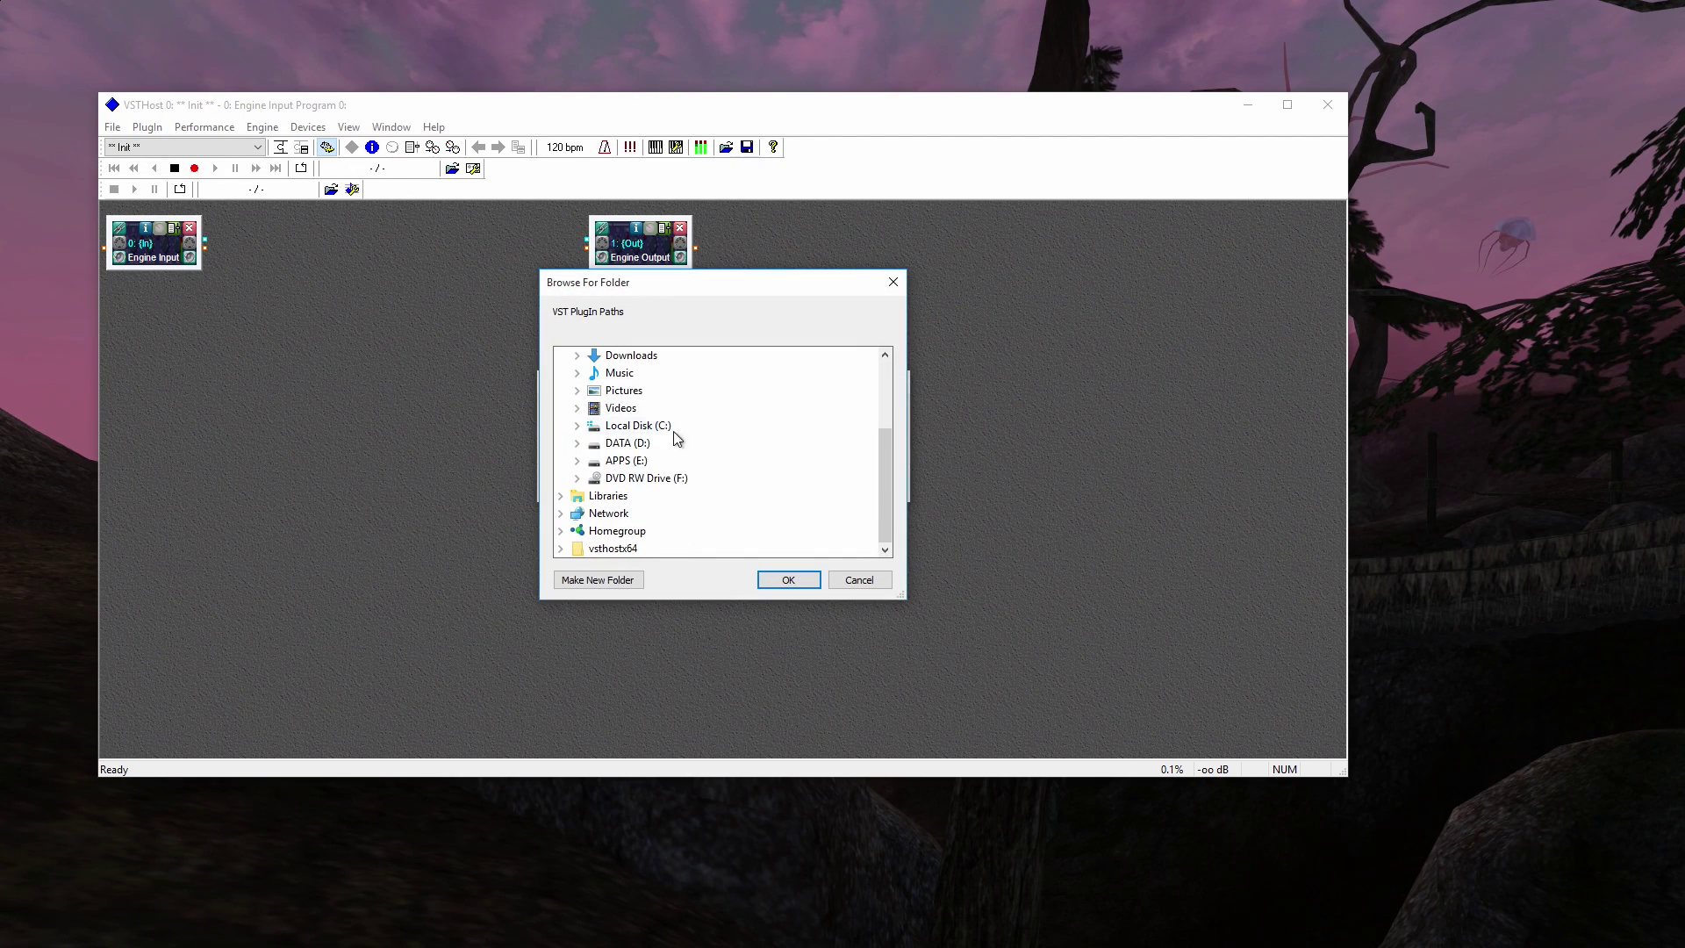
left_click(578, 426)
scroll(701, 441, "down", 2)
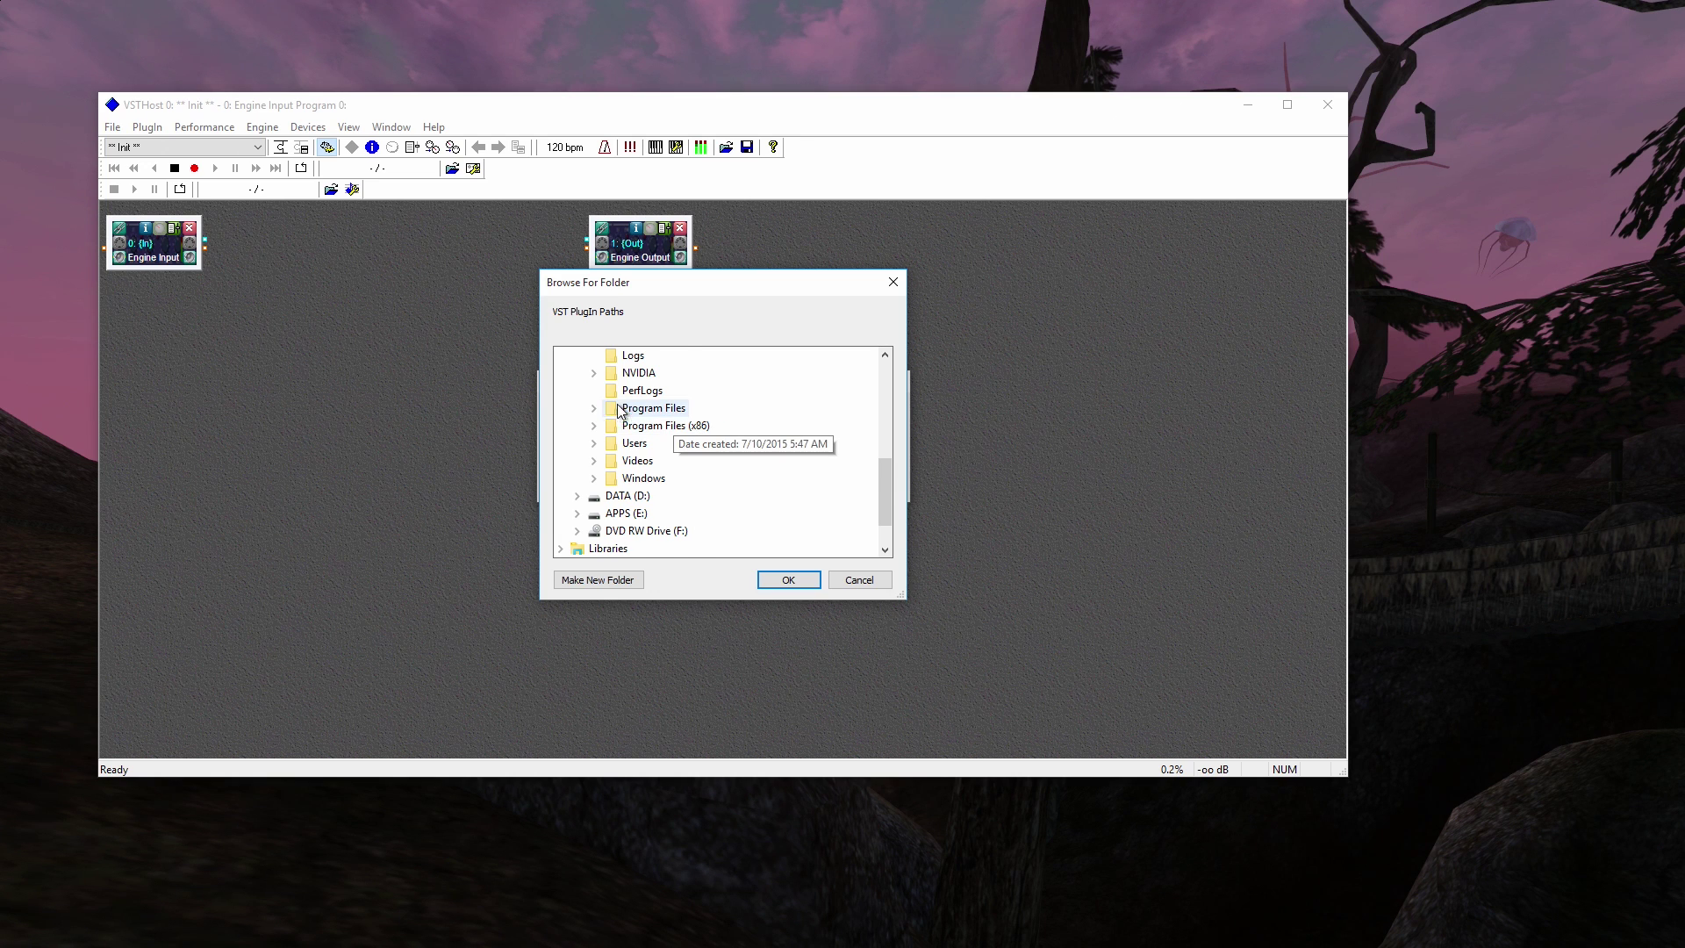
double_click(620, 411)
scroll(753, 409, "down", 3)
double_click(735, 460)
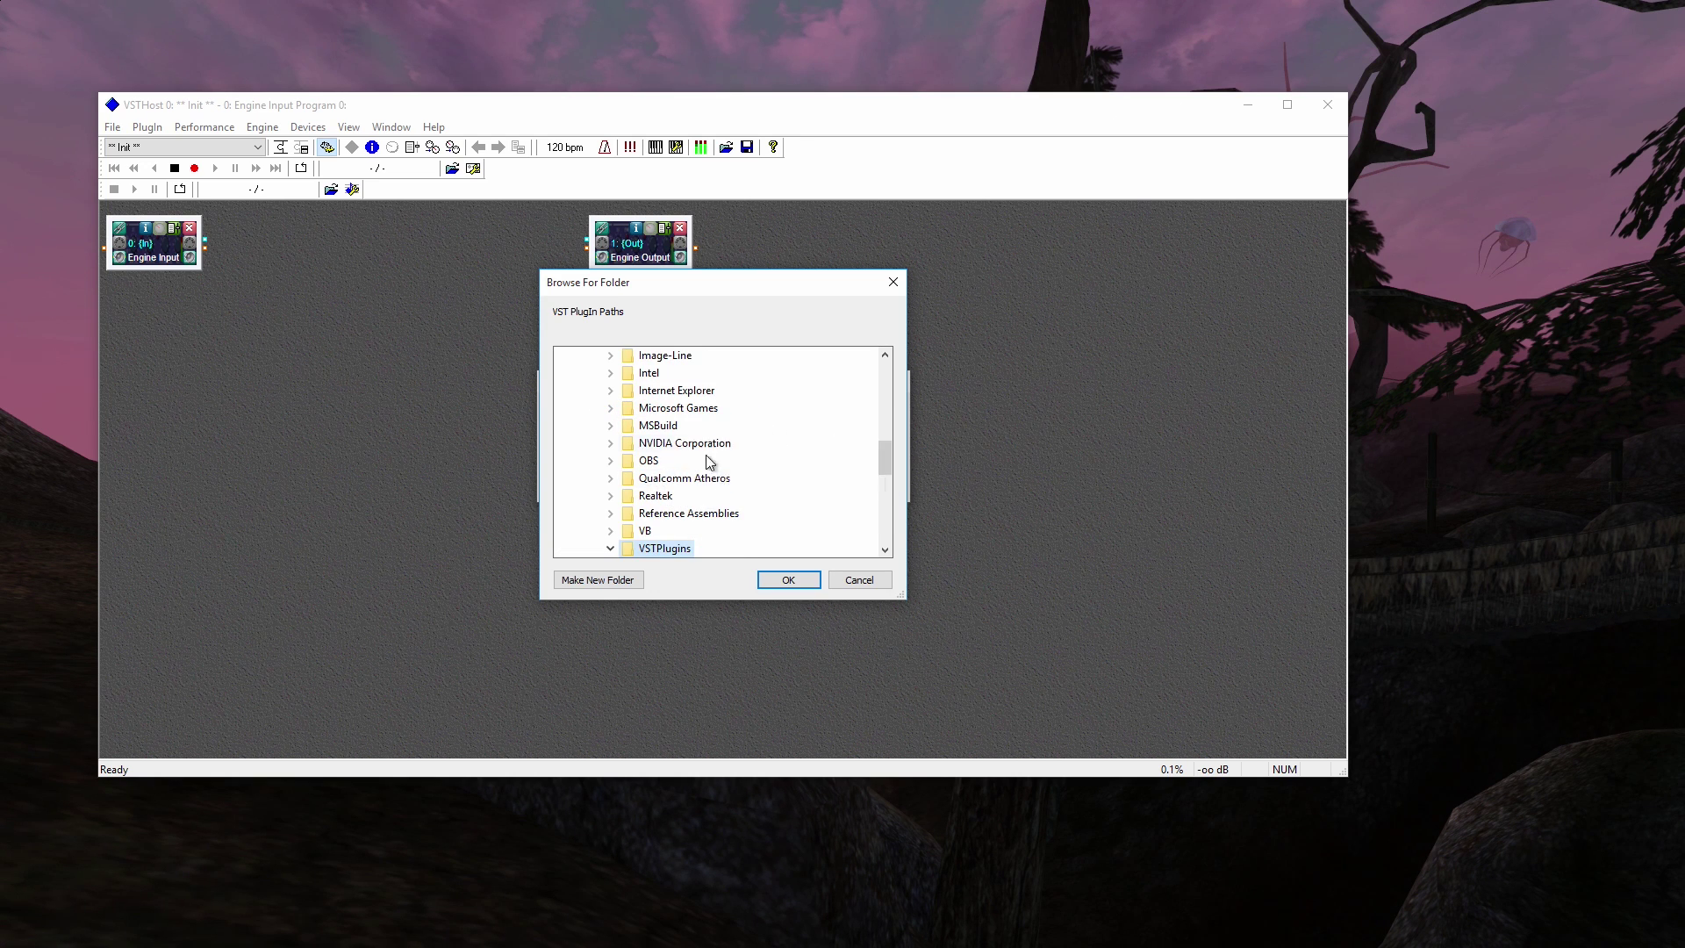
scroll(782, 440, "up", 4)
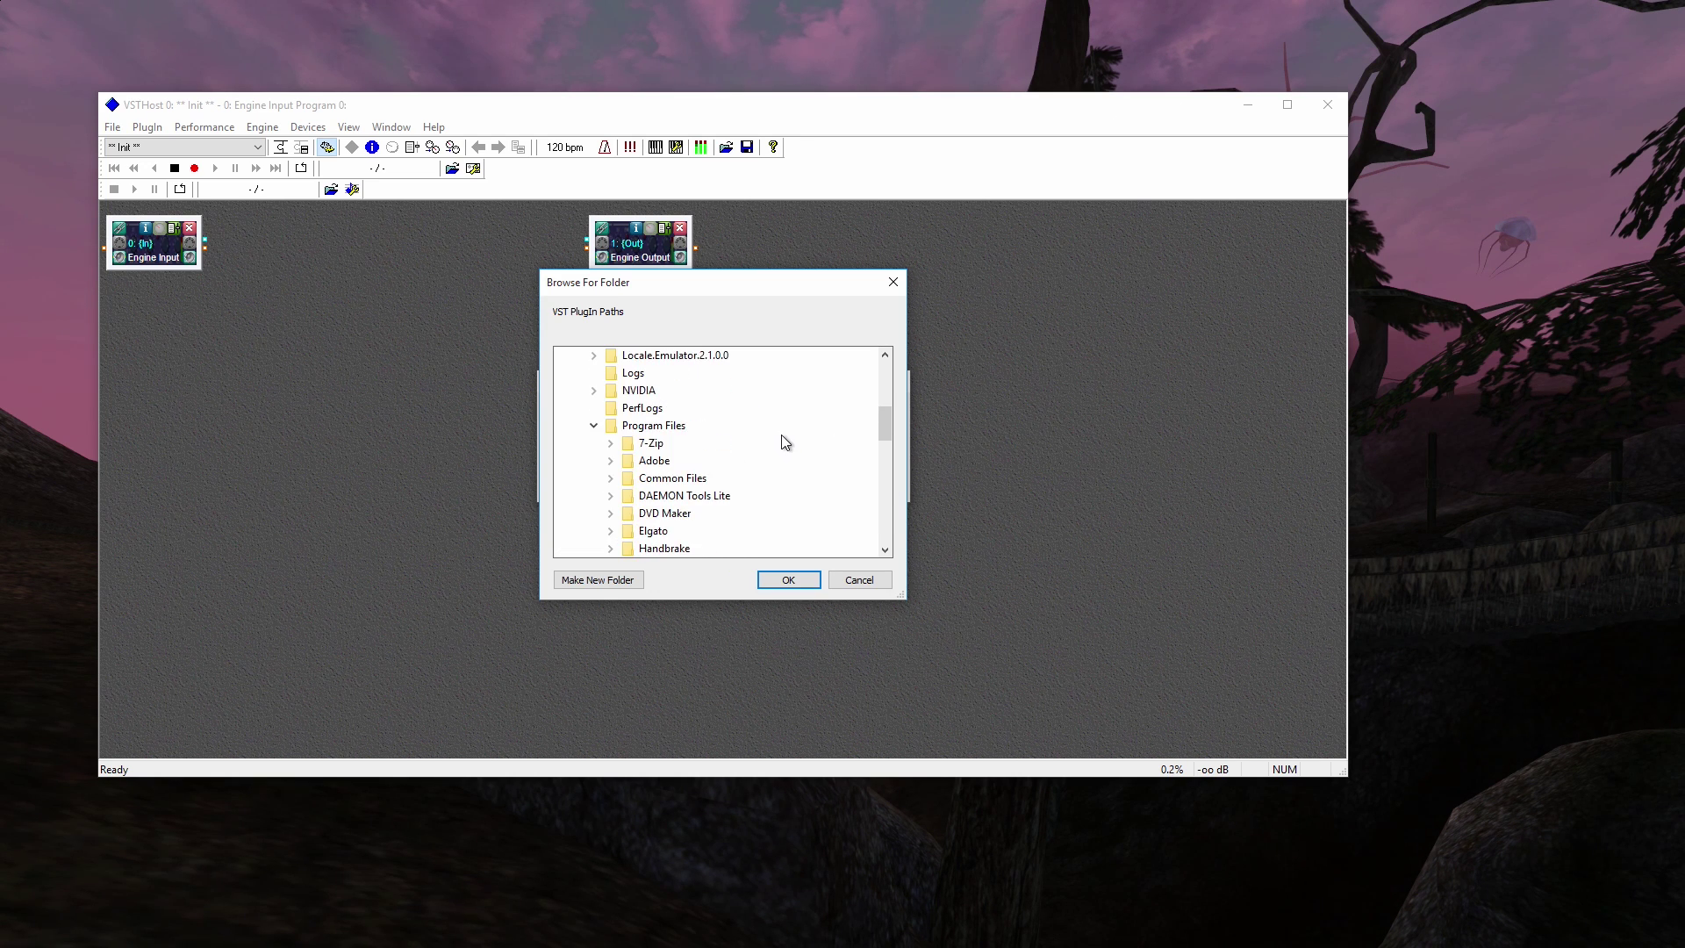
scroll(784, 442, "down", 5)
scroll(782, 439, "up", 1)
scroll(685, 478, "down", 2)
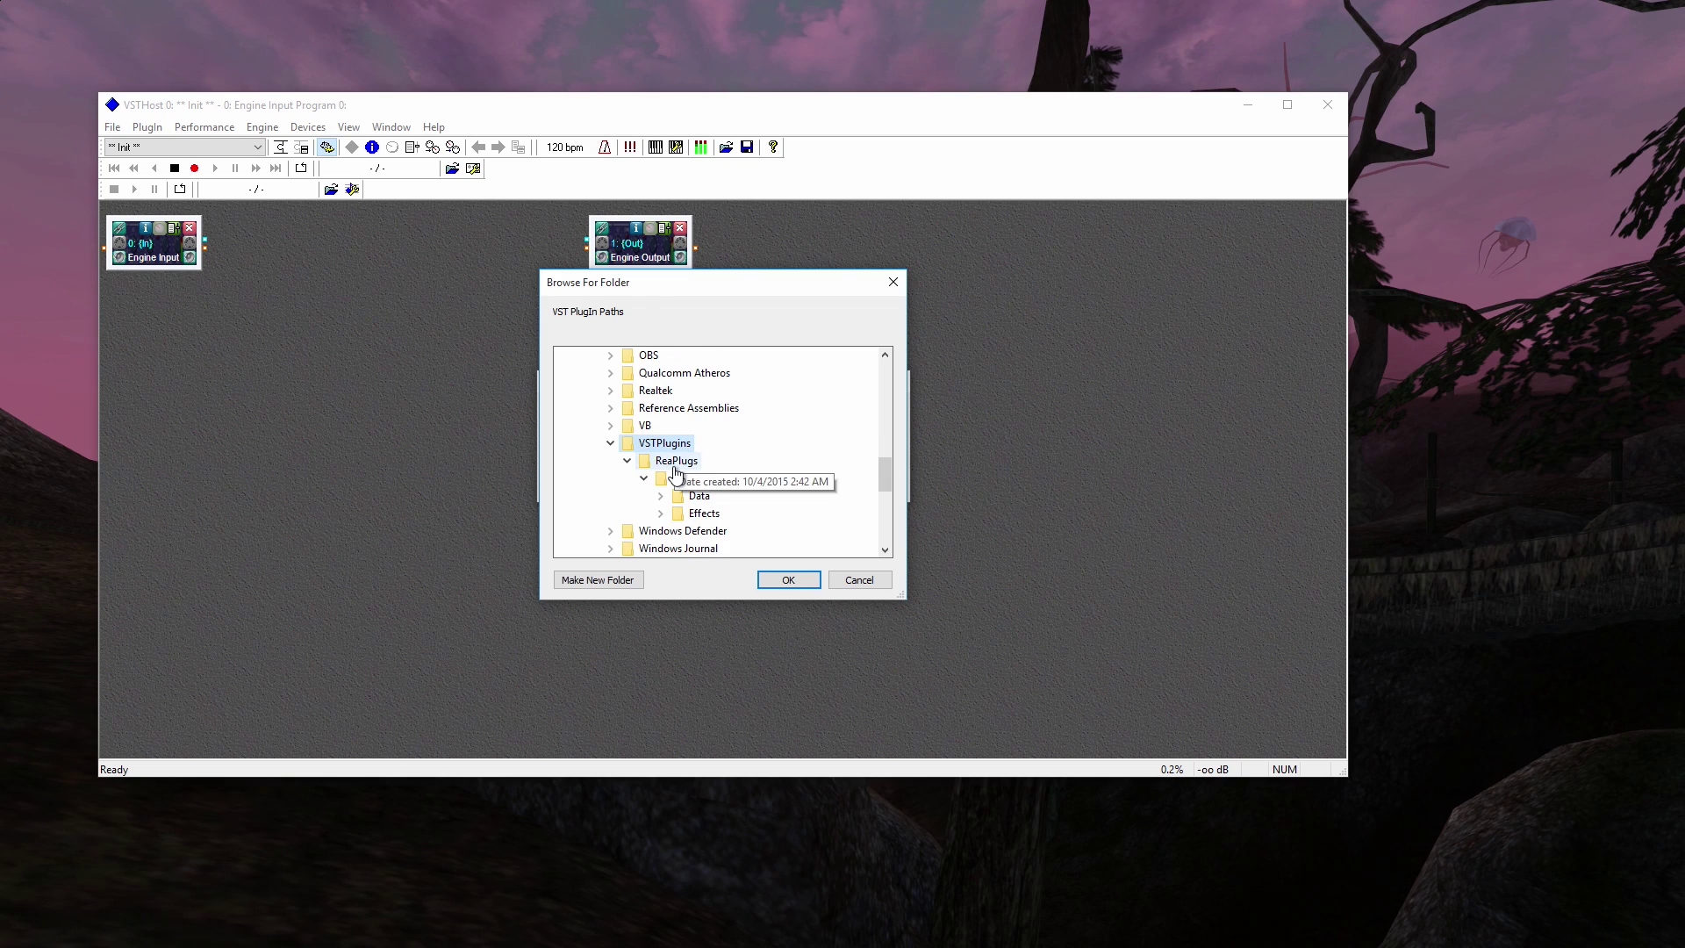
left_click(779, 571)
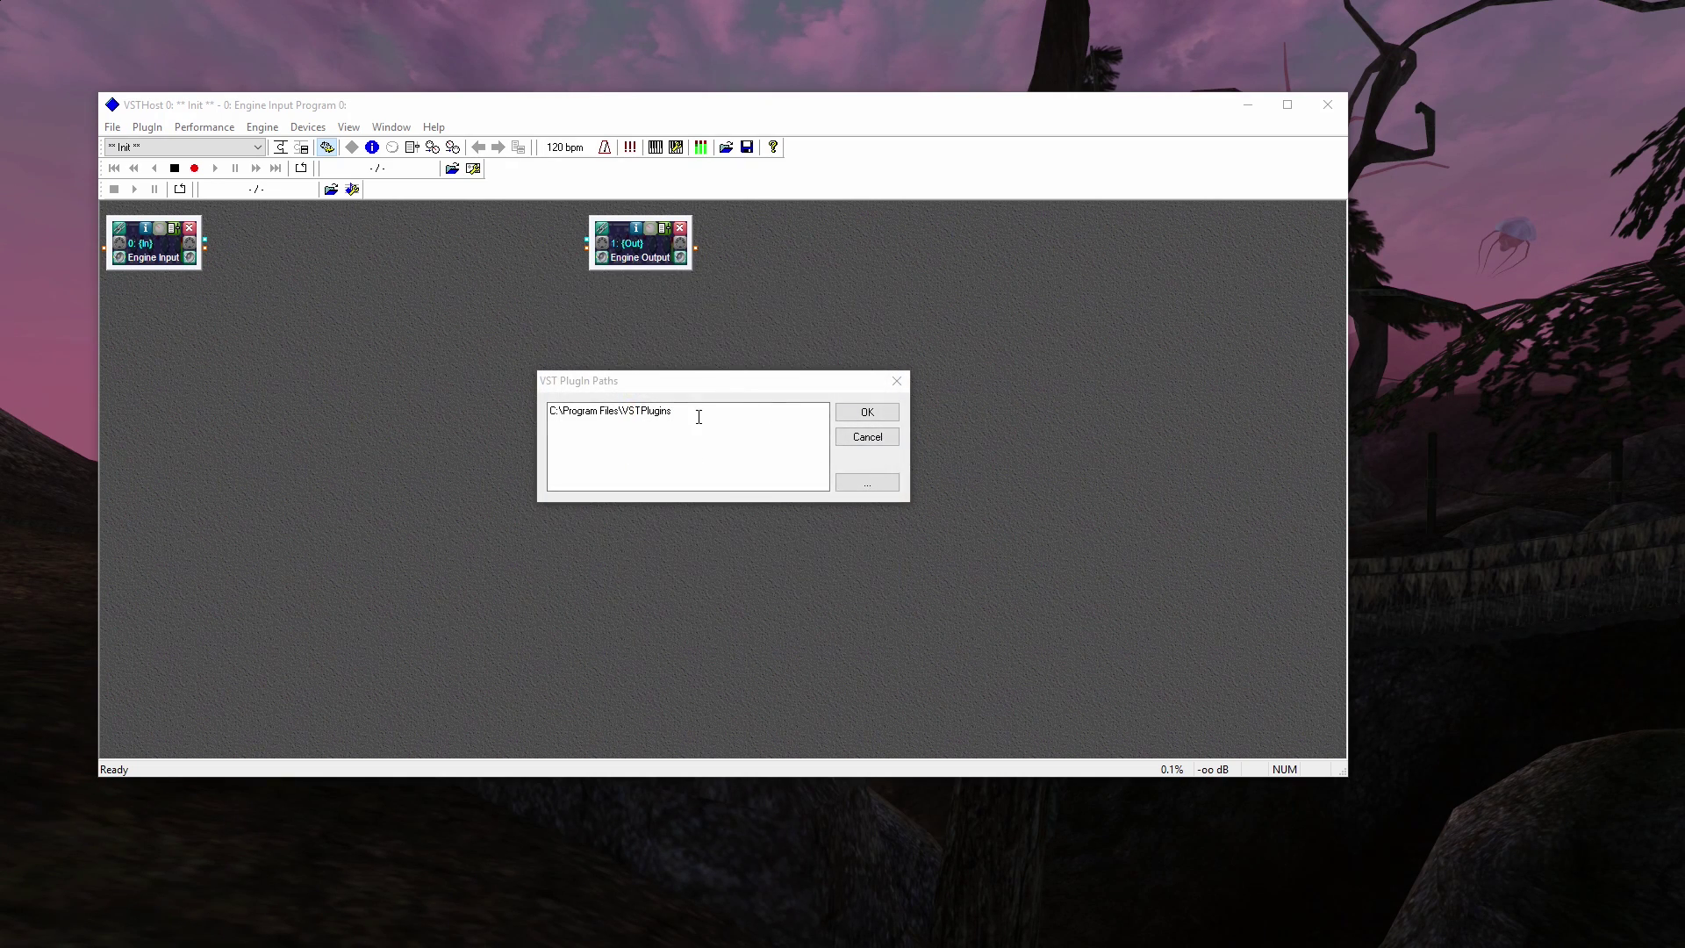
left_click(867, 412)
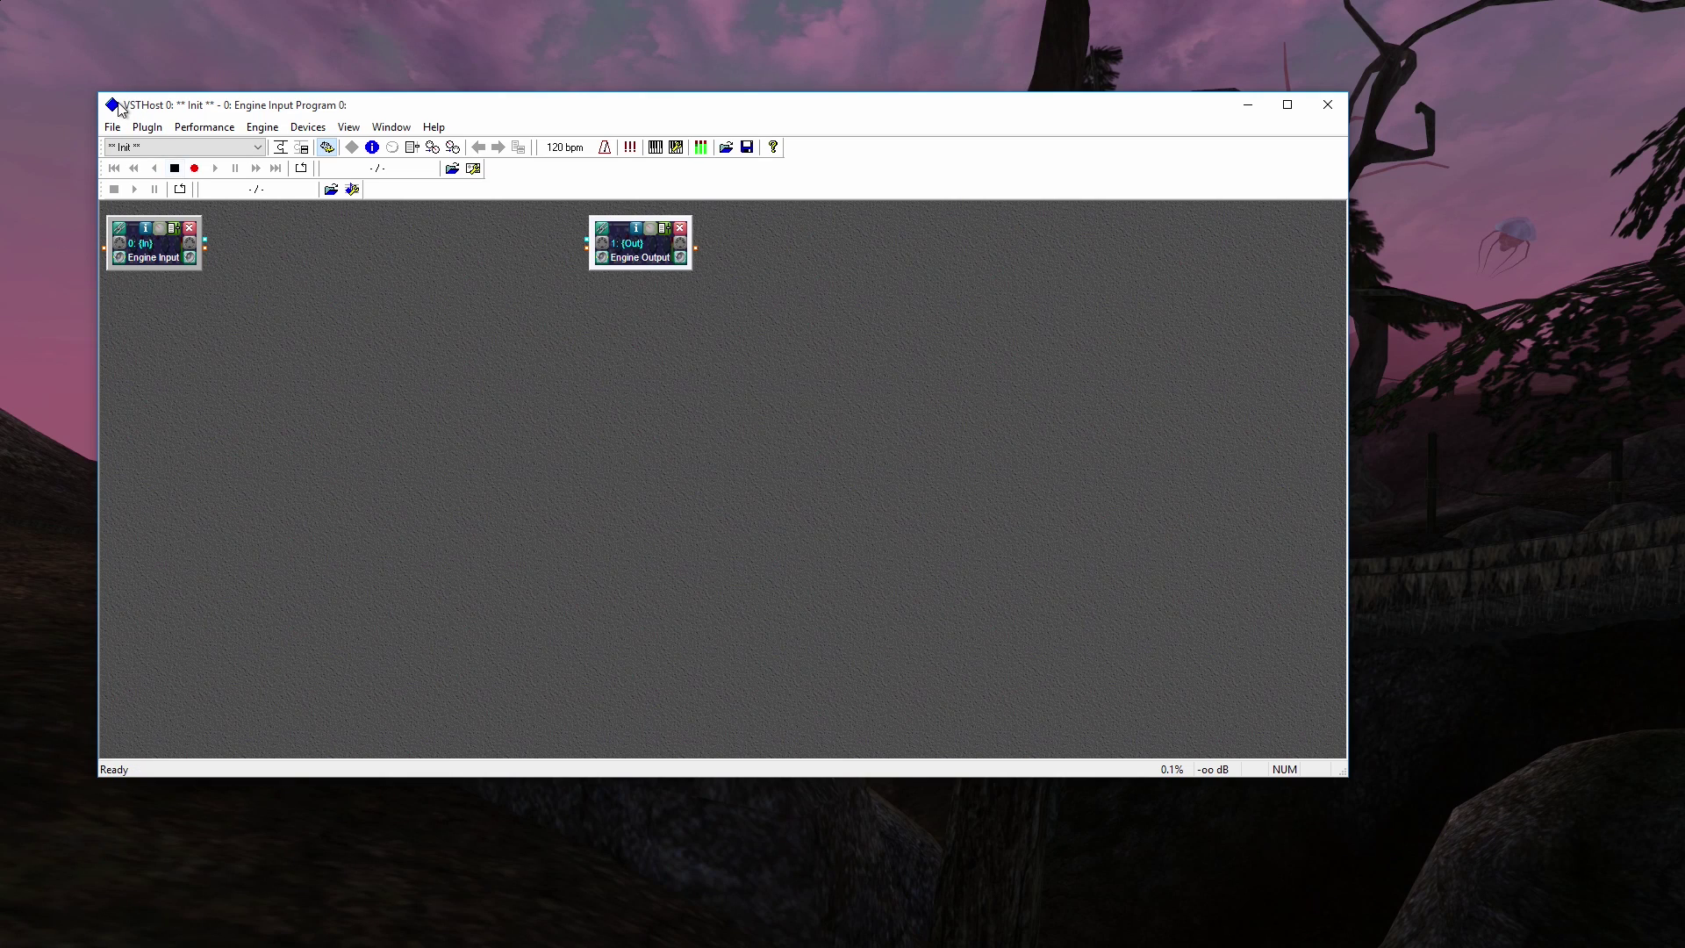
Step: Check the plugins available in the ReaPlugs group without loading any of them
left_click(134, 128)
mouse_move(114, 127)
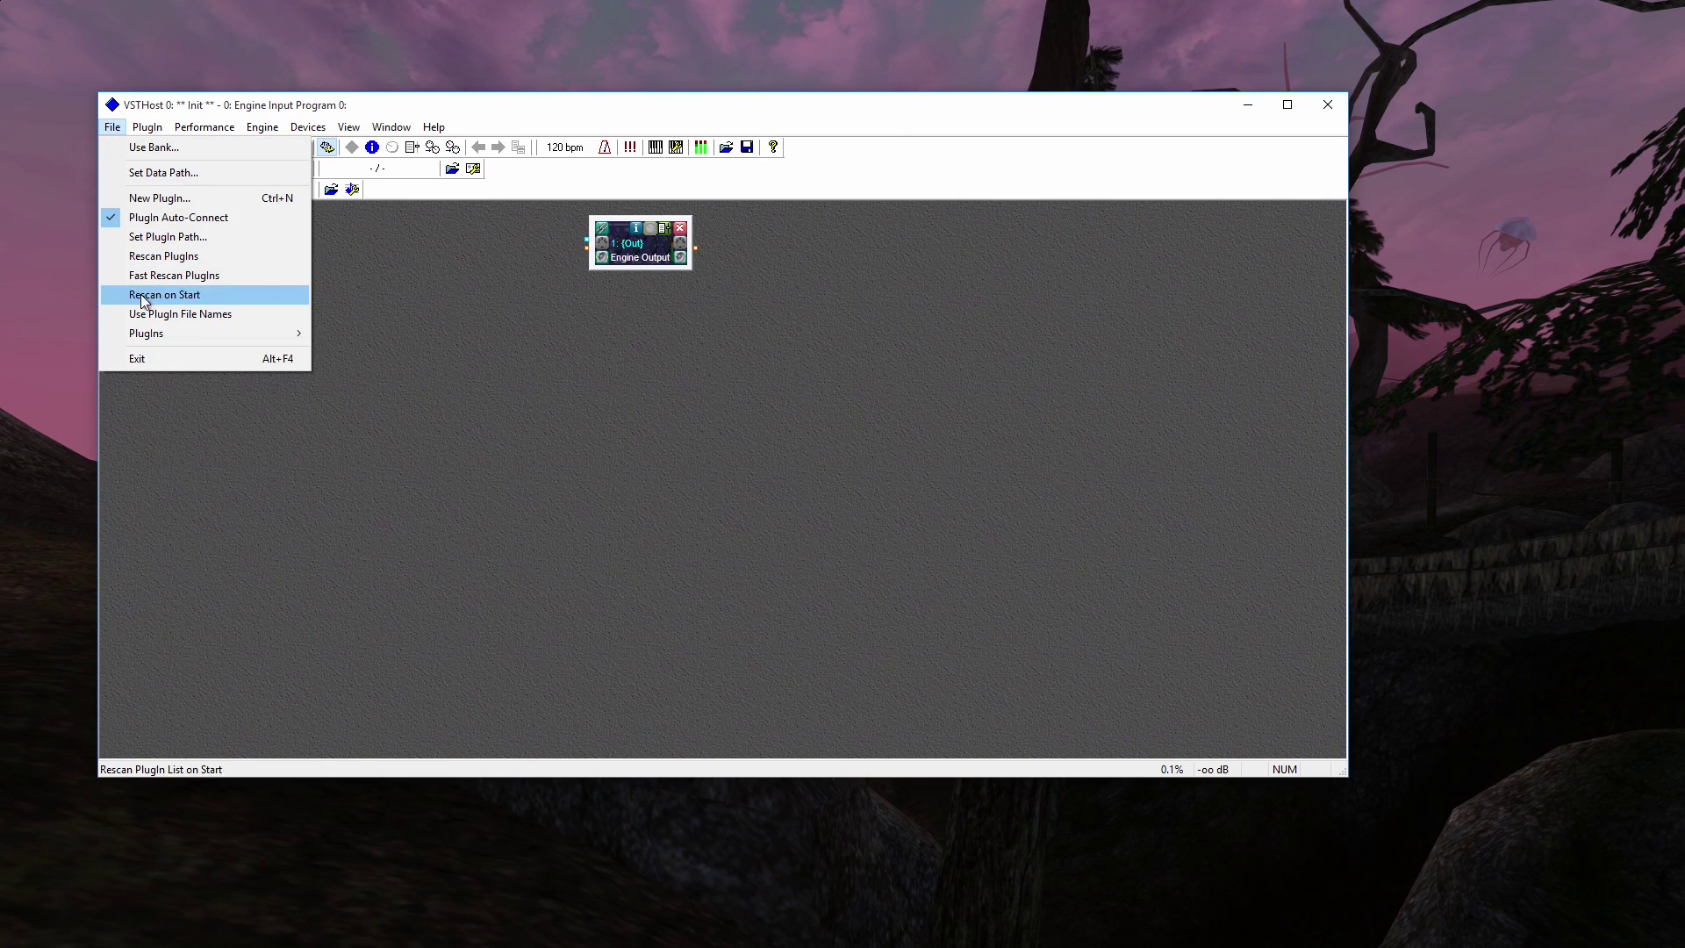
mouse_move(392, 360)
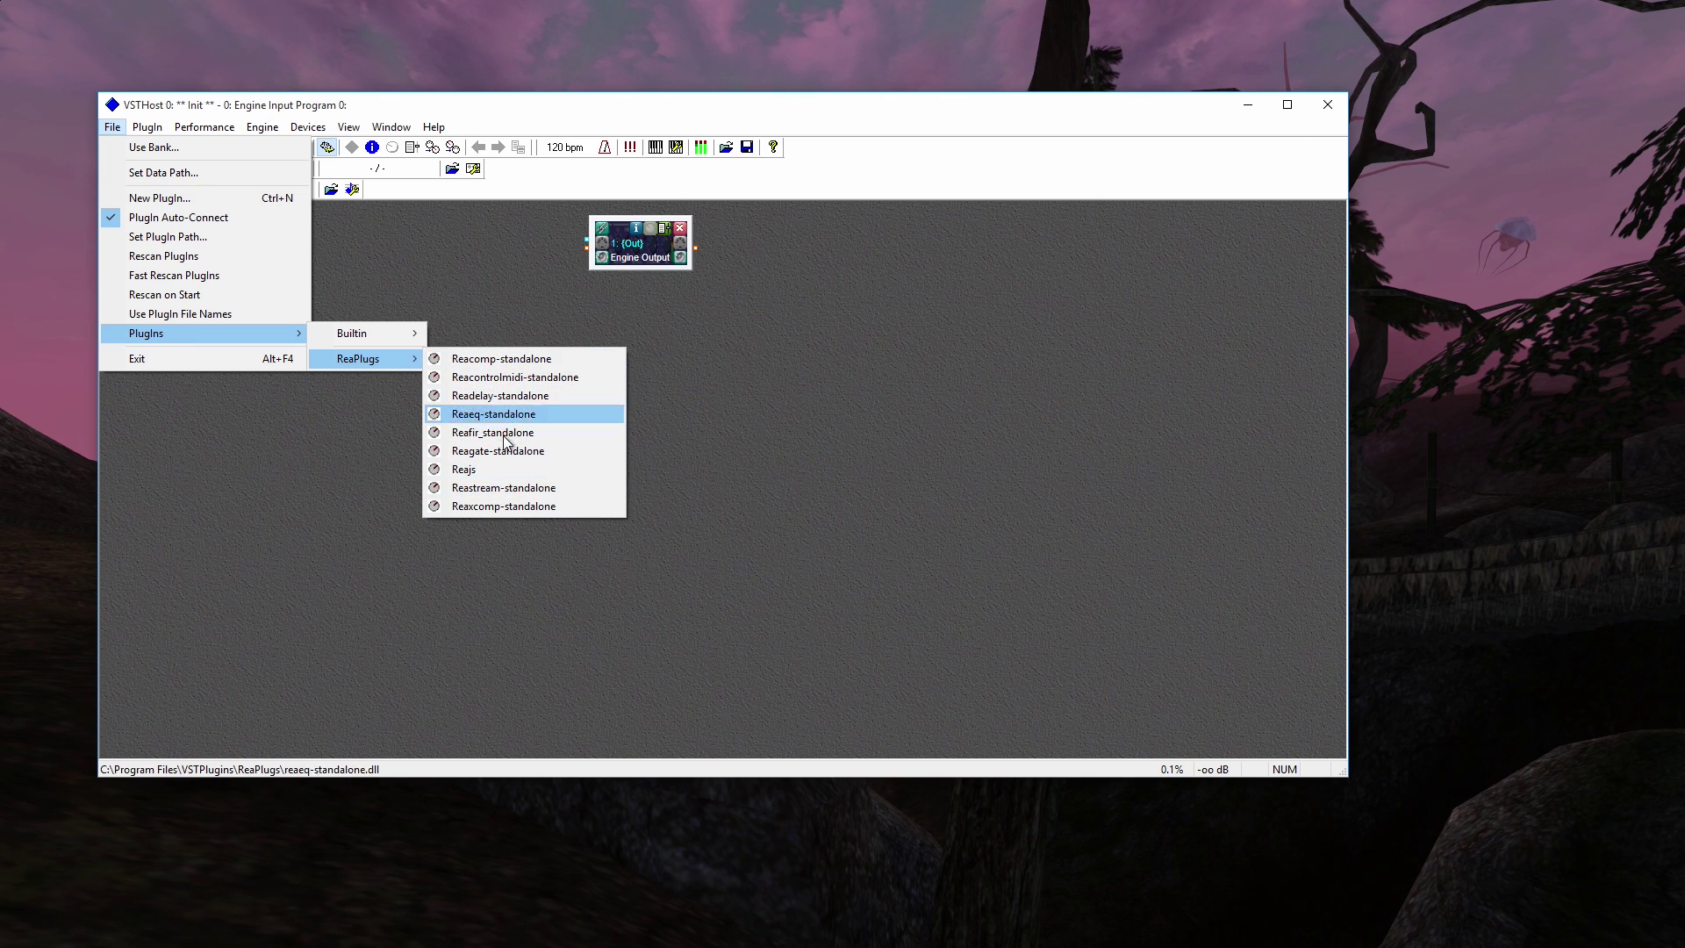
left_click(471, 290)
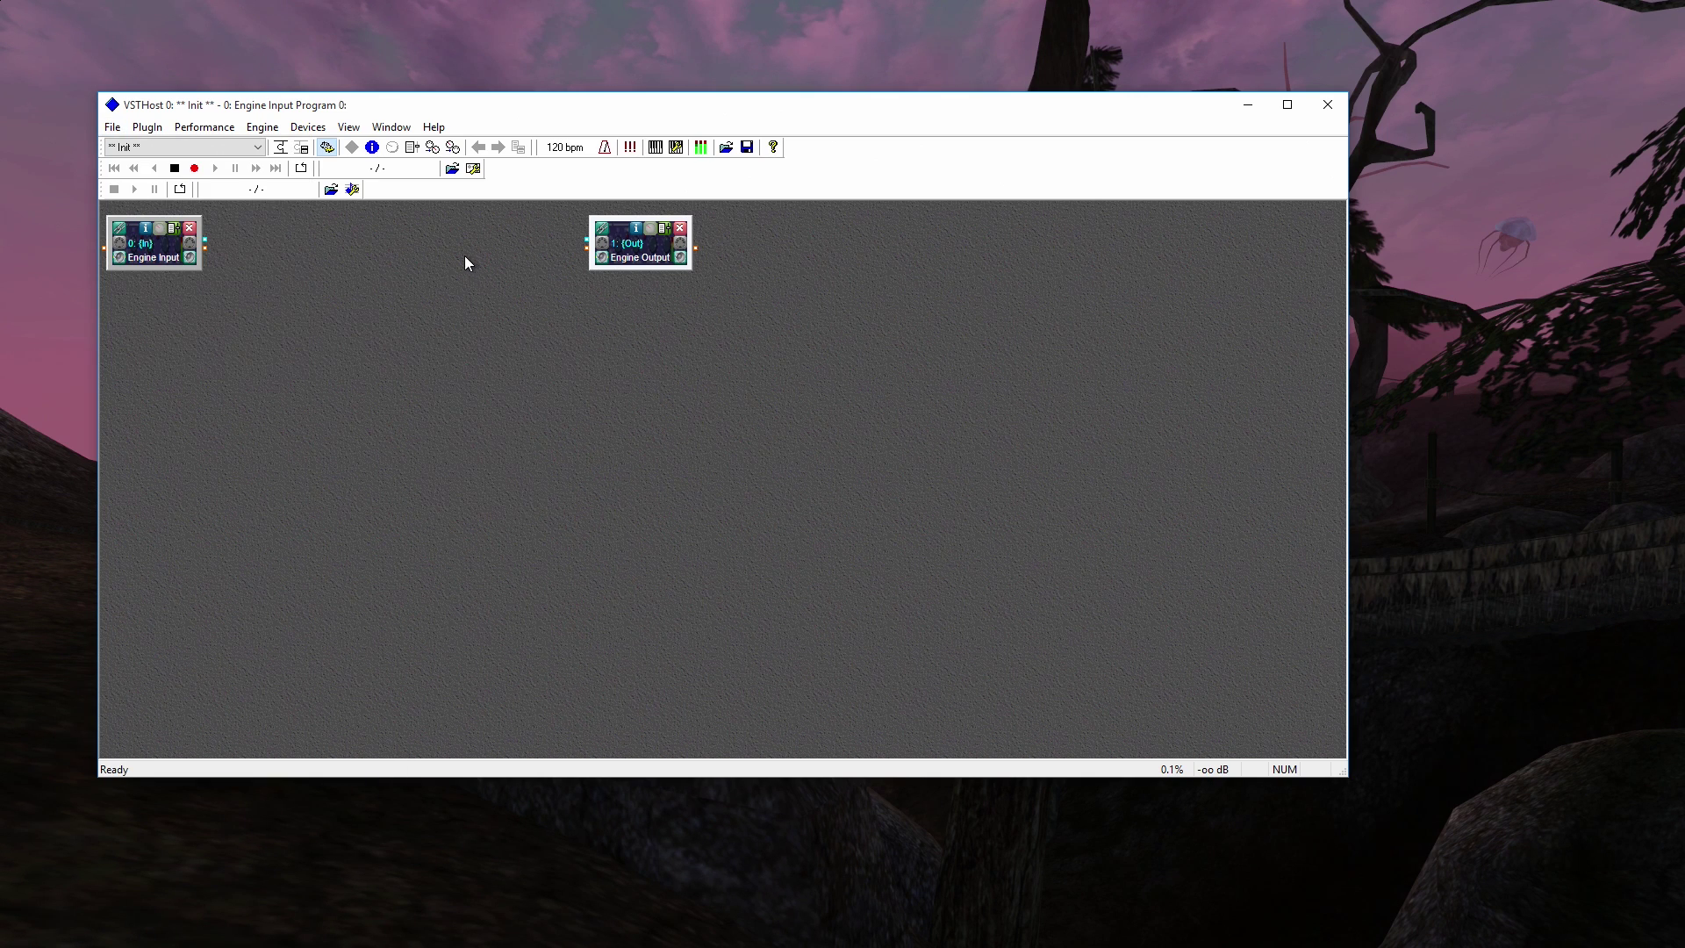
Step: Set the wave input port to MME: Microphone (AT2020 USB) and the output port to MME: CABLE Input (VB-Audio Virtual Cable)
left_click(321, 125)
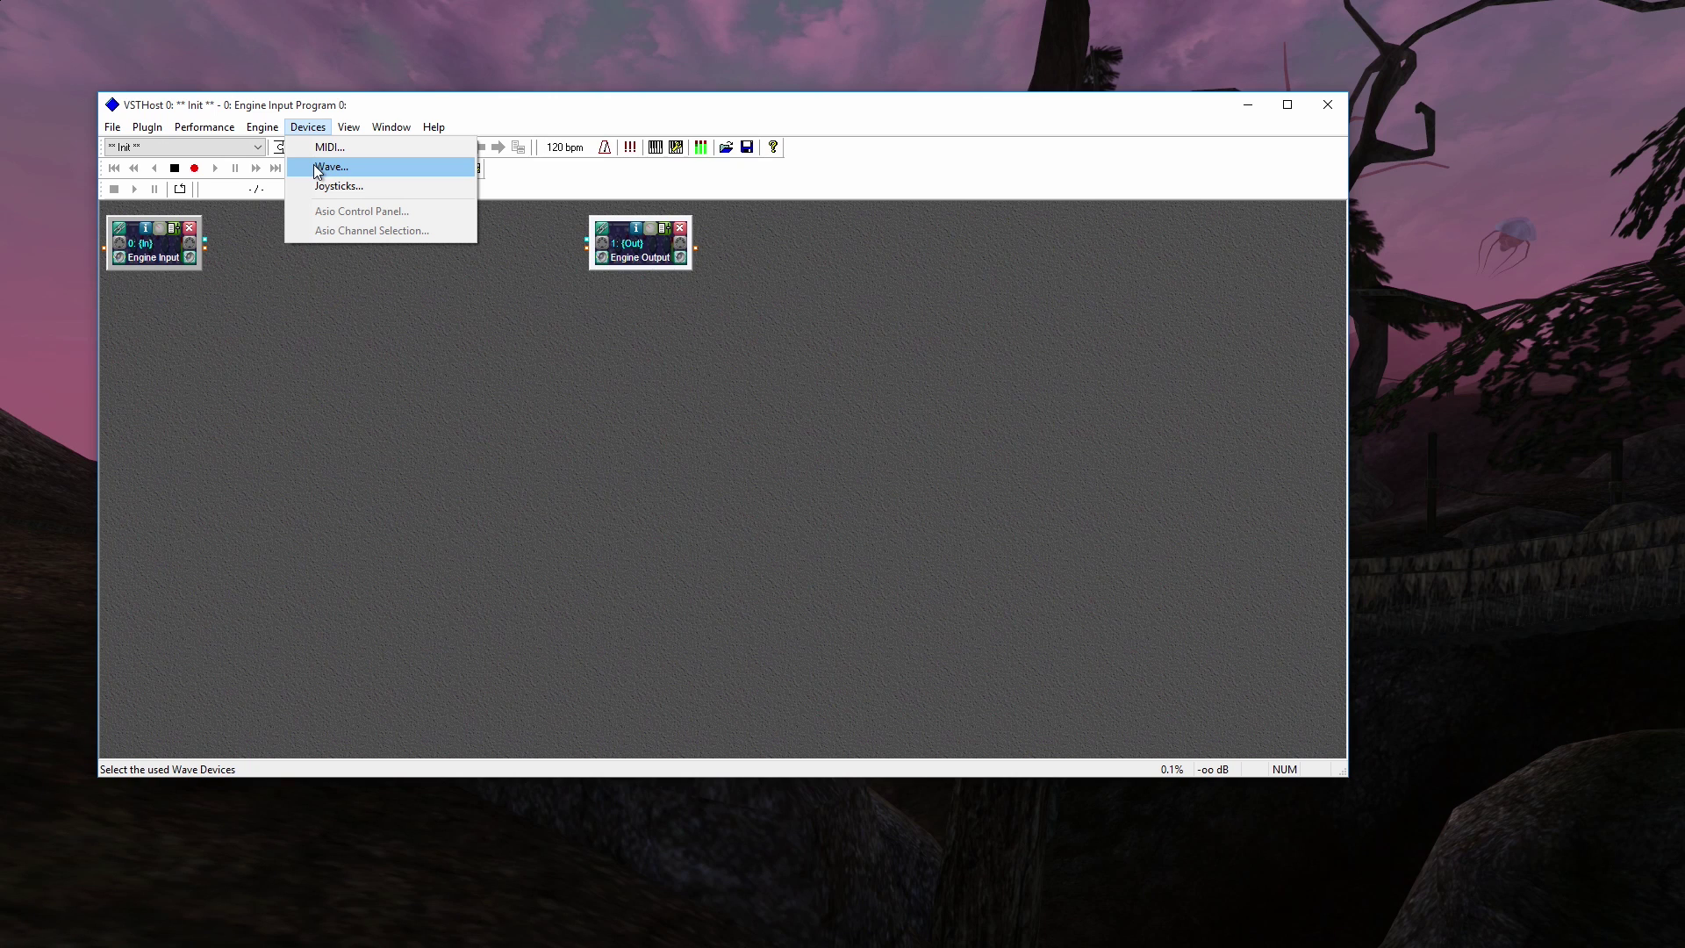
left_click(318, 168)
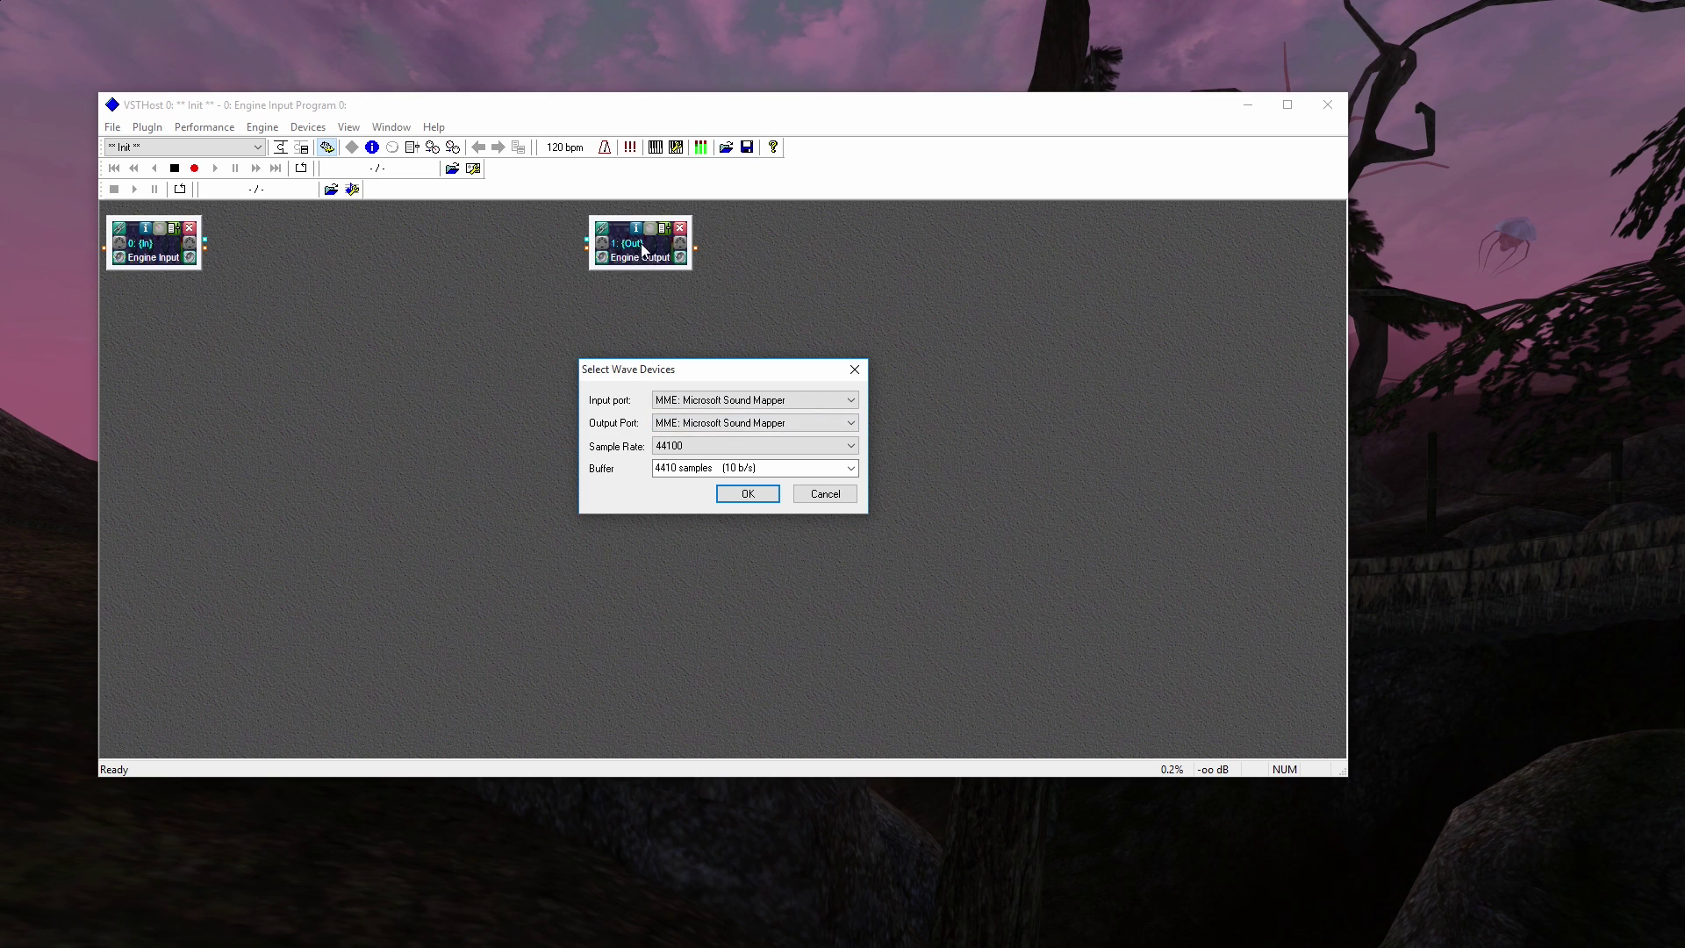
left_click(716, 401)
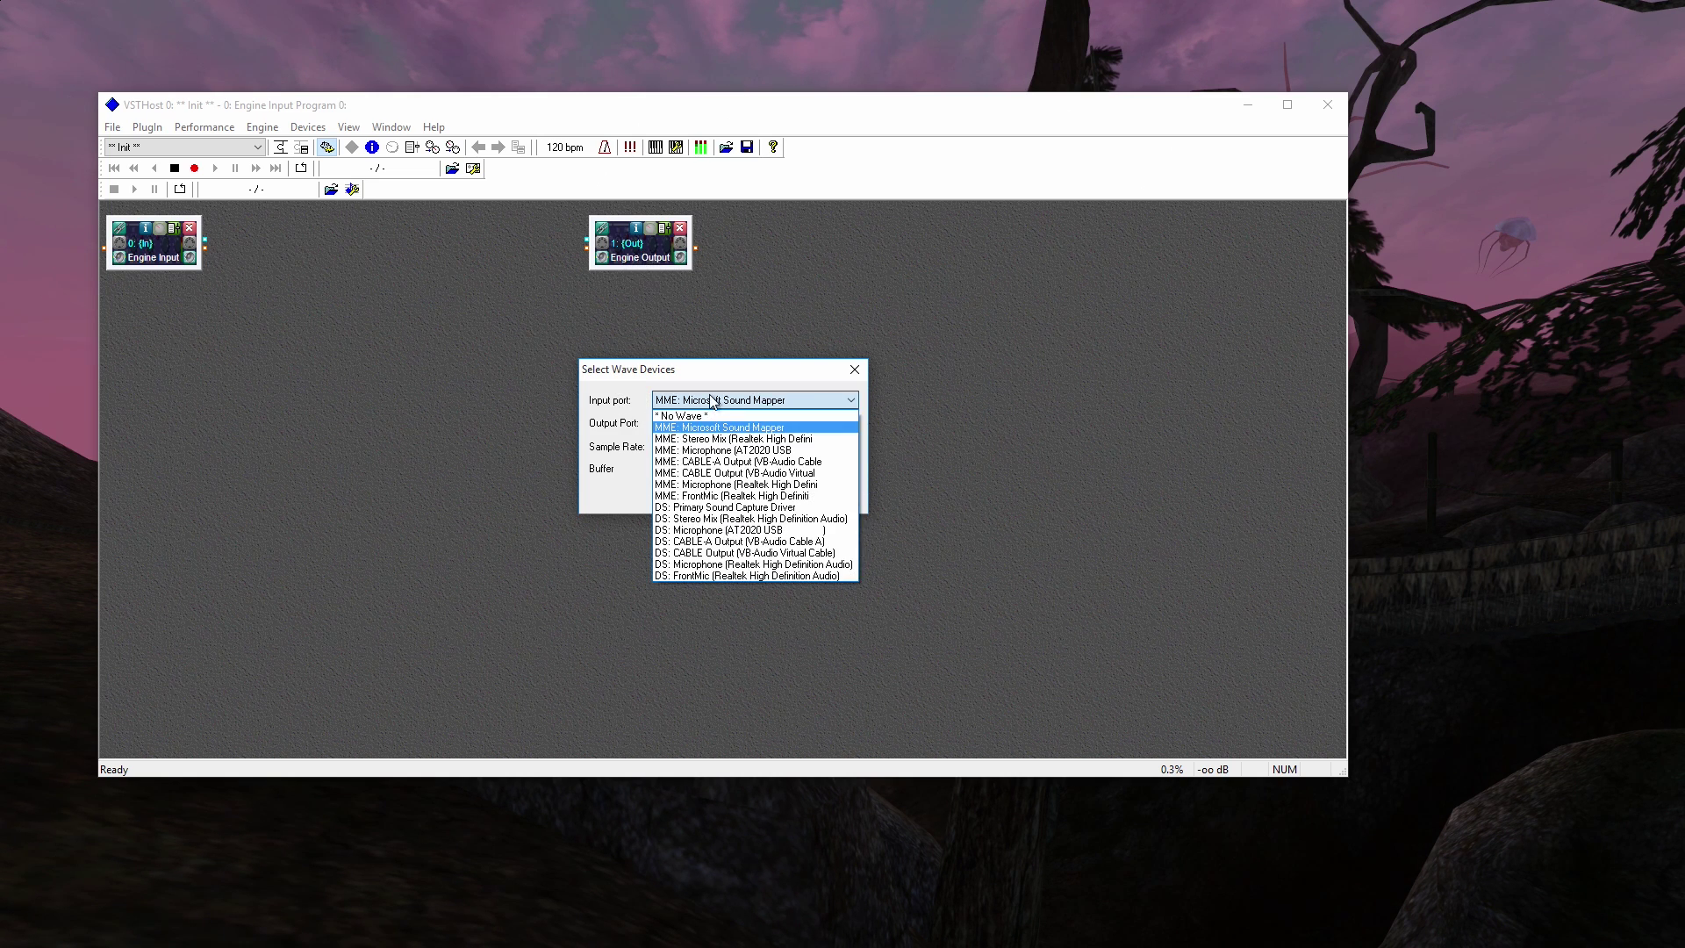
left_click(772, 452)
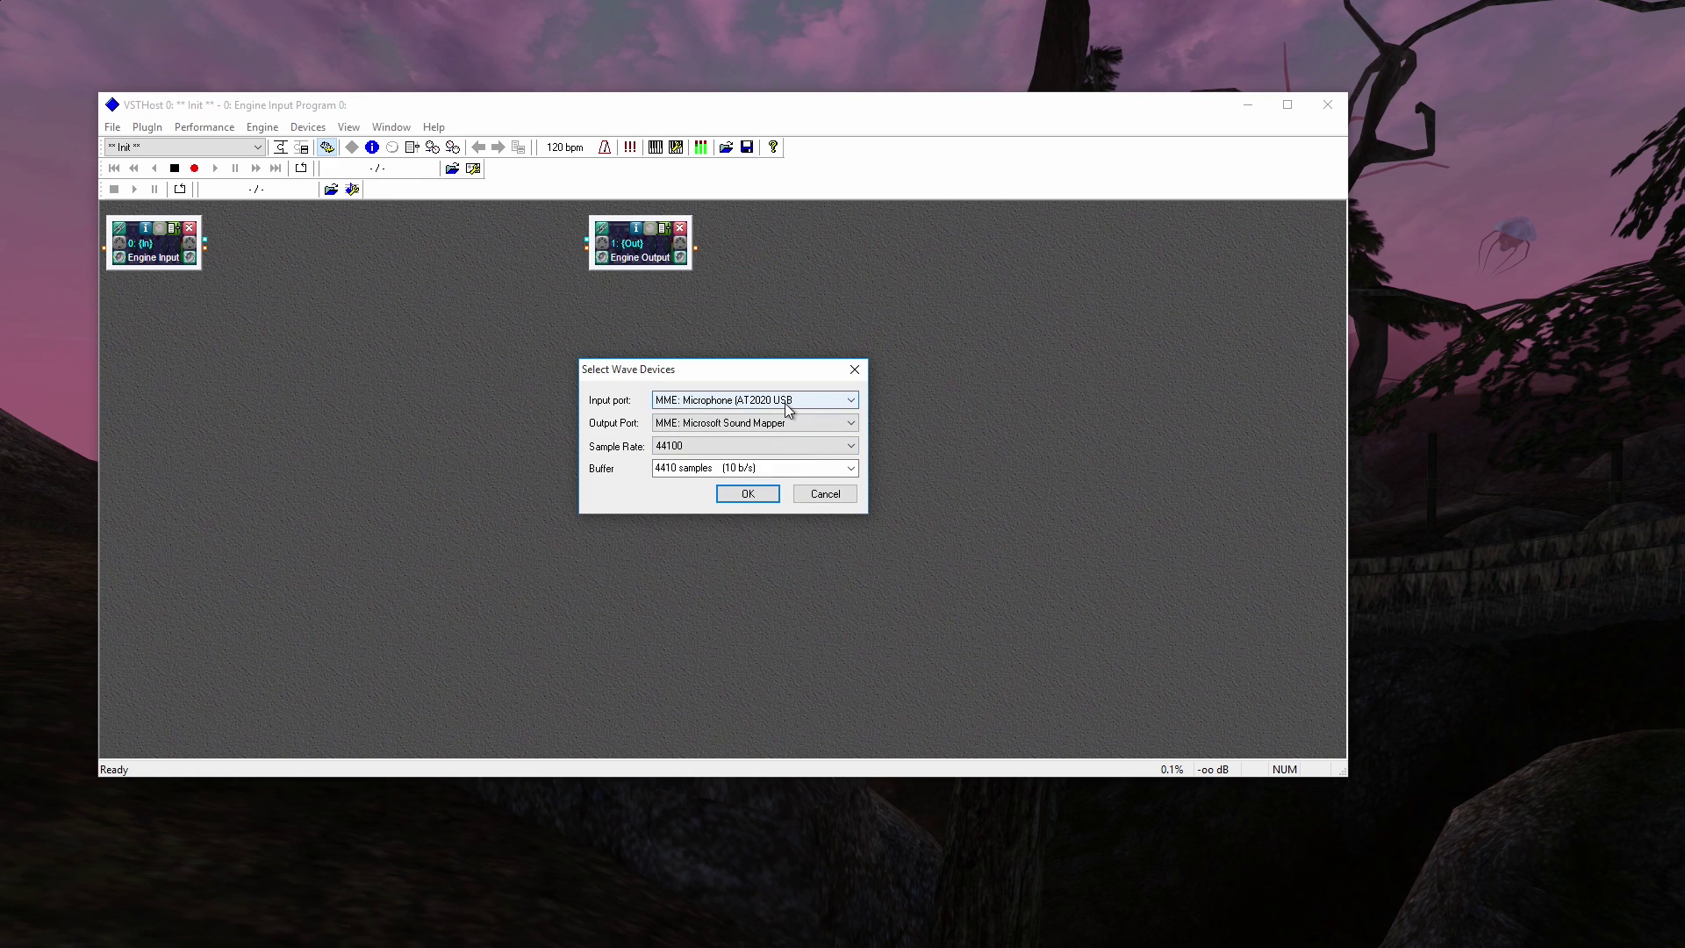
left_click(714, 427)
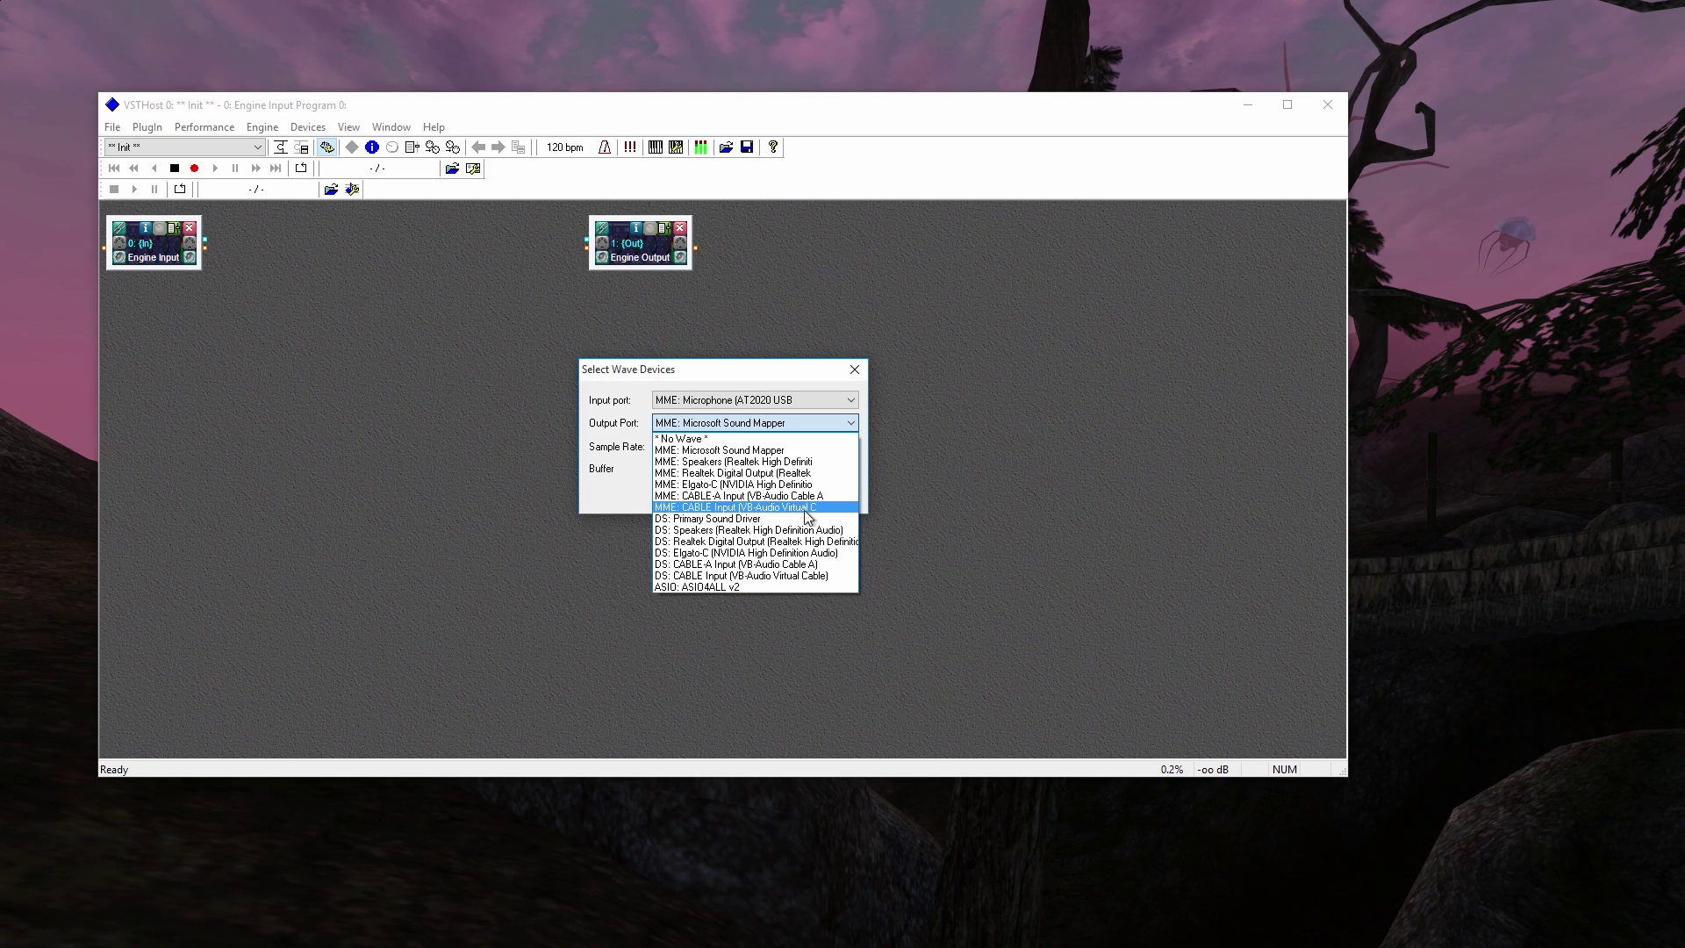
left_click(740, 508)
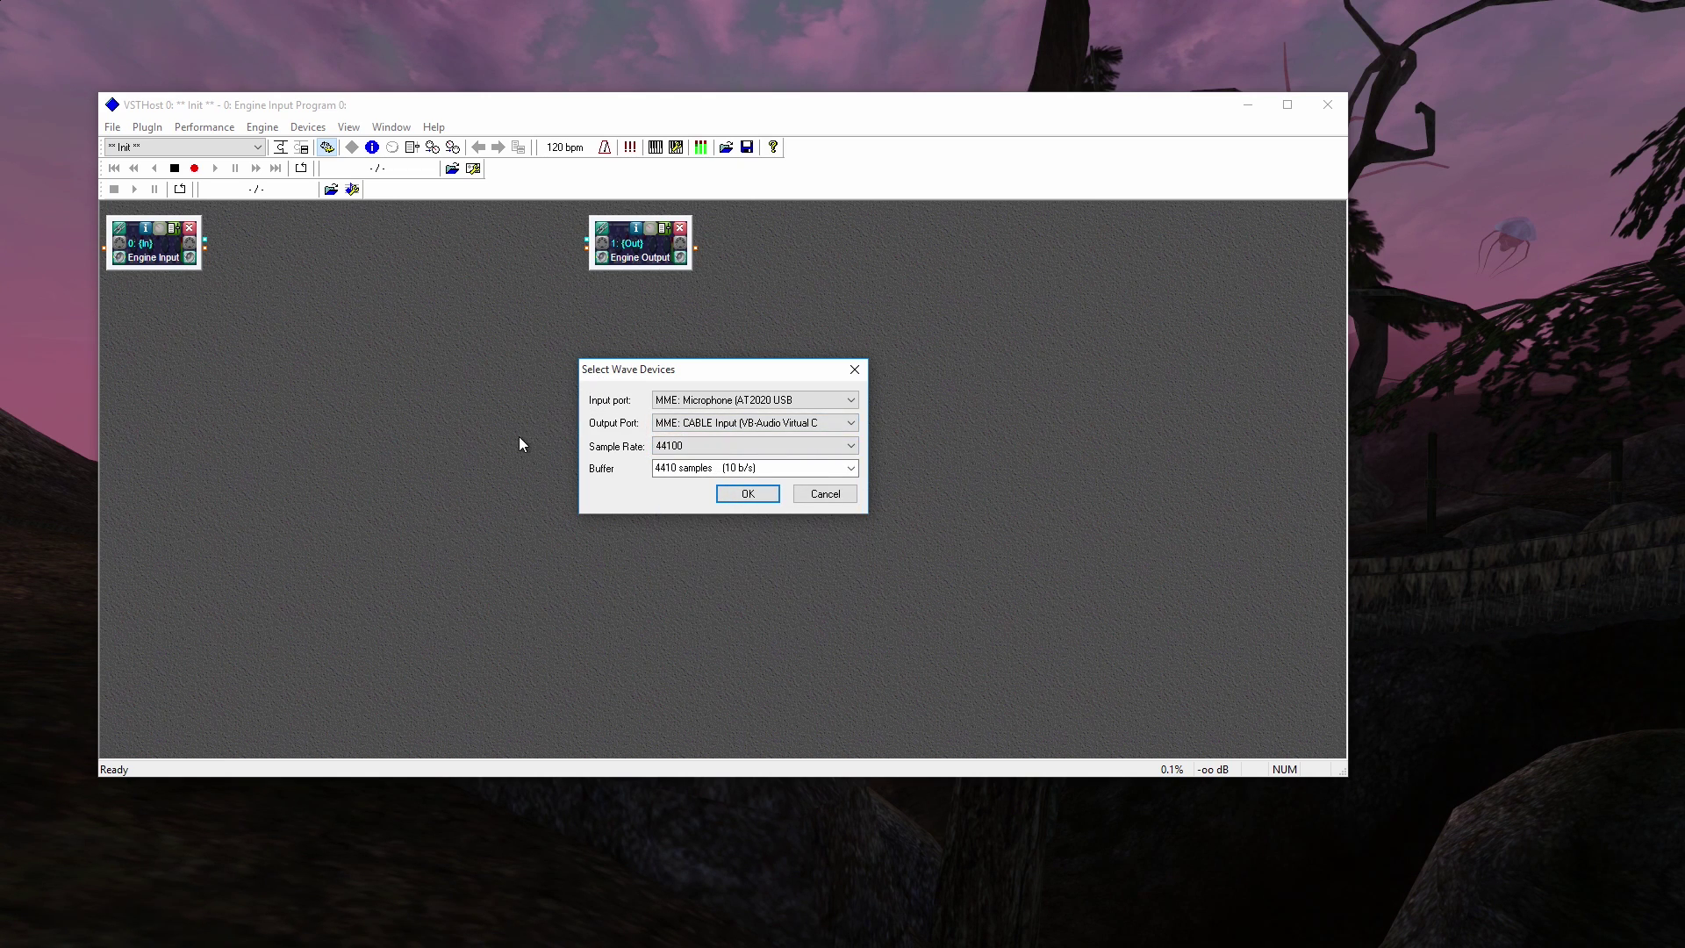
Step: Check the available wave sample rates and the AT2020 USB microphone's default format in the Windows recording device properties
left_click(678, 447)
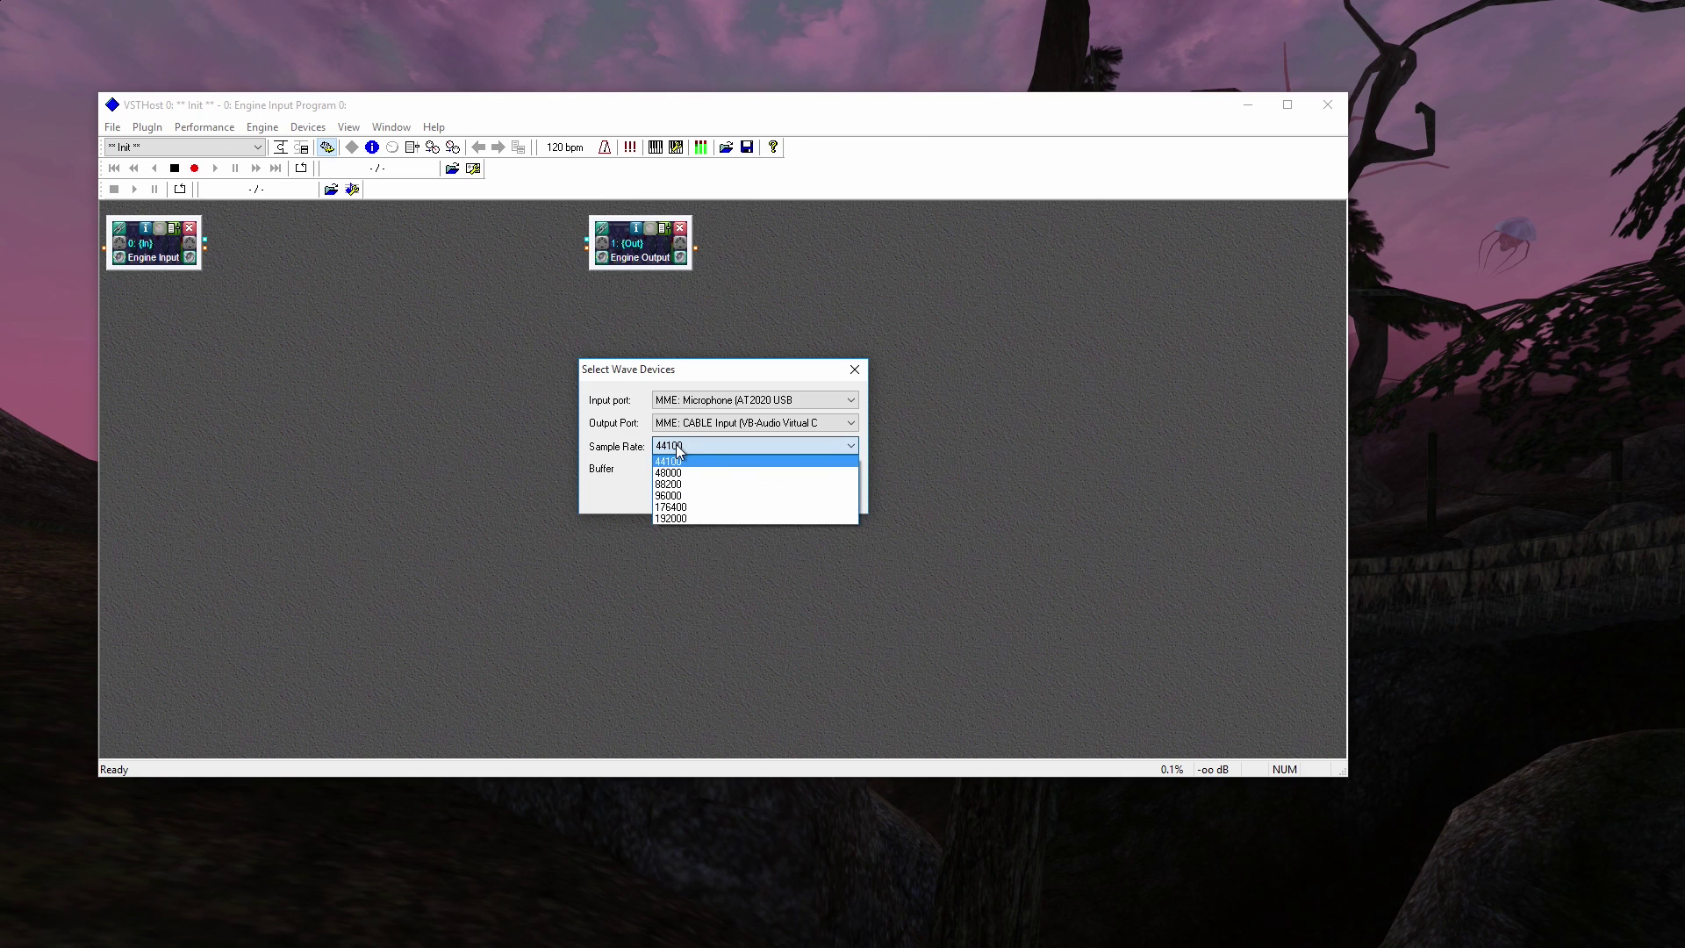
left_click(677, 448)
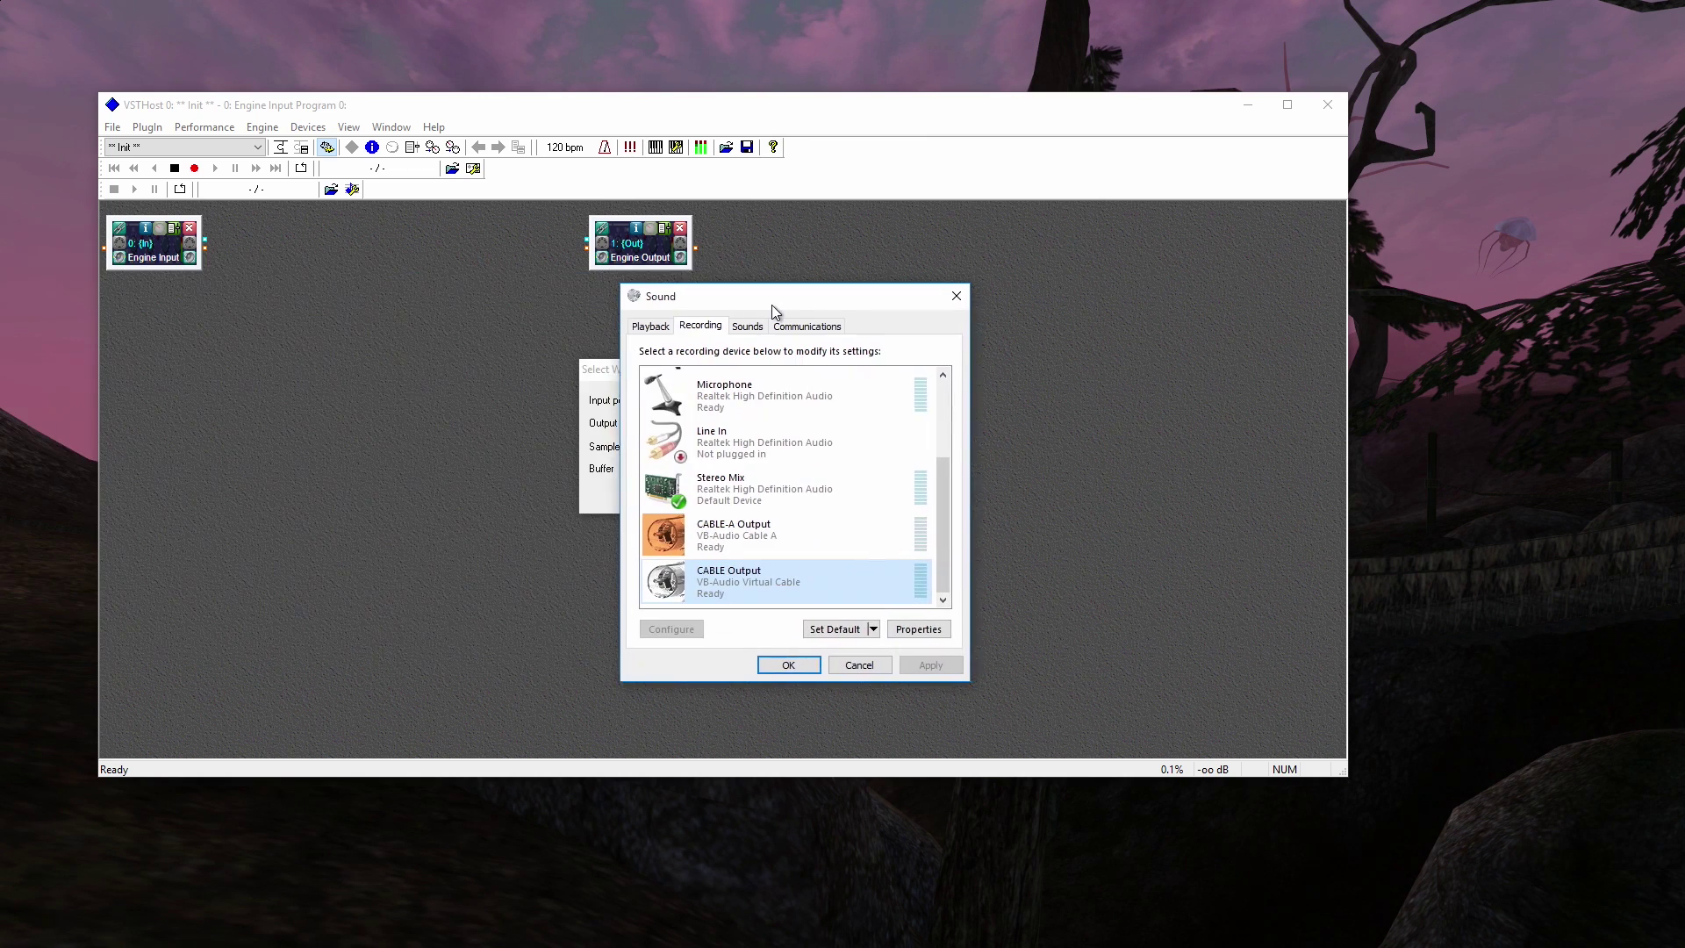
scroll(711, 478, "up", 3)
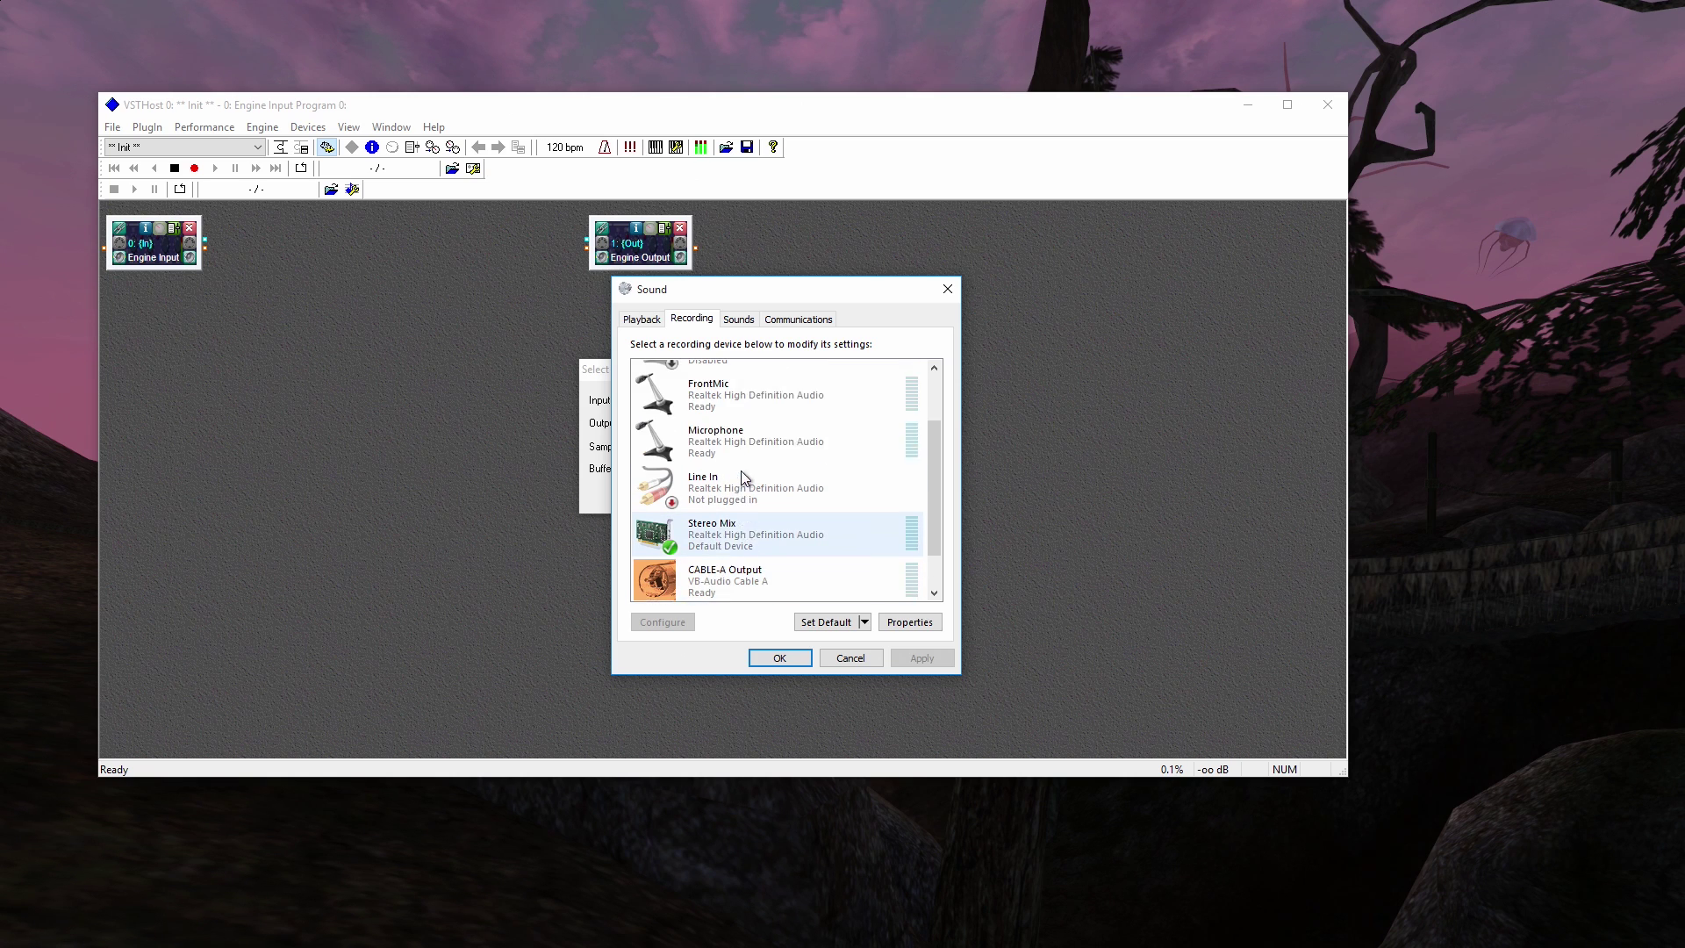
right_click(718, 392)
left_click(771, 511)
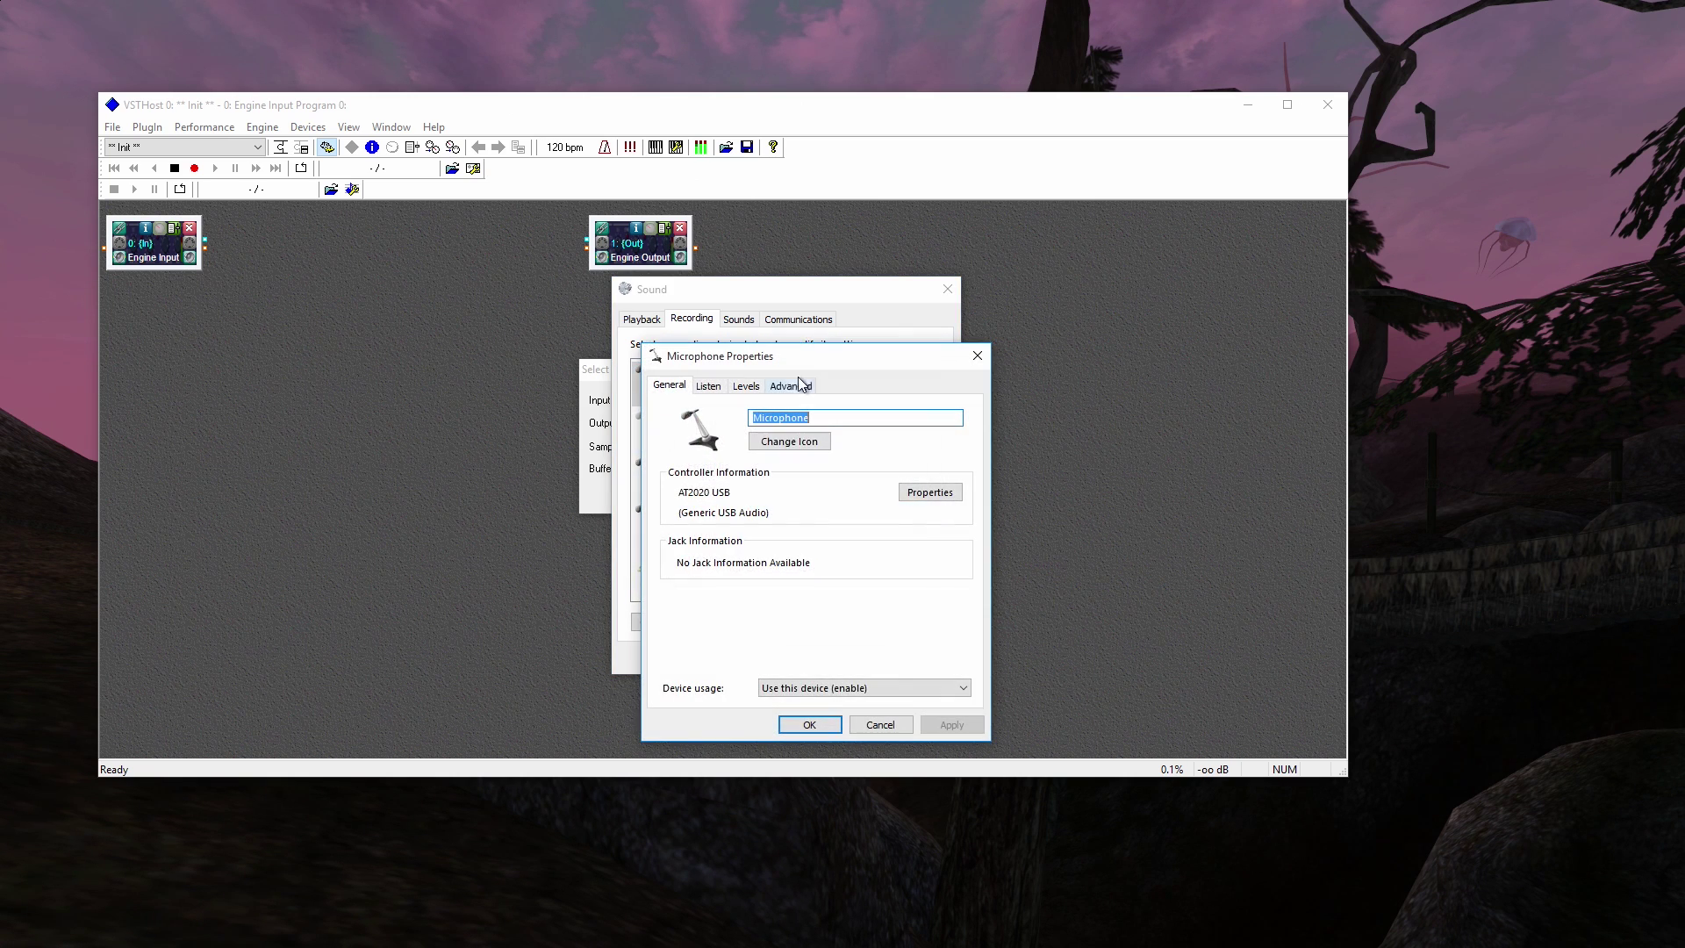
left_click(791, 385)
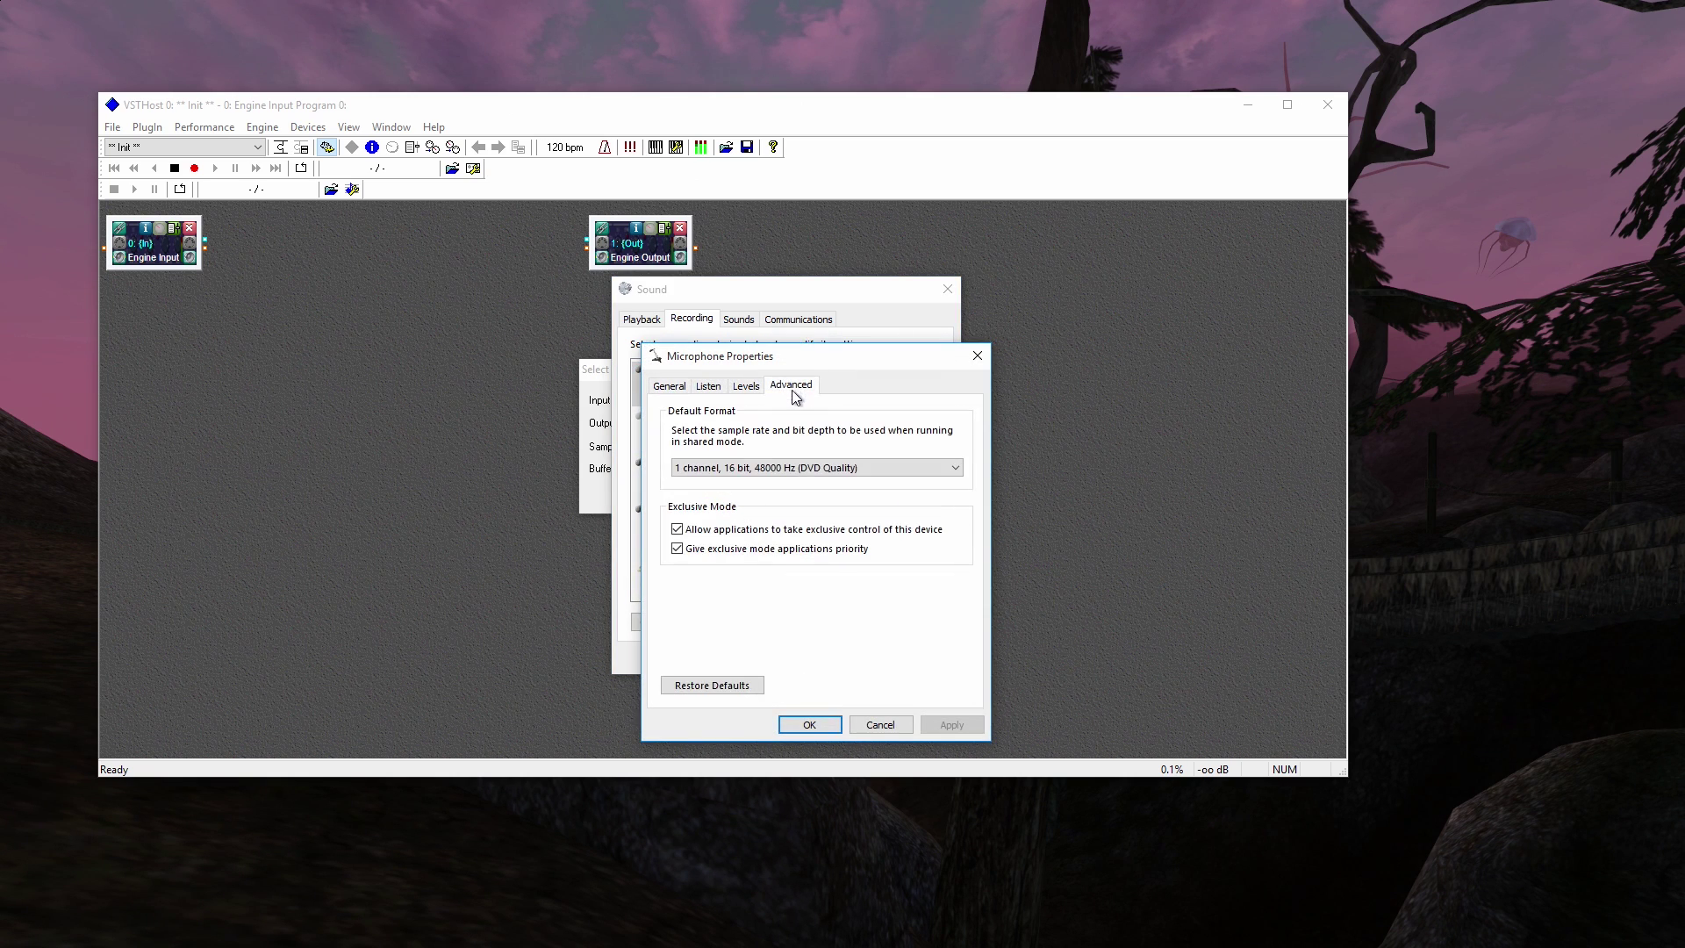
left_click(976, 356)
Step: Check the default format of the VB-Audio CABLE Output recording device and close the Sound dialog
scroll(740, 518, "down", 3)
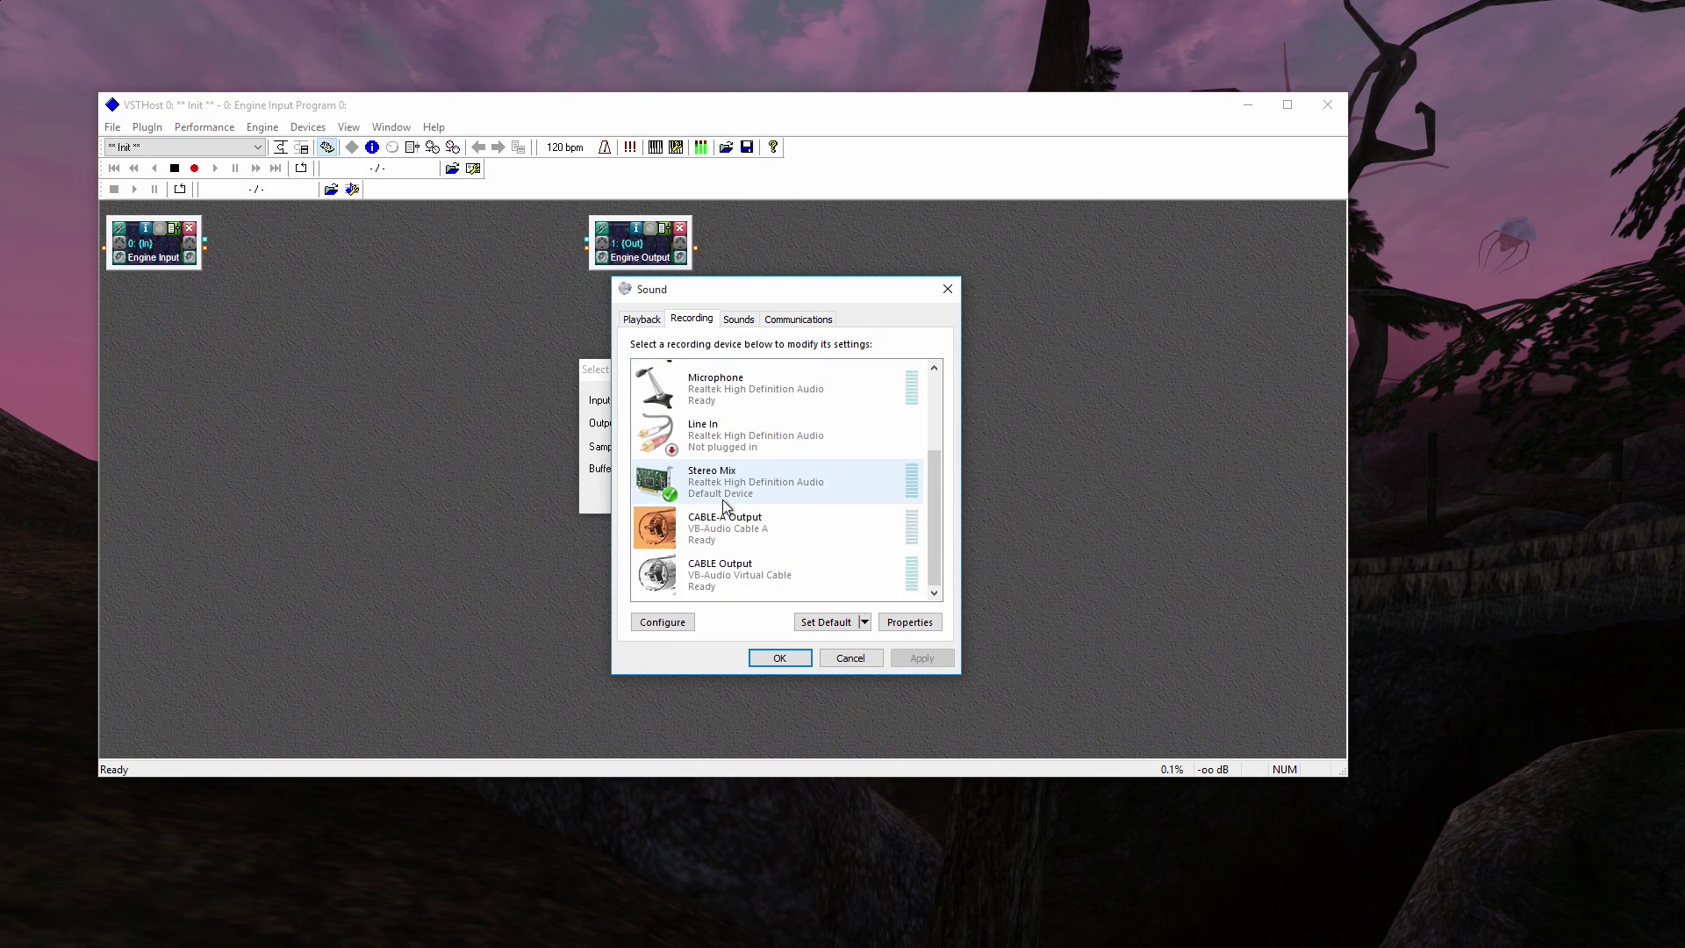
right_click(731, 575)
left_click(780, 694)
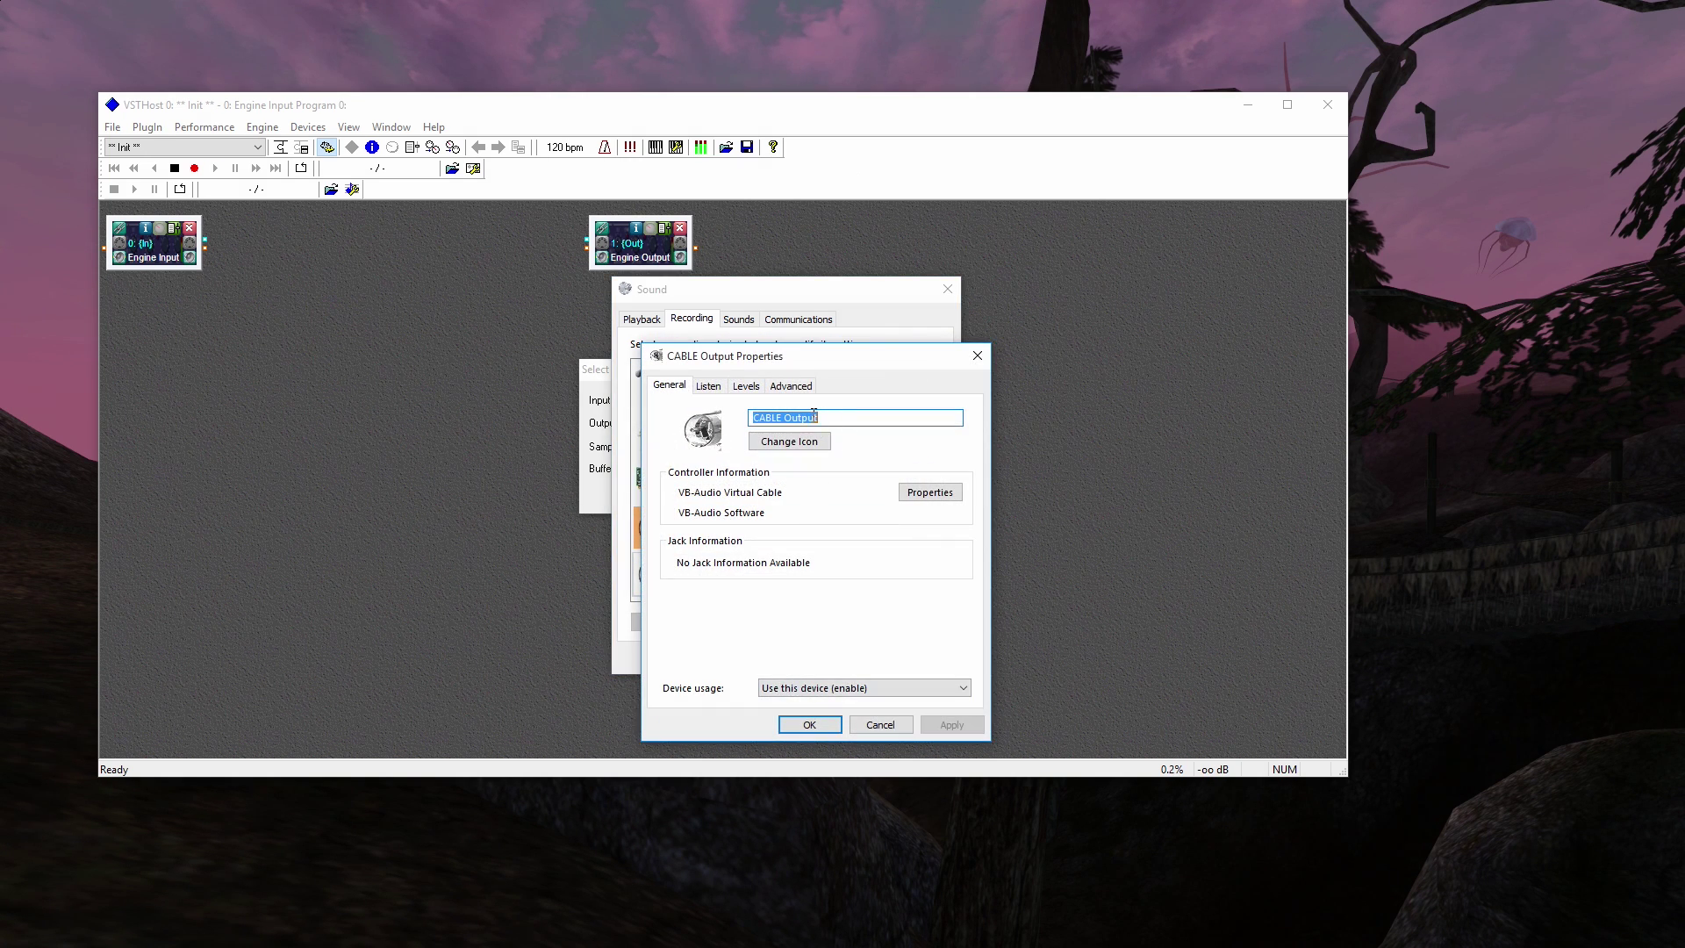
left_click(792, 388)
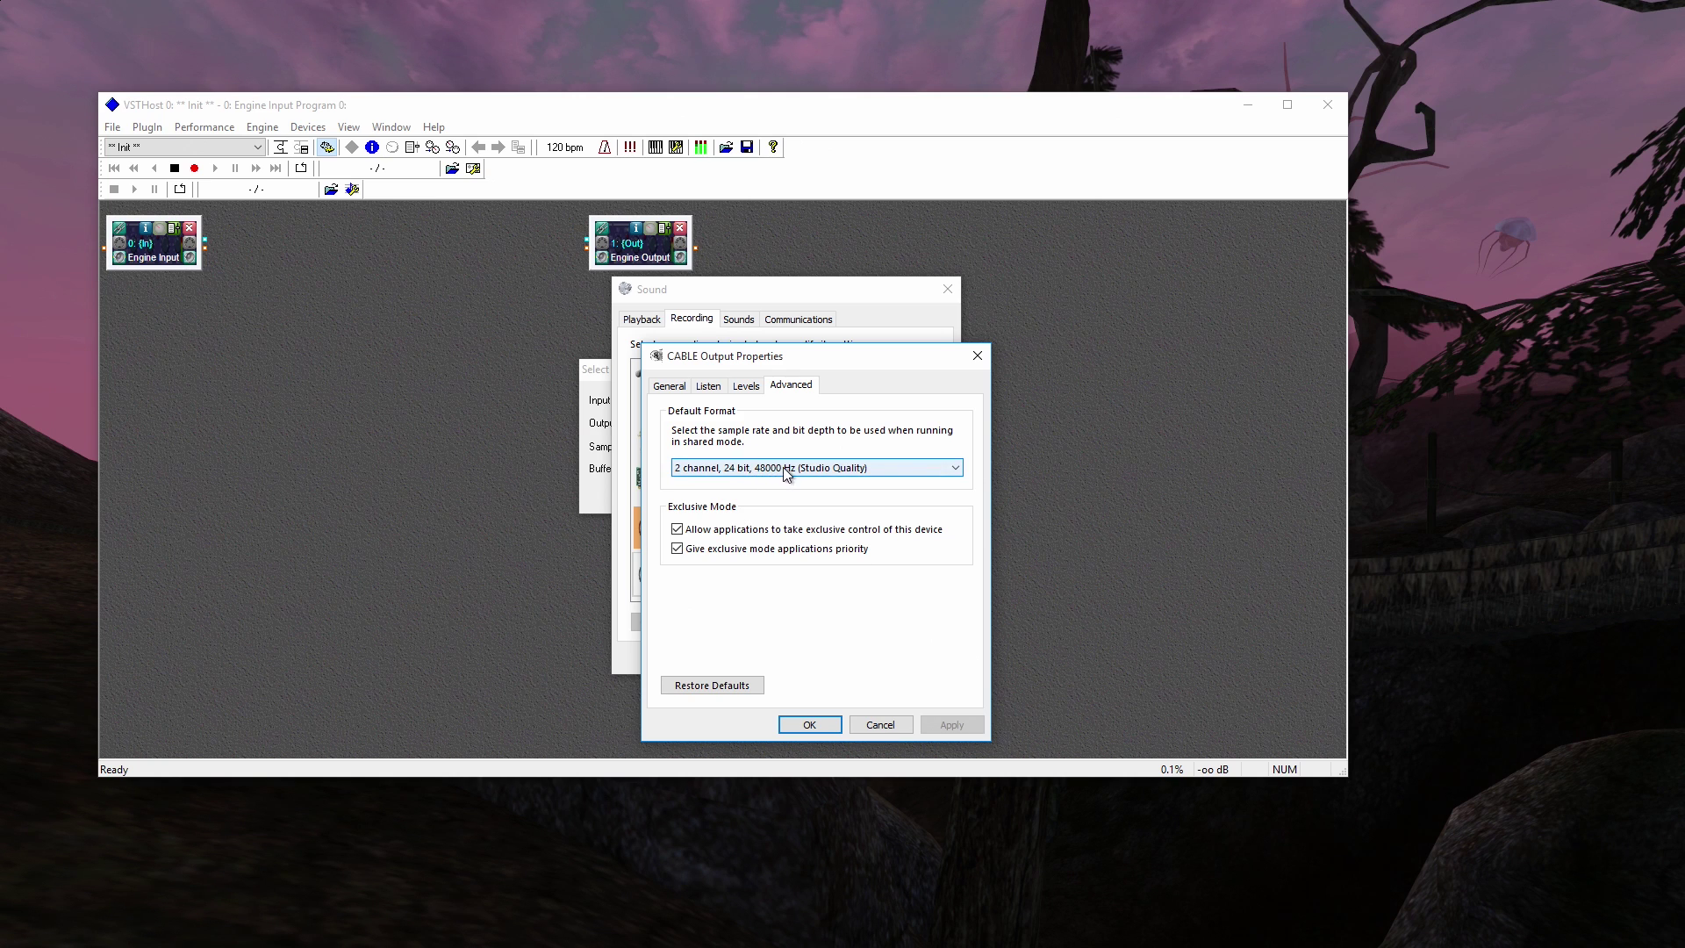
left_click(967, 353)
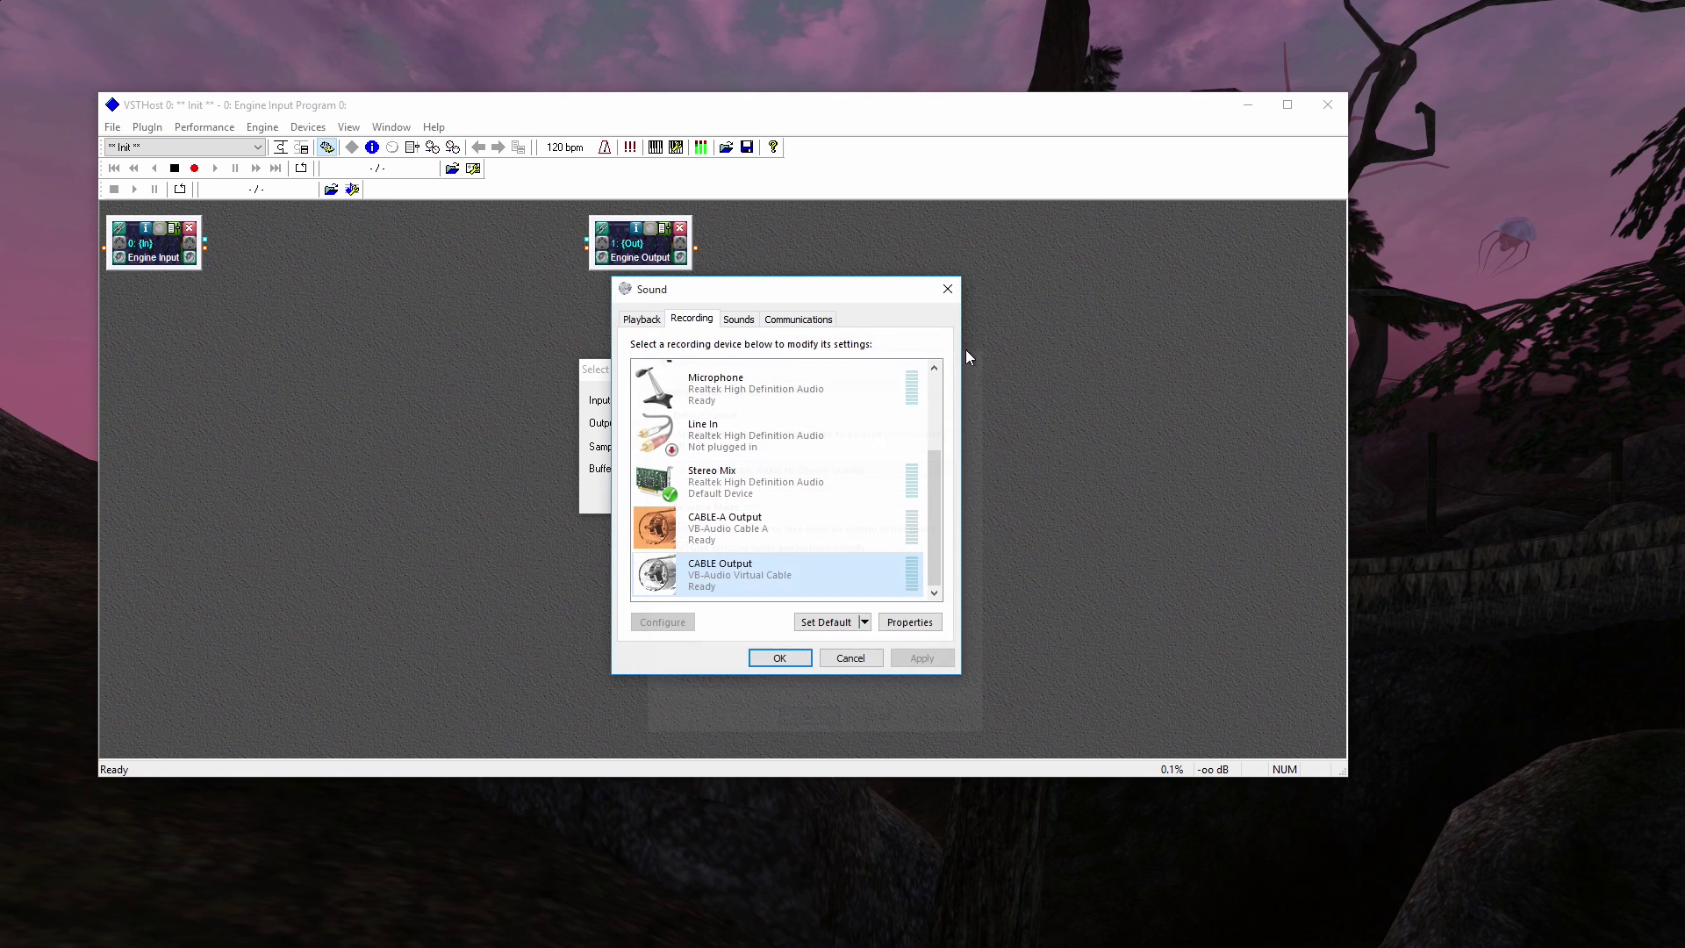
left_click(954, 290)
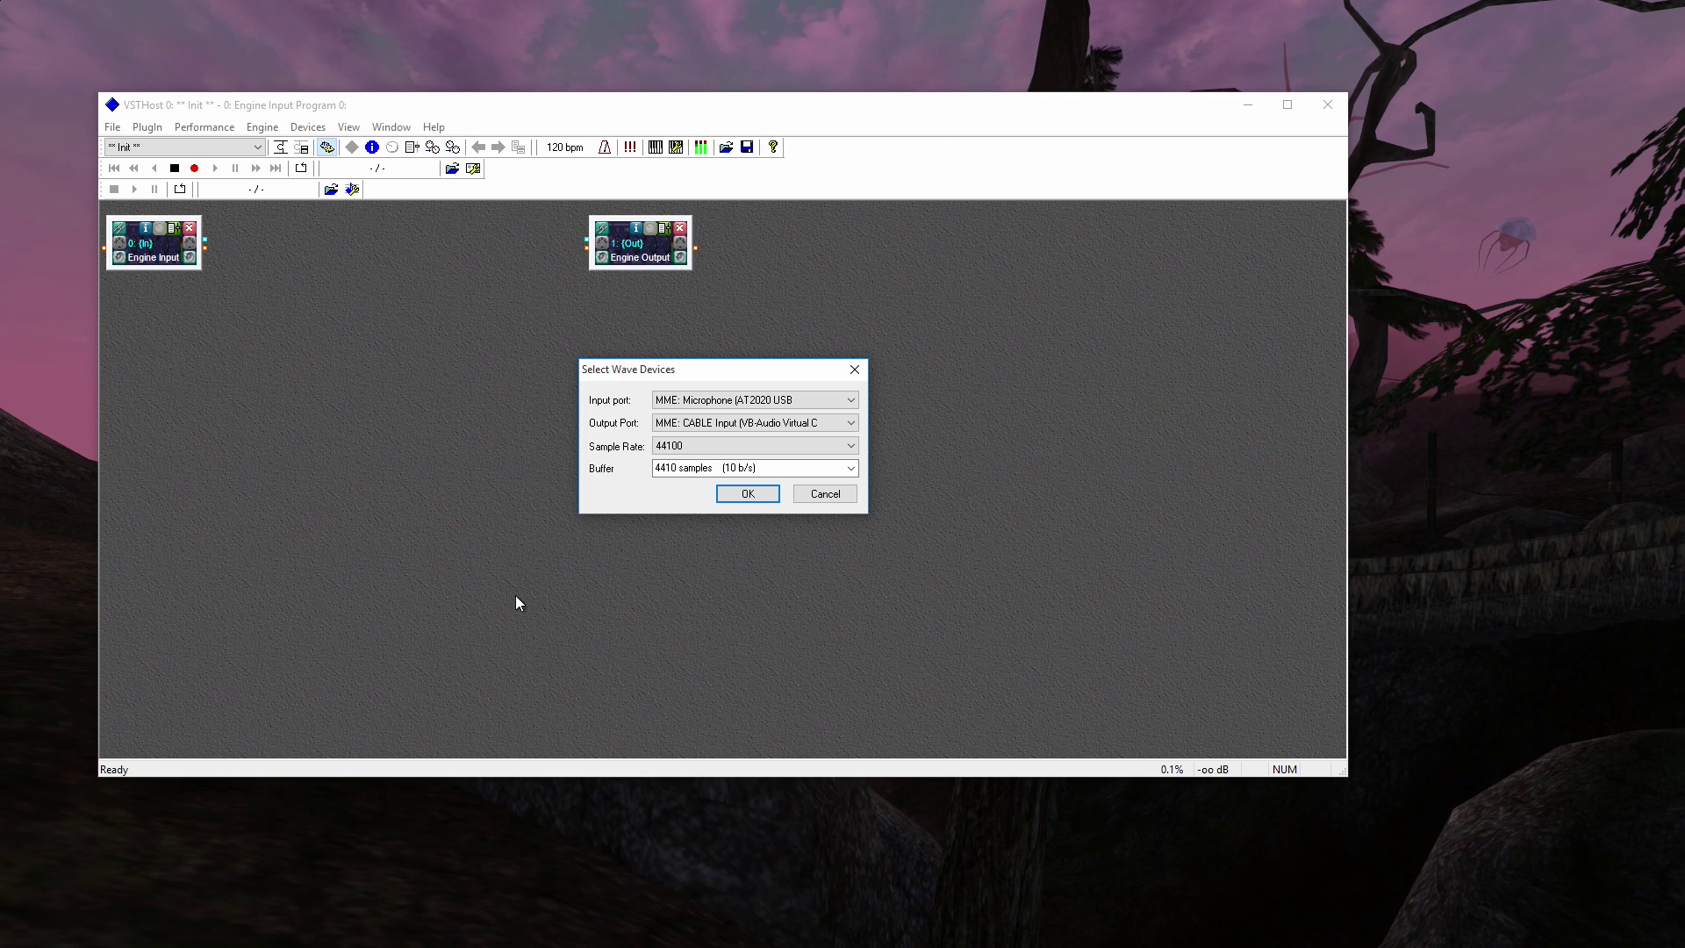
Step: Set the wave device sample rate to 48000 and the buffer to 64 samples (750 b/s)
left_click(850, 444)
left_click(734, 472)
left_click(851, 468)
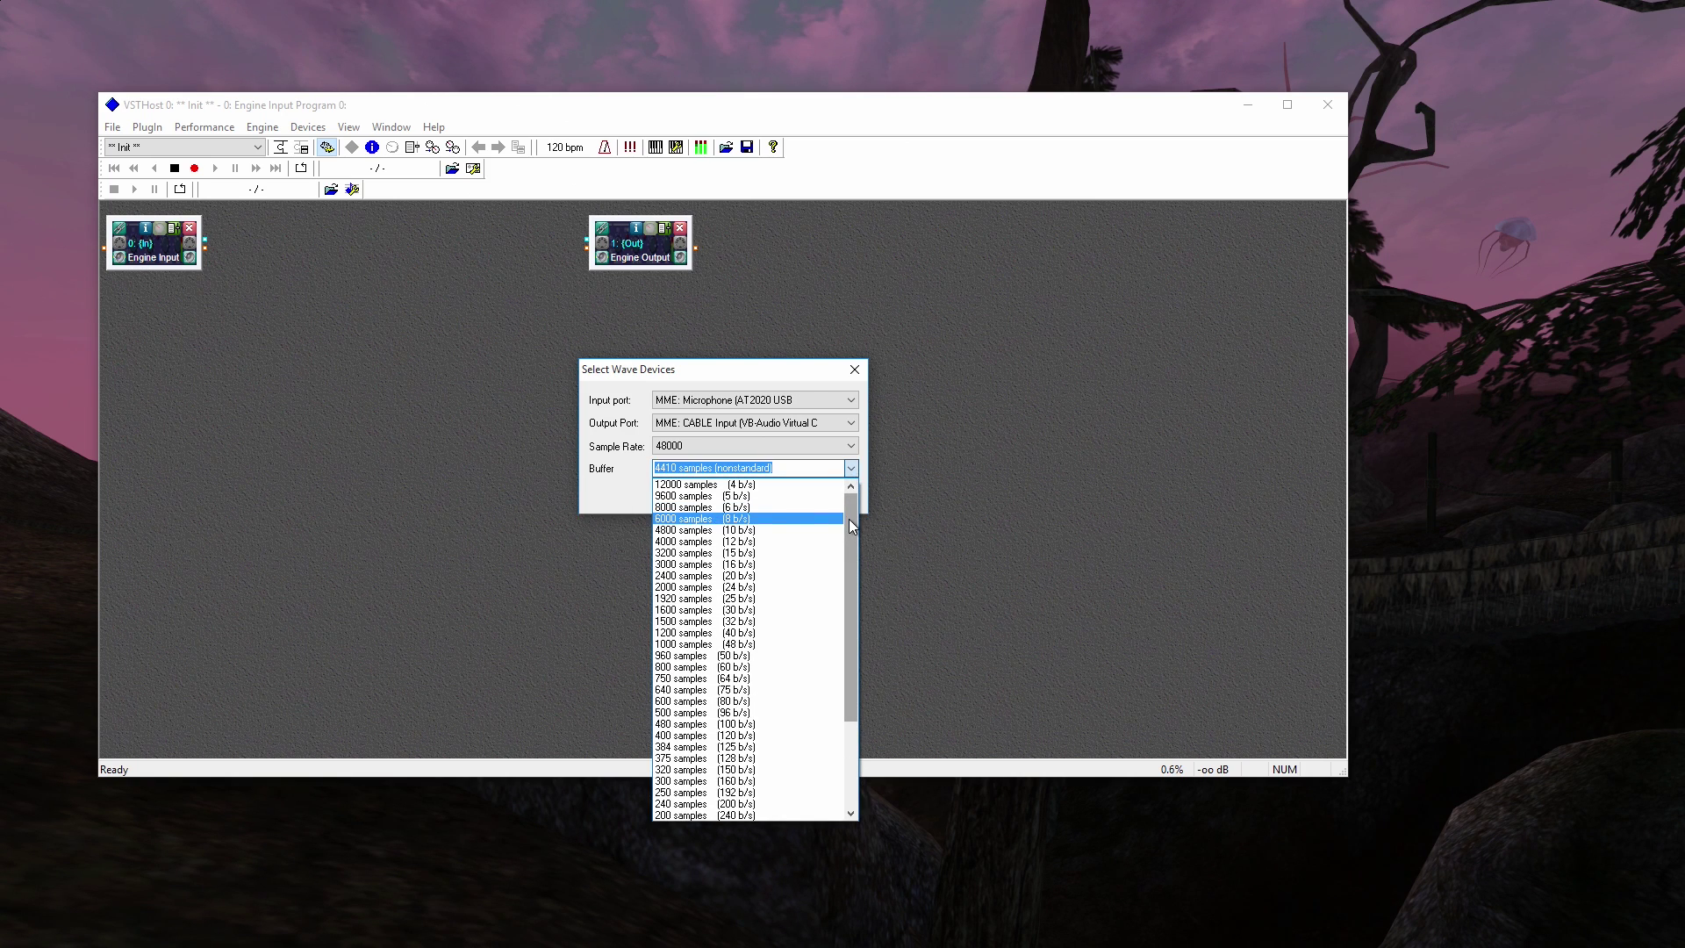
left_click_drag(849, 519, 857, 692)
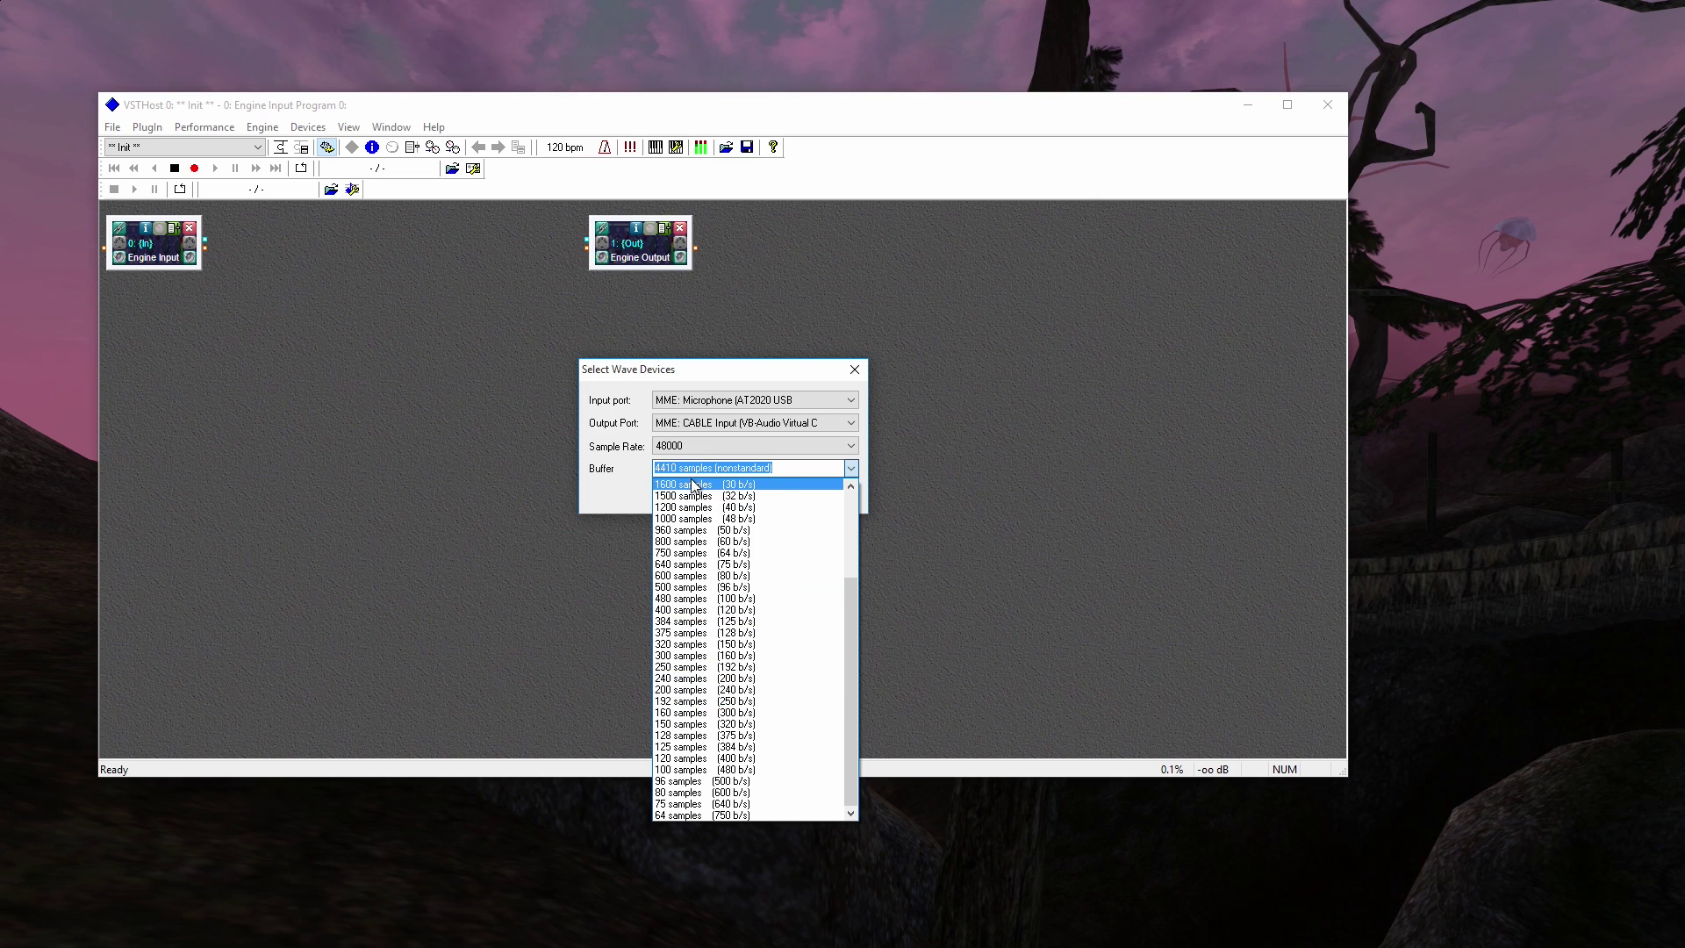
left_click(696, 815)
left_click(765, 466)
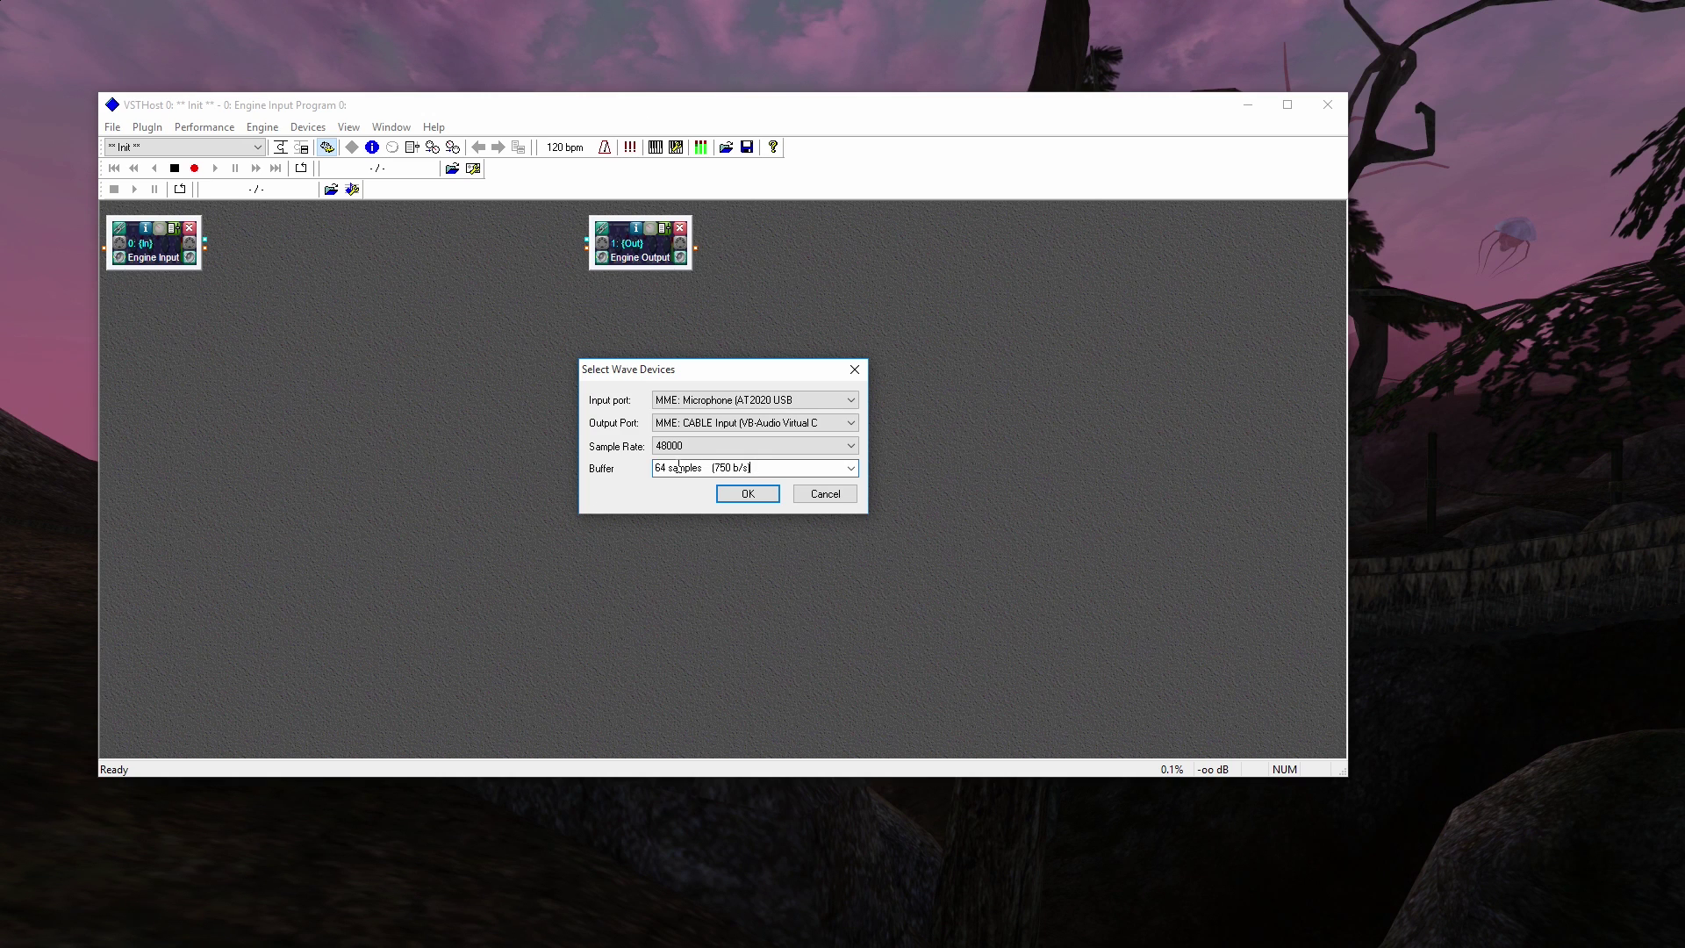
left_click_drag(763, 466, 612, 470)
left_click(790, 464)
left_click(851, 469)
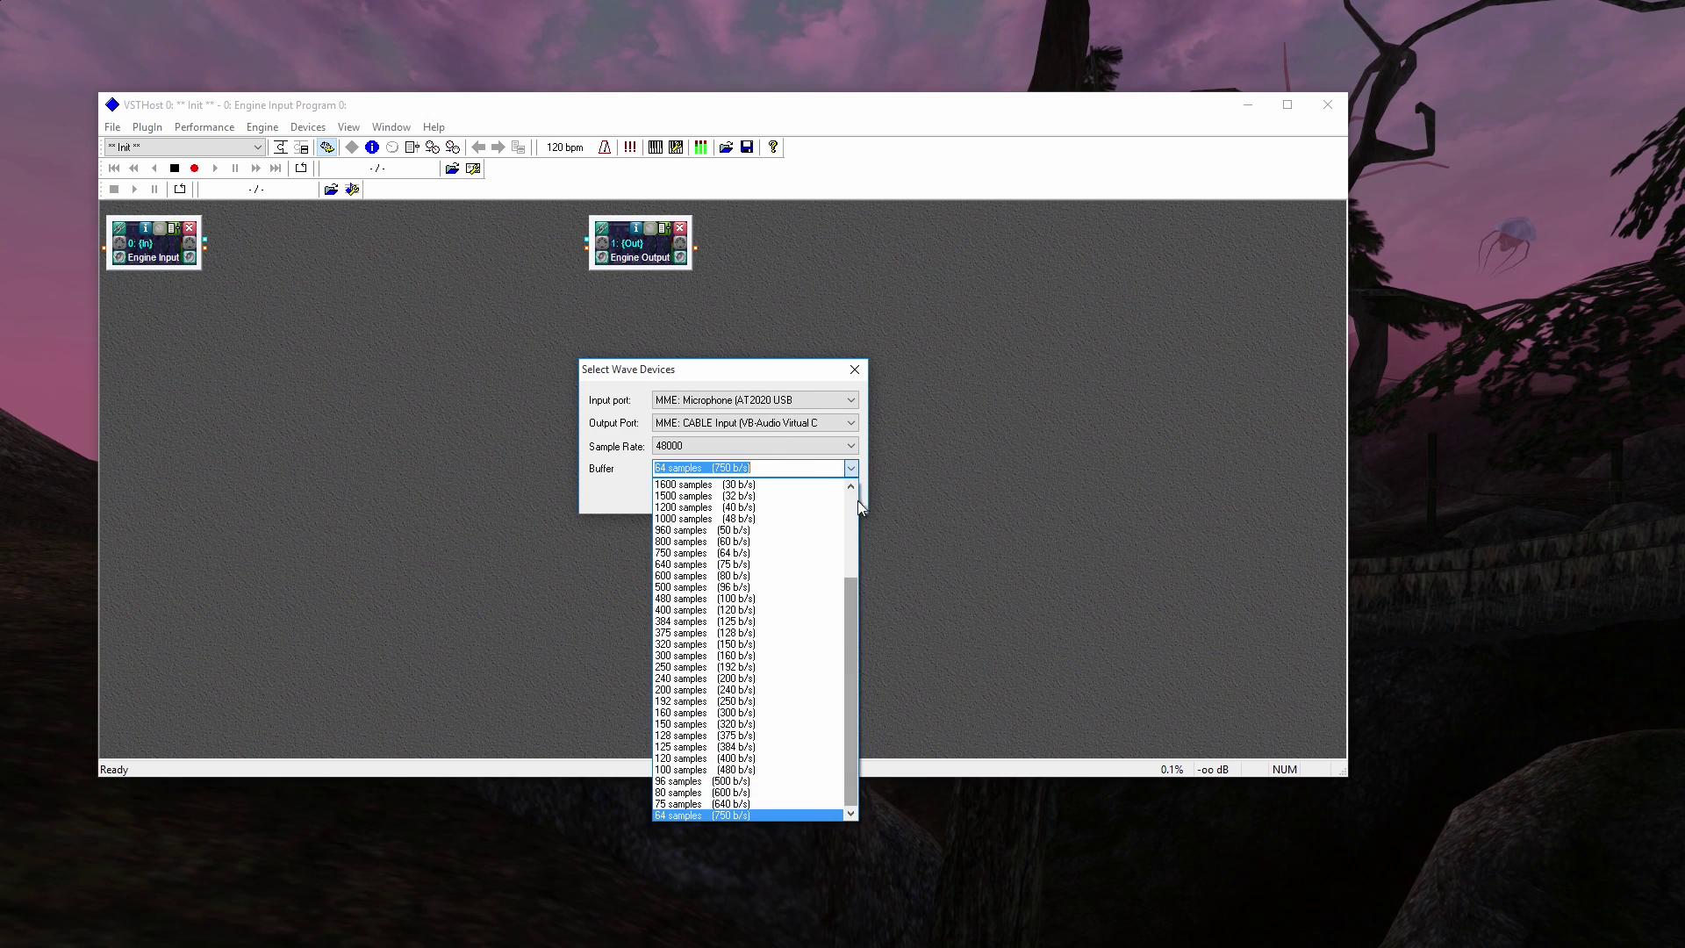
left_click(857, 501)
left_click(818, 466)
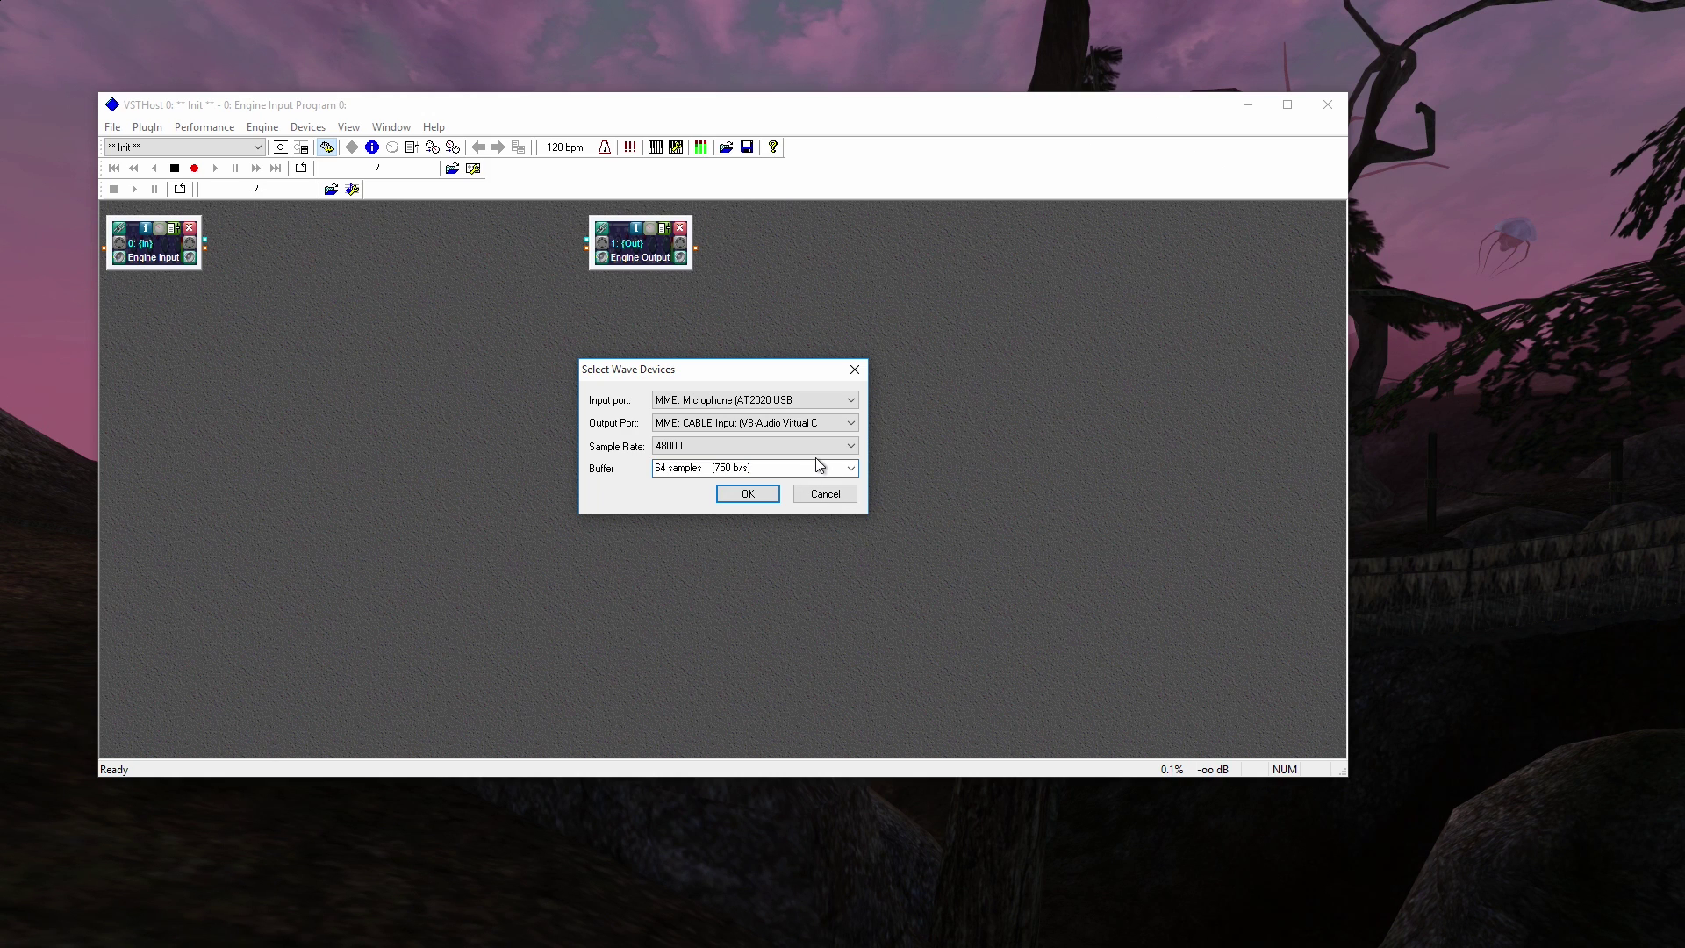
Step: Review the sample rate and buffer choices and apply the wave device settings with 48000 and 64 samples
left_click(776, 447)
left_click(772, 442)
left_click(851, 468)
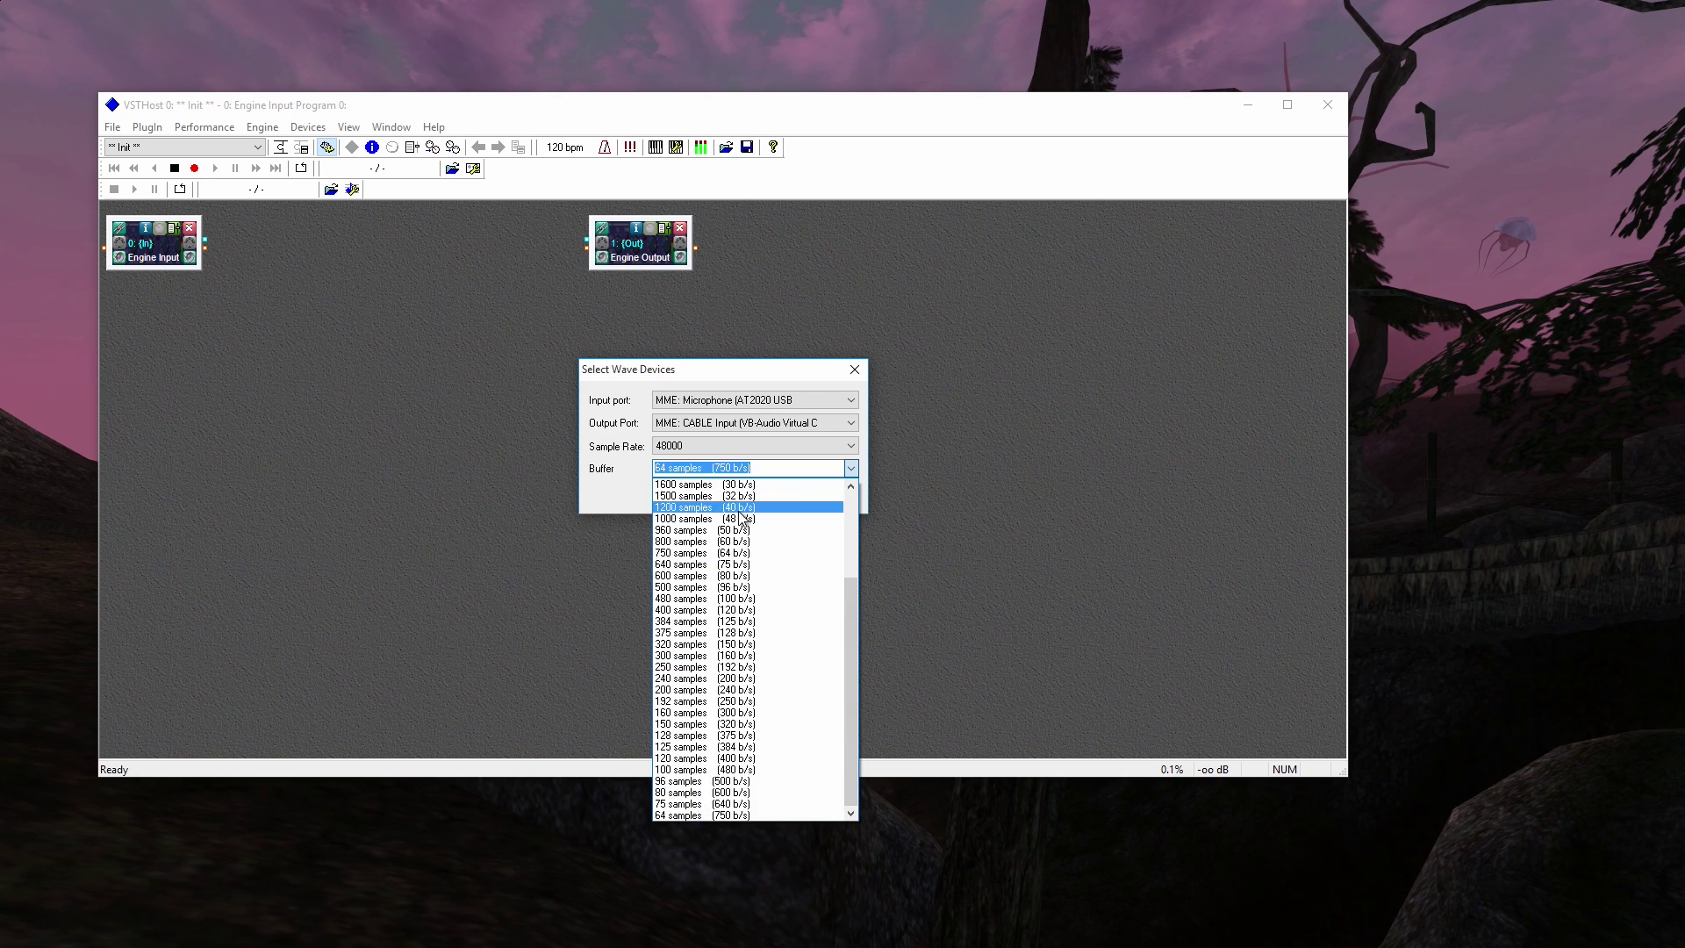
left_click(851, 470)
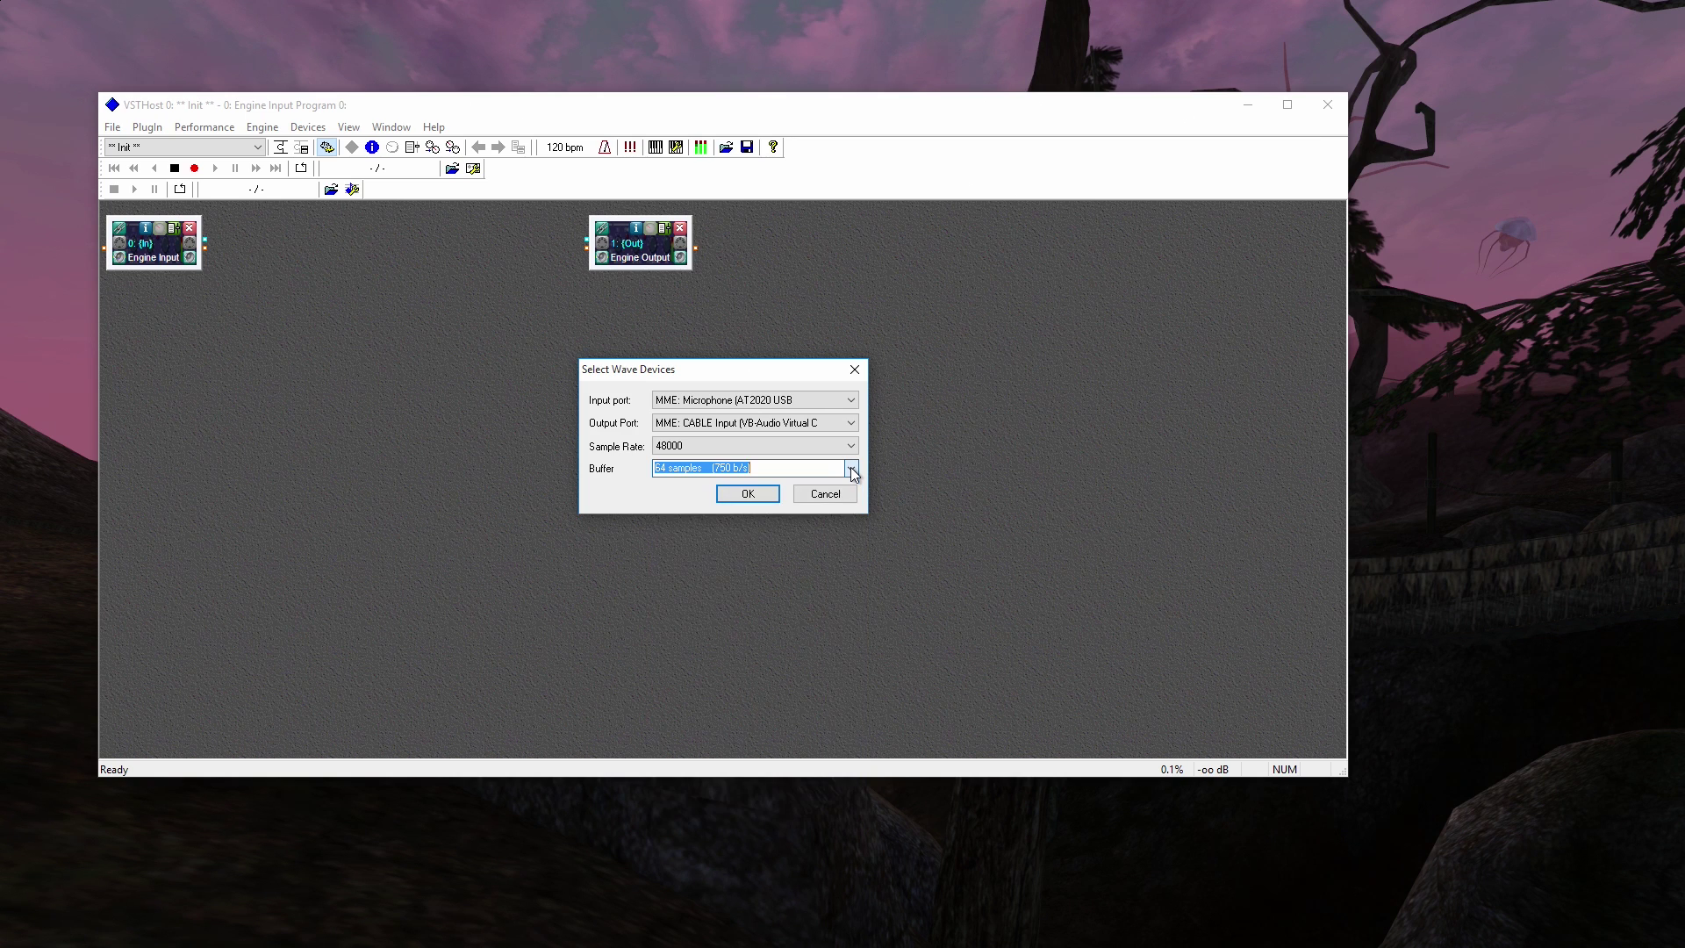
left_click(666, 472)
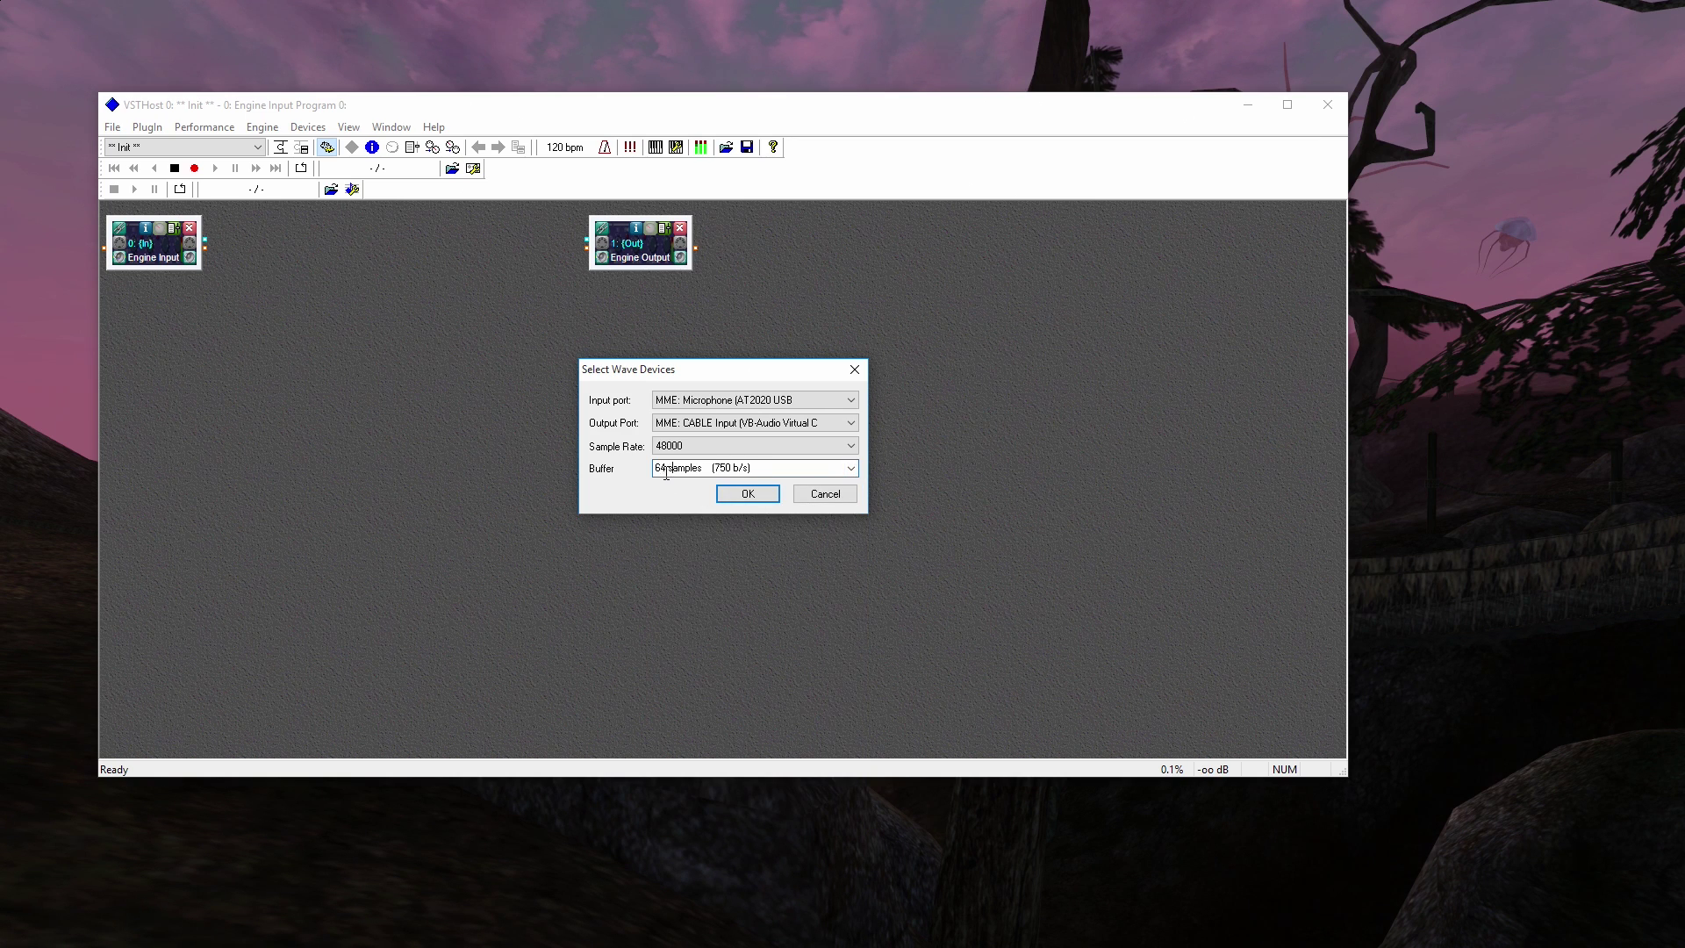
left_click(728, 497)
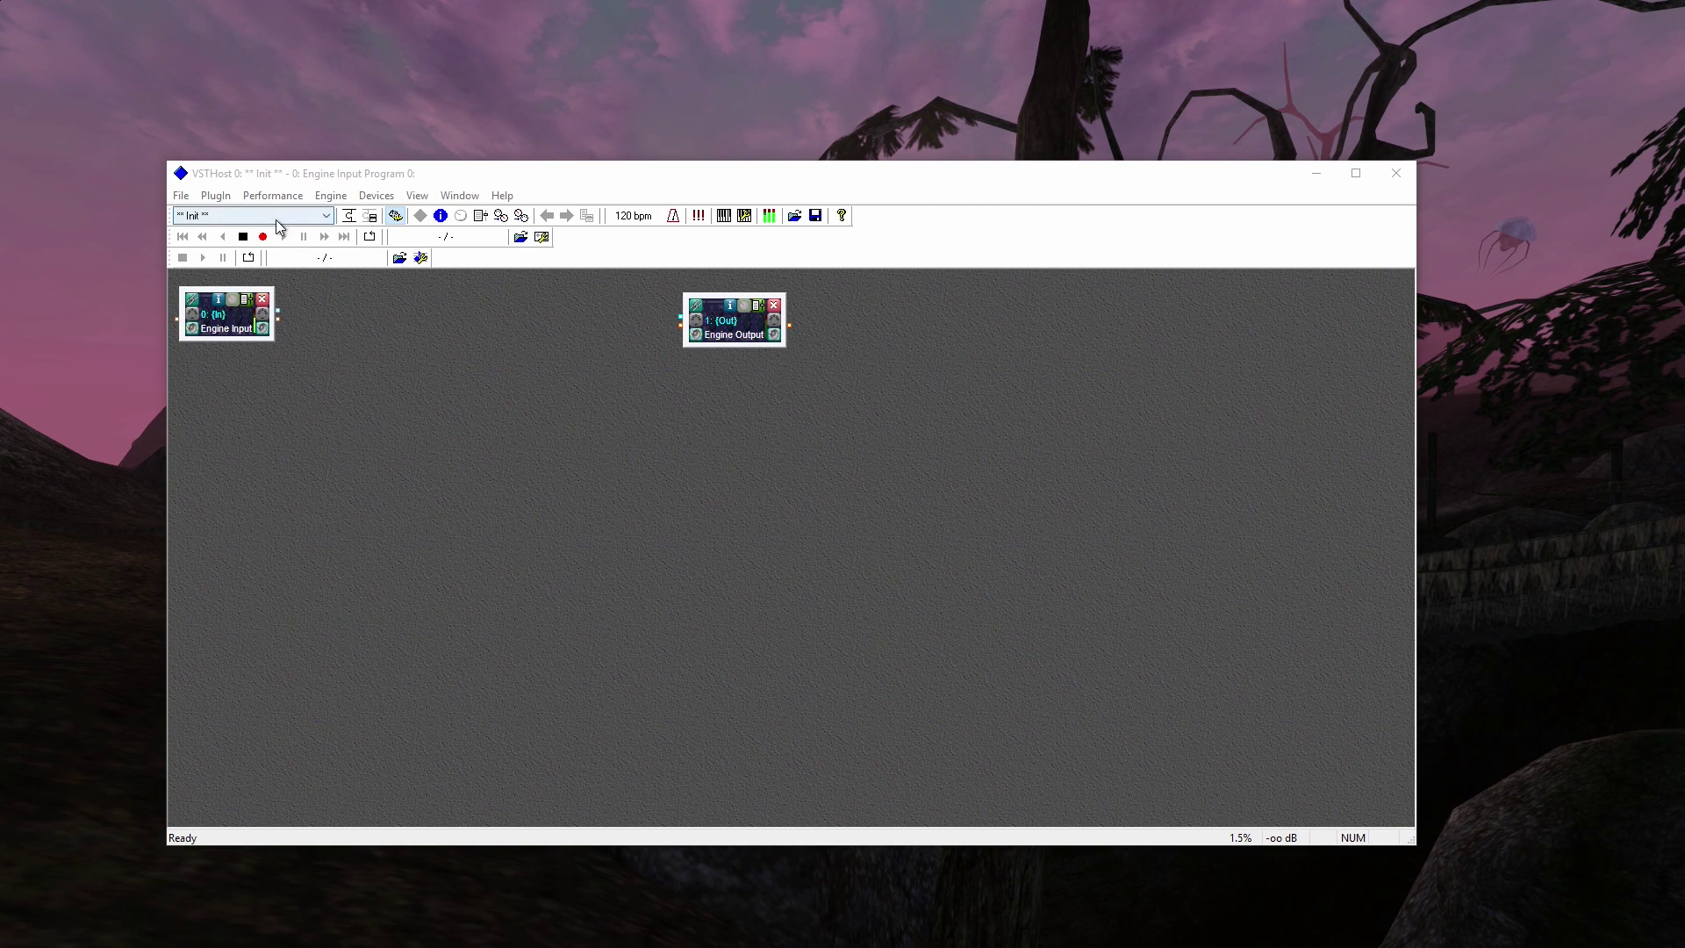
Step: Load the Reagate-standalone plugin from ReaPlugs and place its module below Engine Input
left_click(182, 195)
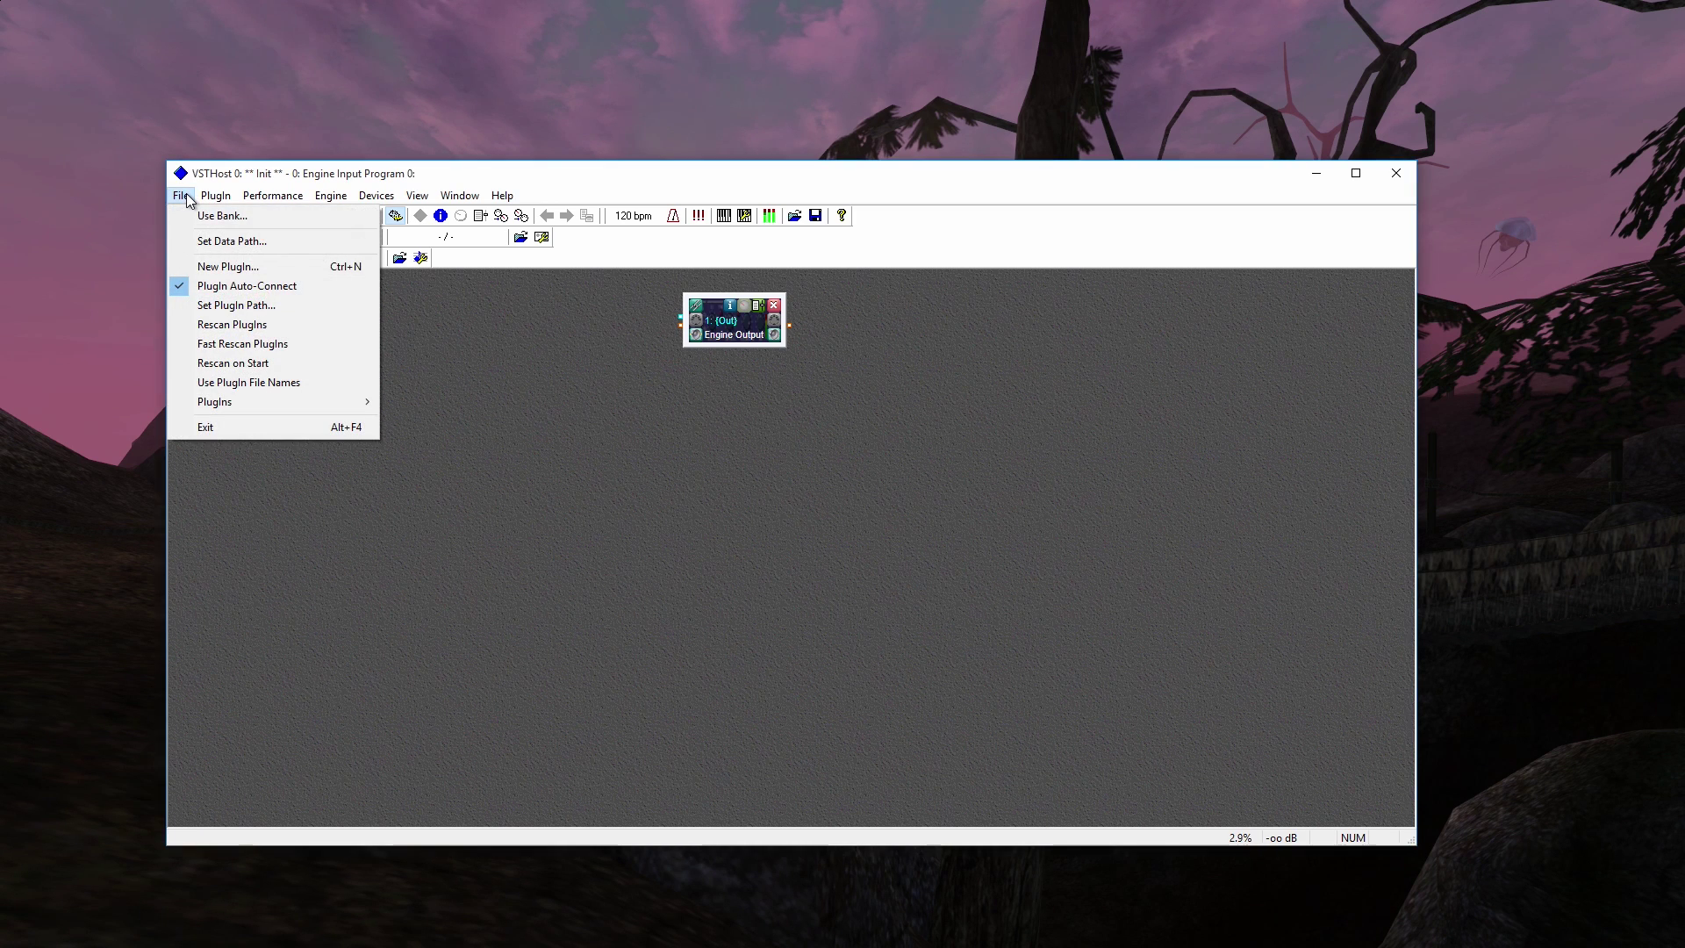
mouse_move(244, 403)
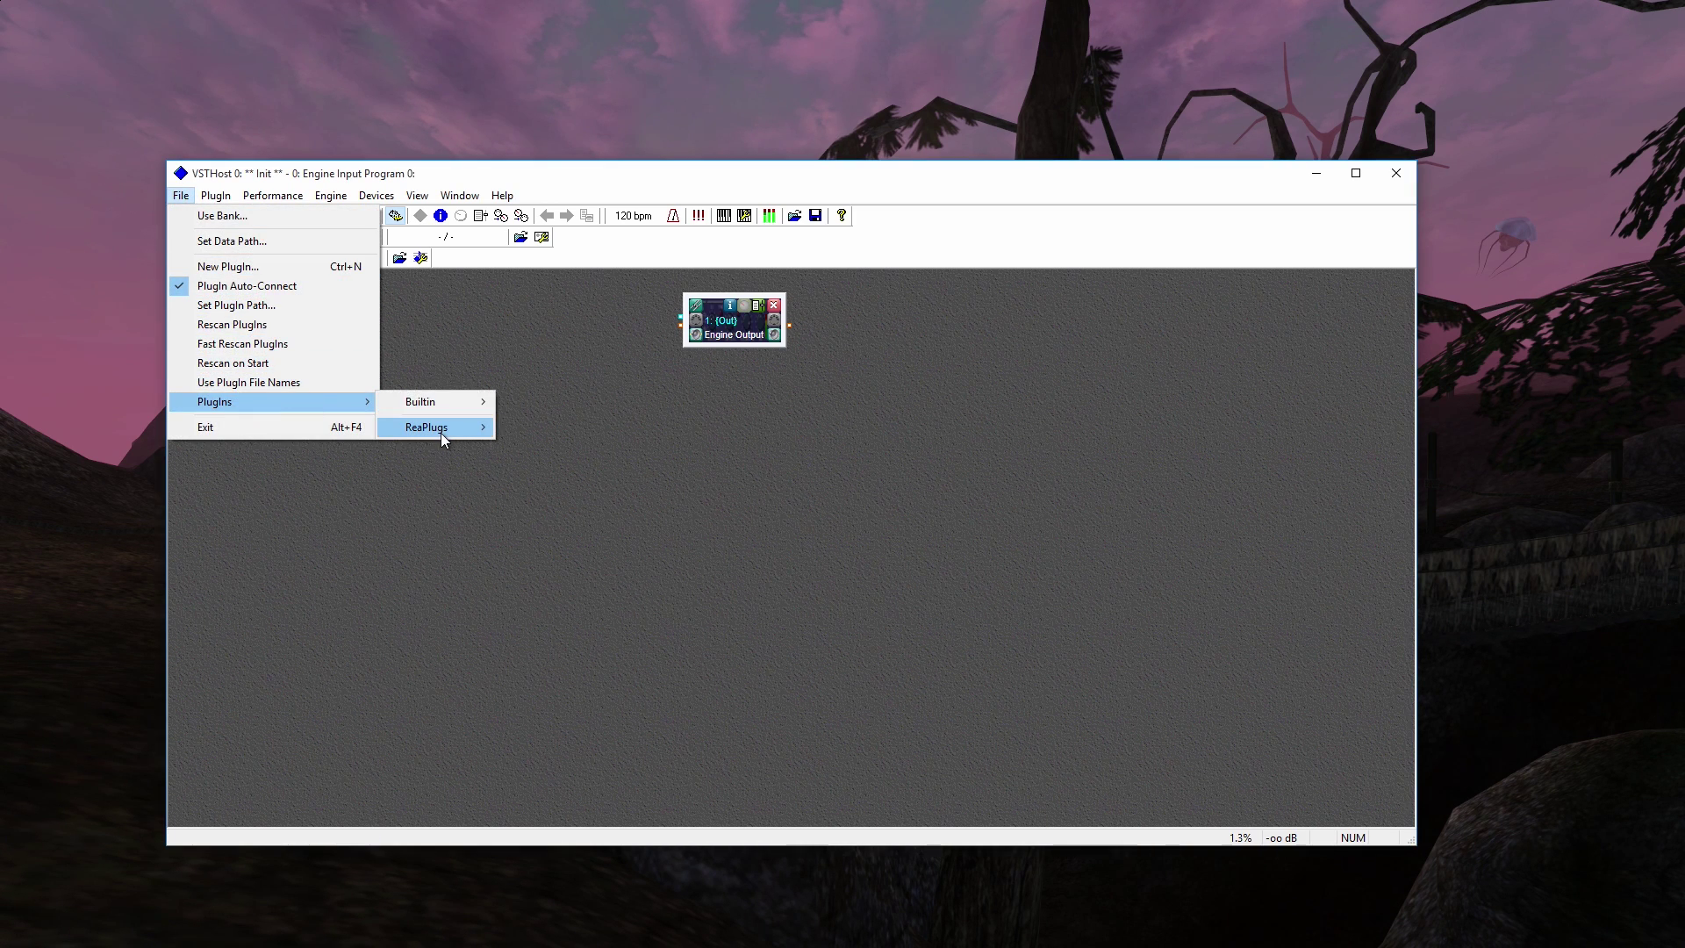
mouse_move(441, 433)
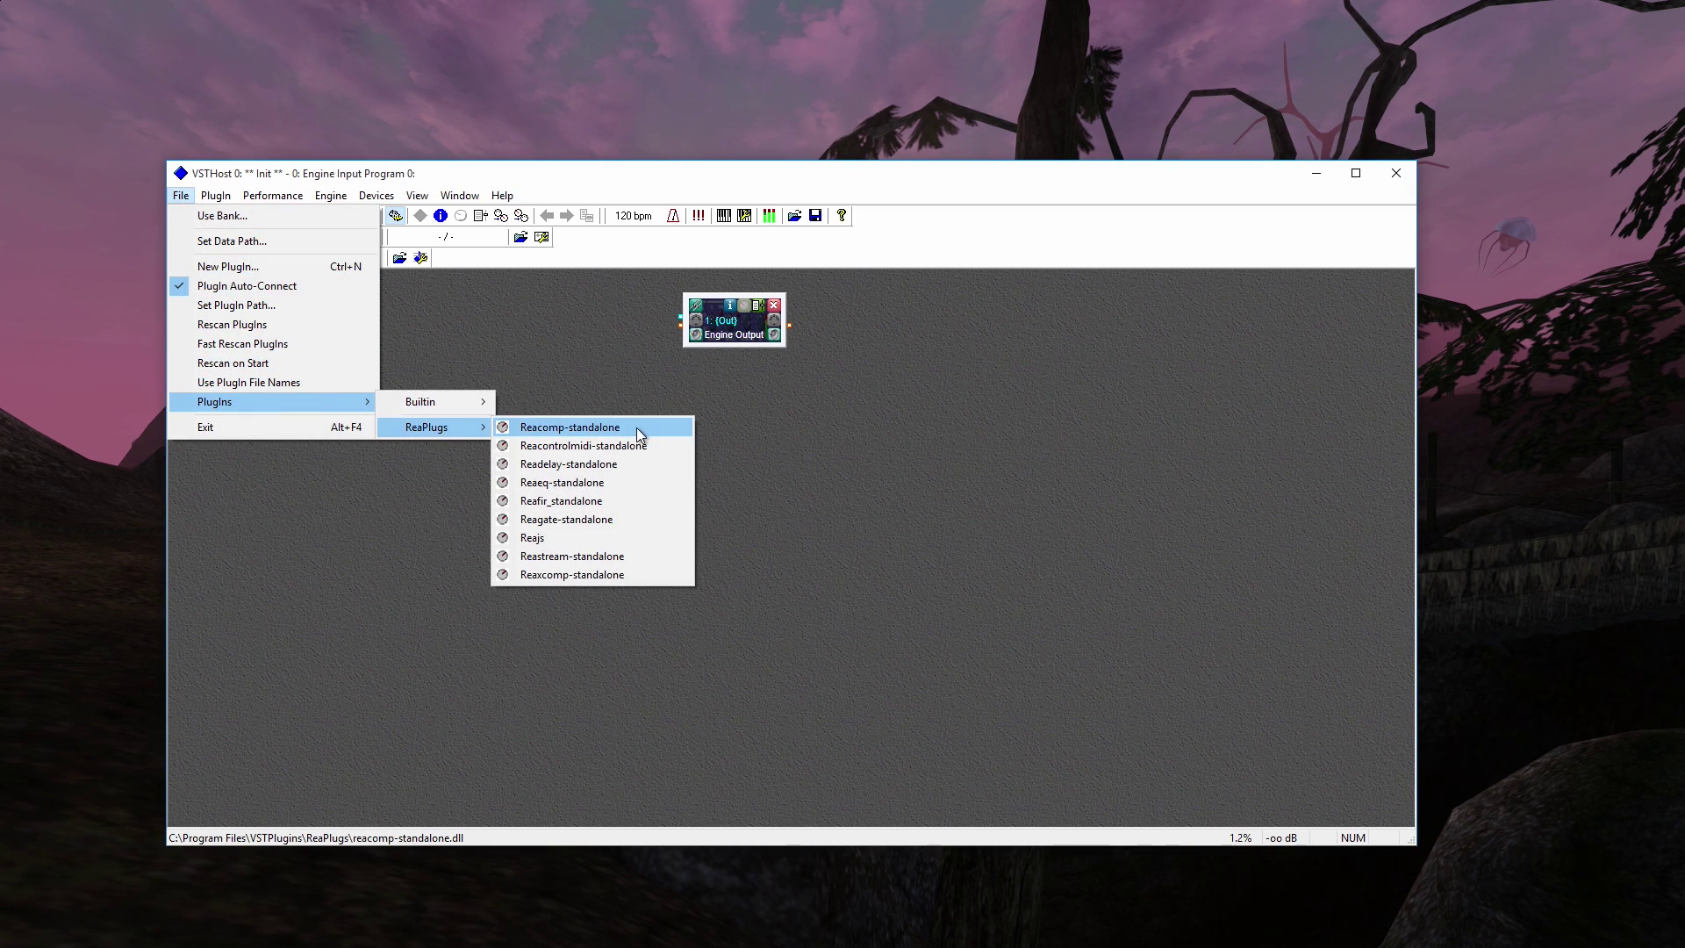
left_click(577, 519)
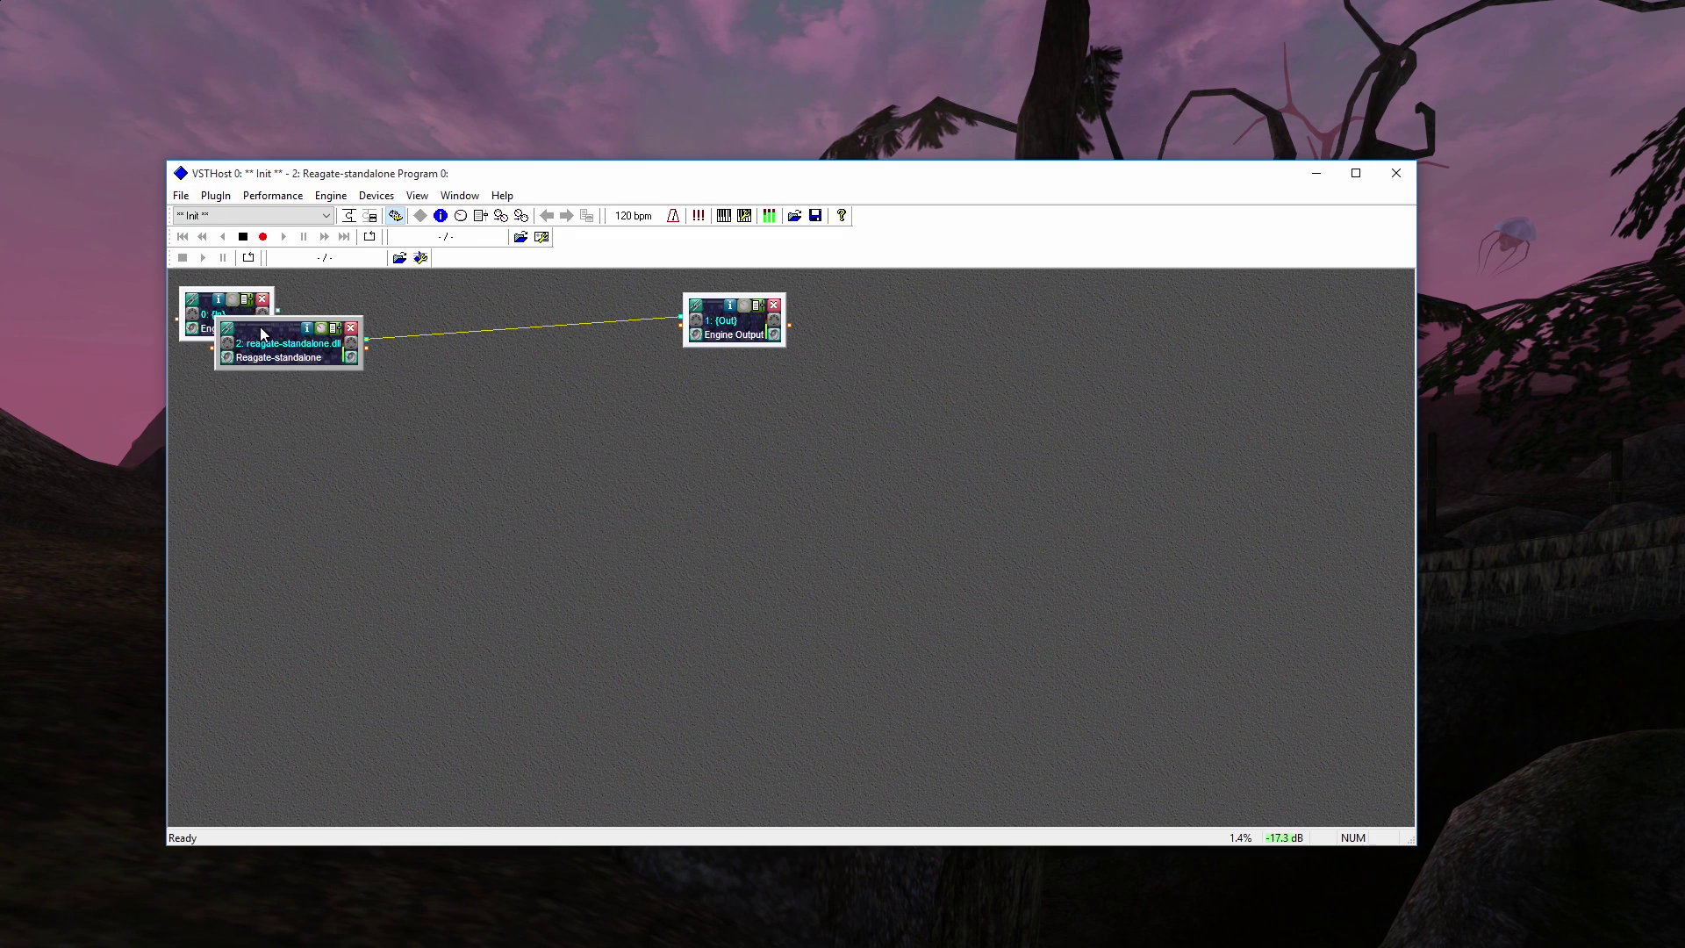
left_click_drag(260, 327, 290, 409)
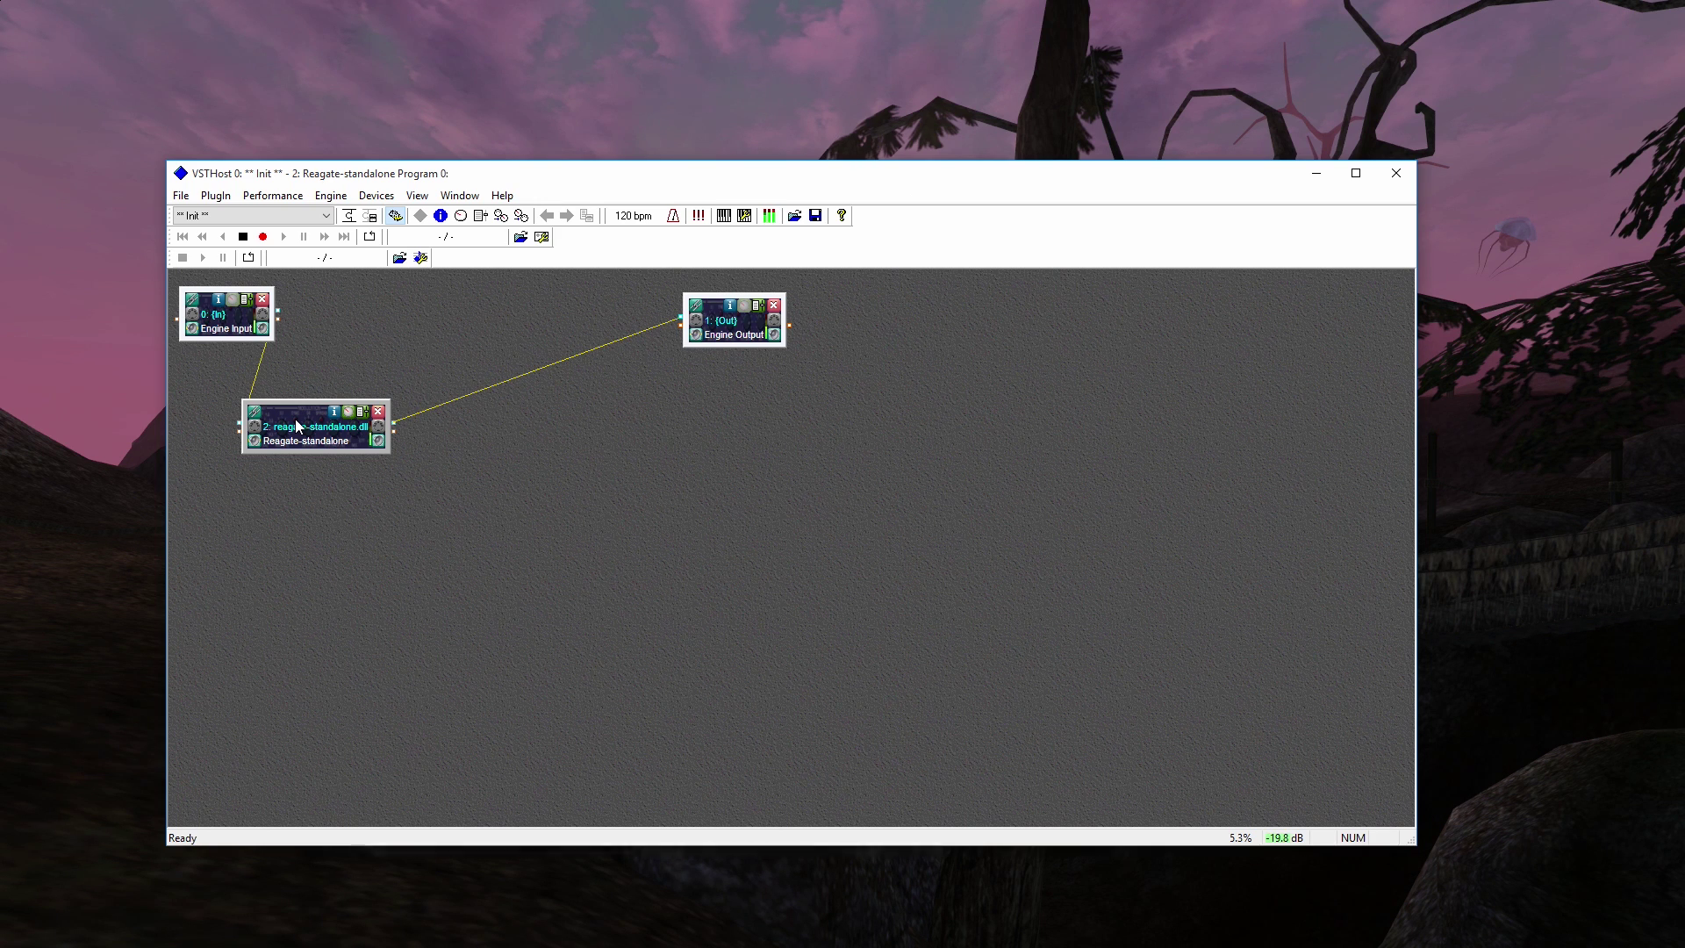
Step: Load the Reaeq-standalone plugin from ReaPlugs and place it between Engine Input and Engine Output, with Reagate moved closer below Engine Input
left_click(181, 195)
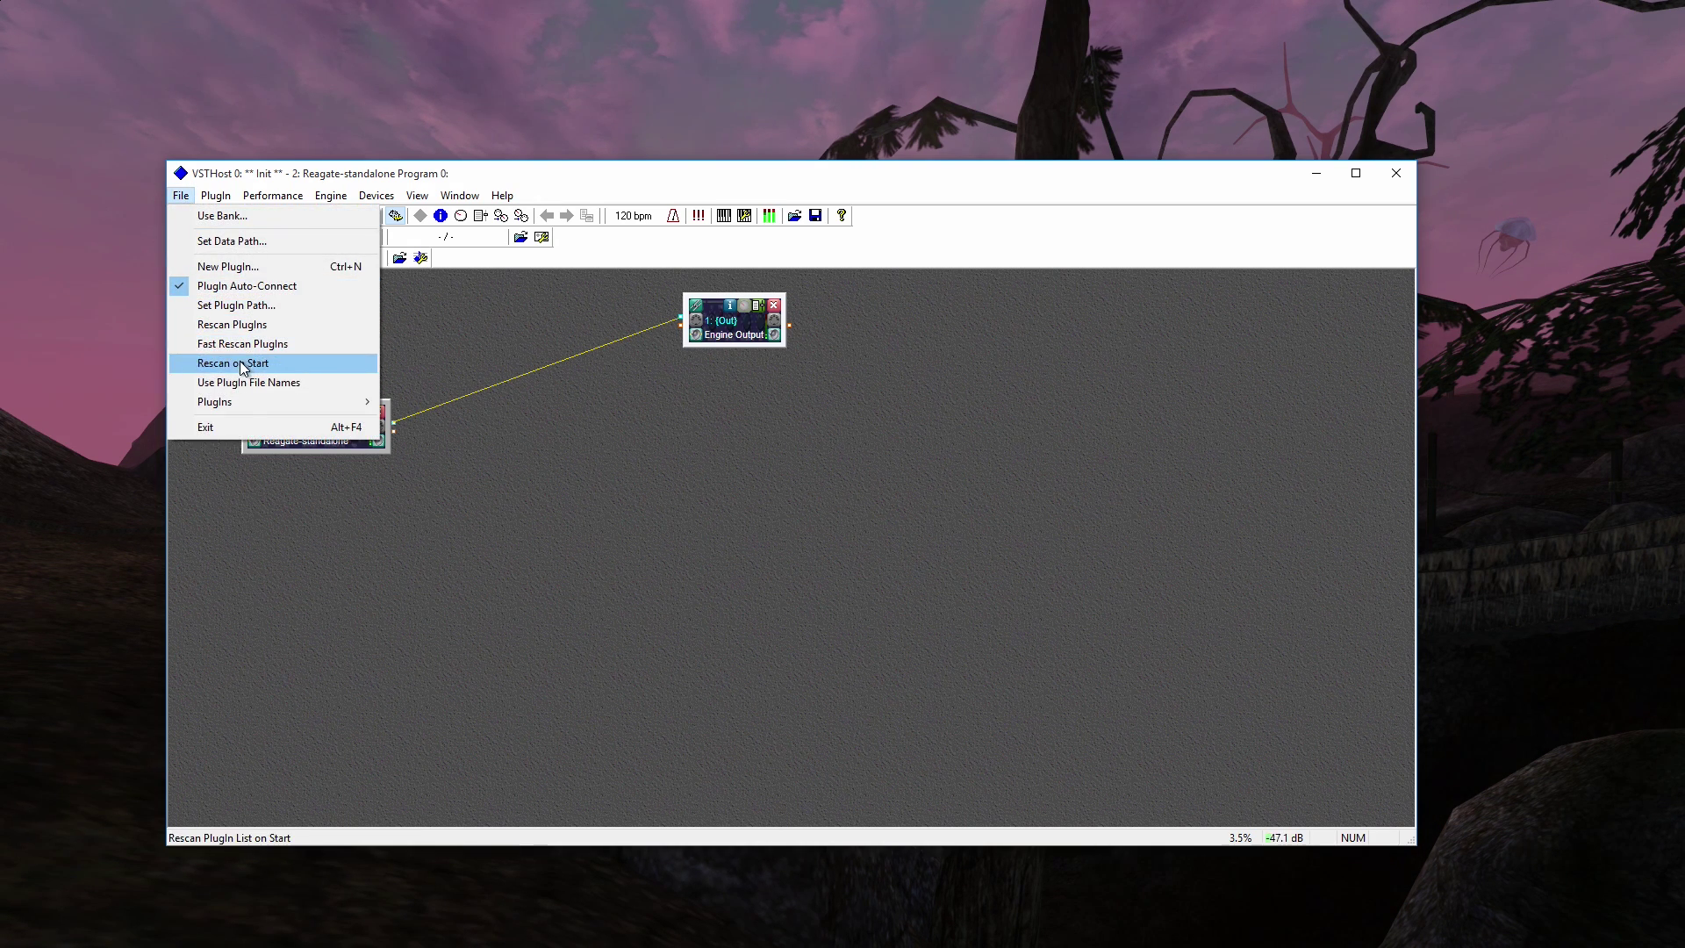
mouse_move(255, 402)
mouse_move(444, 420)
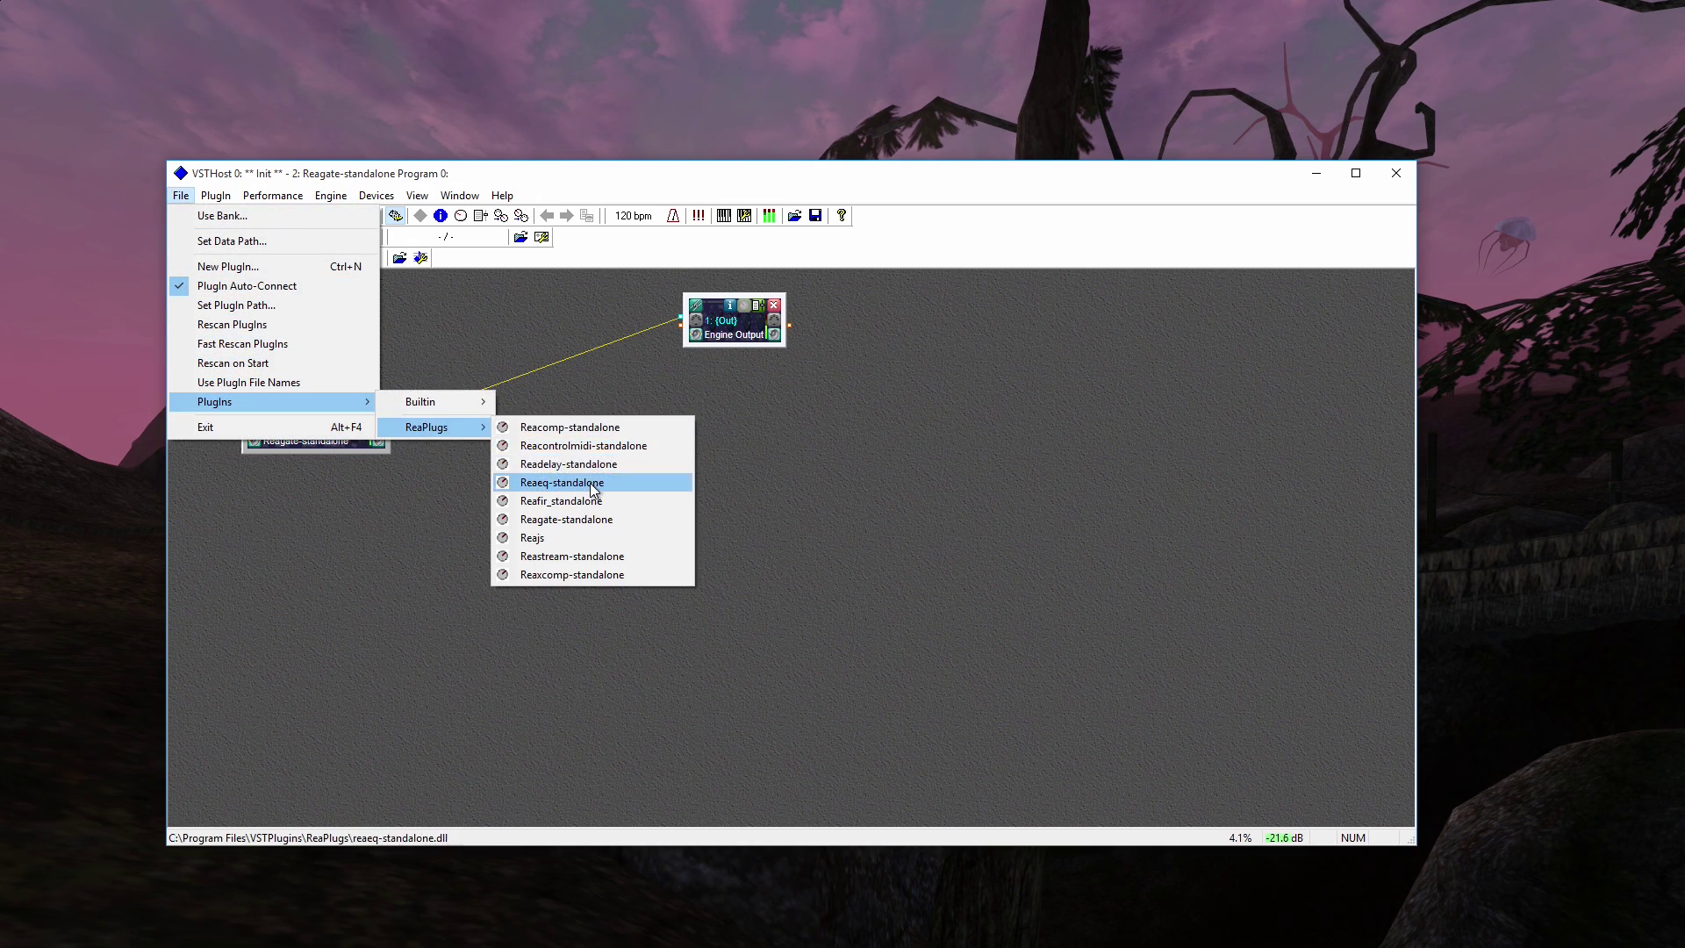
left_click(588, 482)
left_click_drag(284, 357, 393, 306)
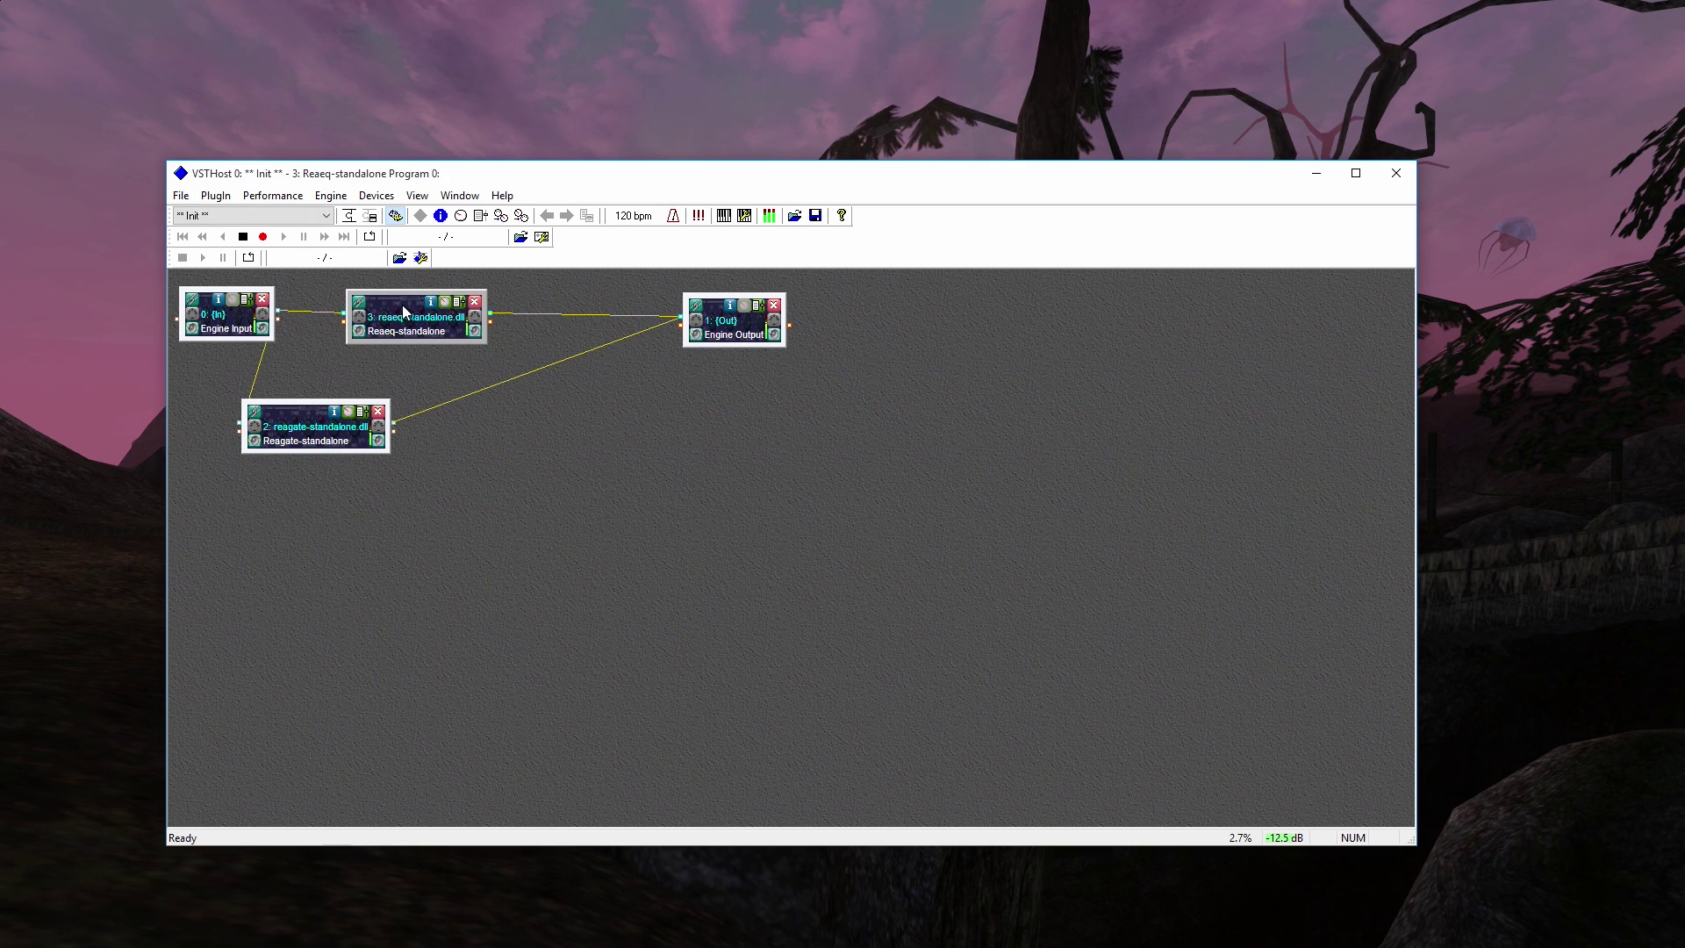
left_click_drag(309, 423, 294, 397)
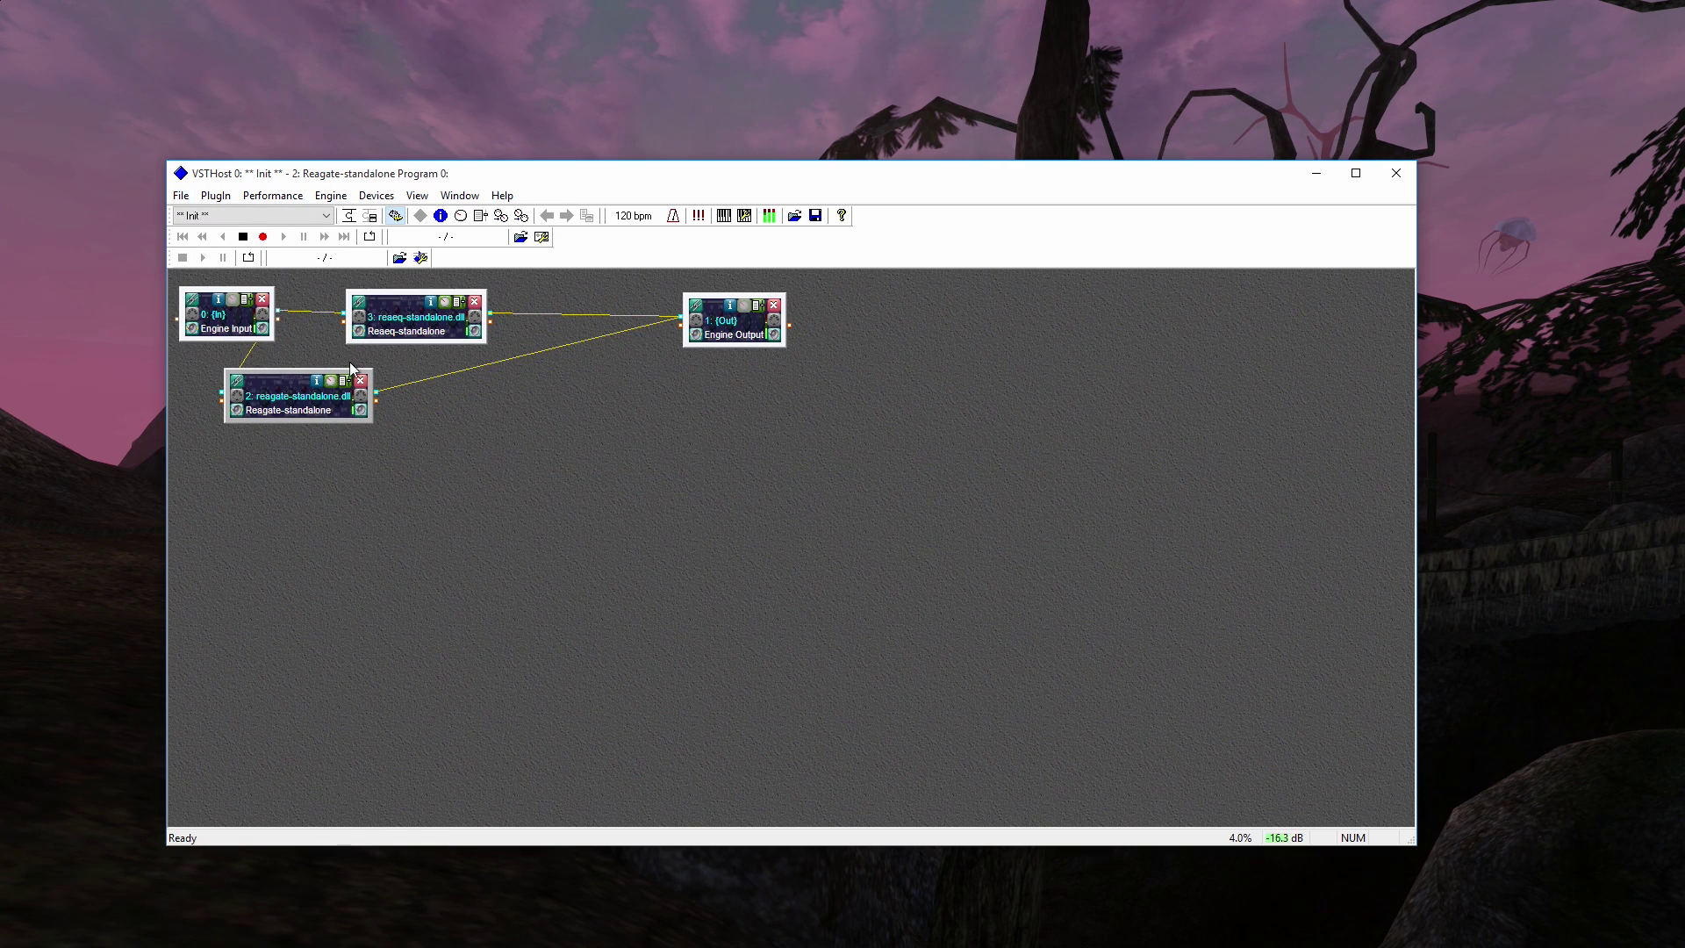
Step: Load the Reacomp-standalone plugin from ReaPlugs, placing its module below Engine Output and shifting Reagate slightly down
left_click(189, 196)
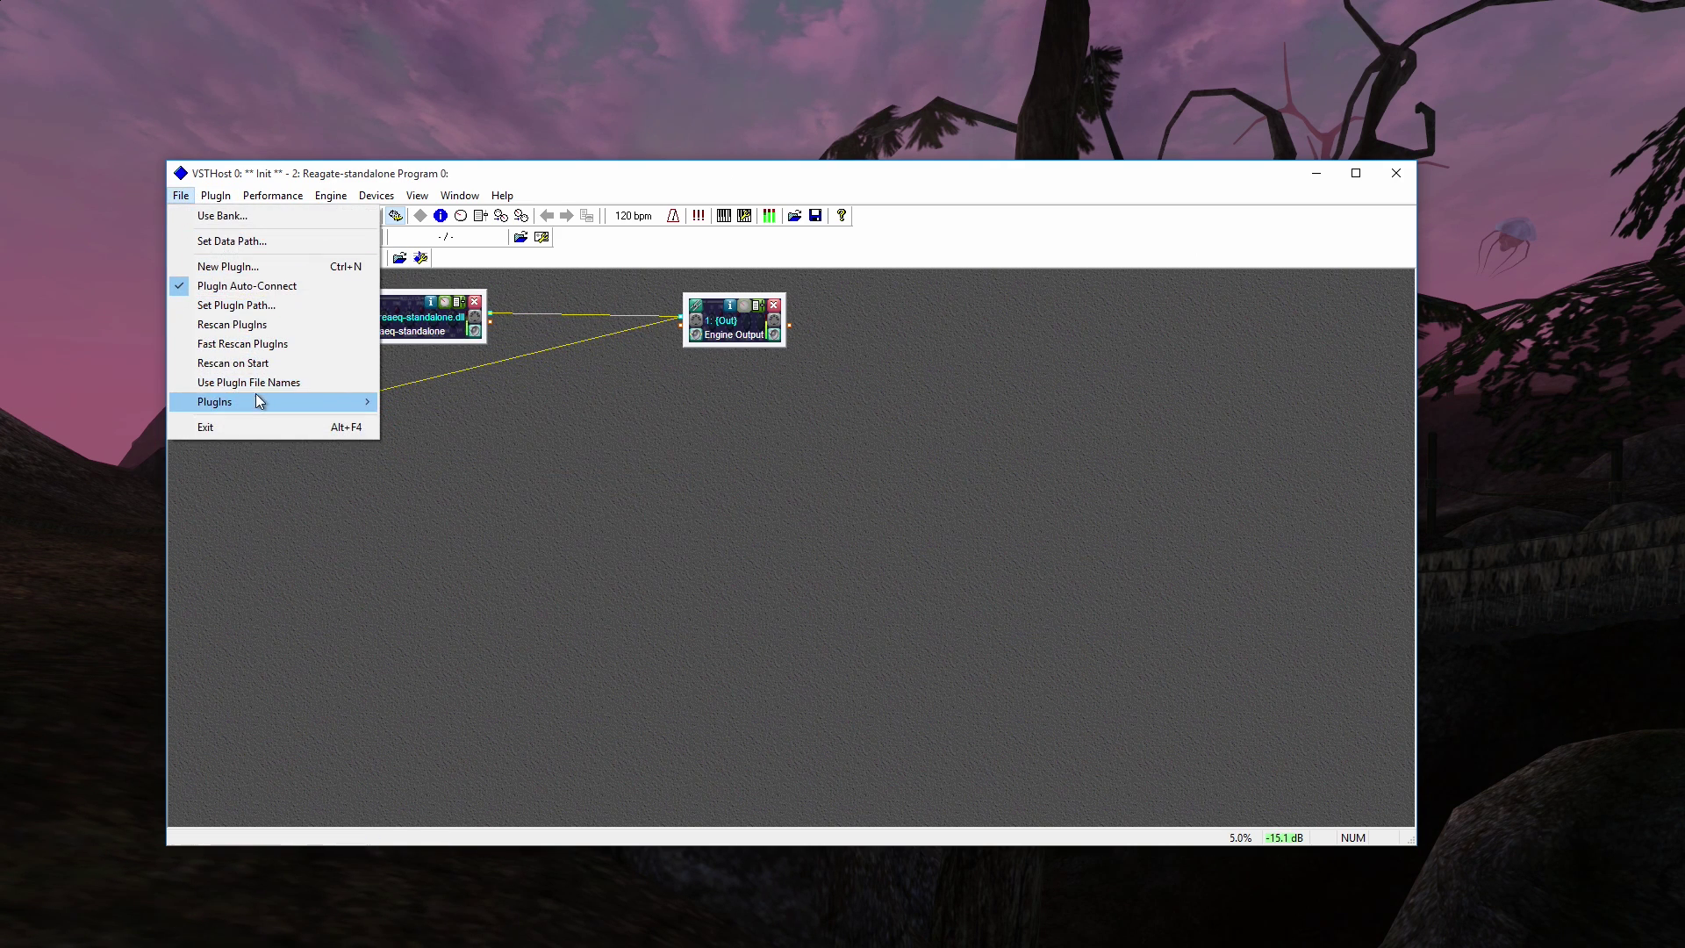
mouse_move(256, 399)
mouse_move(416, 428)
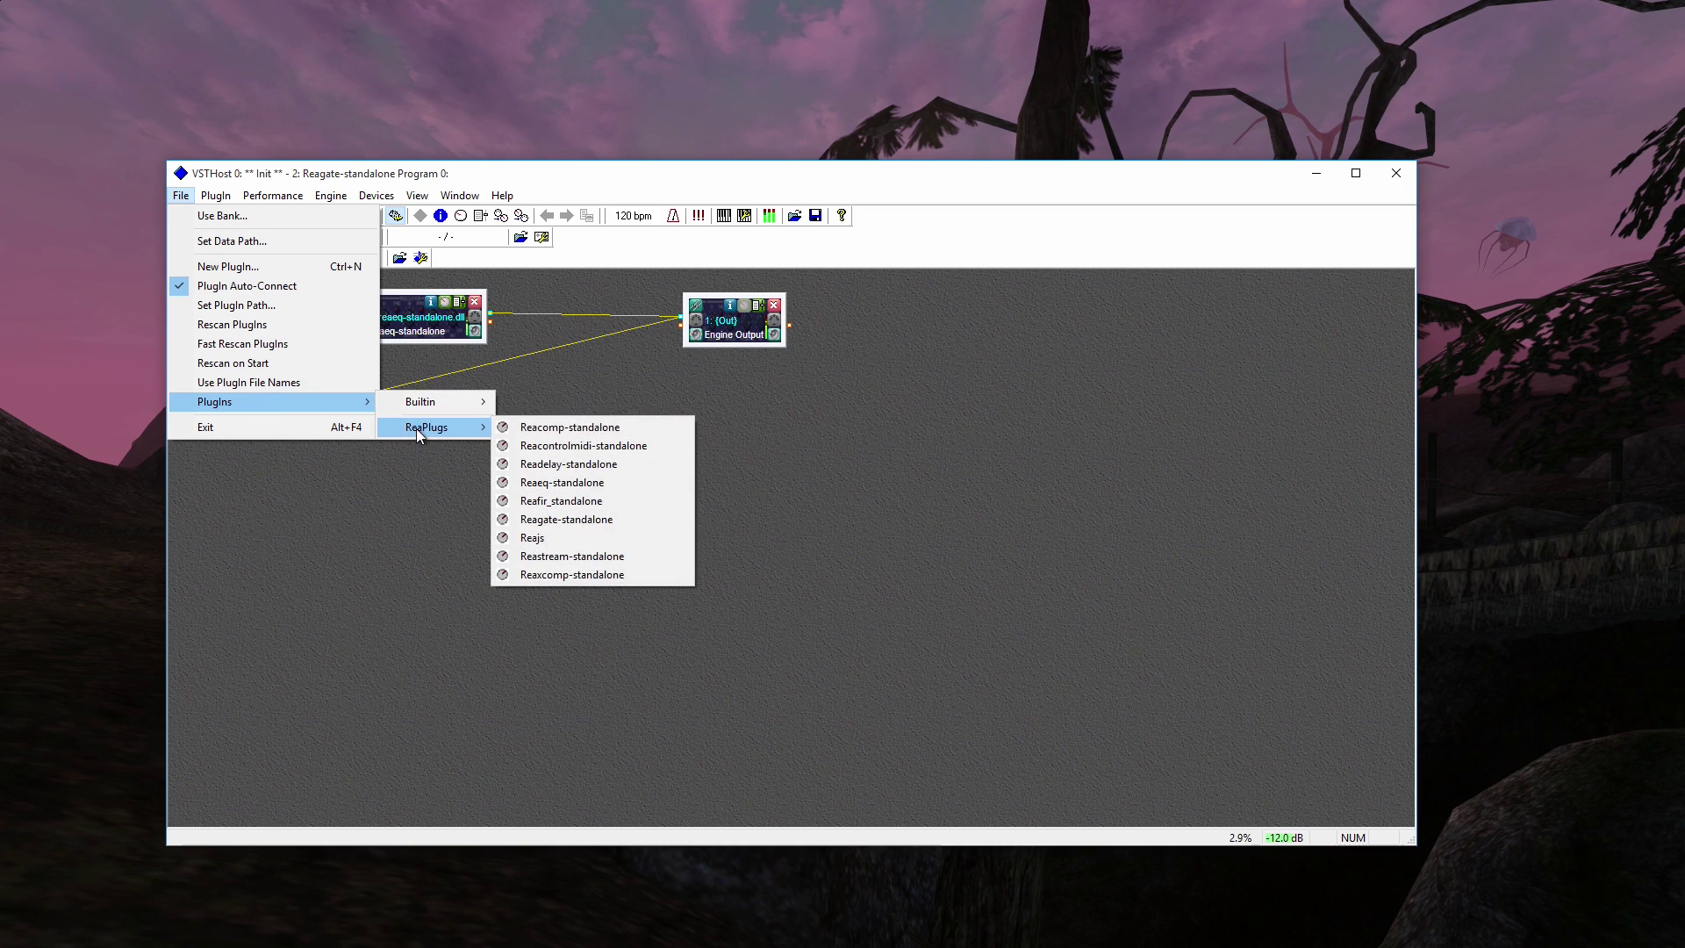
left_click(553, 436)
mouse_move(334, 400)
left_mouse_down()
mouse_move(638, 388)
mouse_move(320, 420)
left_mouse_up()
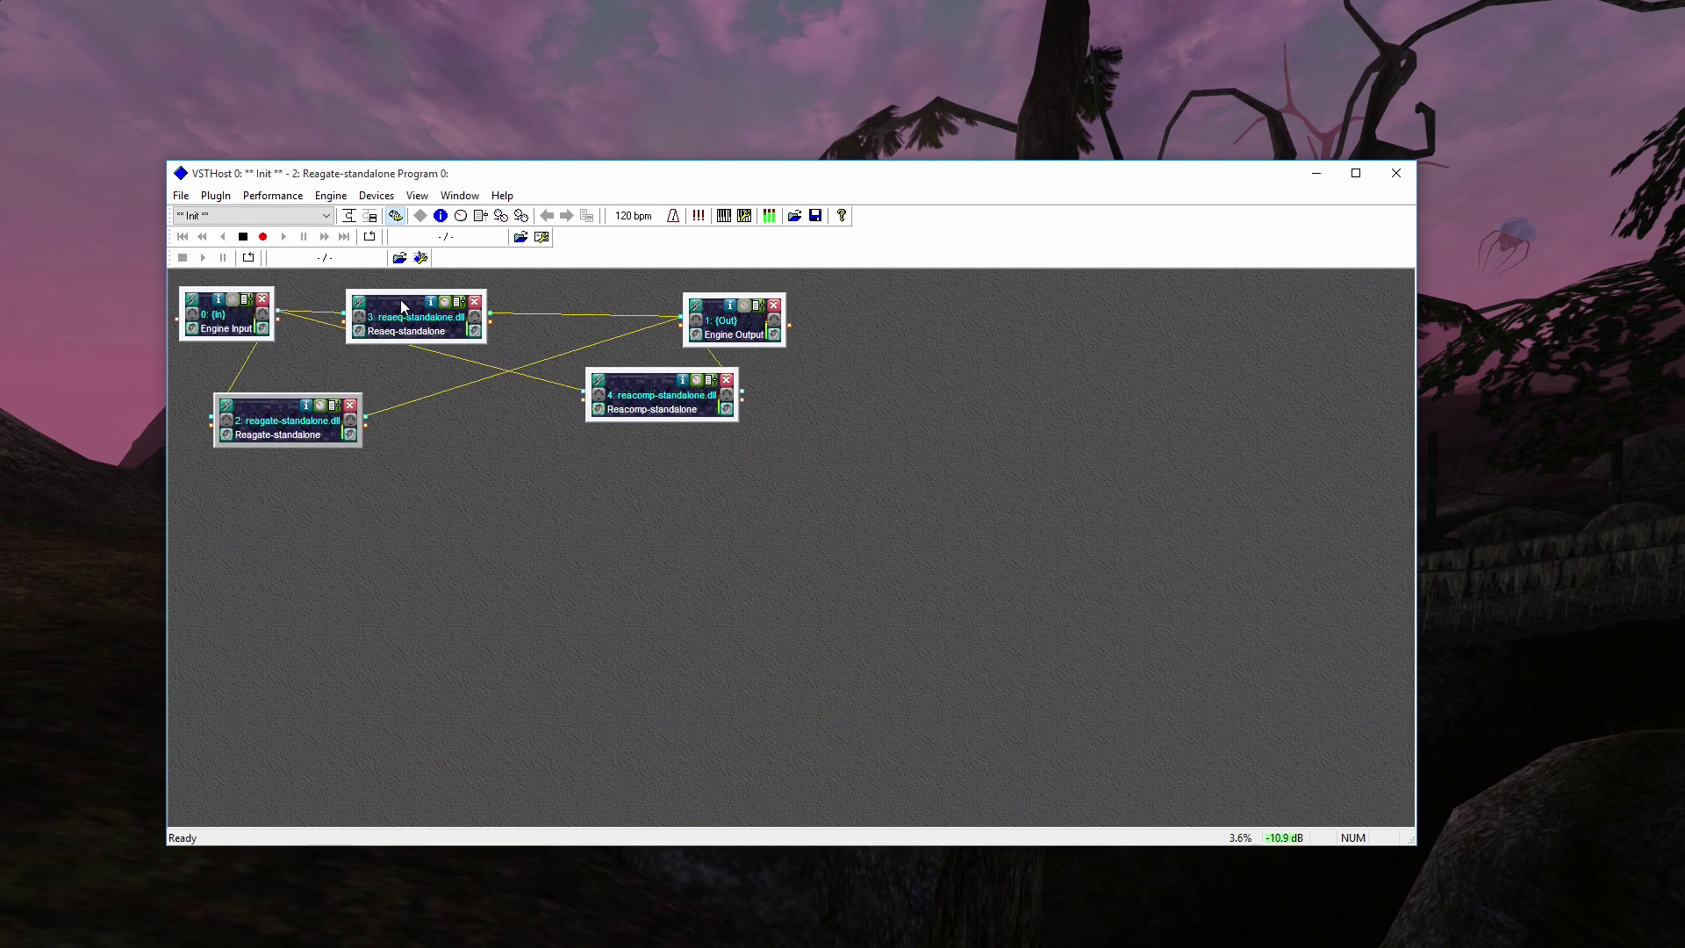
Step: Space out the Reagate and Reaeq modules for a zigzag chain and minimize the hw_AT2020 reference window
left_click_drag(401, 299, 469, 295)
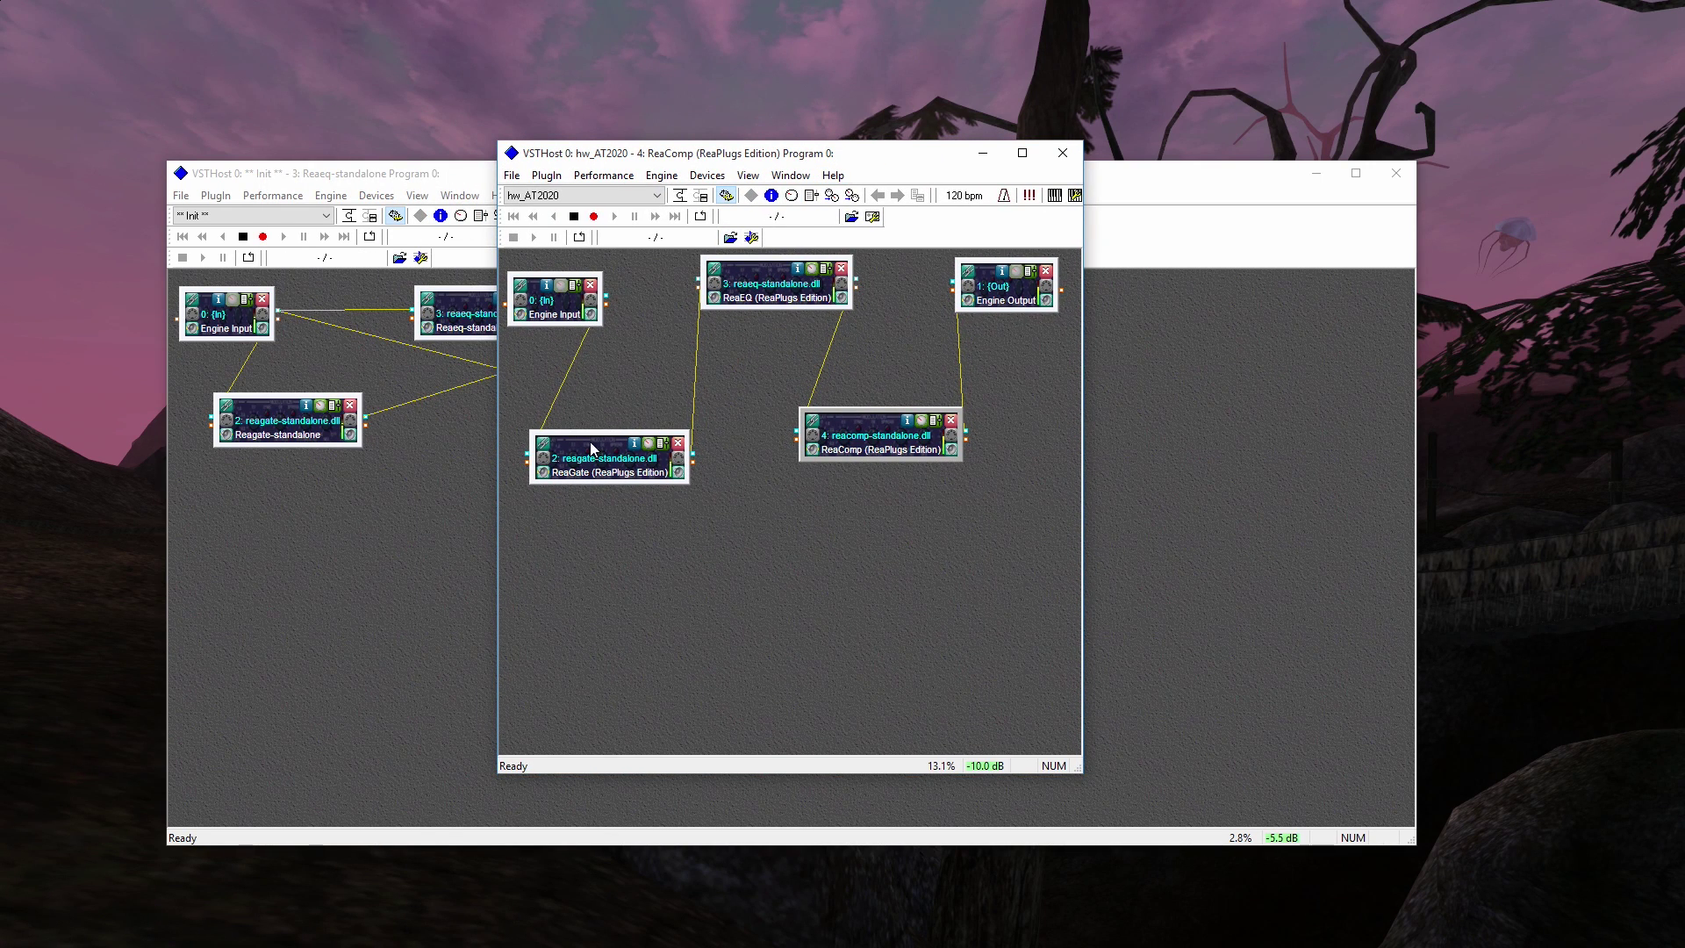
left_click(983, 153)
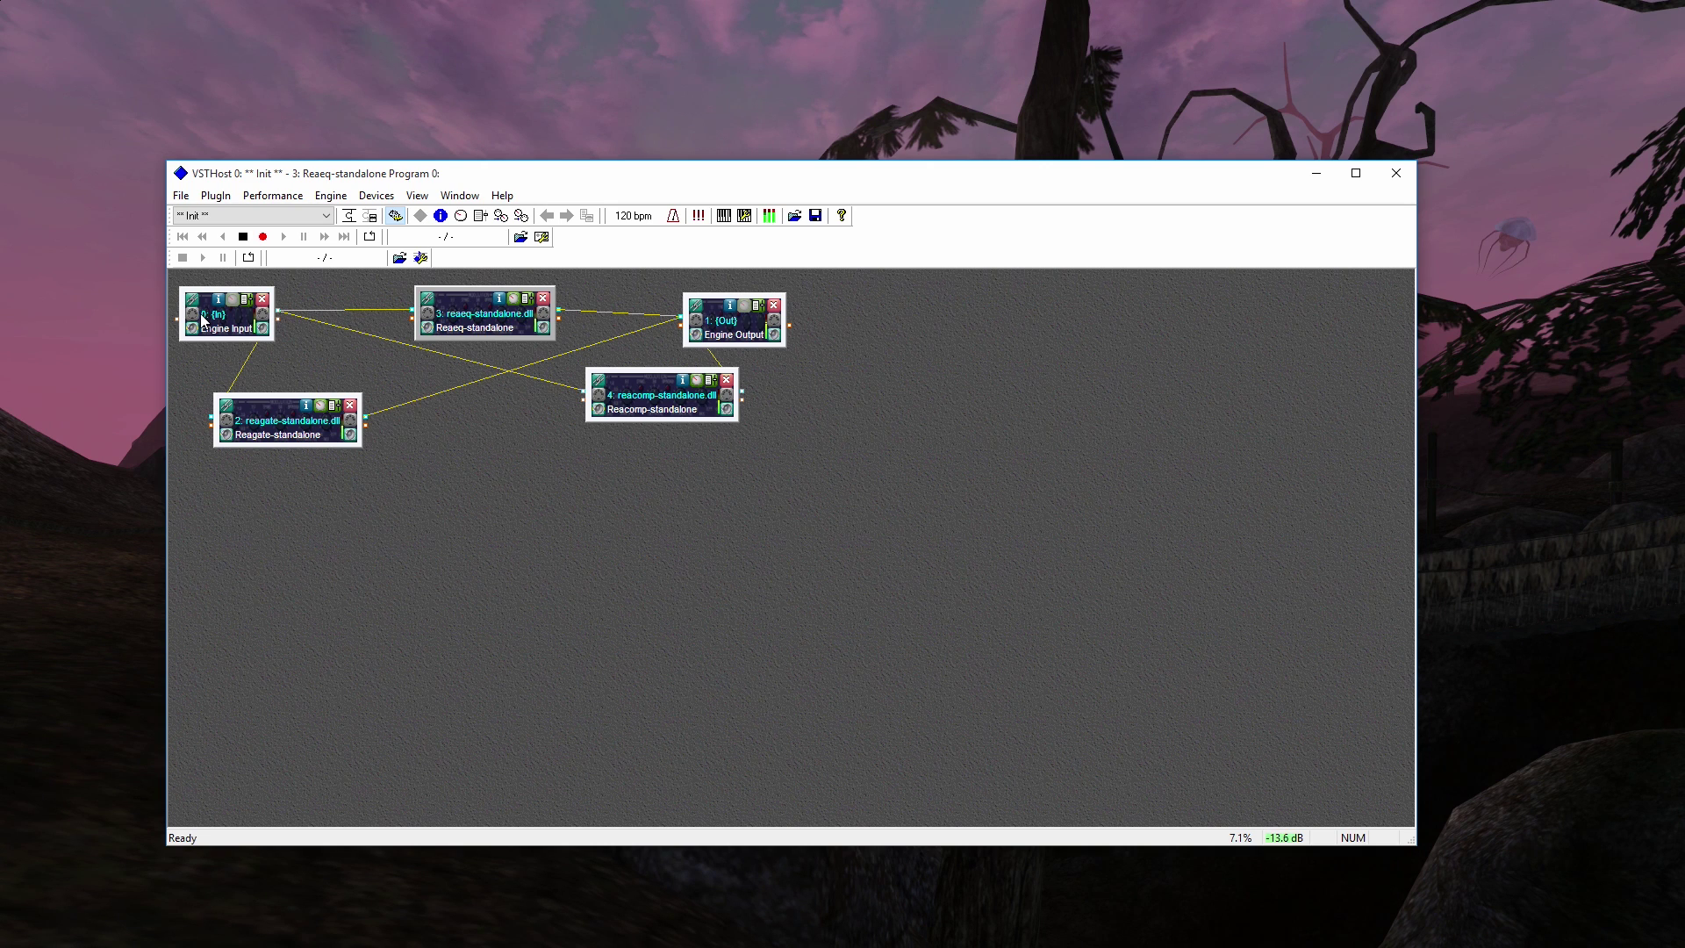
left_click_drag(252, 418, 290, 419)
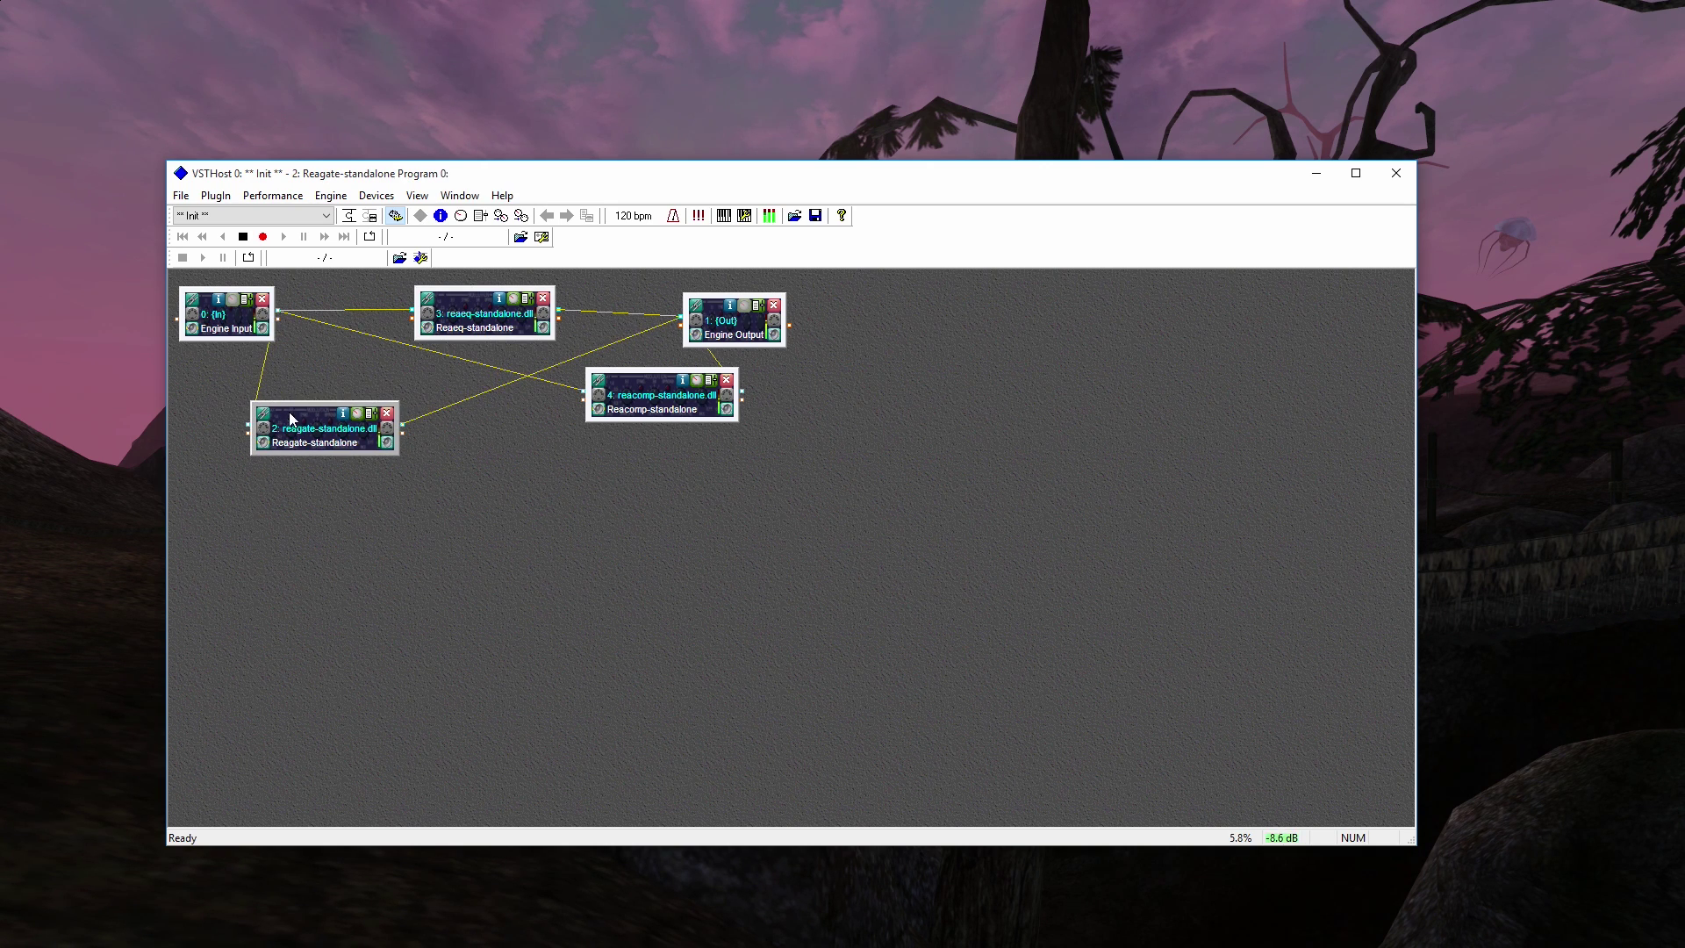
left_click_drag(464, 299, 500, 293)
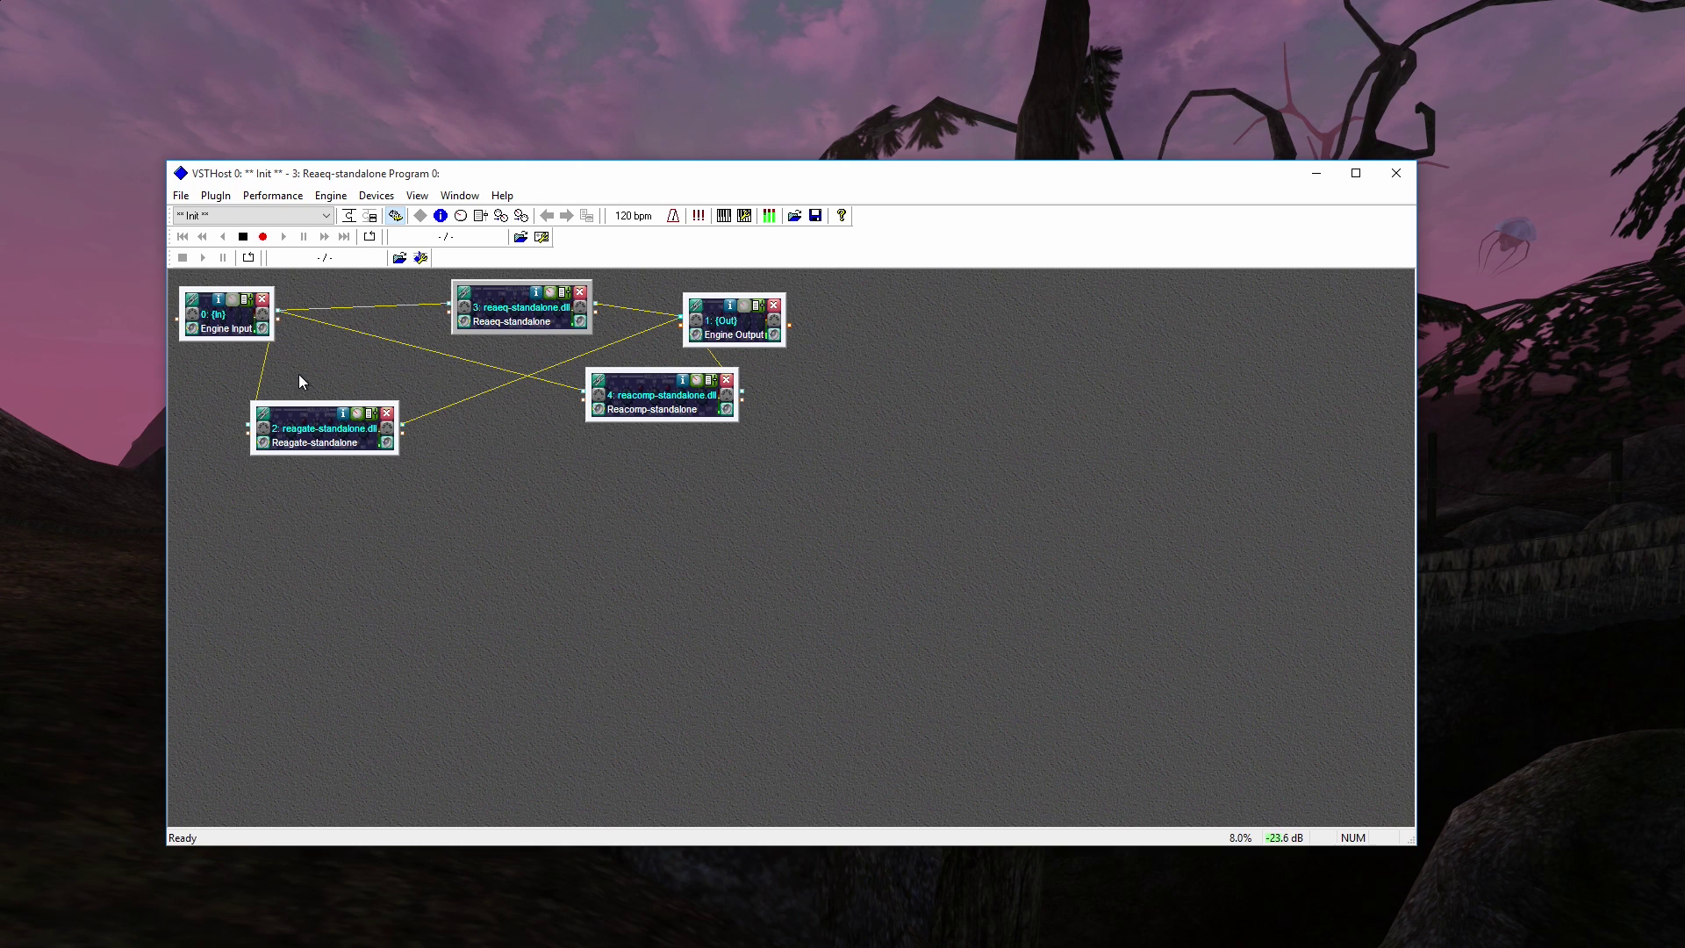
Step: Chain Reaeq-standalone after Reagate-standalone instead of Engine Input
left_click(466, 298)
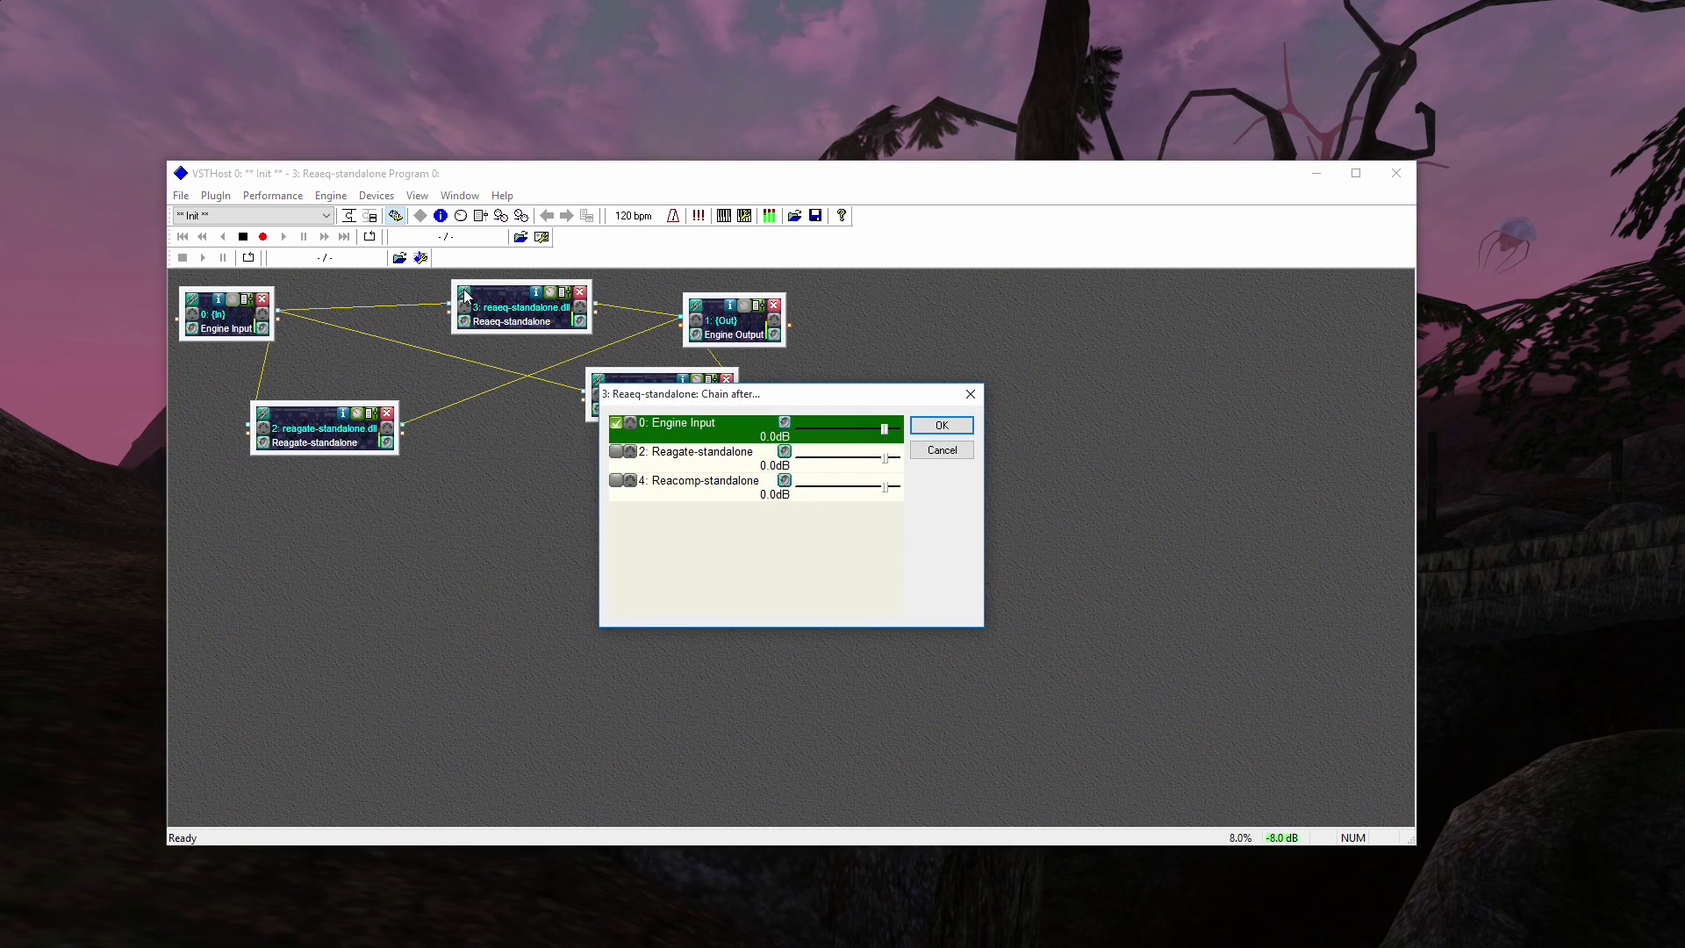
left_click(615, 424)
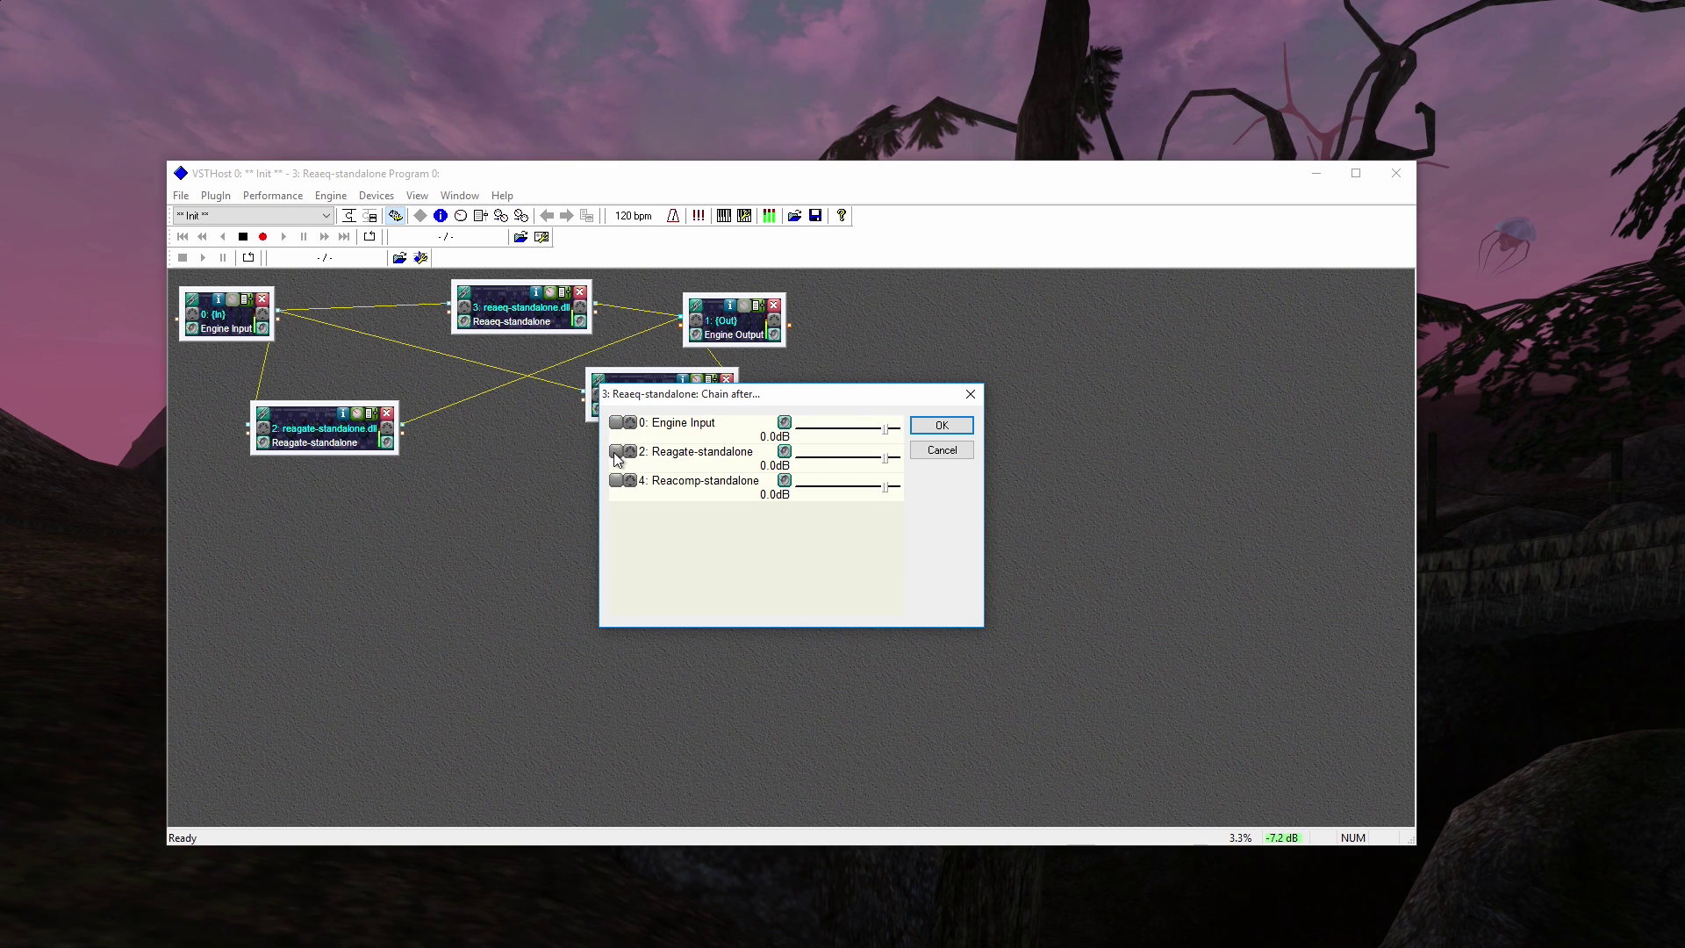
left_click(615, 452)
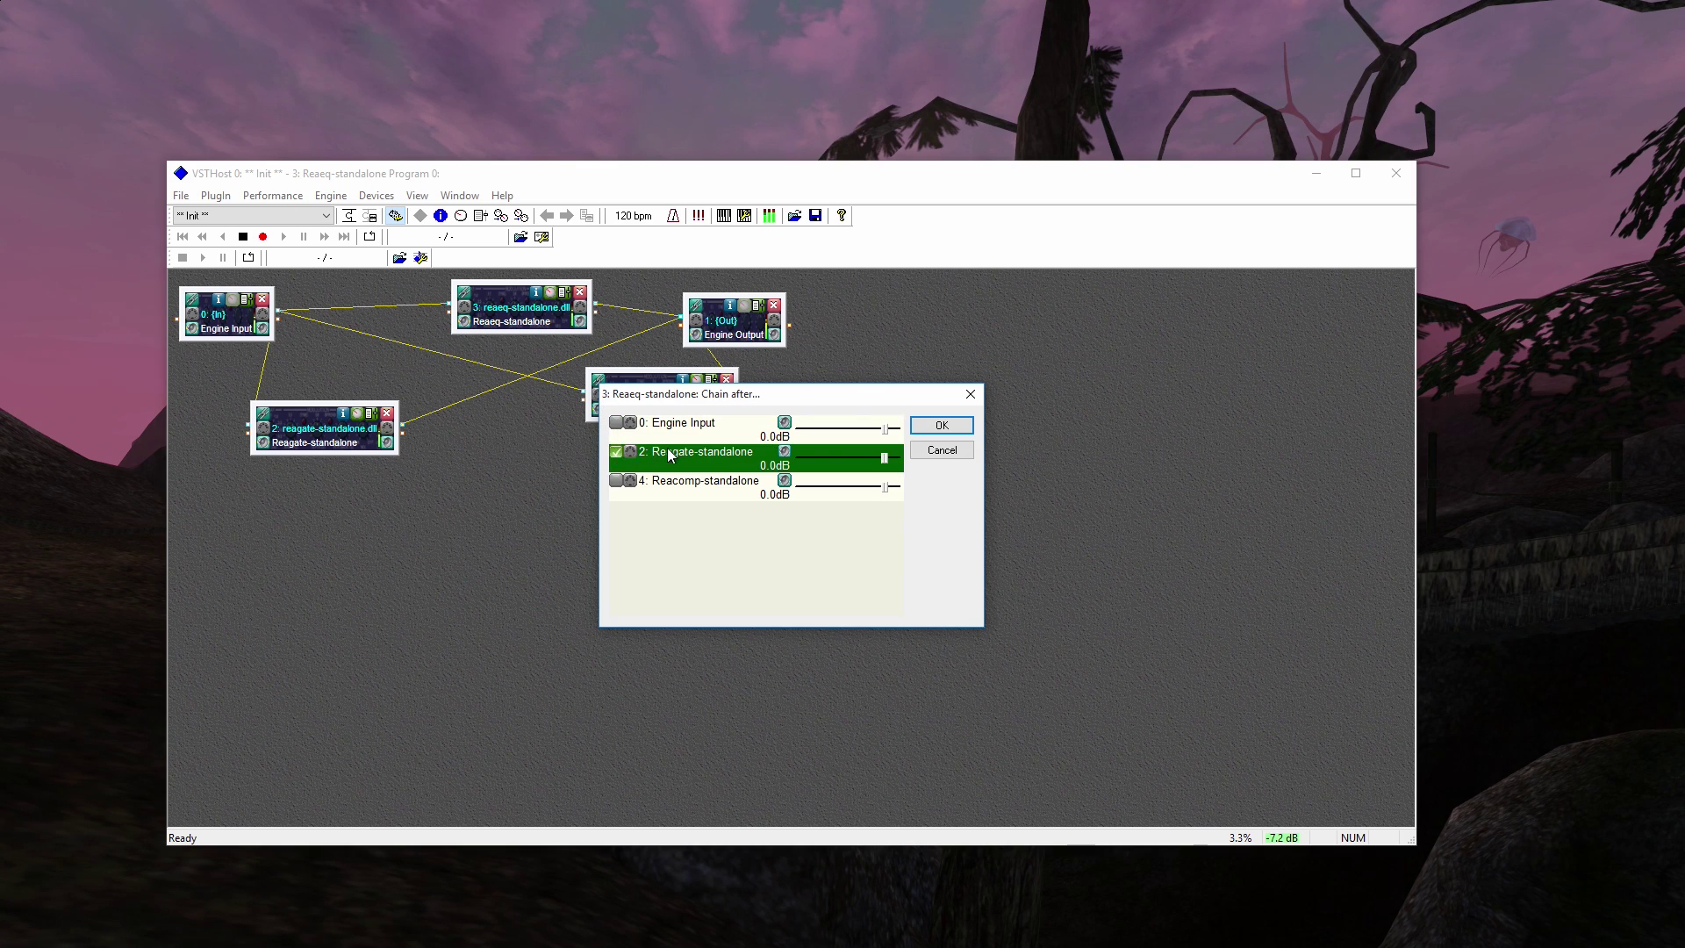
left_click(938, 423)
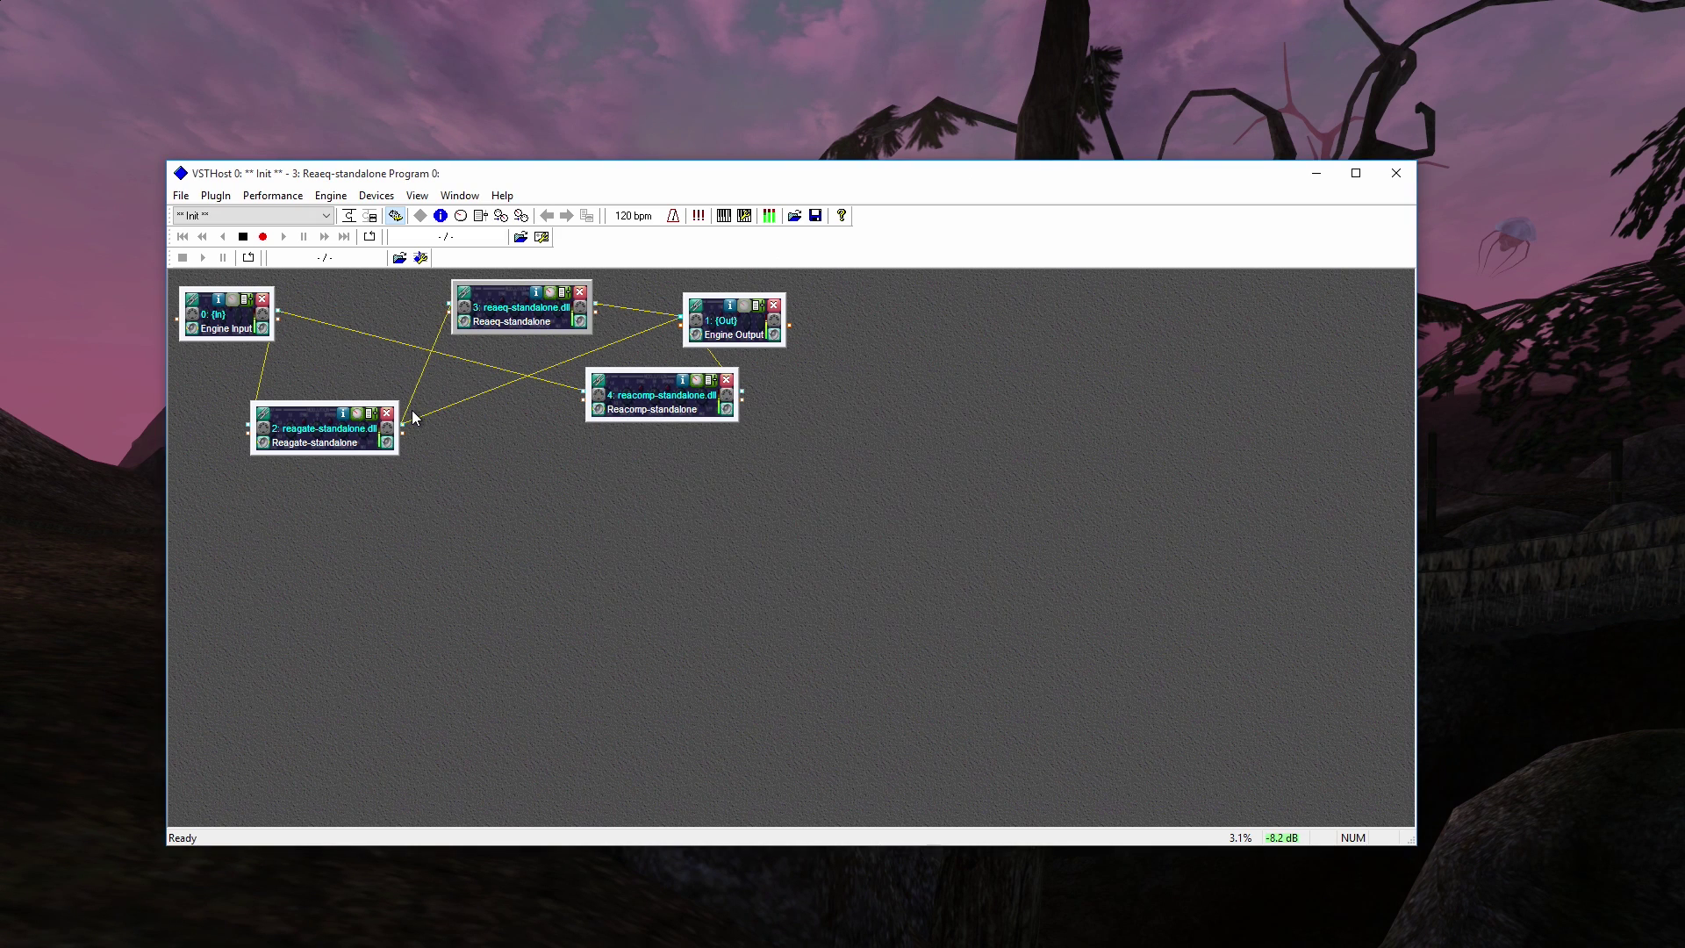
Step: Move the Reacomp module down and chain it after Reaeq-standalone instead of Engine Input
left_click_drag(619, 387, 624, 423)
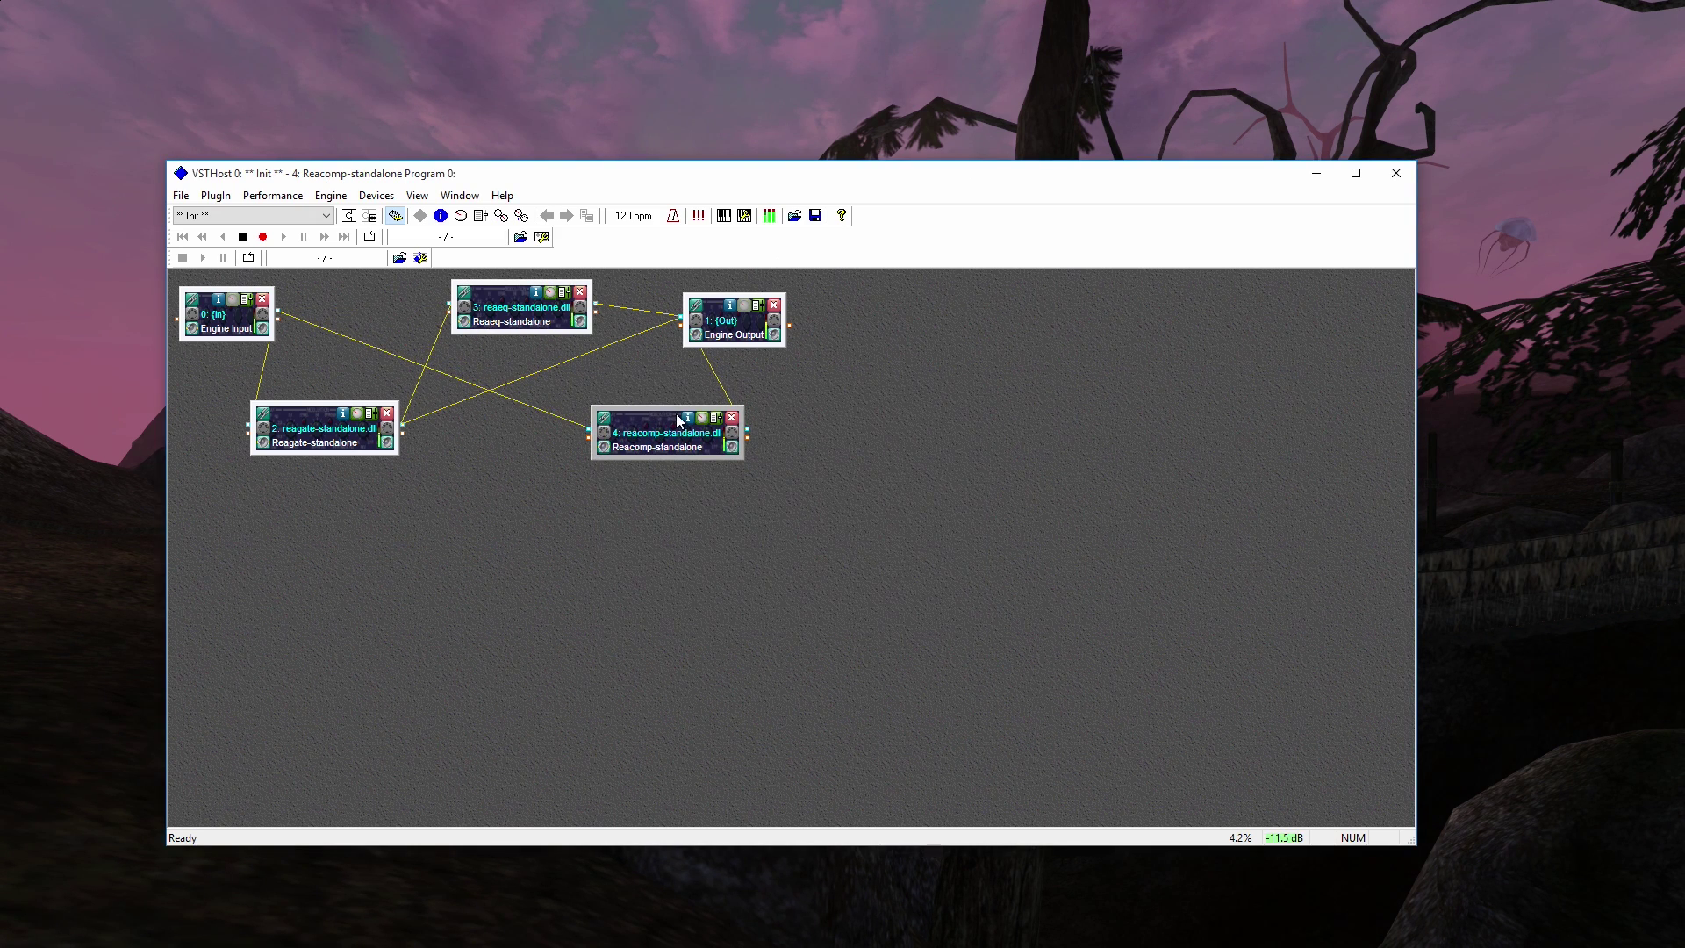
left_click(604, 420)
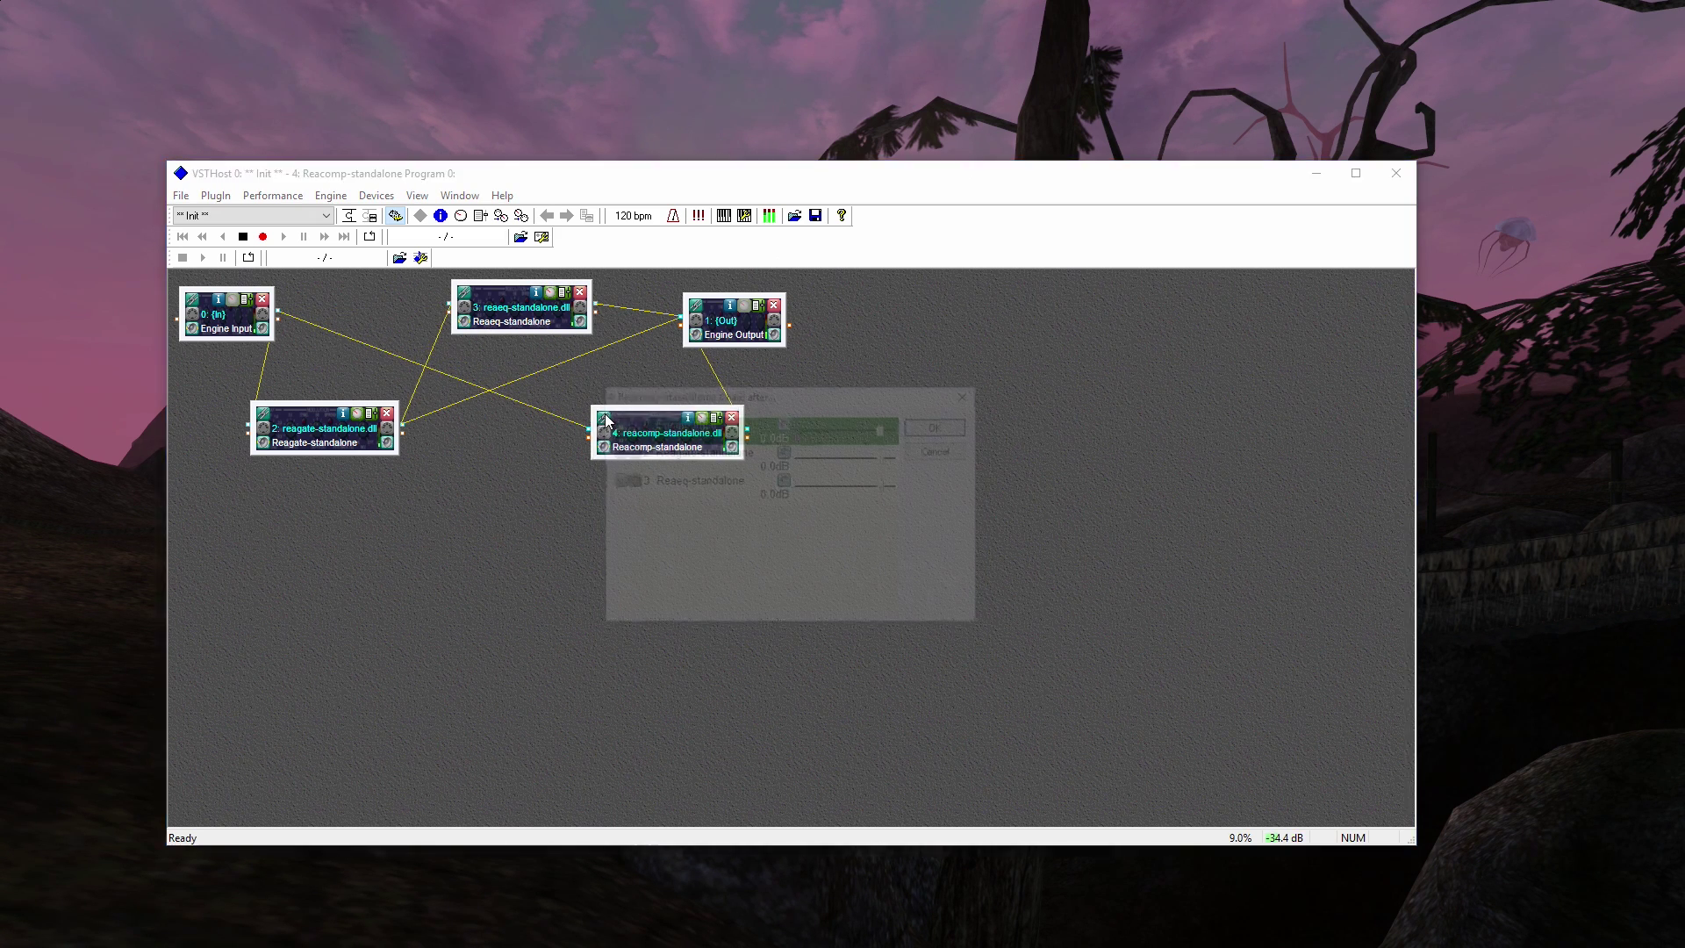
left_click(616, 423)
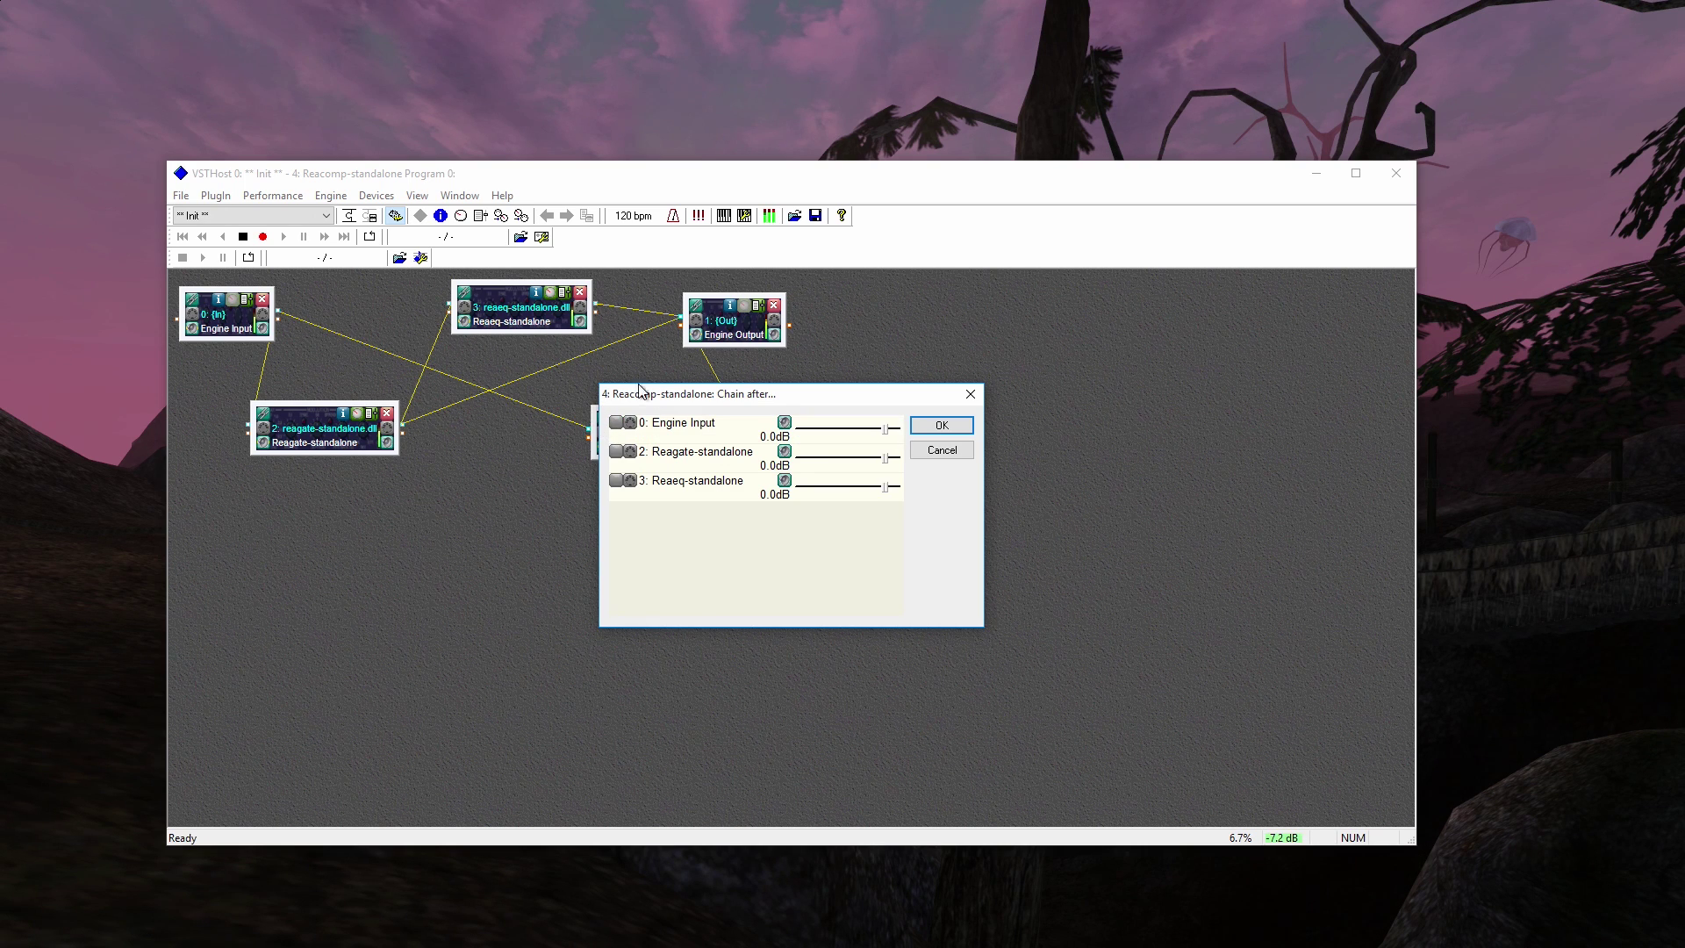
left_click(617, 481)
left_click(941, 425)
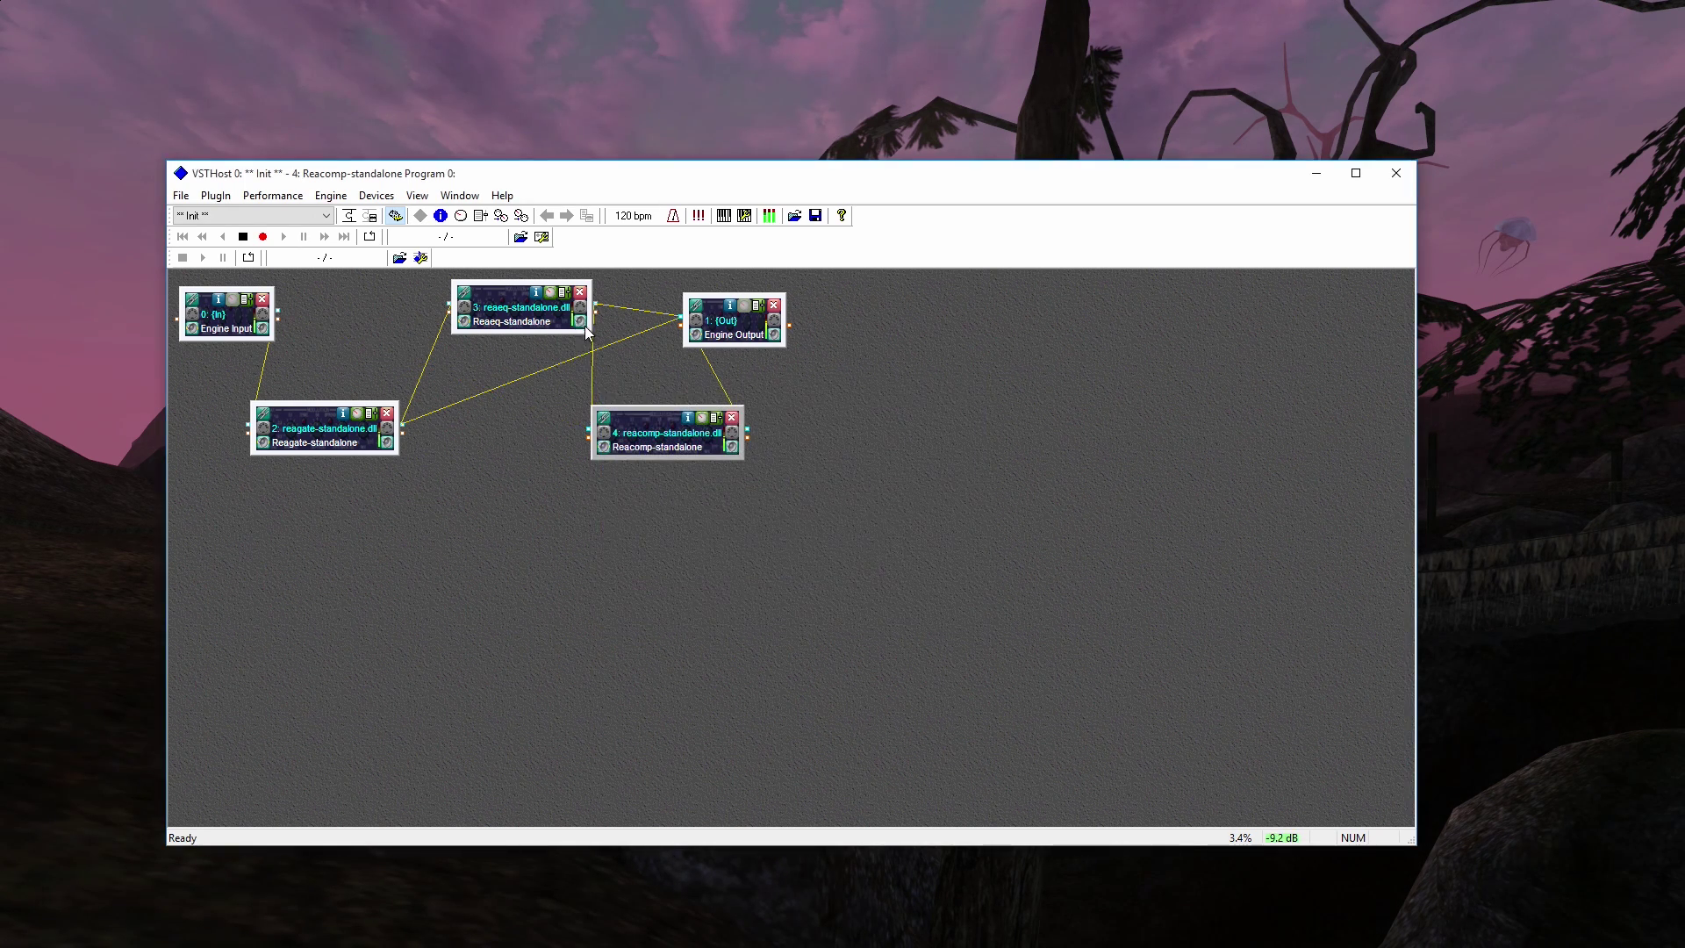
Step: Move Engine Output away from the plugins and unlink it from Reagate and Reaeq, leaving only Reacomp-standalone as its source
left_click_drag(722, 321, 891, 295)
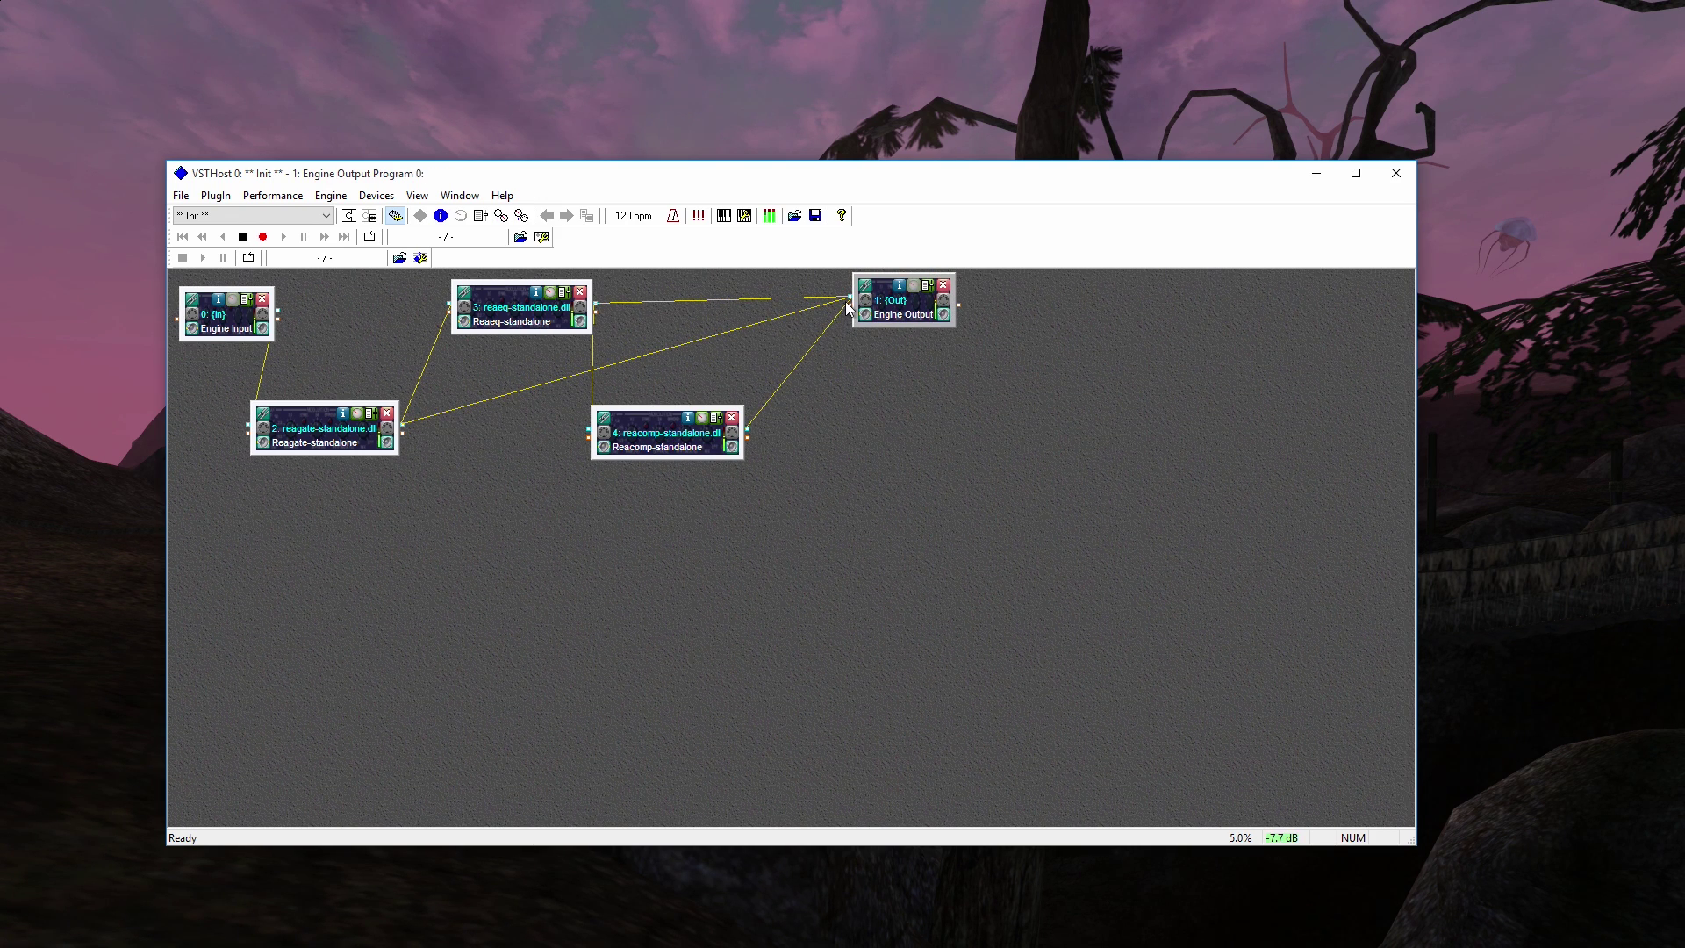
left_click(866, 286)
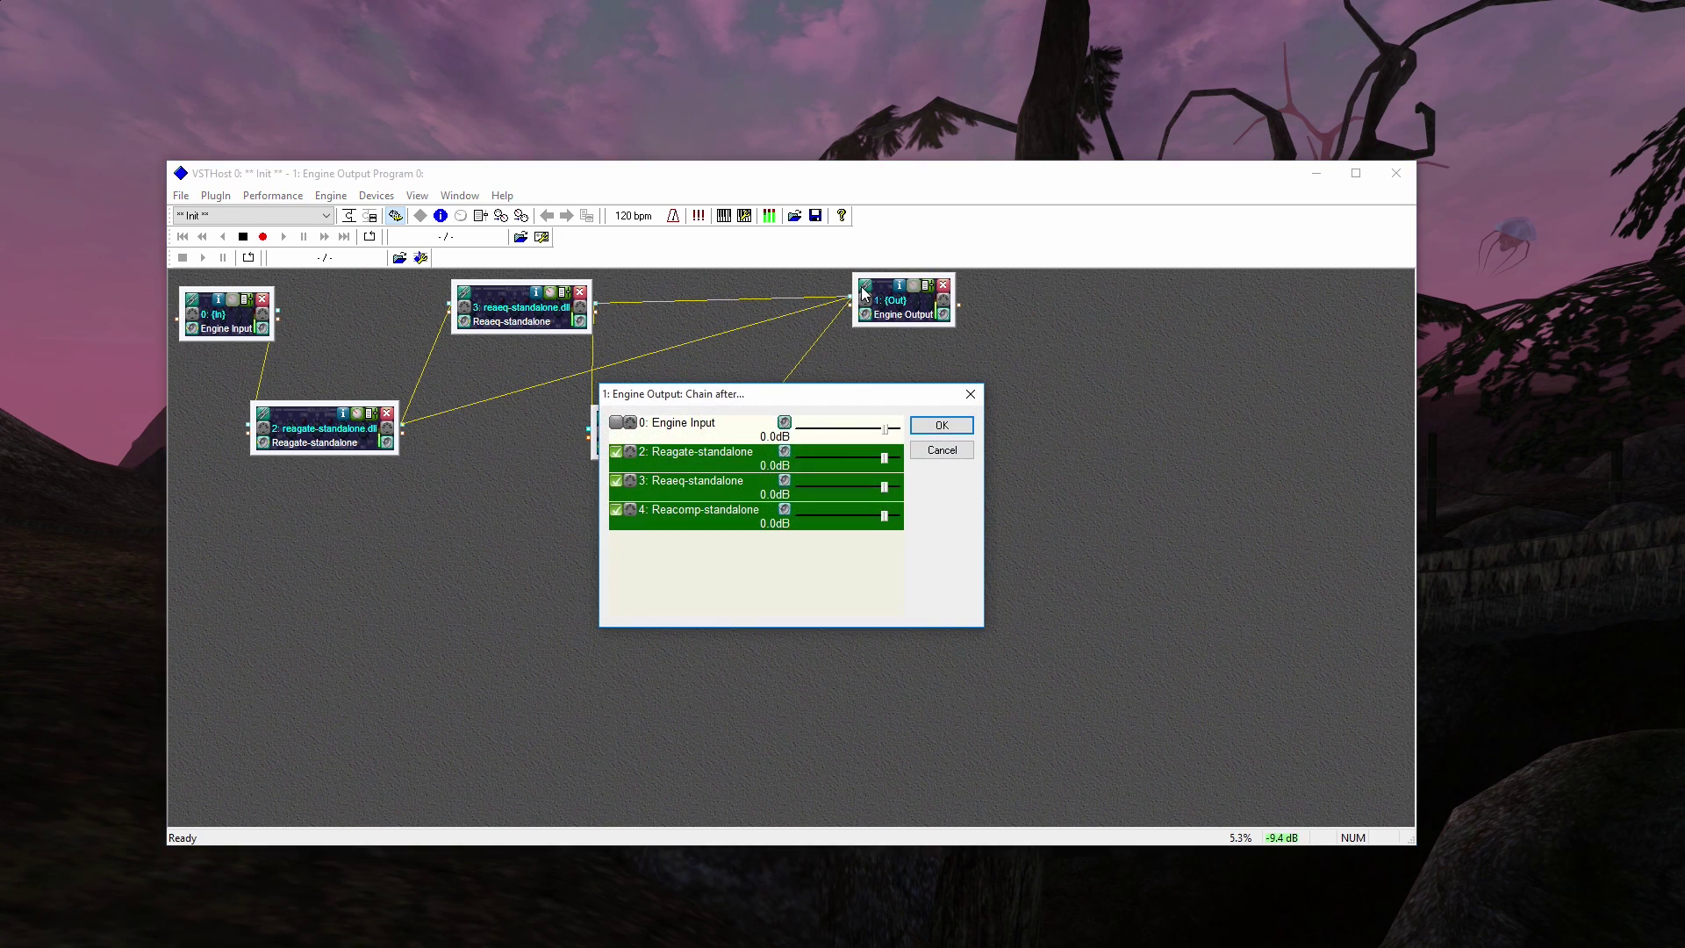
left_click(617, 452)
left_click(617, 481)
left_click(942, 425)
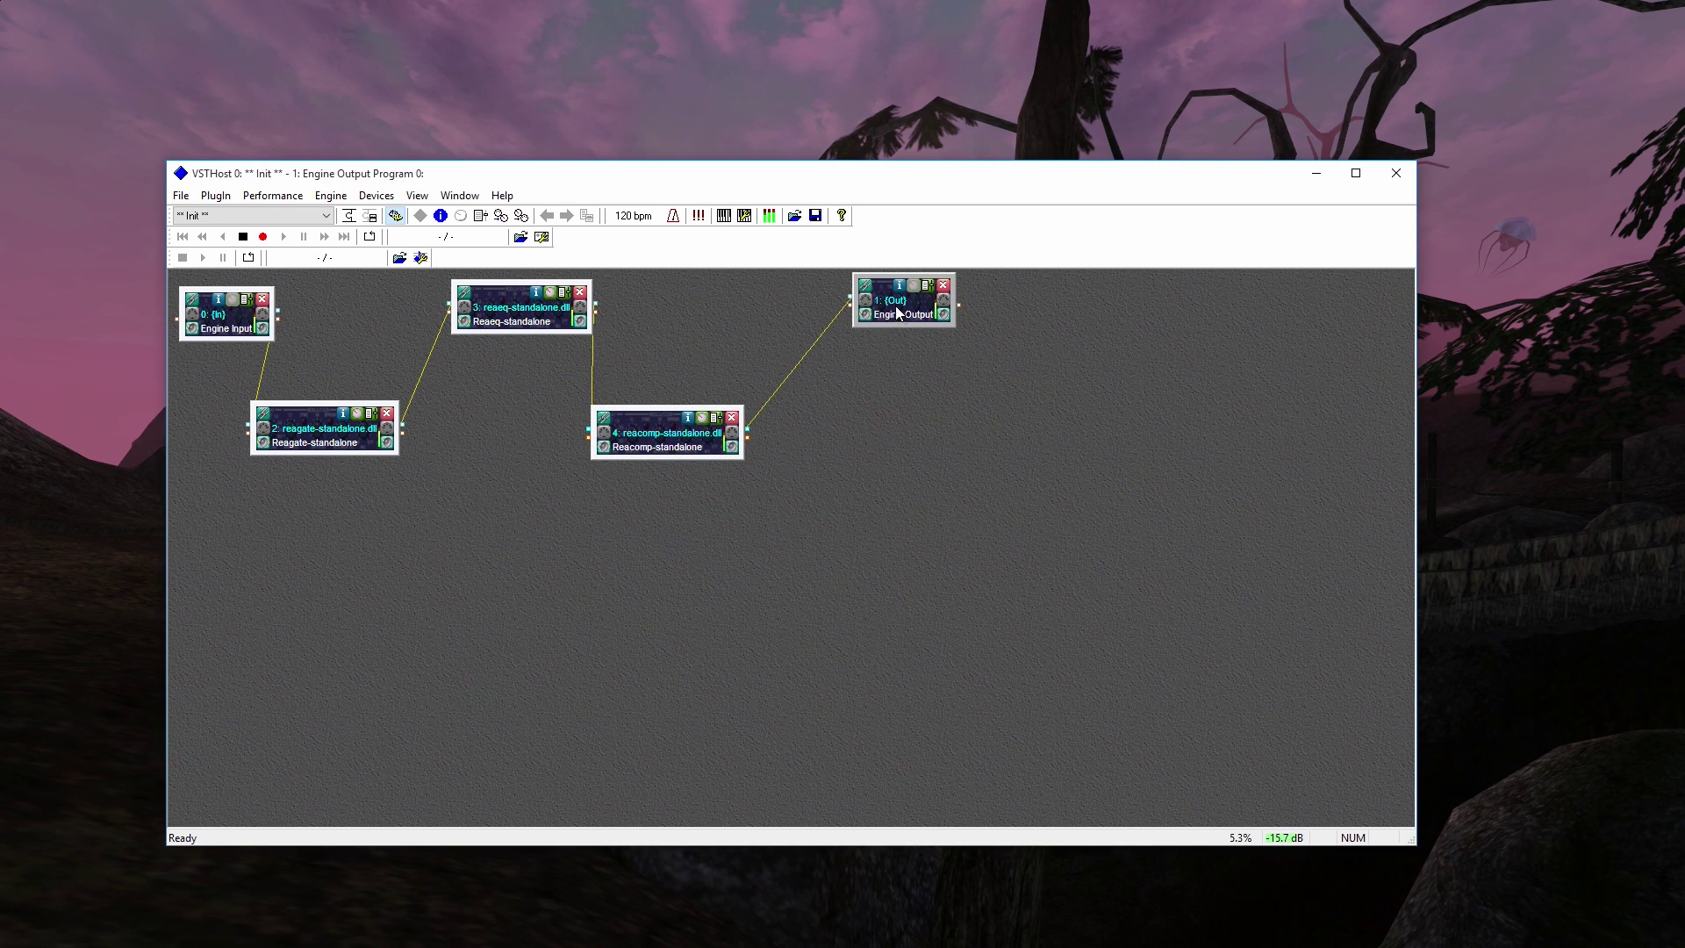
Step: Rearrange Engine Output, Reacomp, Reagate and Reaeq into a compact zigzag chain
left_click_drag(897, 312, 726, 316)
left_click_drag(649, 411, 603, 401)
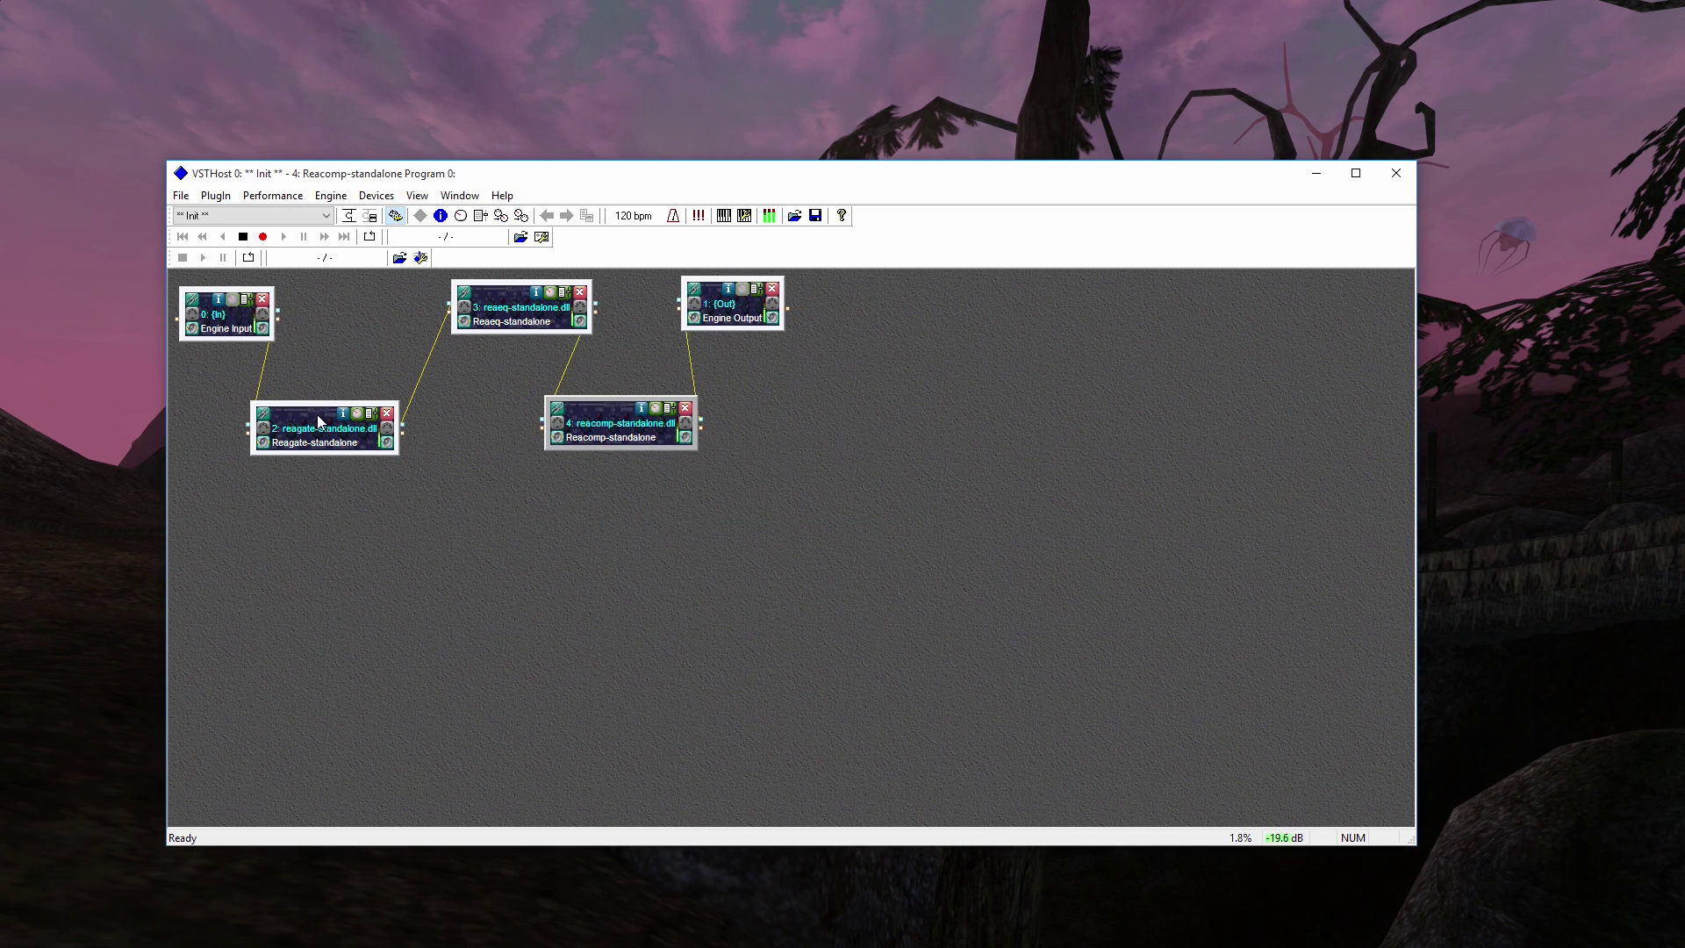
left_click_drag(317, 409, 336, 390)
left_click_drag(510, 297, 455, 299)
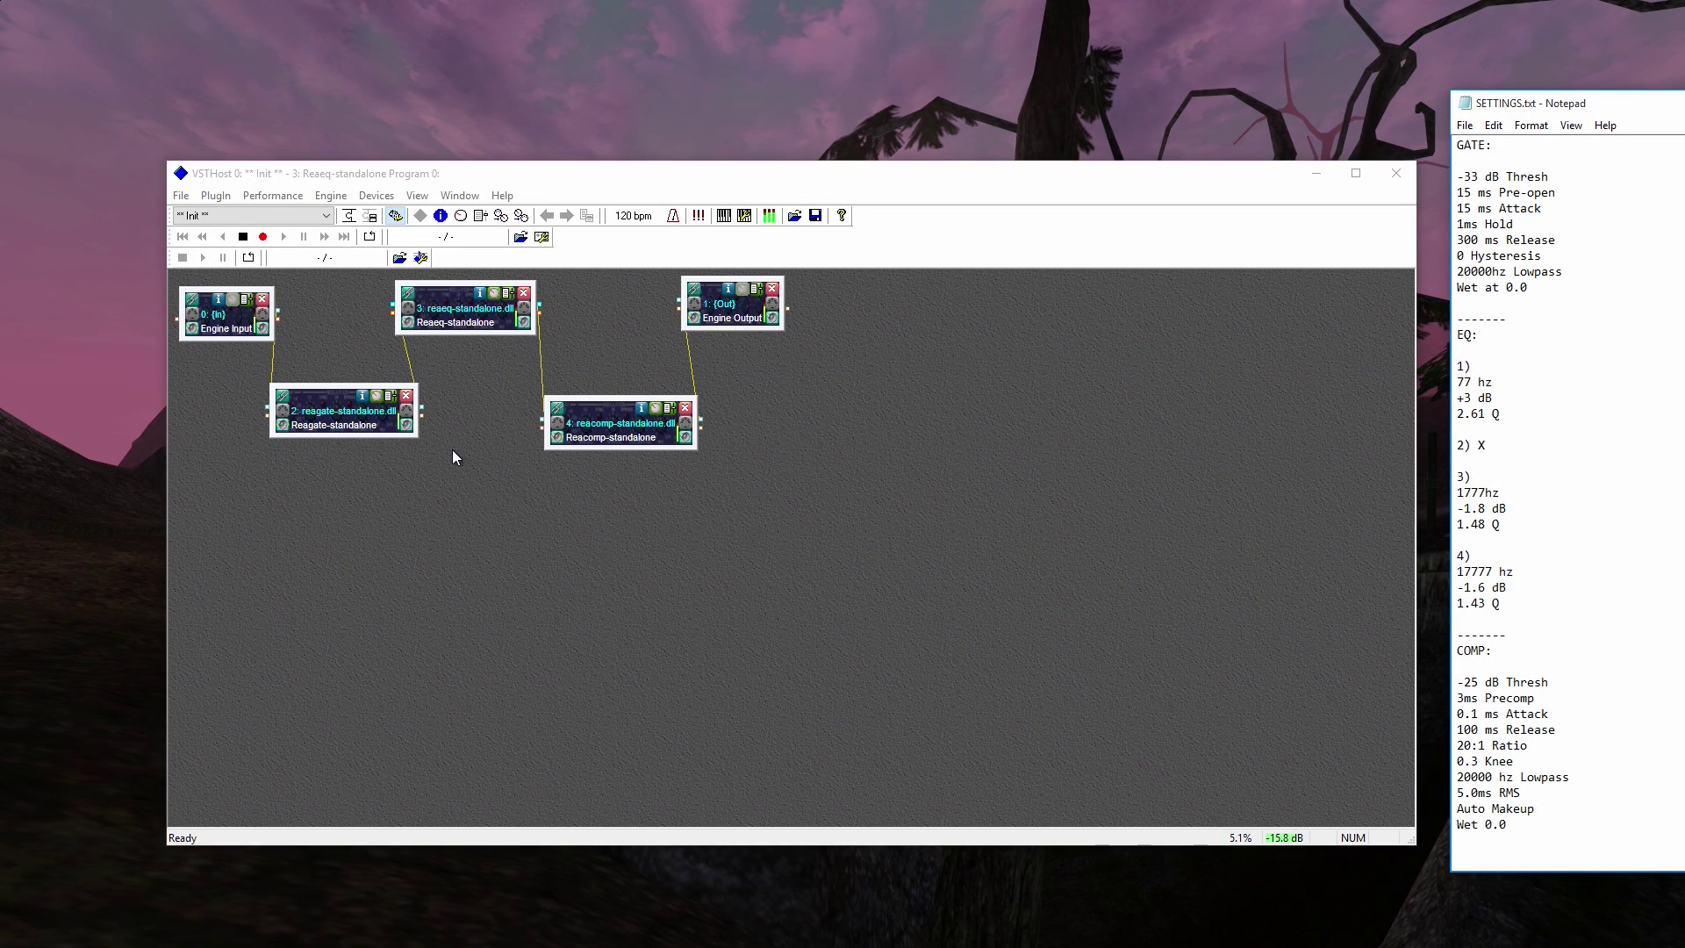
Step: Open the Reagate and Reaeq plugin editors and position the windows below their modules
left_click(376, 397)
left_click_drag(307, 399, 307, 469)
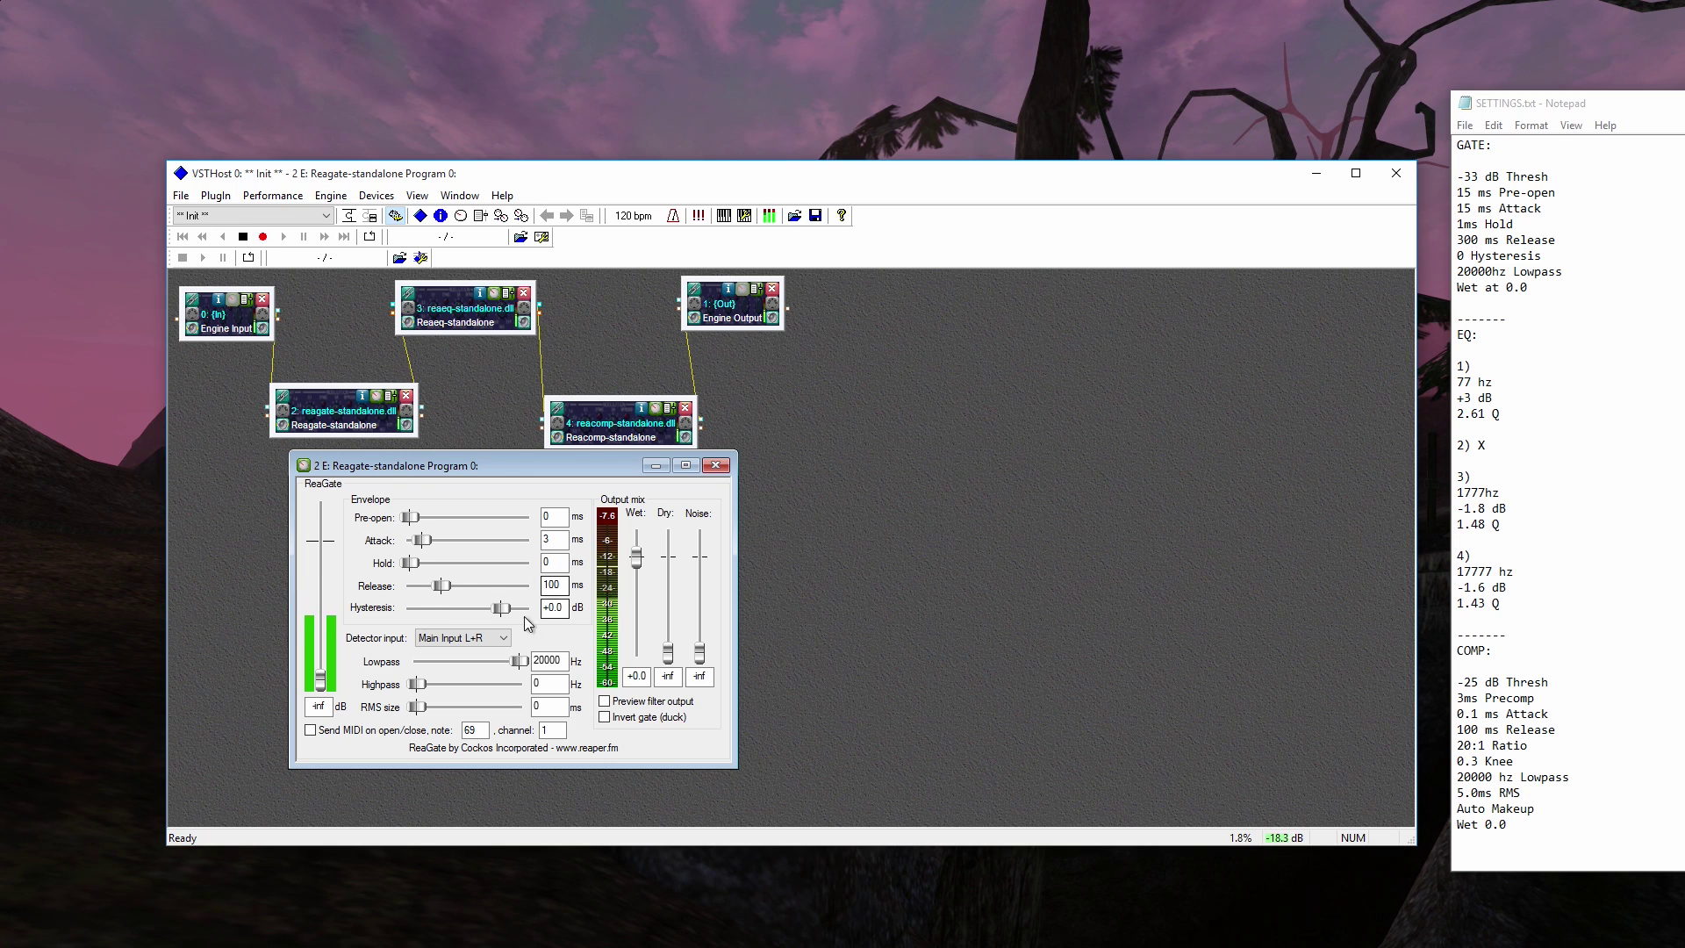
left_click(495, 300)
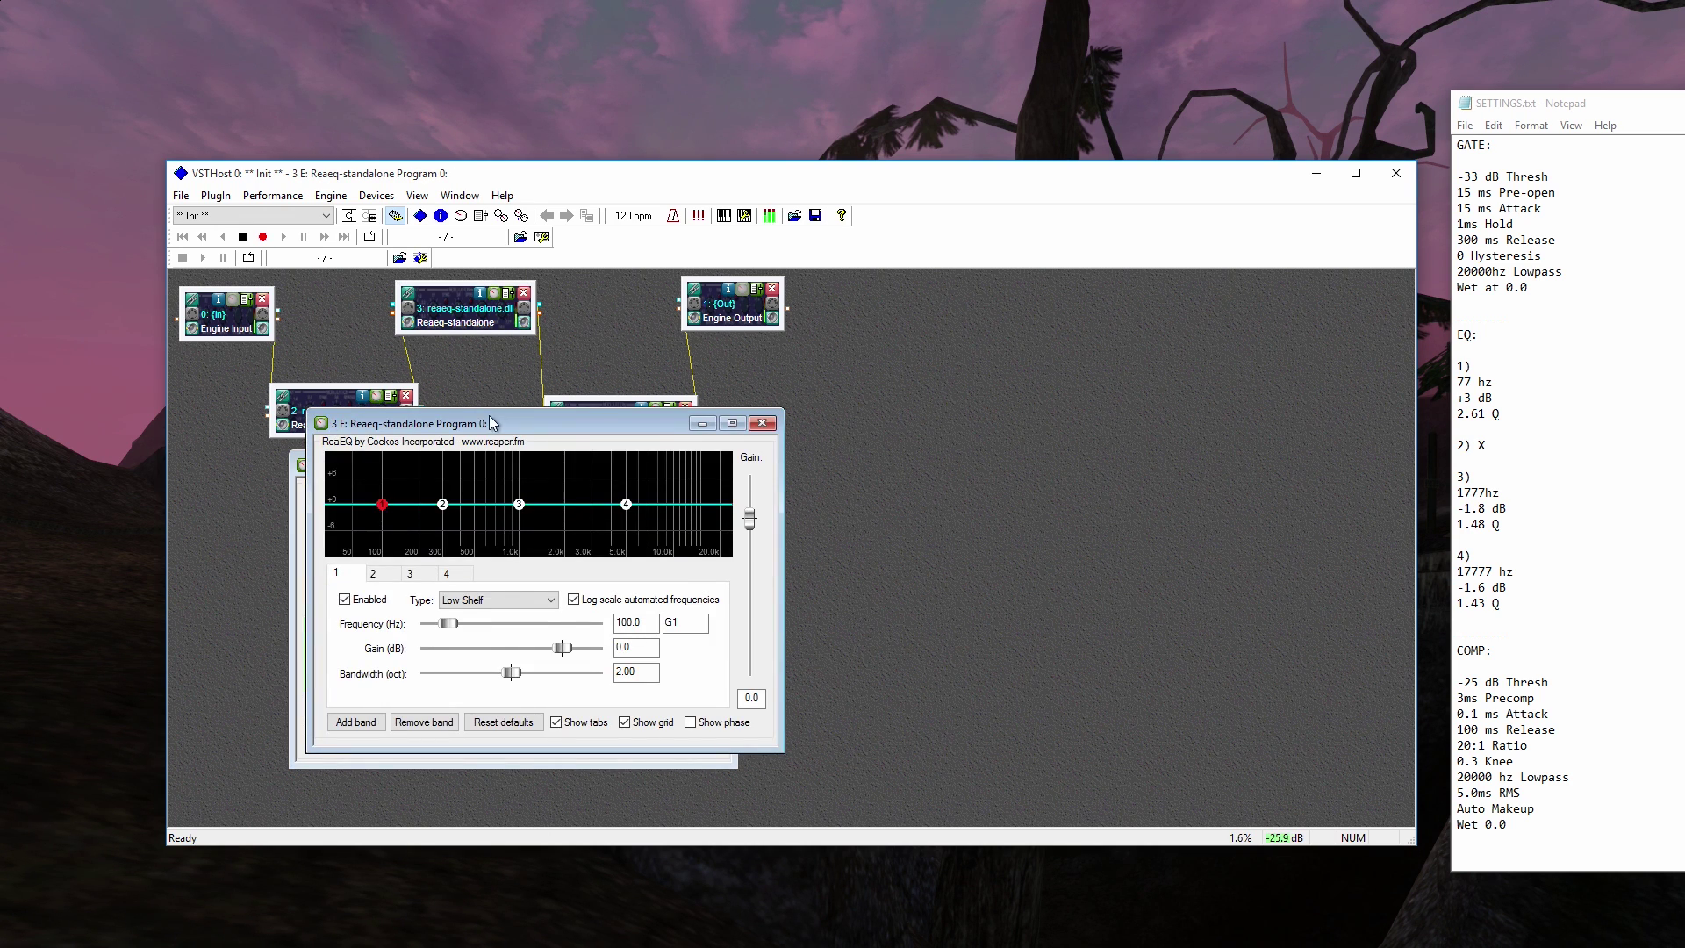
Step: Move the Reaeq editor aside, open the Reacomp plugin editor and place it above the Reaeq window
left_click_drag(488, 414, 933, 423)
left_click(657, 408)
left_click_drag(616, 442, 1004, 318)
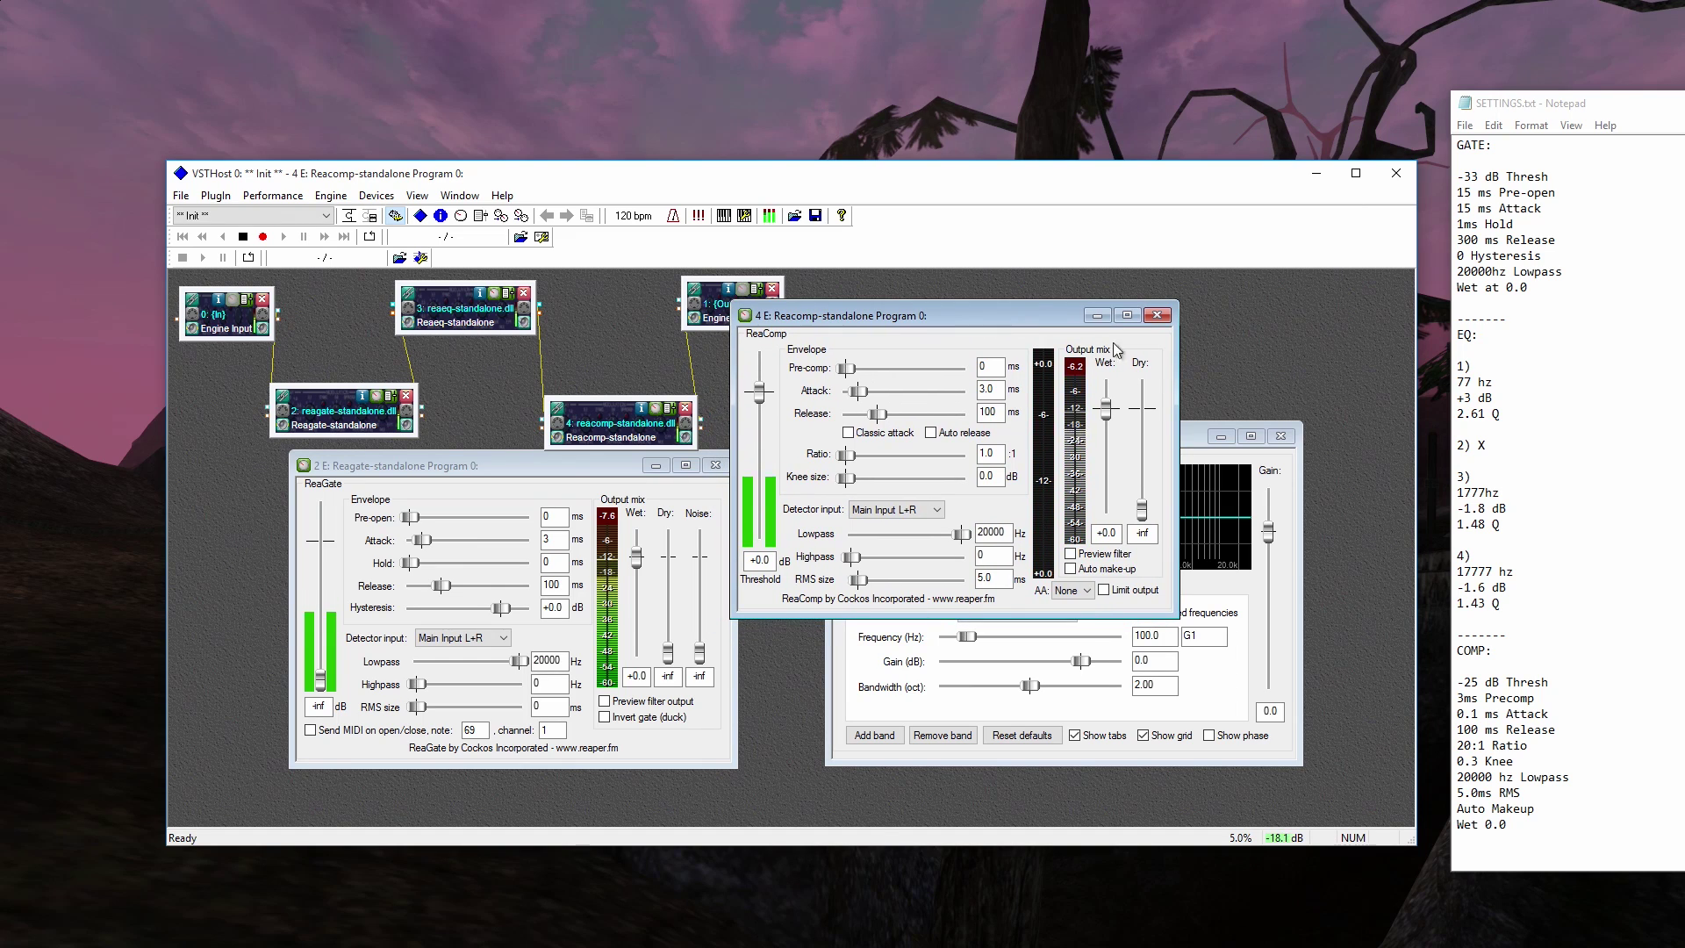
Step: Close the Reacomp, Reaeq and Reagate plugin editors
left_click(1161, 319)
left_click(1287, 437)
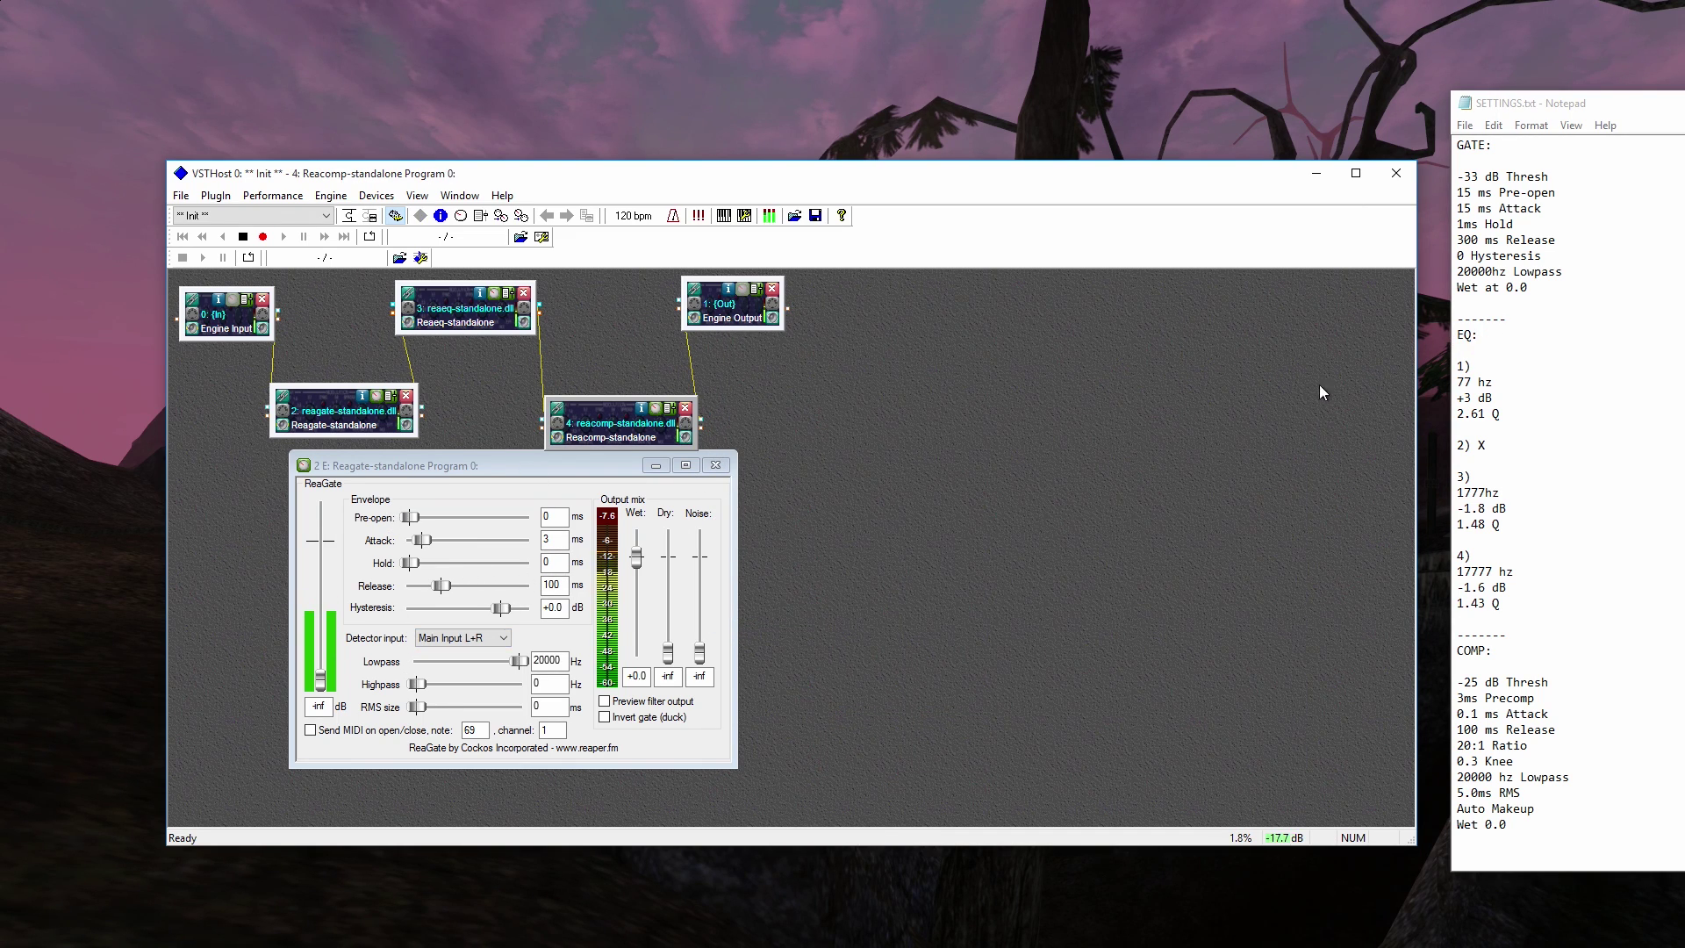
left_click_drag(1490, 351, 1510, 537)
left_click(1523, 637)
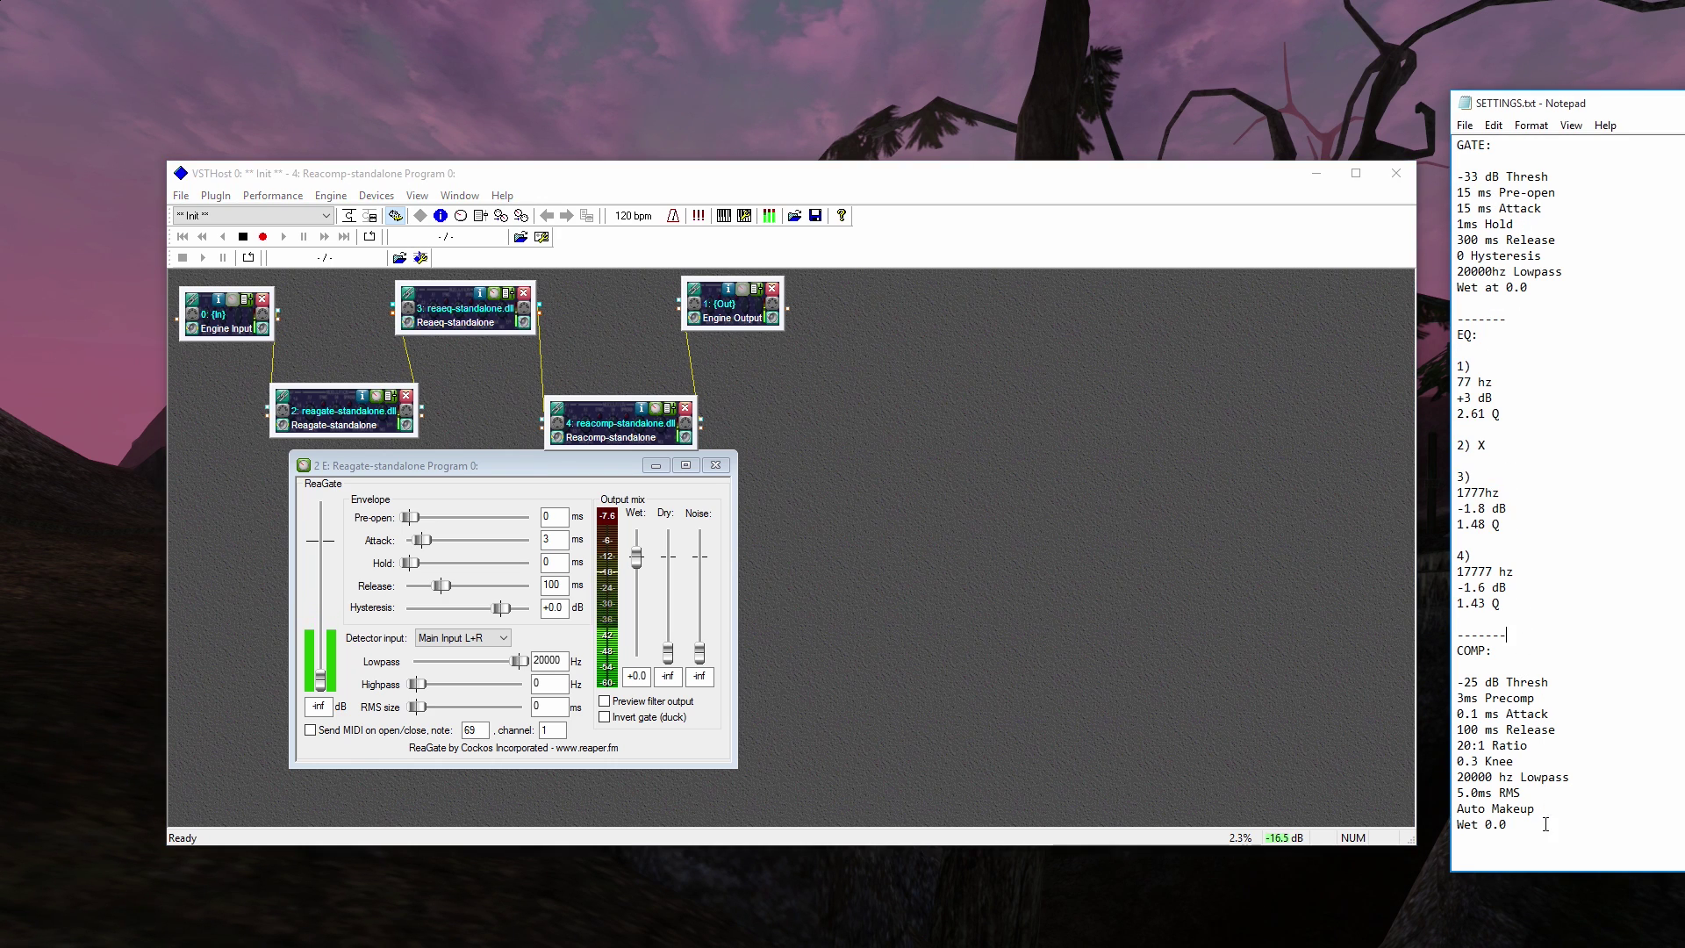
left_click_drag(1546, 824, 1532, 873)
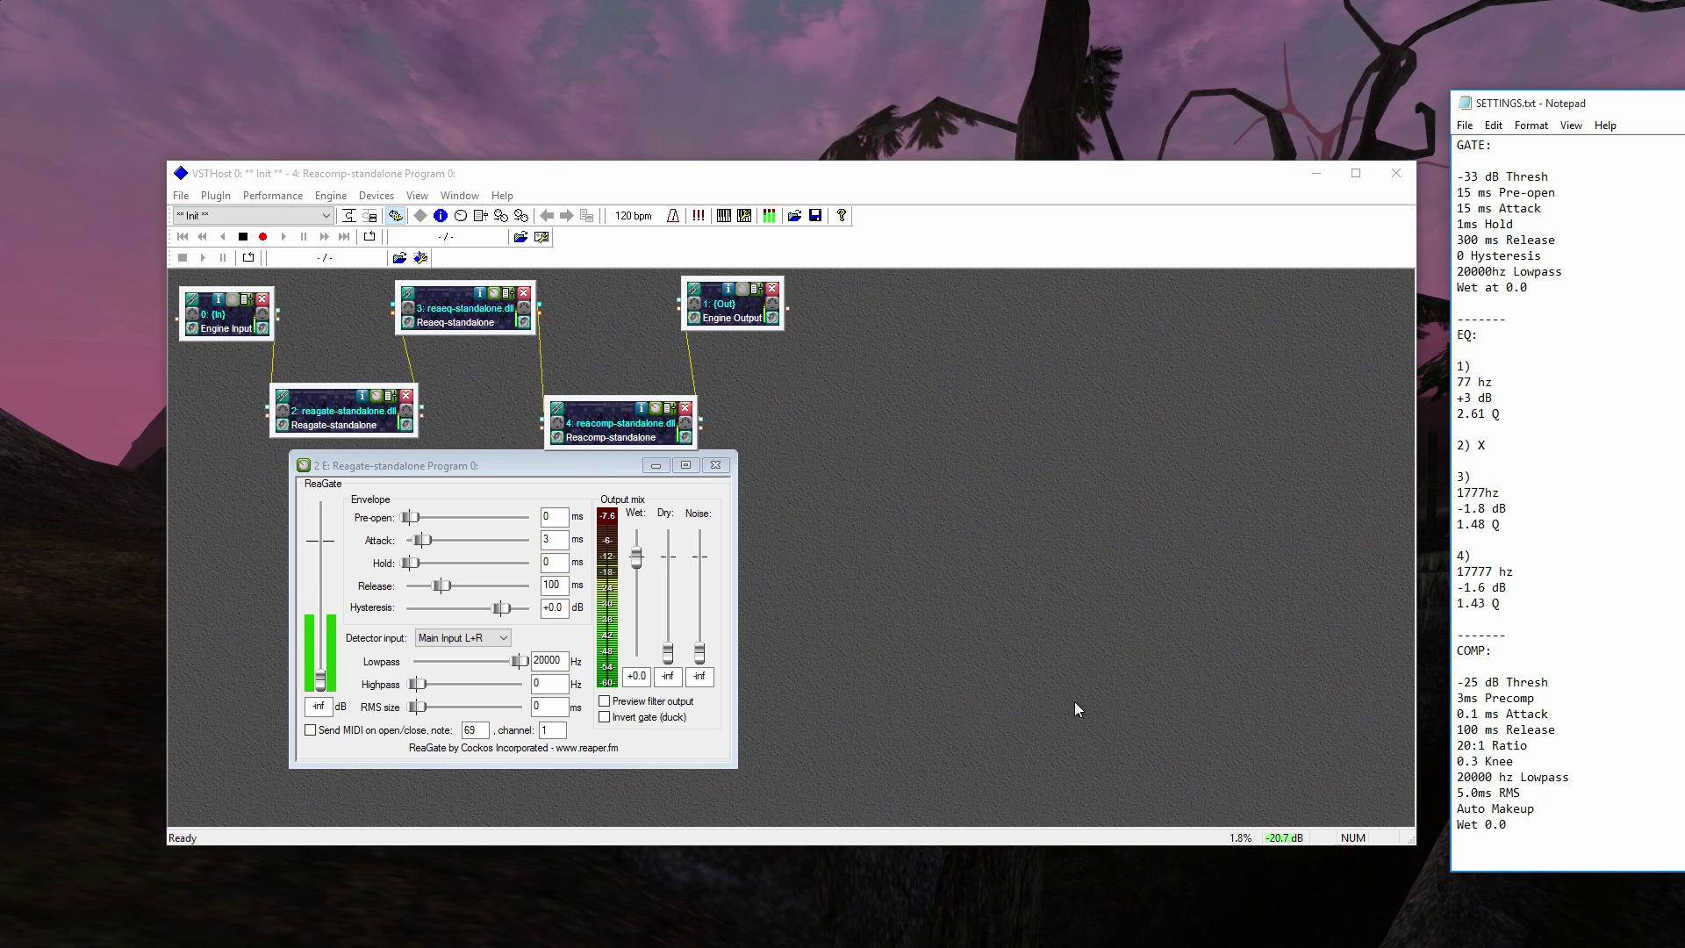
left_click(716, 466)
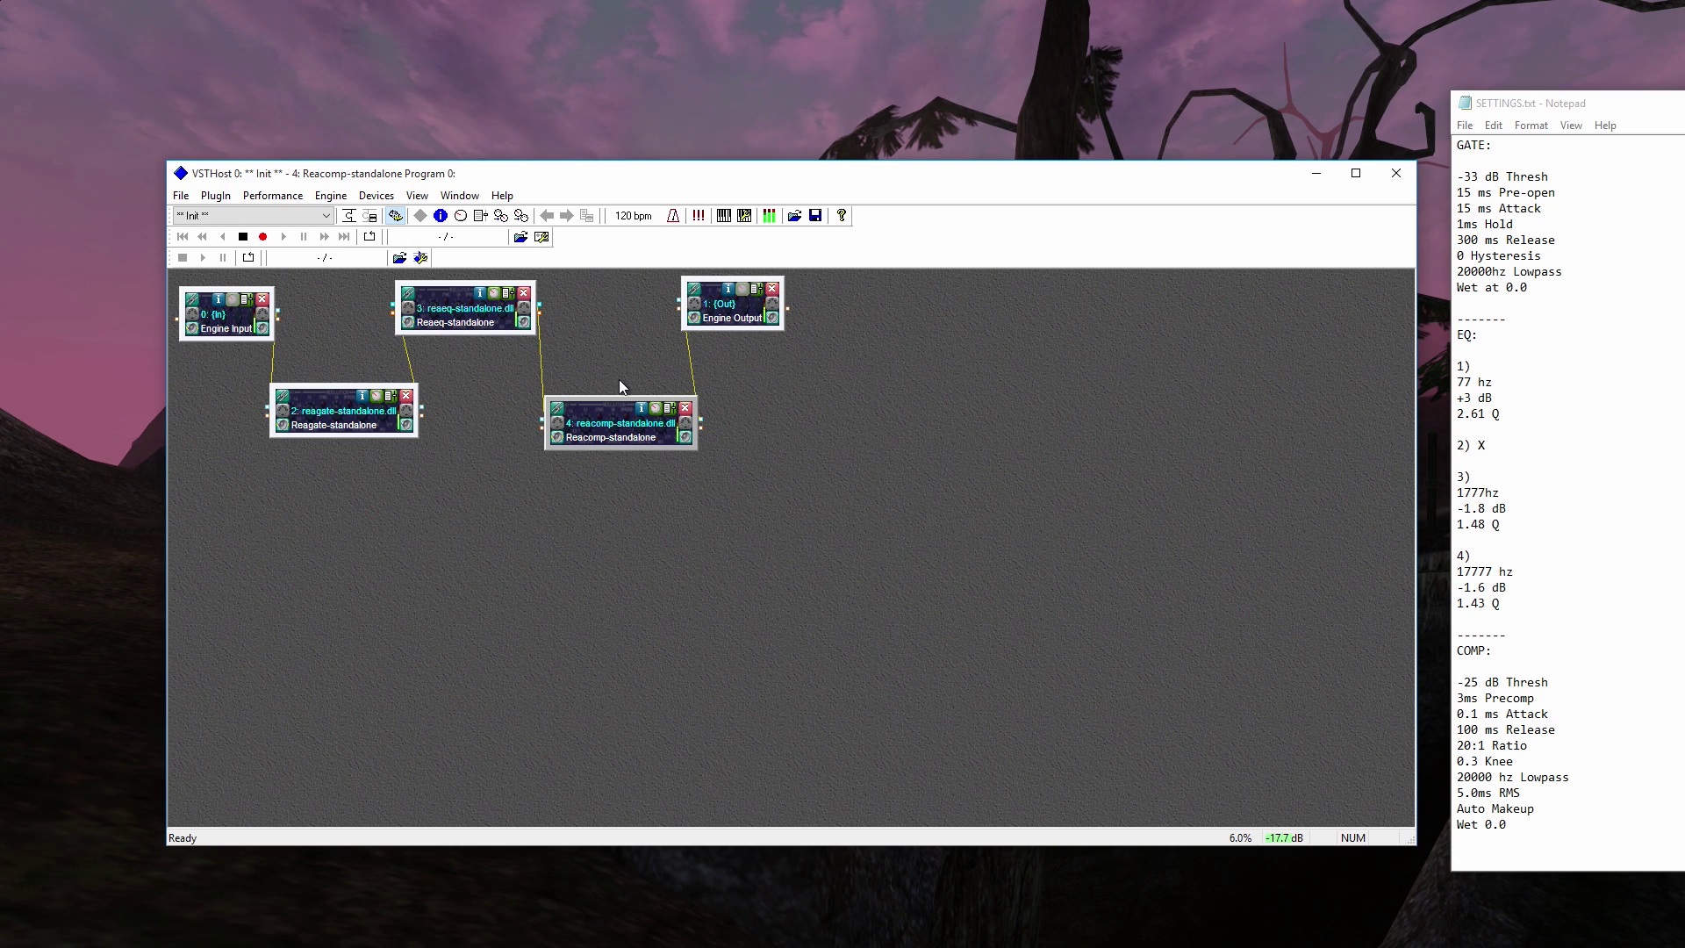
Step: Enable automatic saving of plugin banks for performances and briefly view the Reacomp editor
left_click(284, 197)
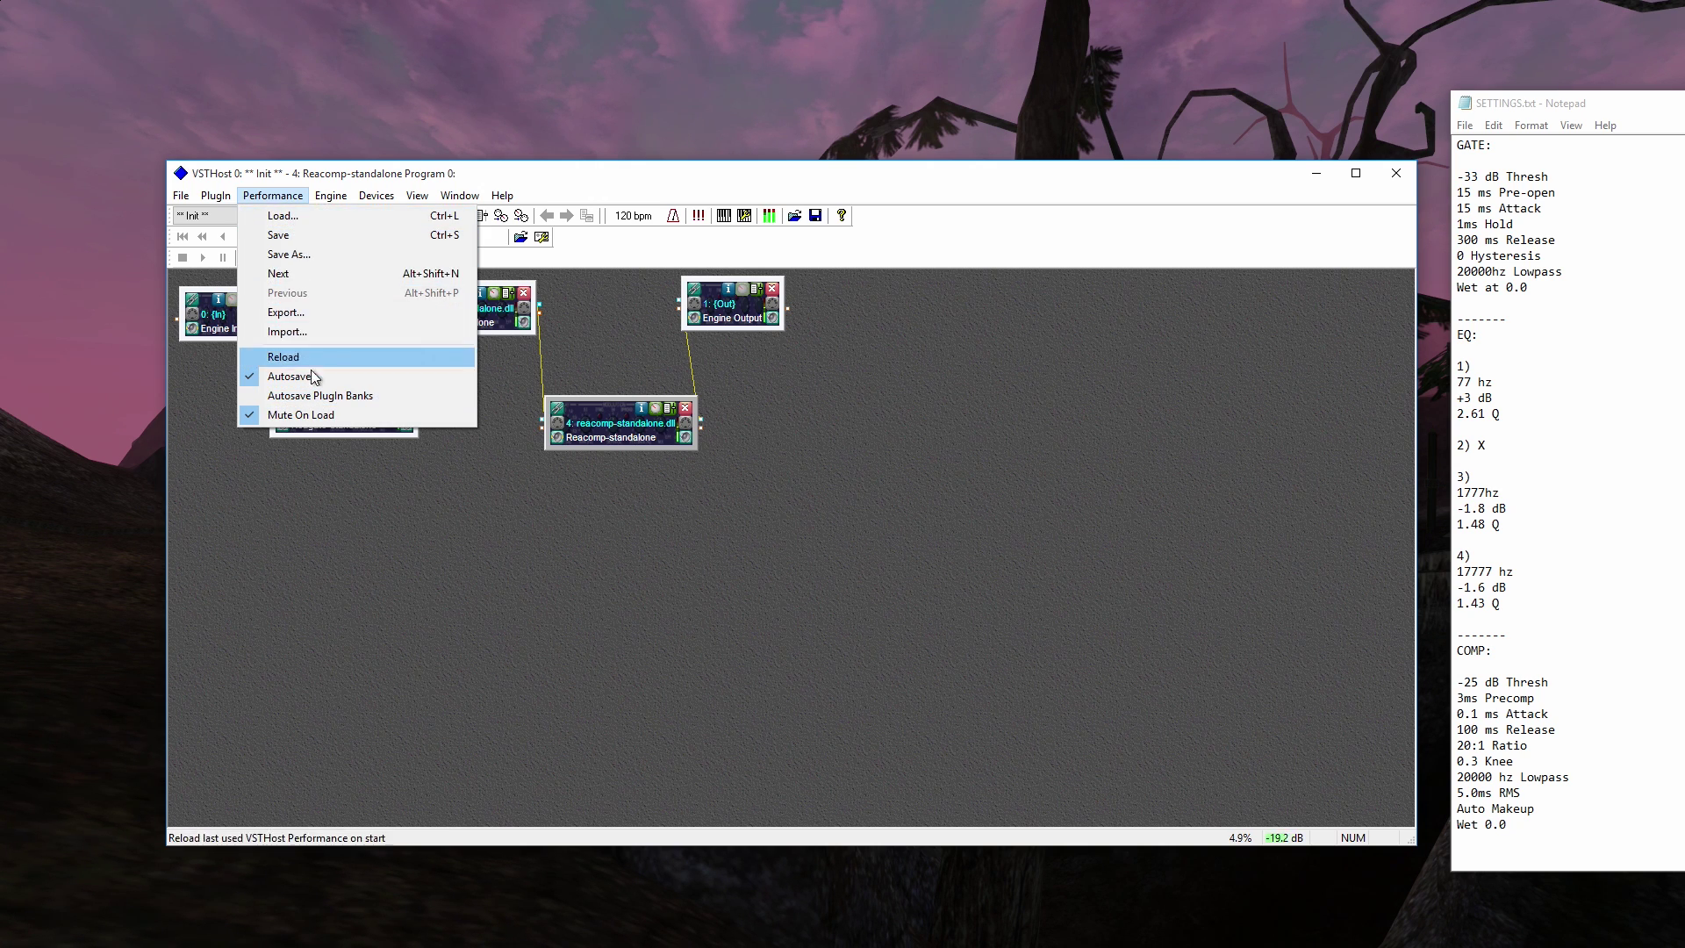
left_click(317, 400)
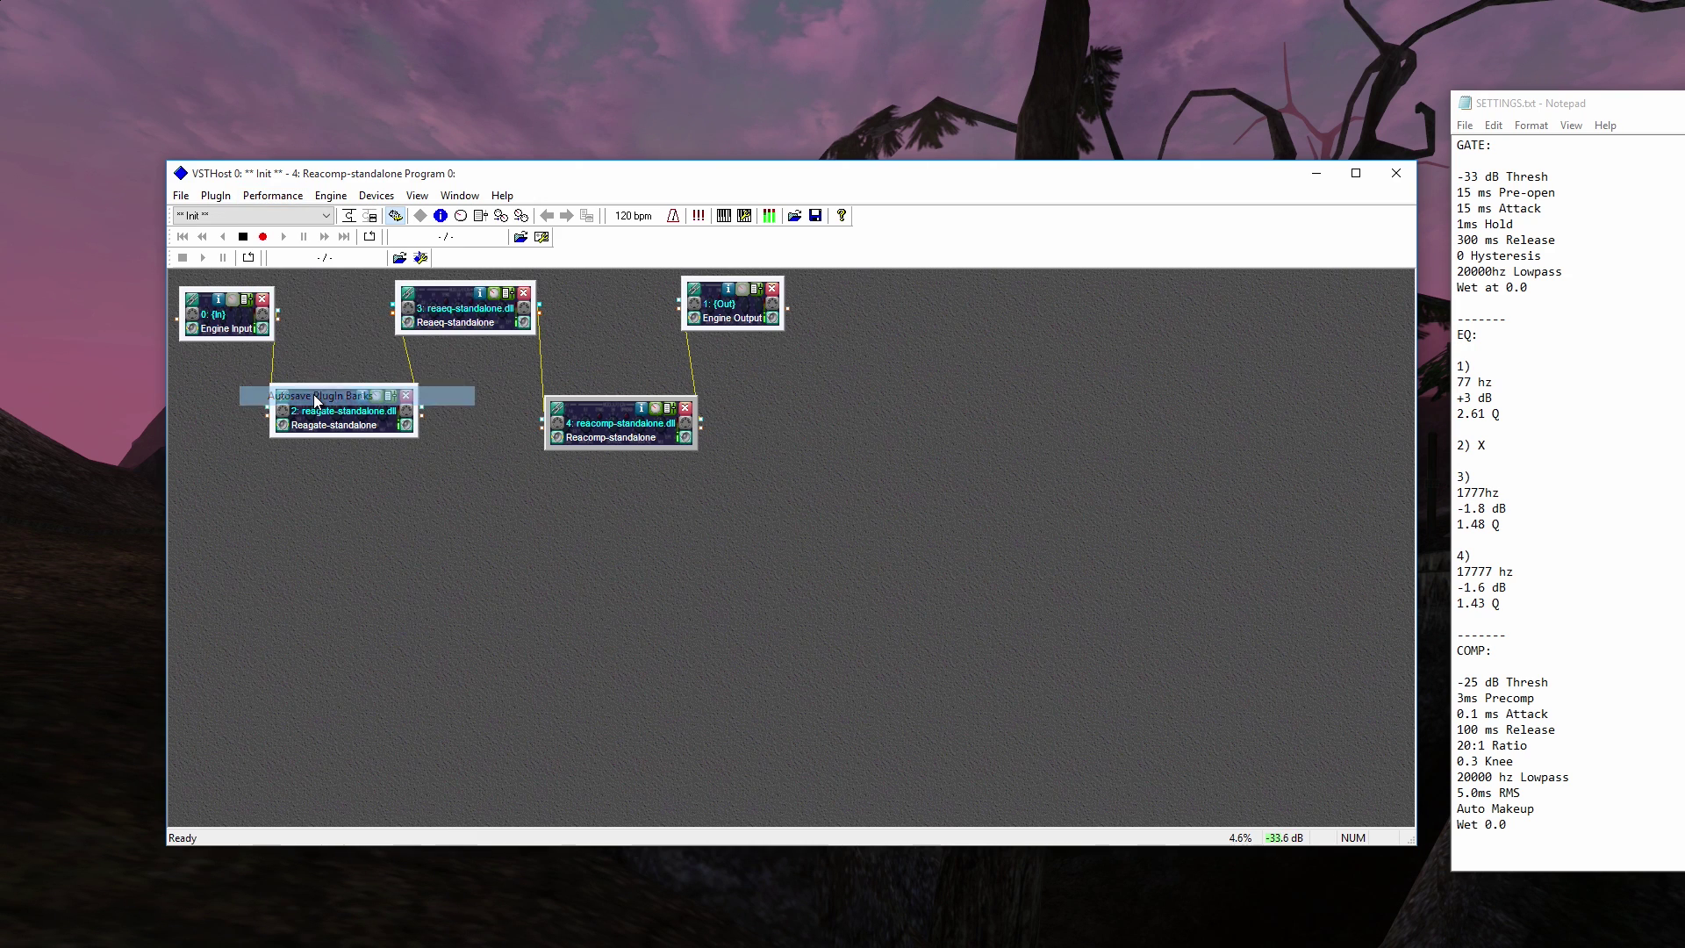
left_click(273, 195)
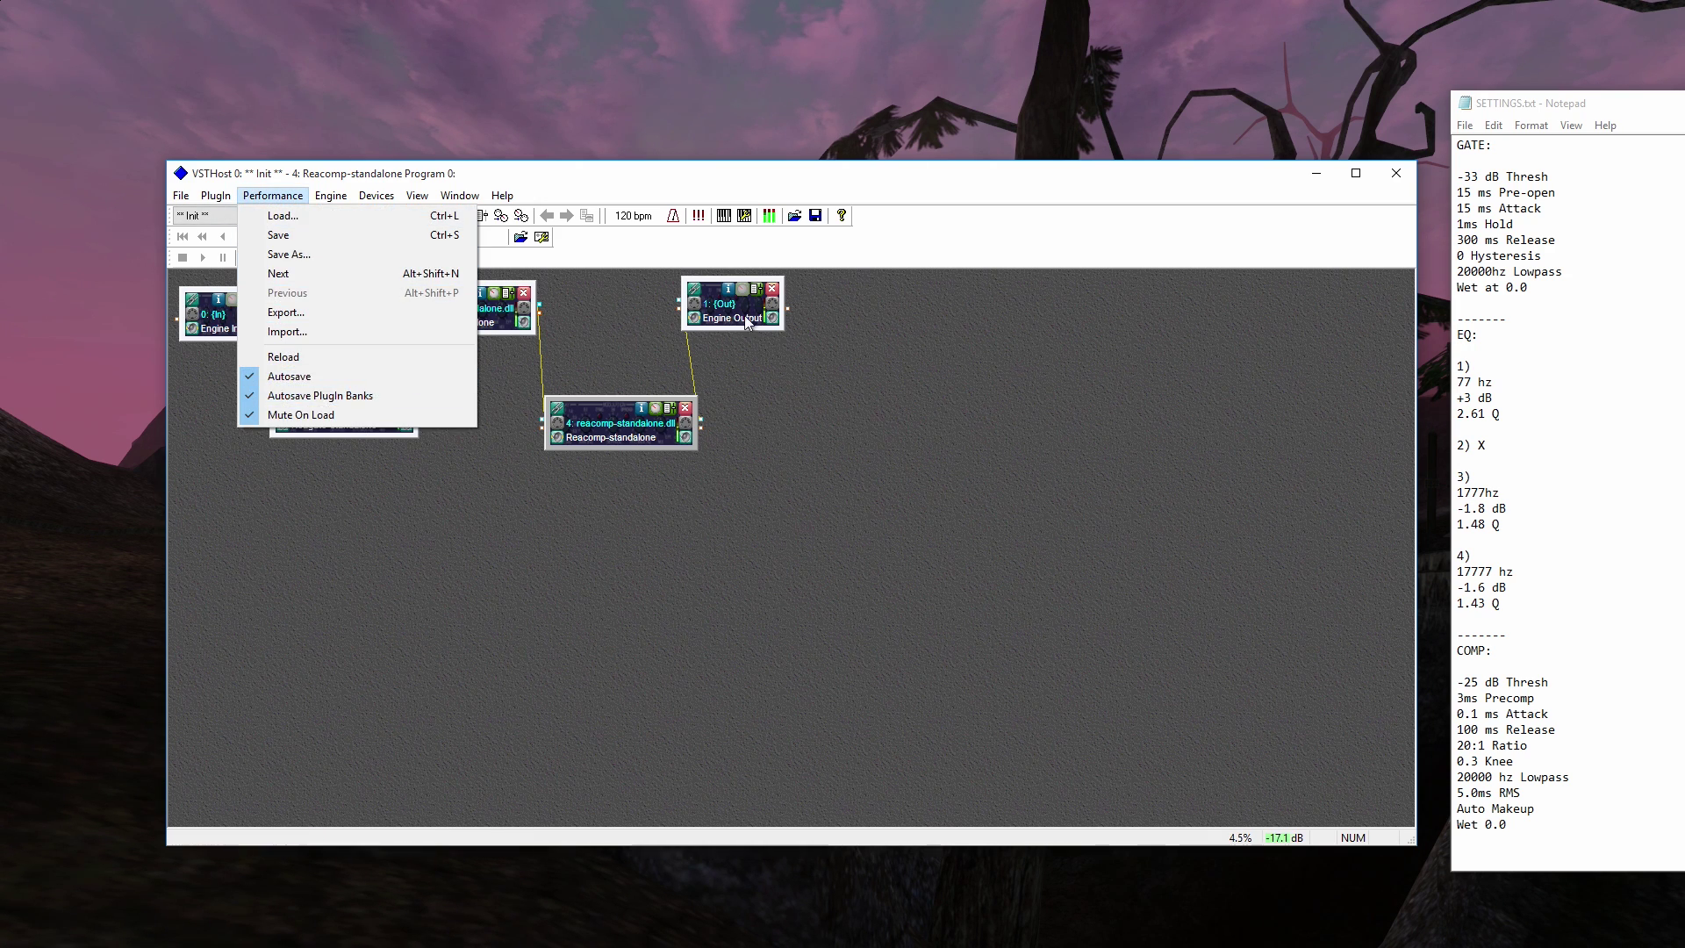
left_click(887, 293)
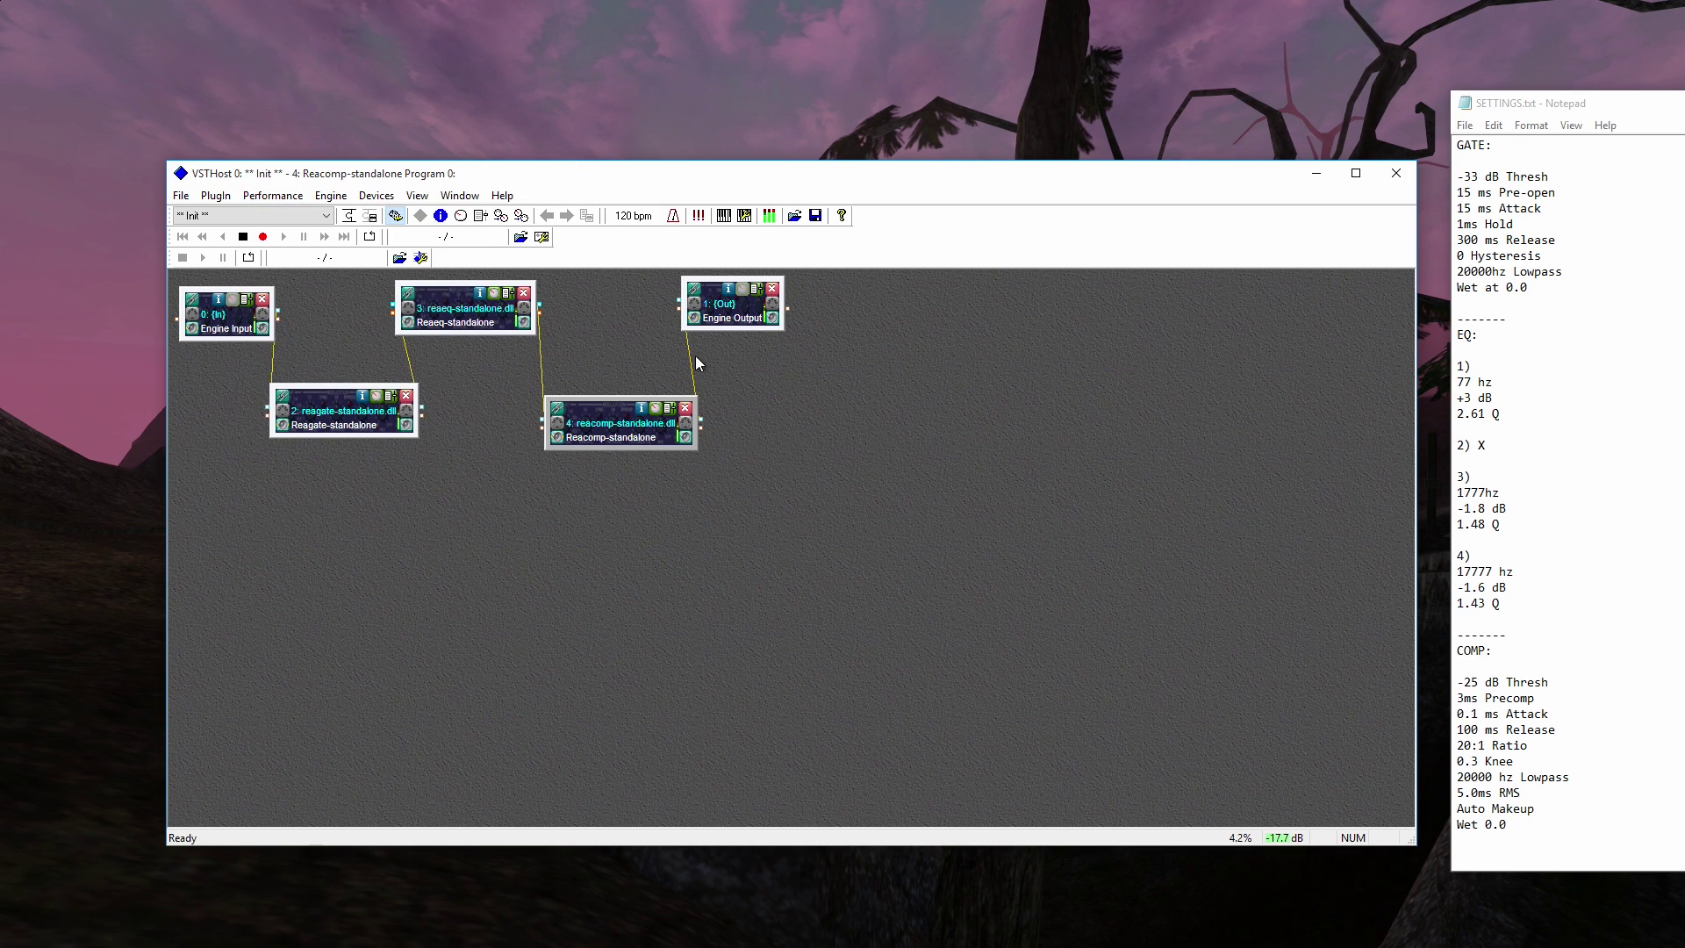
left_click(656, 409)
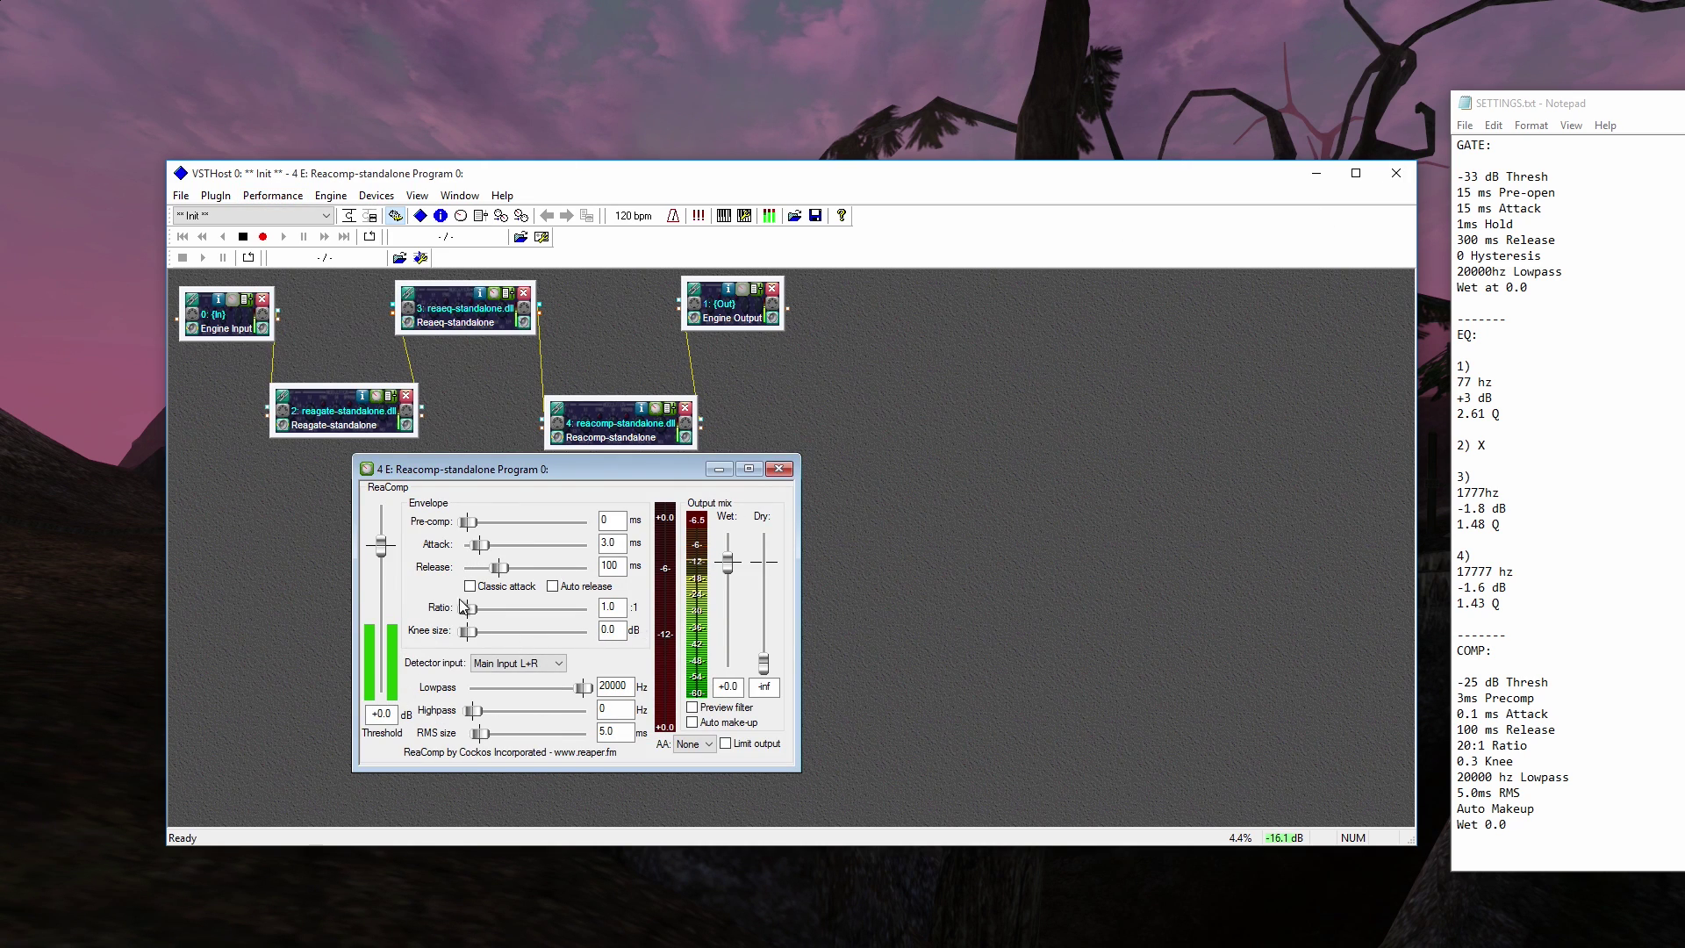
left_click(778, 469)
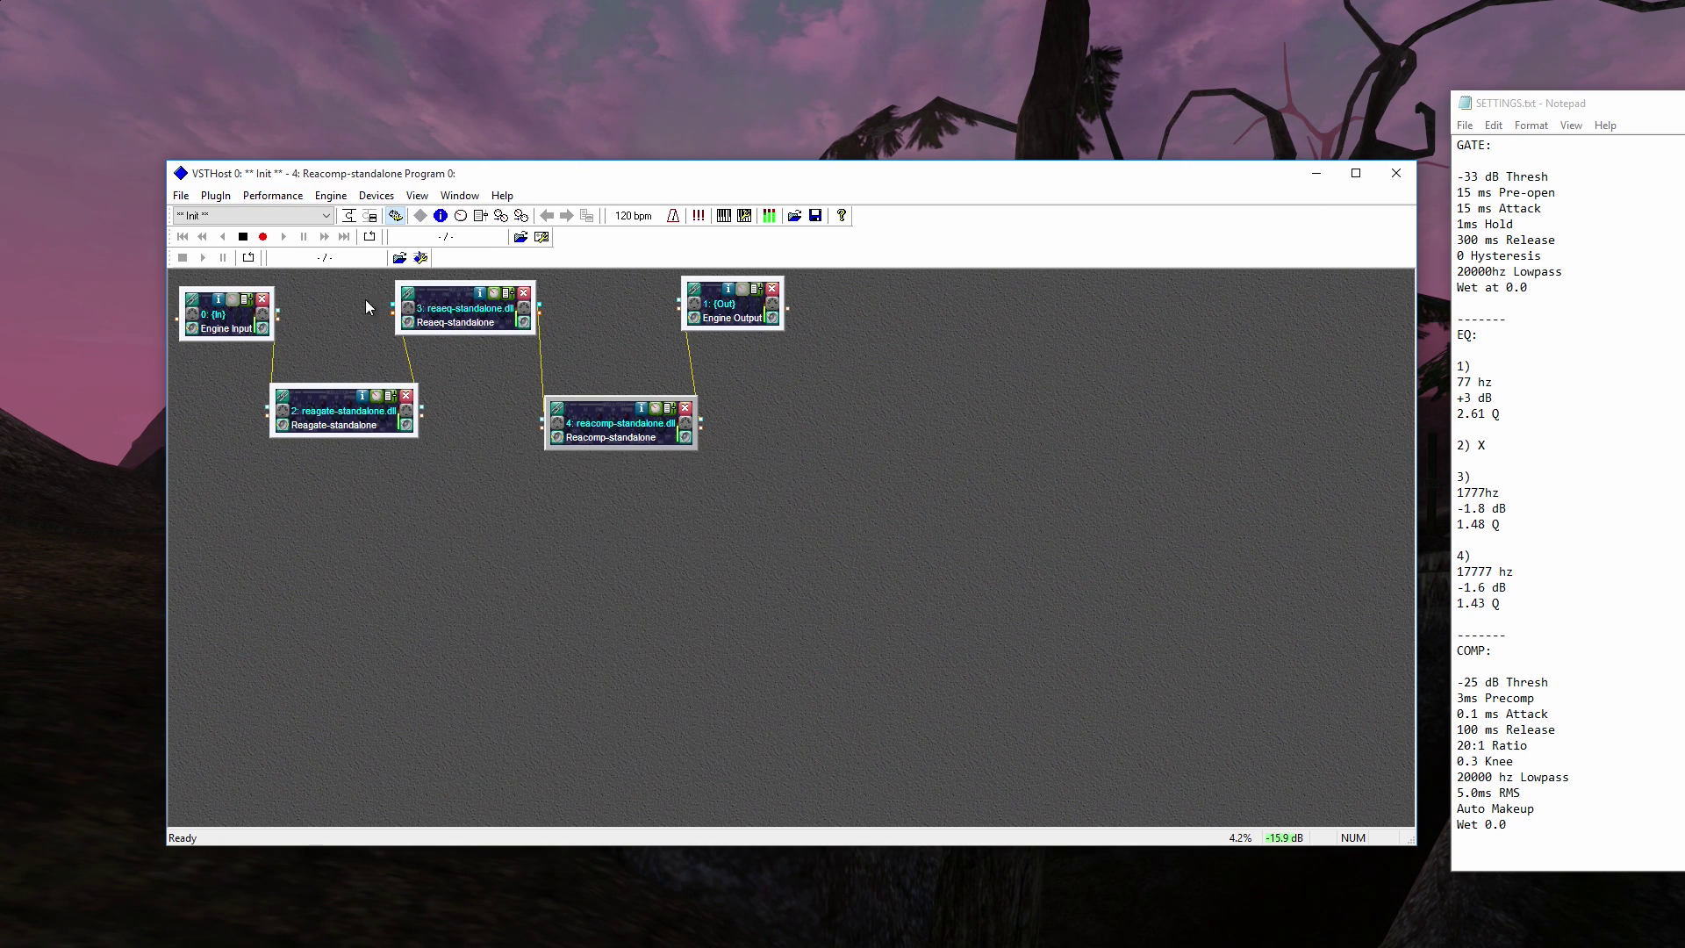
Step: Save the current performance in slot 000 under the name AT2020_Live
left_click(265, 200)
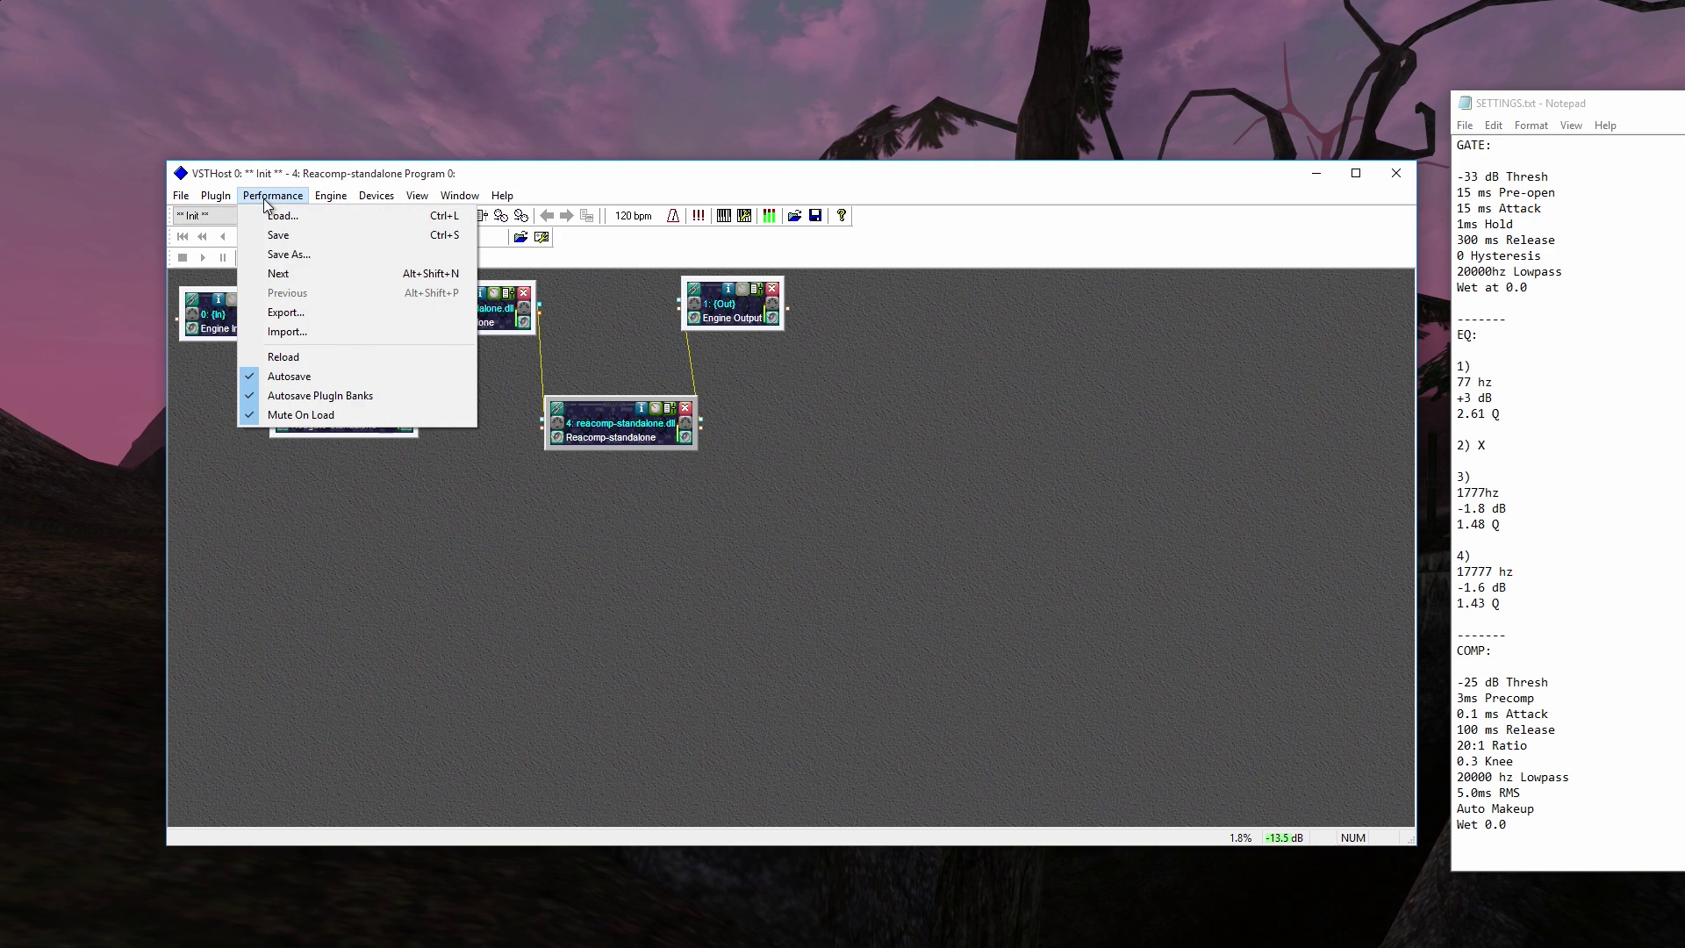
left_click(289, 253)
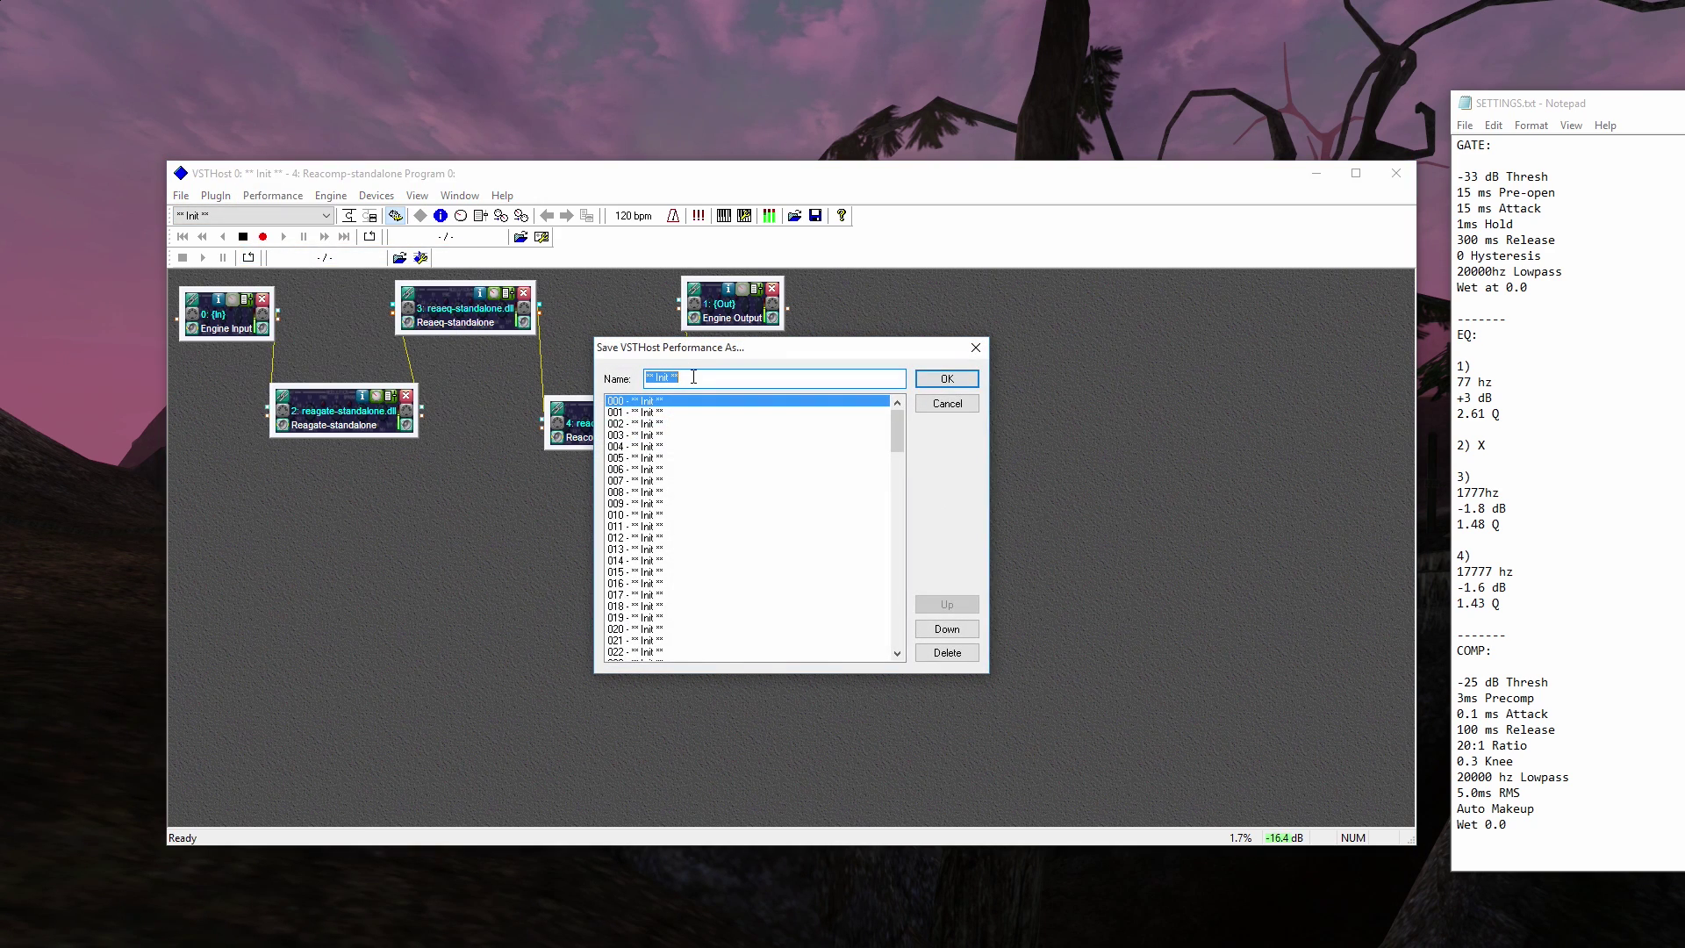
type("AT2020_Live")
key("Return")
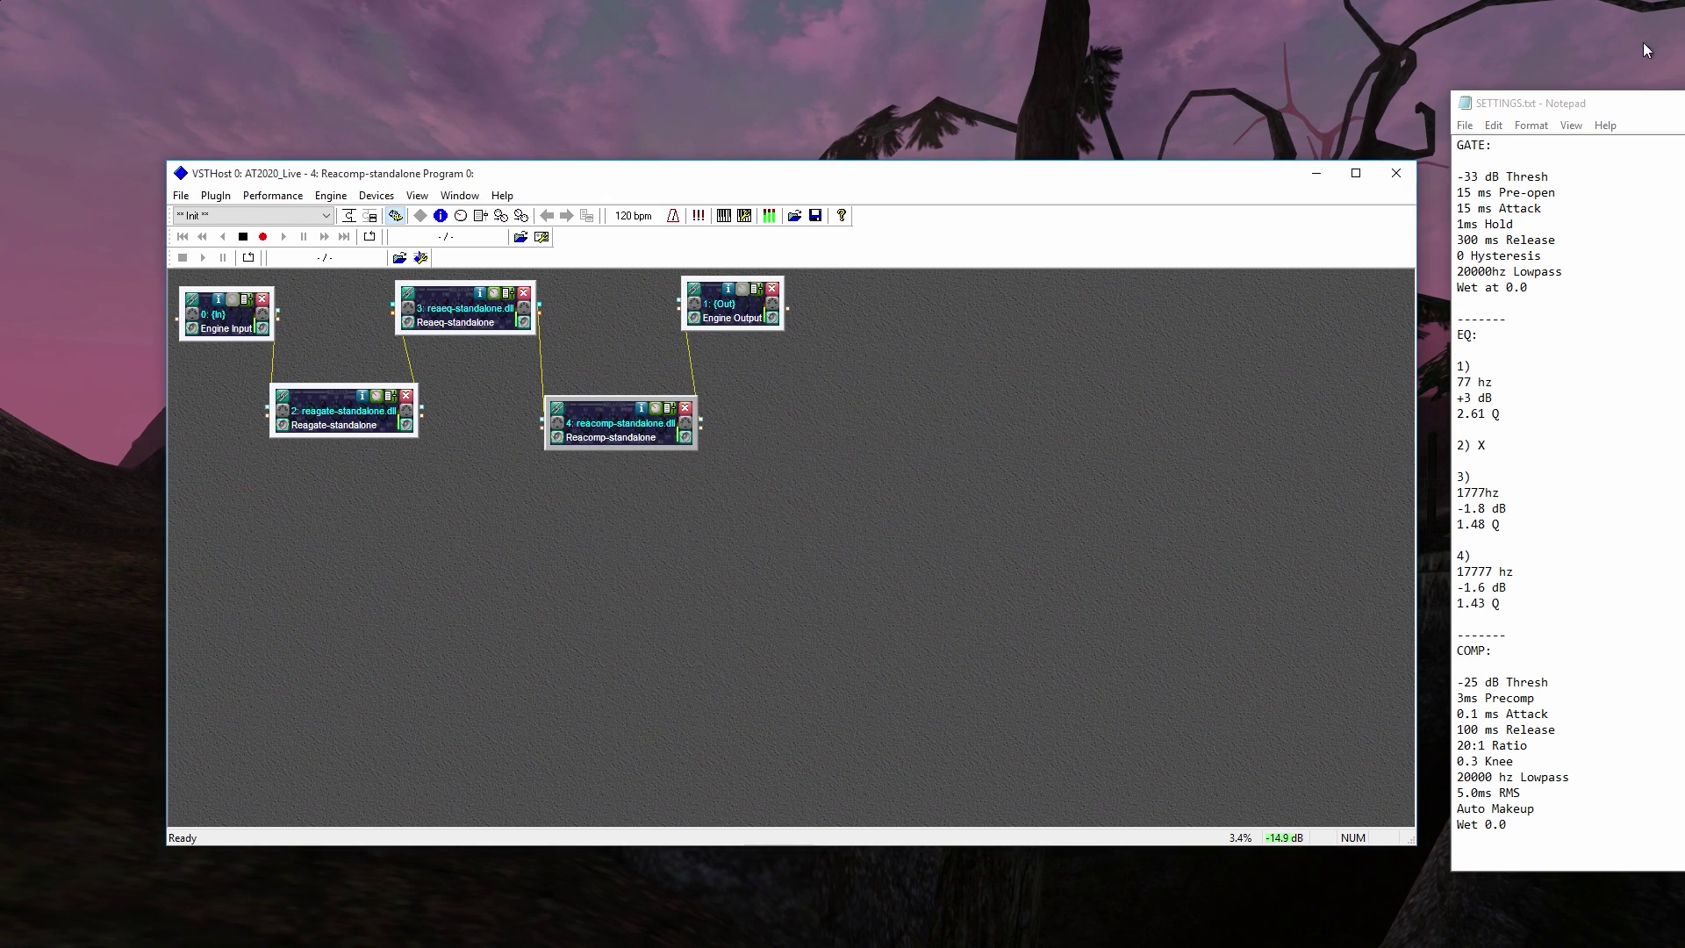
left_click(273, 195)
left_click(281, 235)
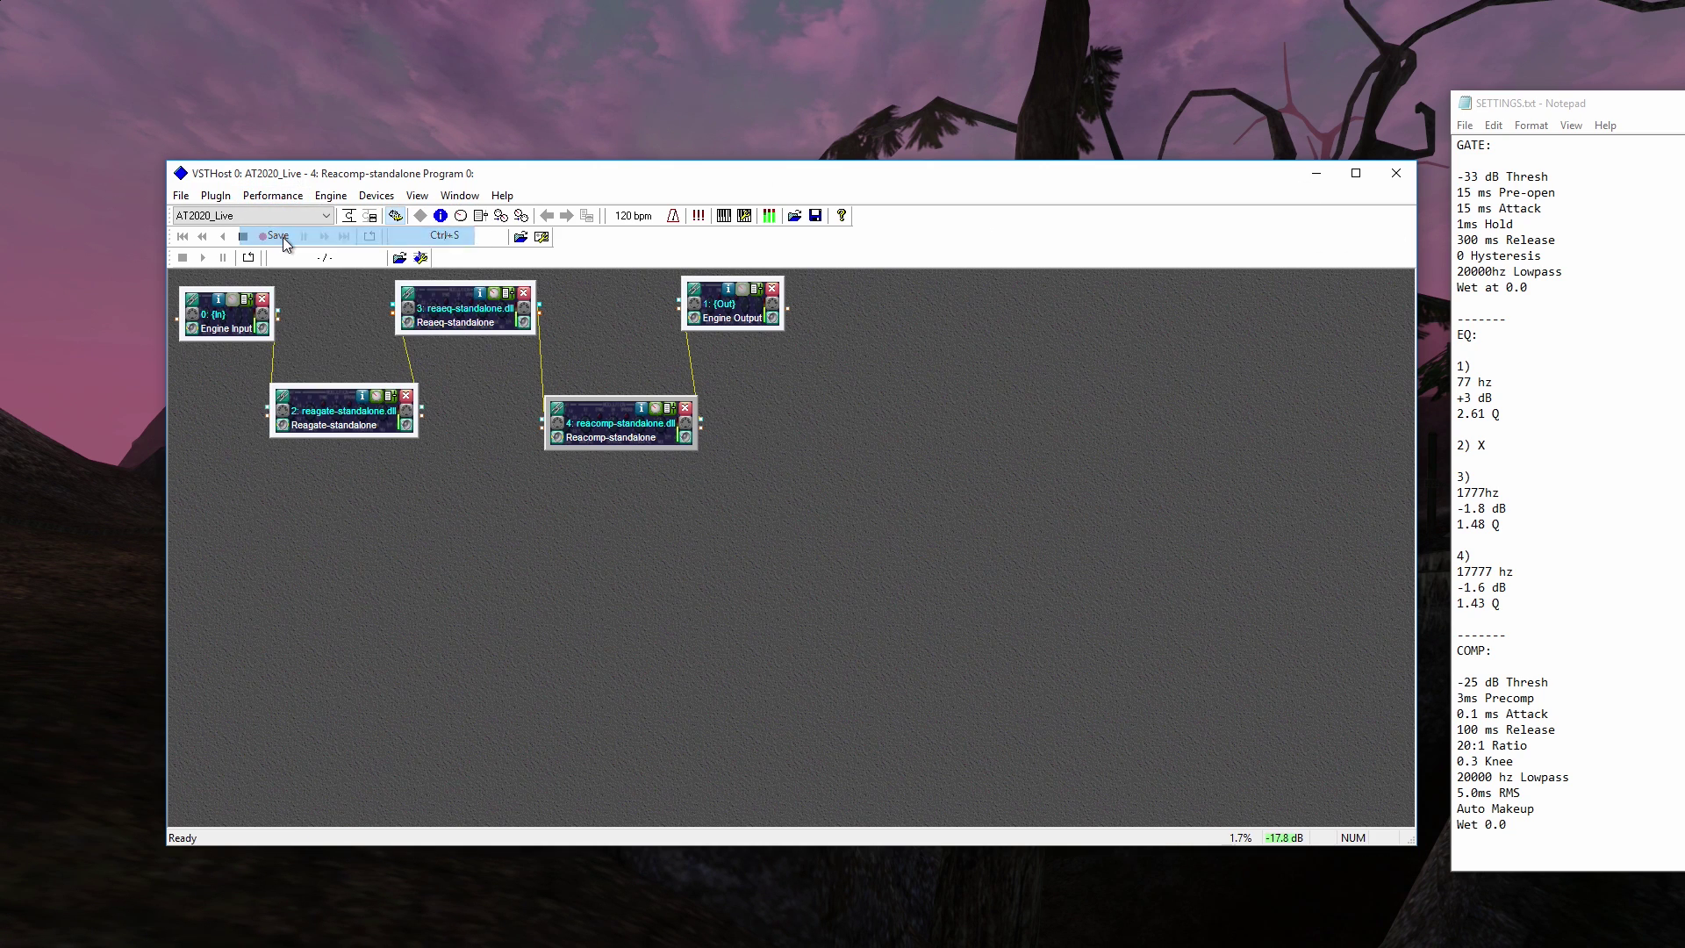
Step: Choose AT2020_Live as the loaded performance
left_click(327, 216)
left_click(227, 230)
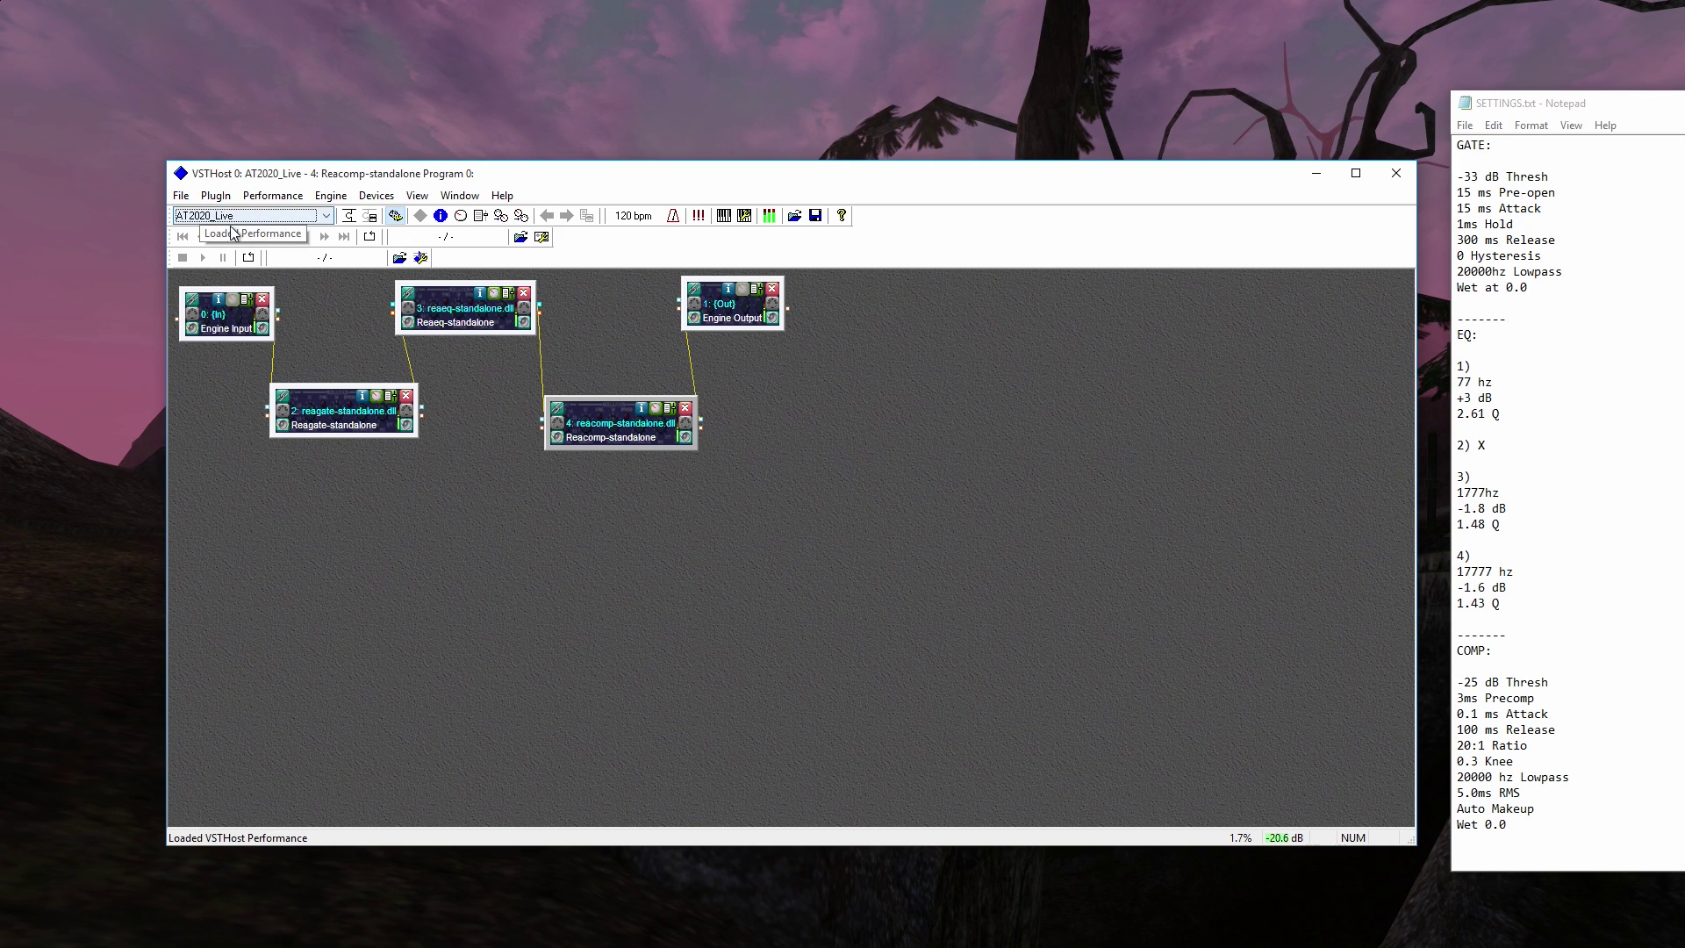
left_click(419, 490)
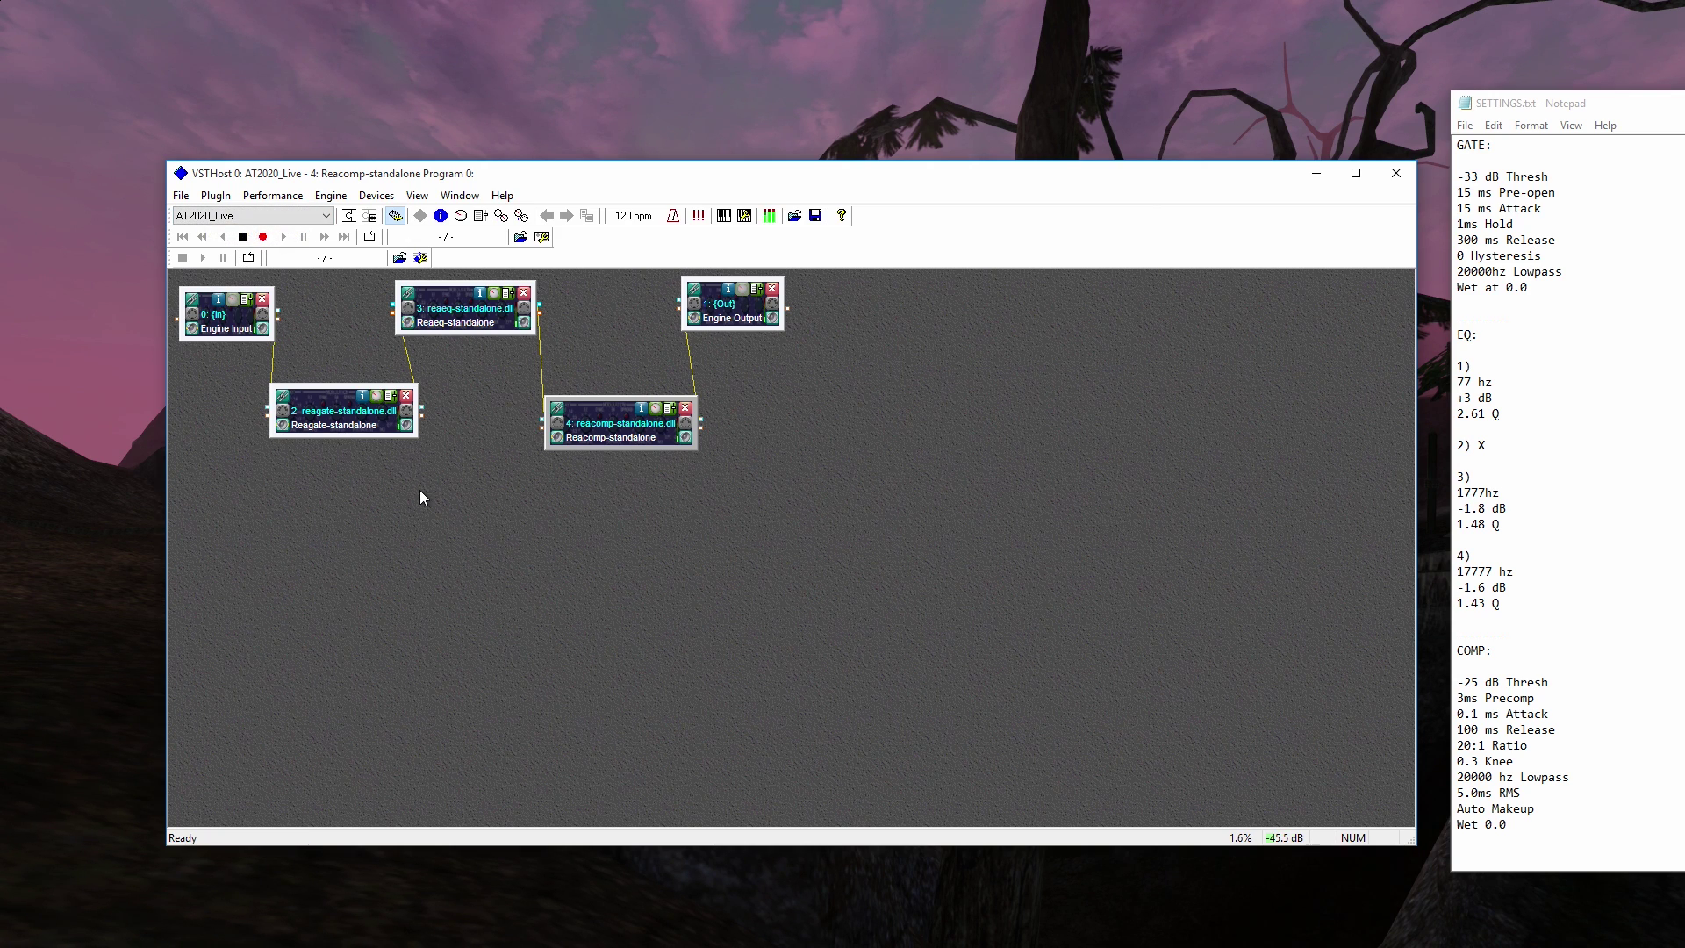
left_click(273, 195)
left_click(249, 230)
left_click(248, 220)
left_click(249, 254)
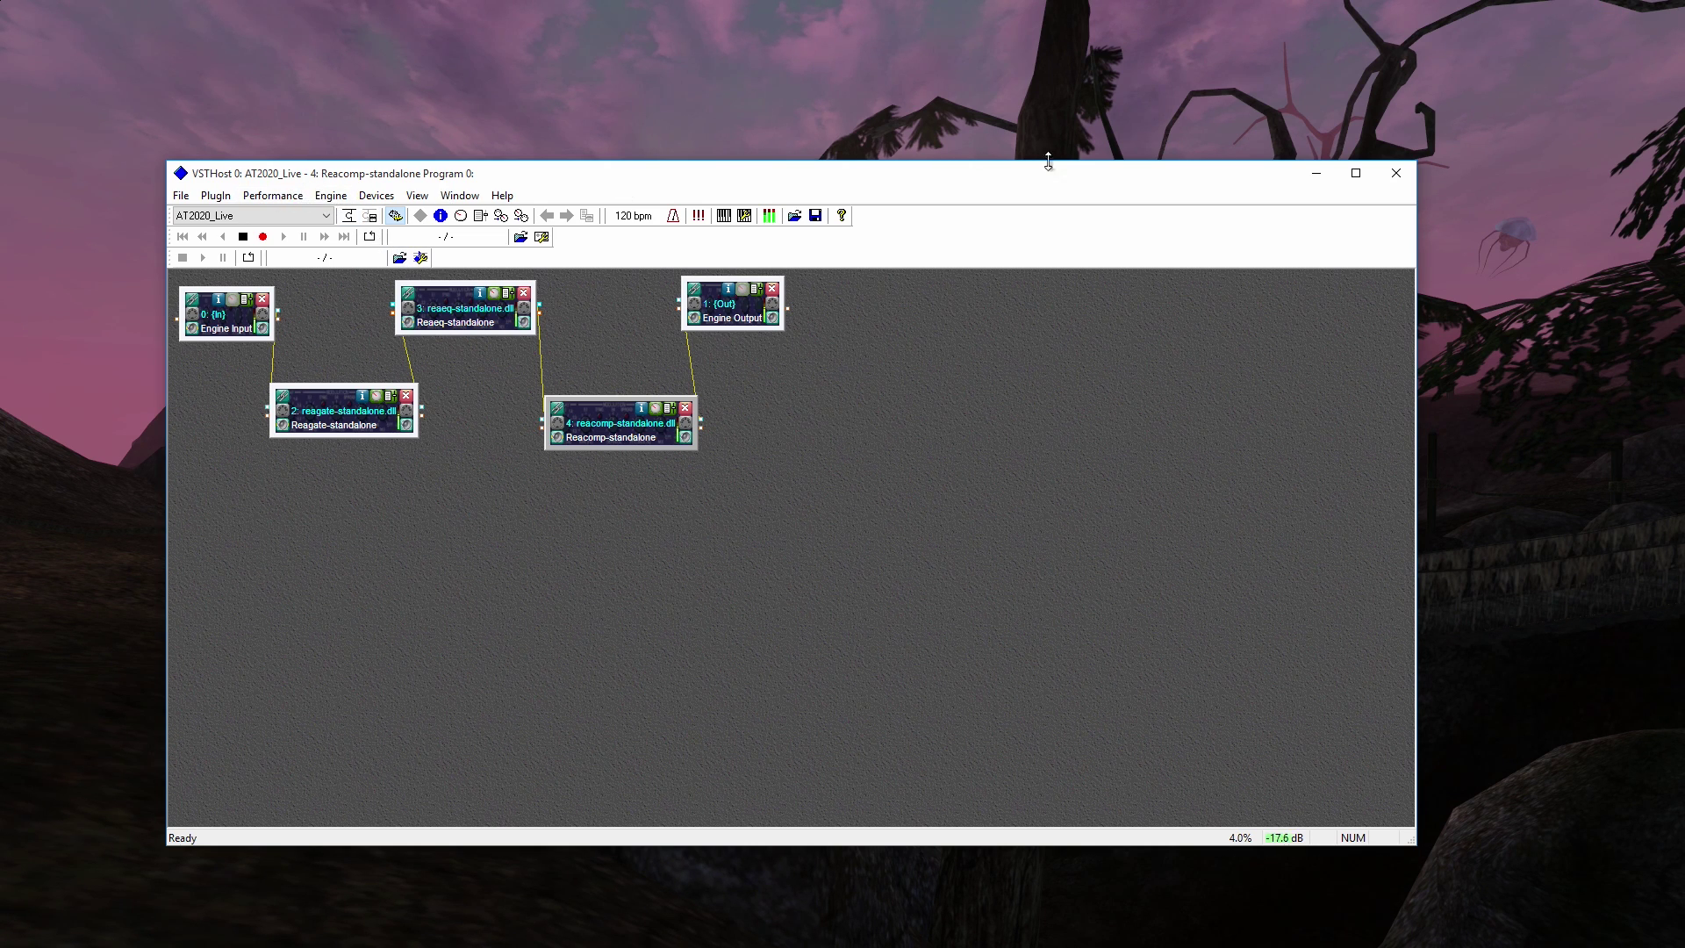
Step: Close VSTHost, relaunch vsthost.exe from the vsthostx64 desktop folder and load the AT2020_Live performance
left_click(1393, 172)
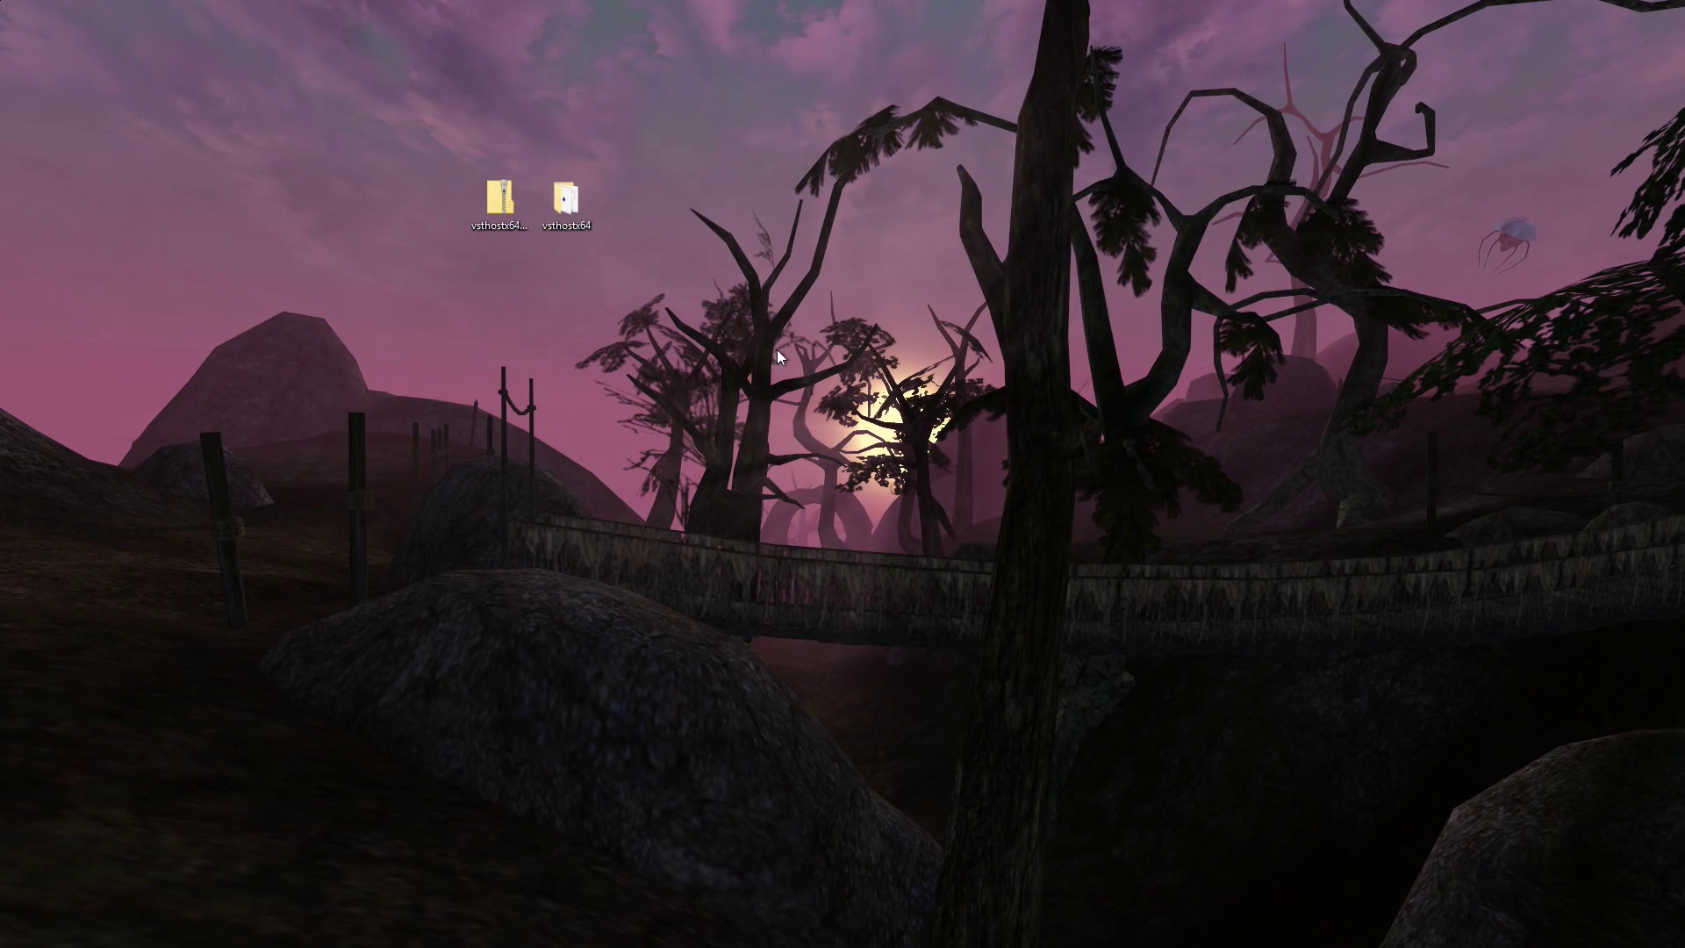
double_click(557, 223)
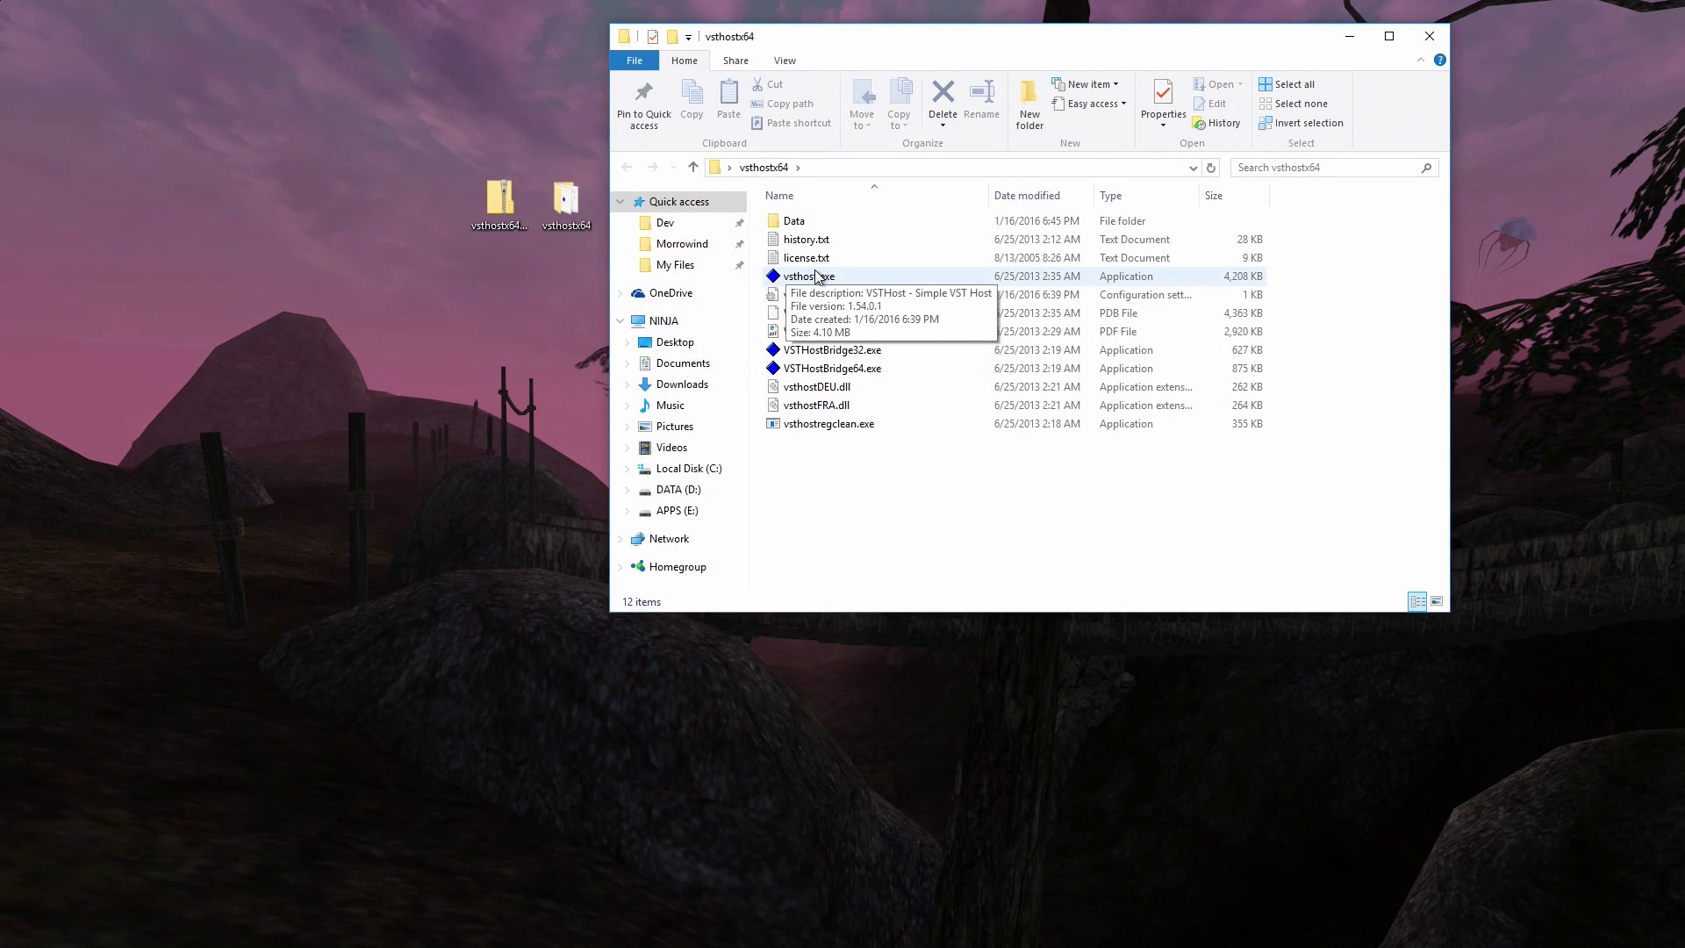
double_click(802, 274)
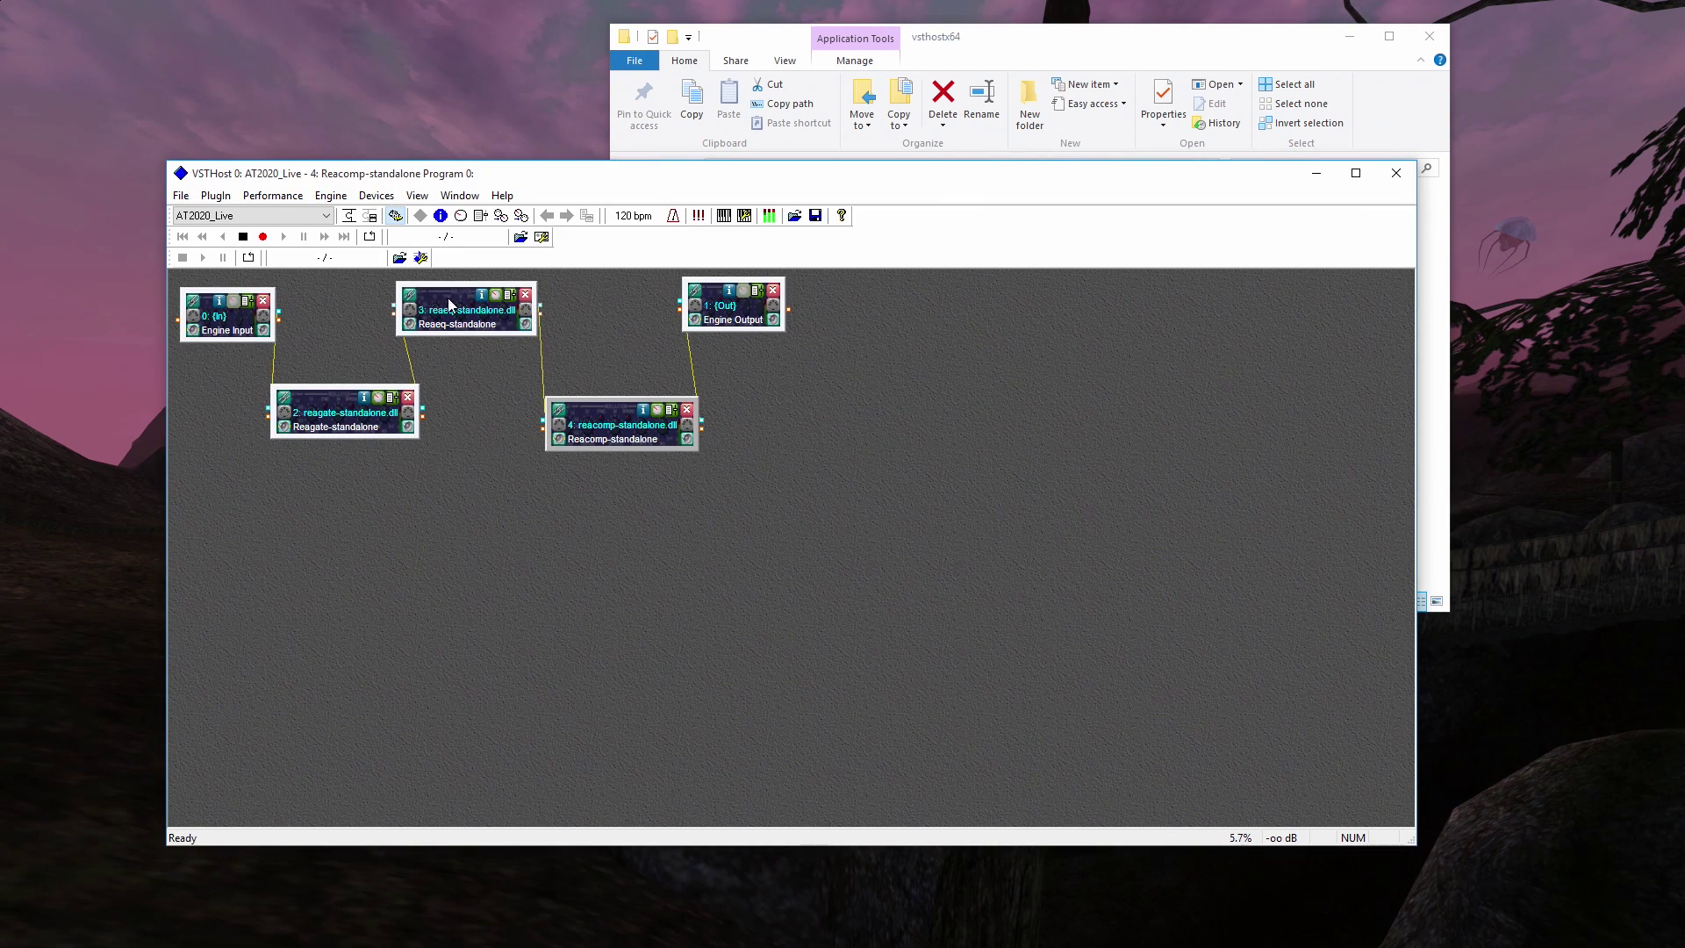
left_click(242, 215)
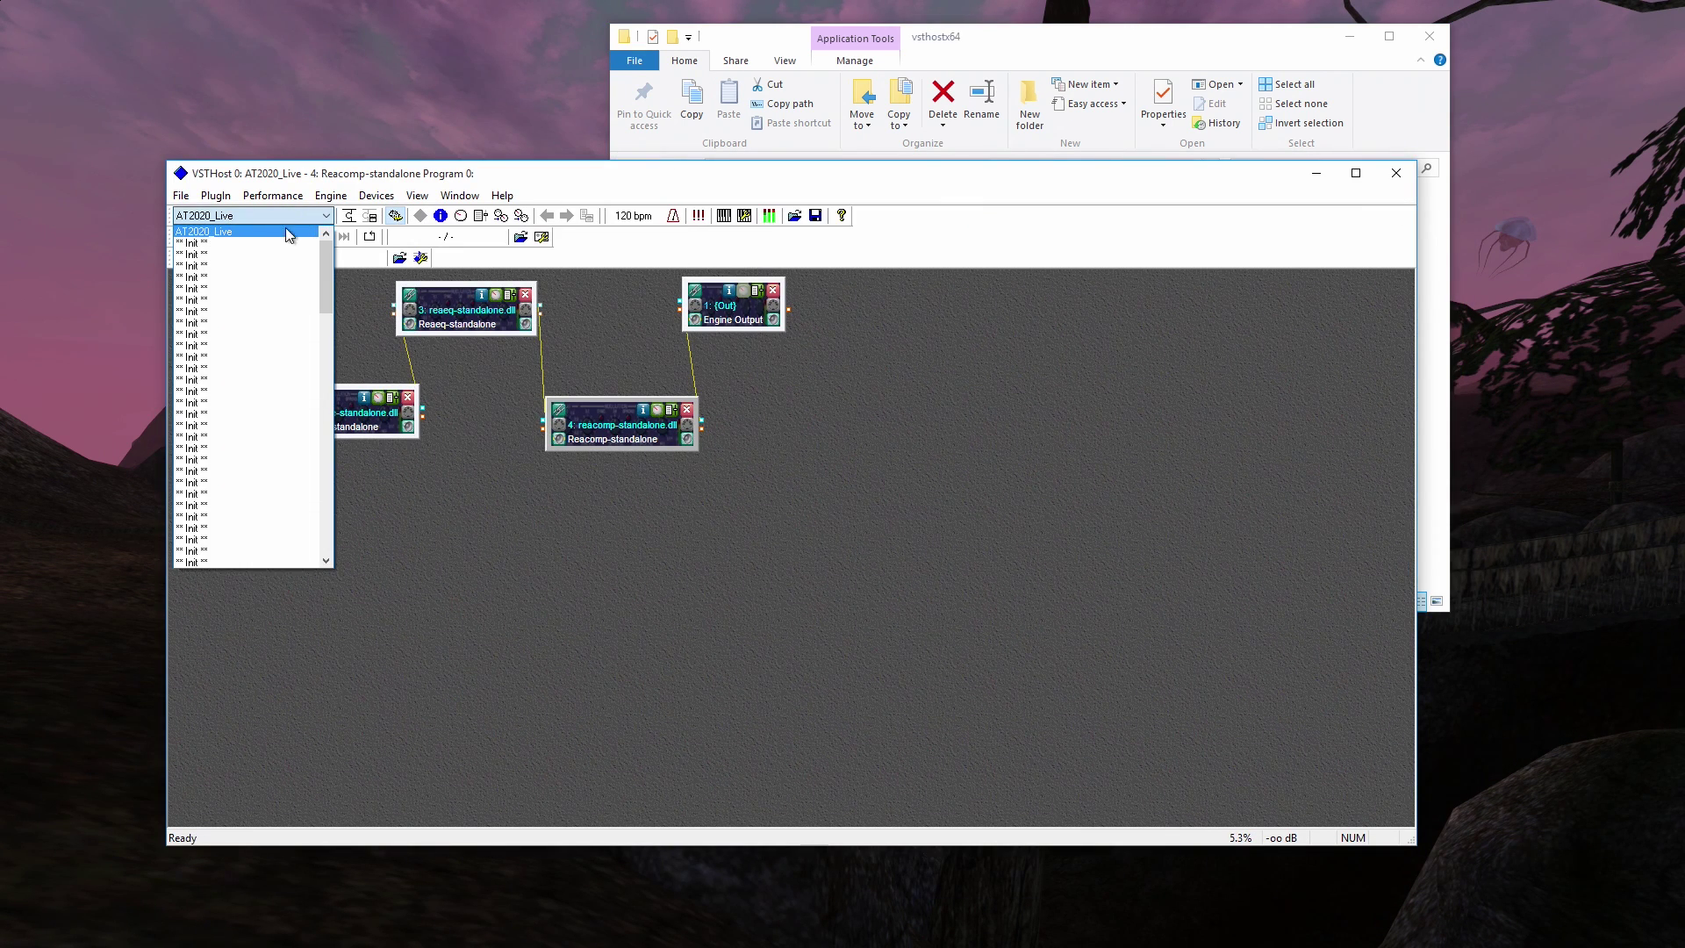
left_click(288, 232)
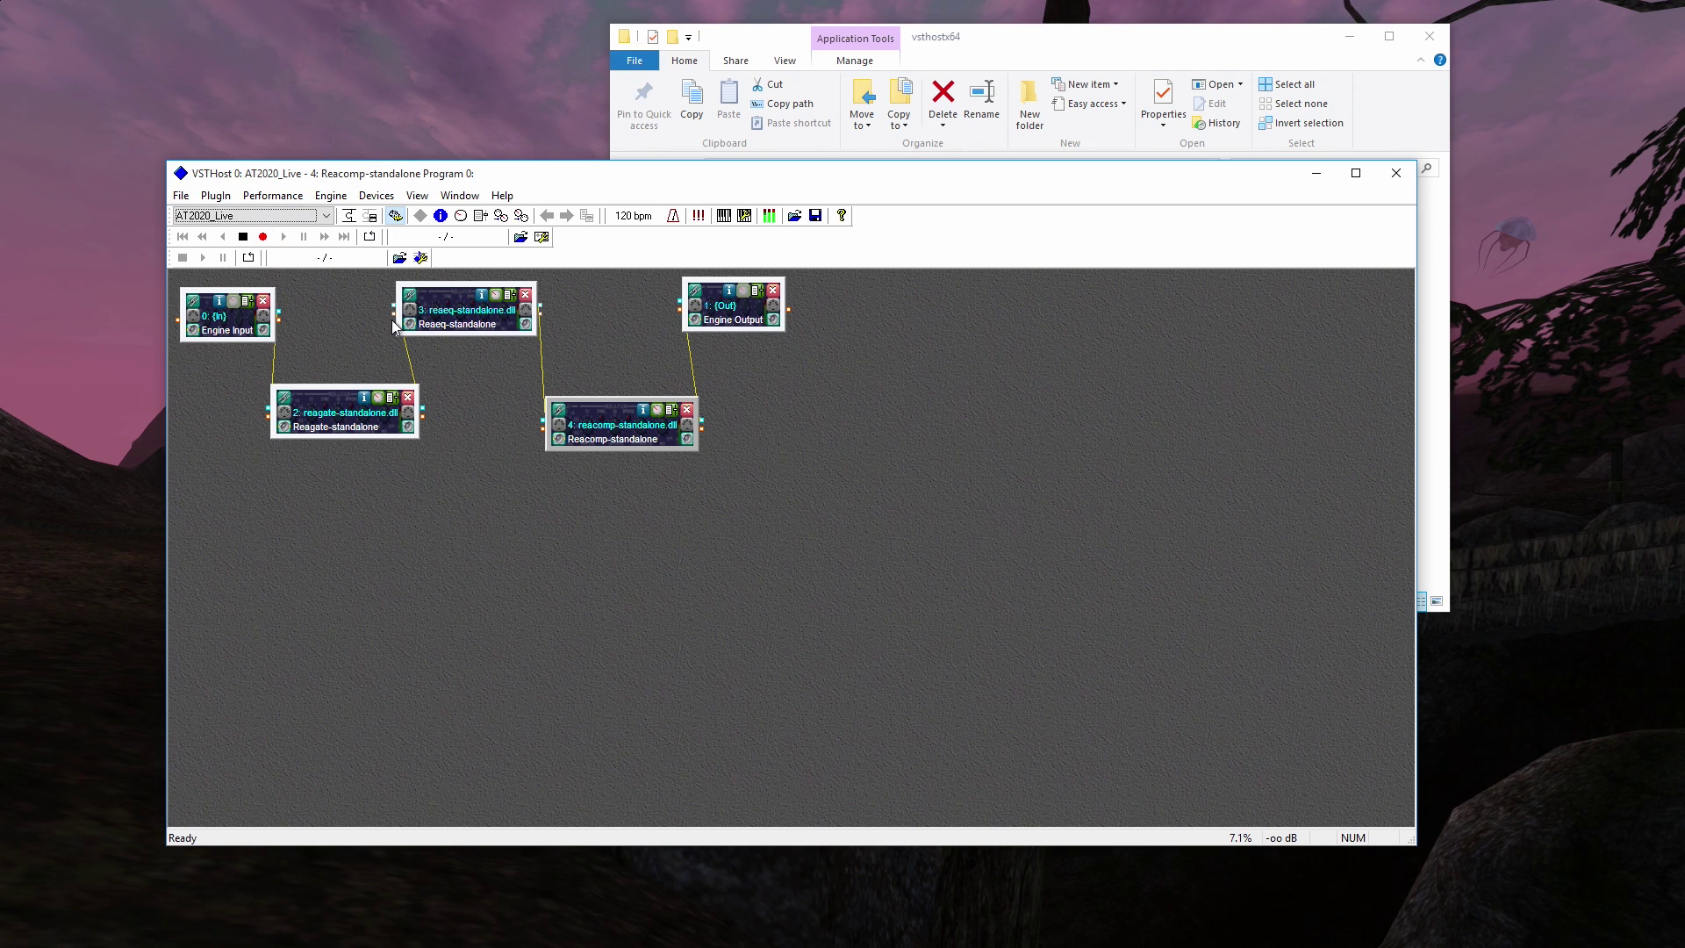
Step: Start the audio by confirming the wave devices: AT2020 USB microphone input and CABLE-A Input output at 48000 with 64 samples
left_click(369, 199)
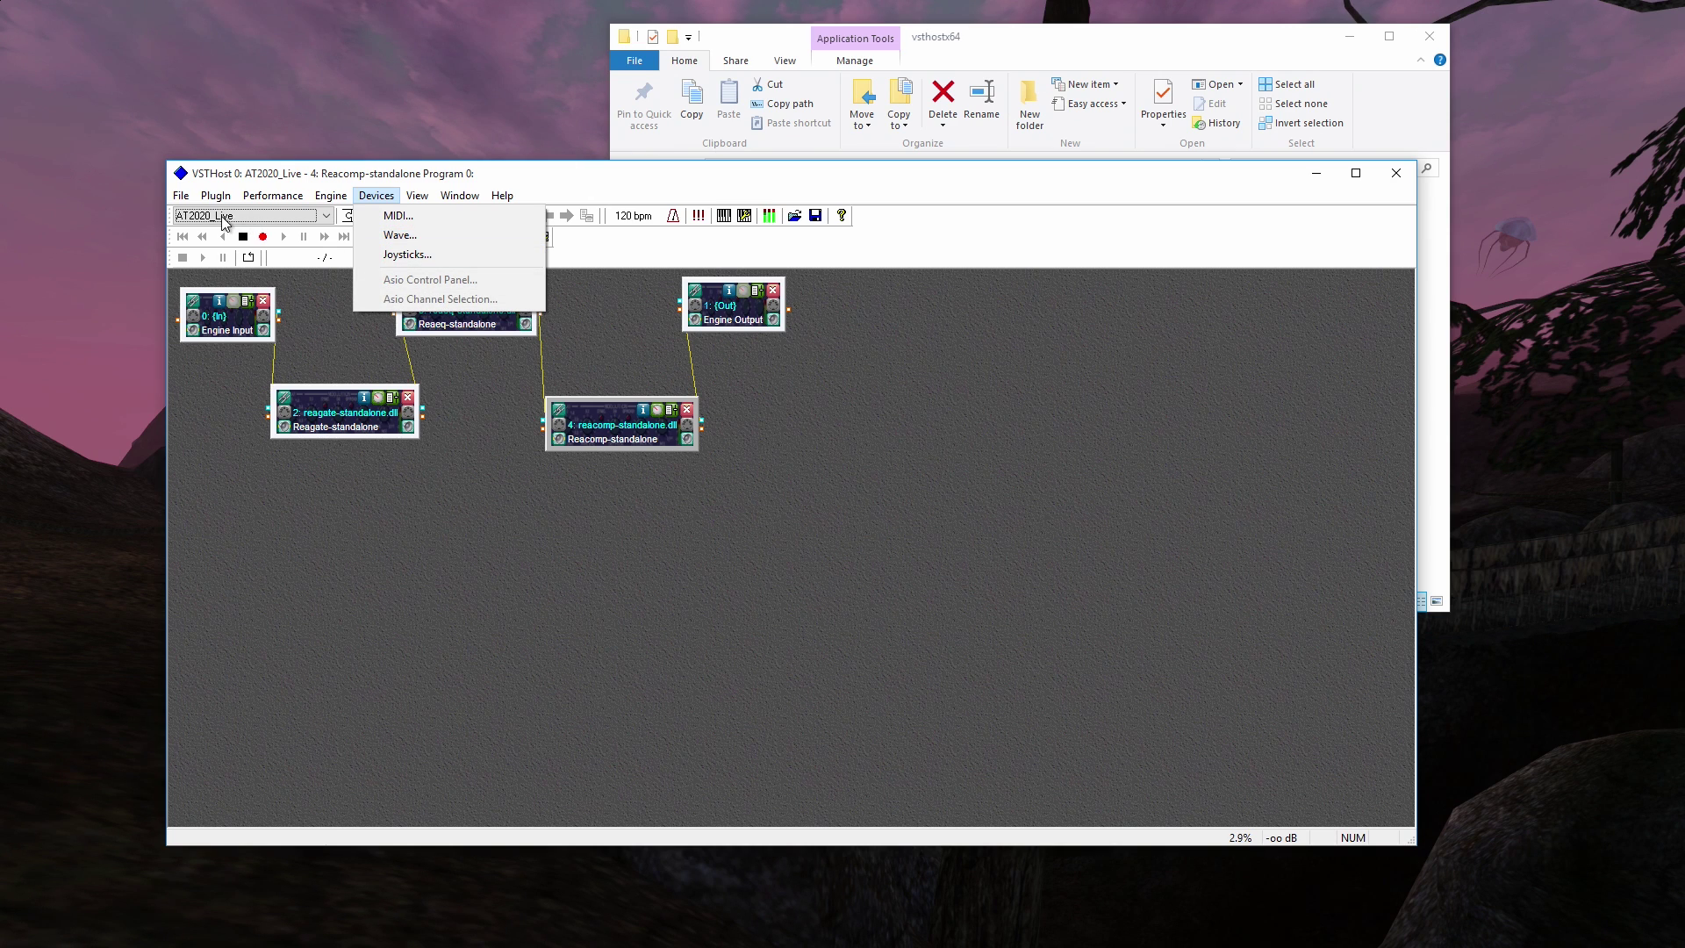
left_click(389, 235)
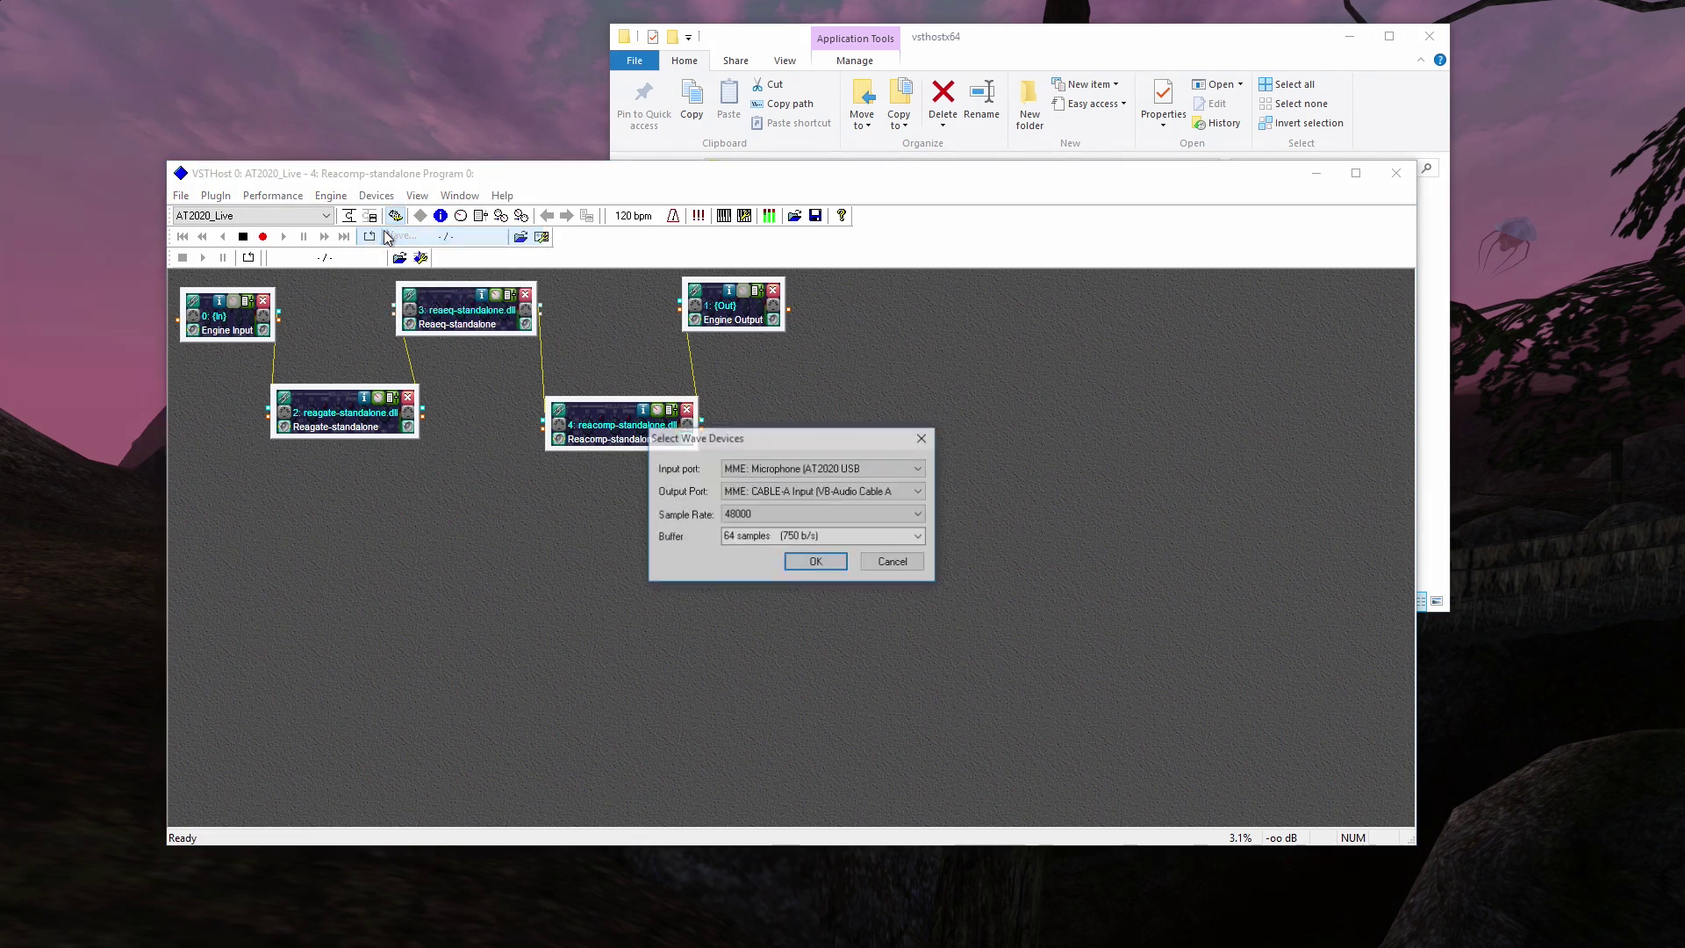
left_click(815, 563)
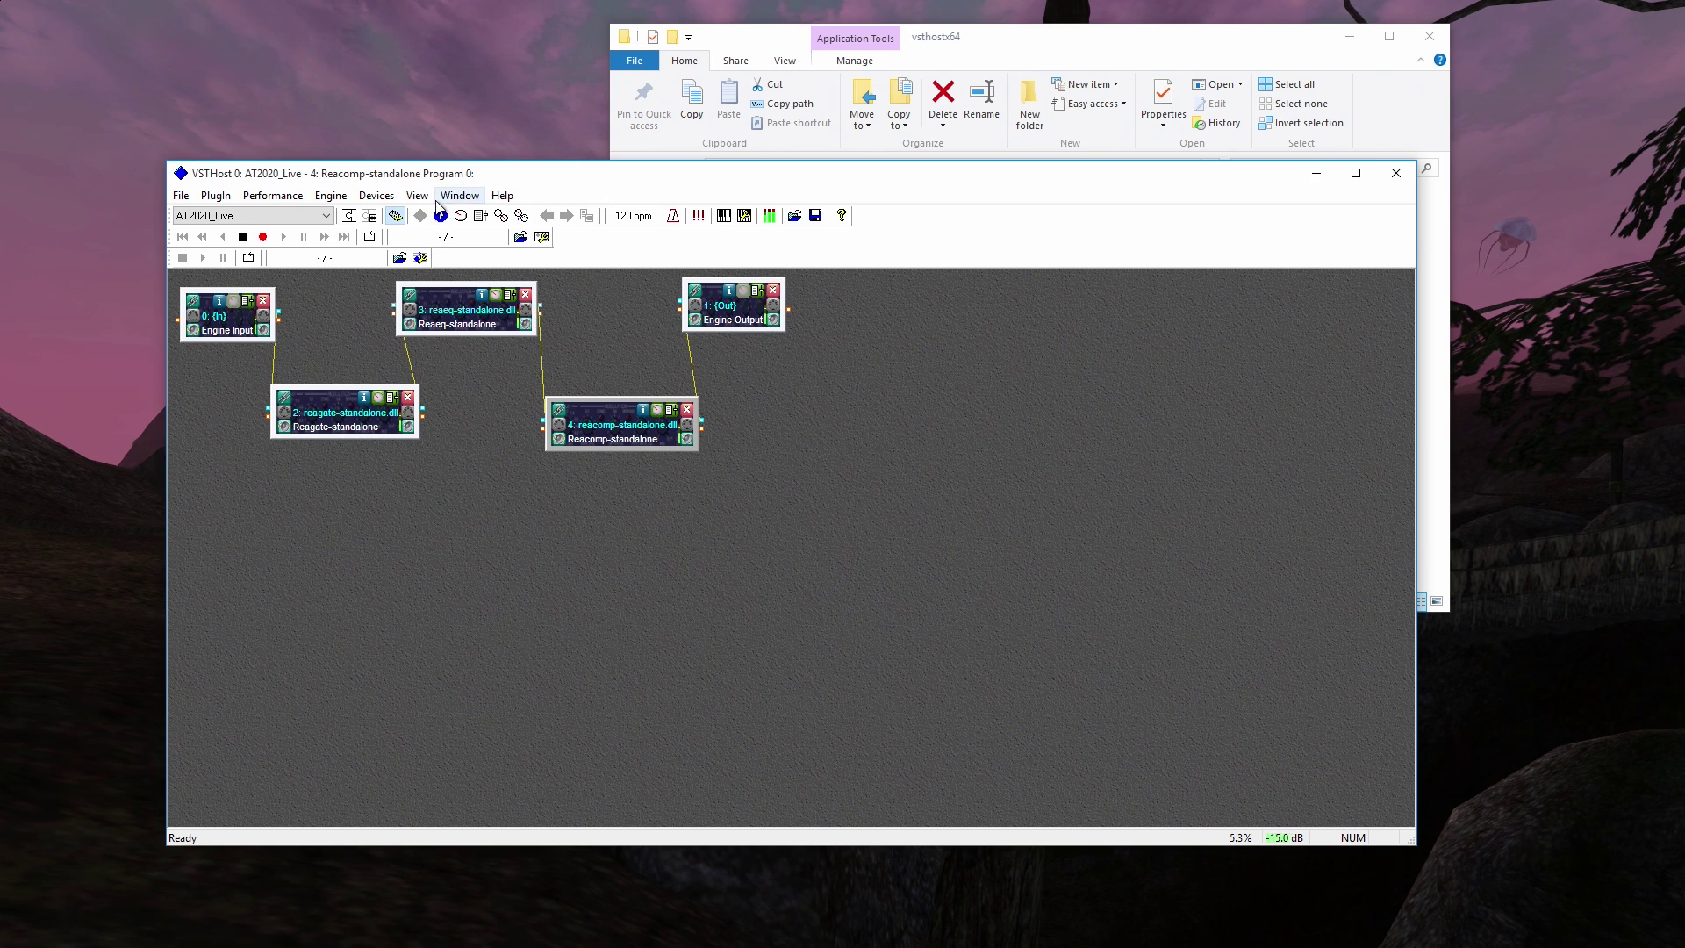
Step: Move the VSTHost window up and nudge the Reacomp, Reagate and Engine Output modules into a tighter zigzag
left_click_drag(527, 176, 456, 117)
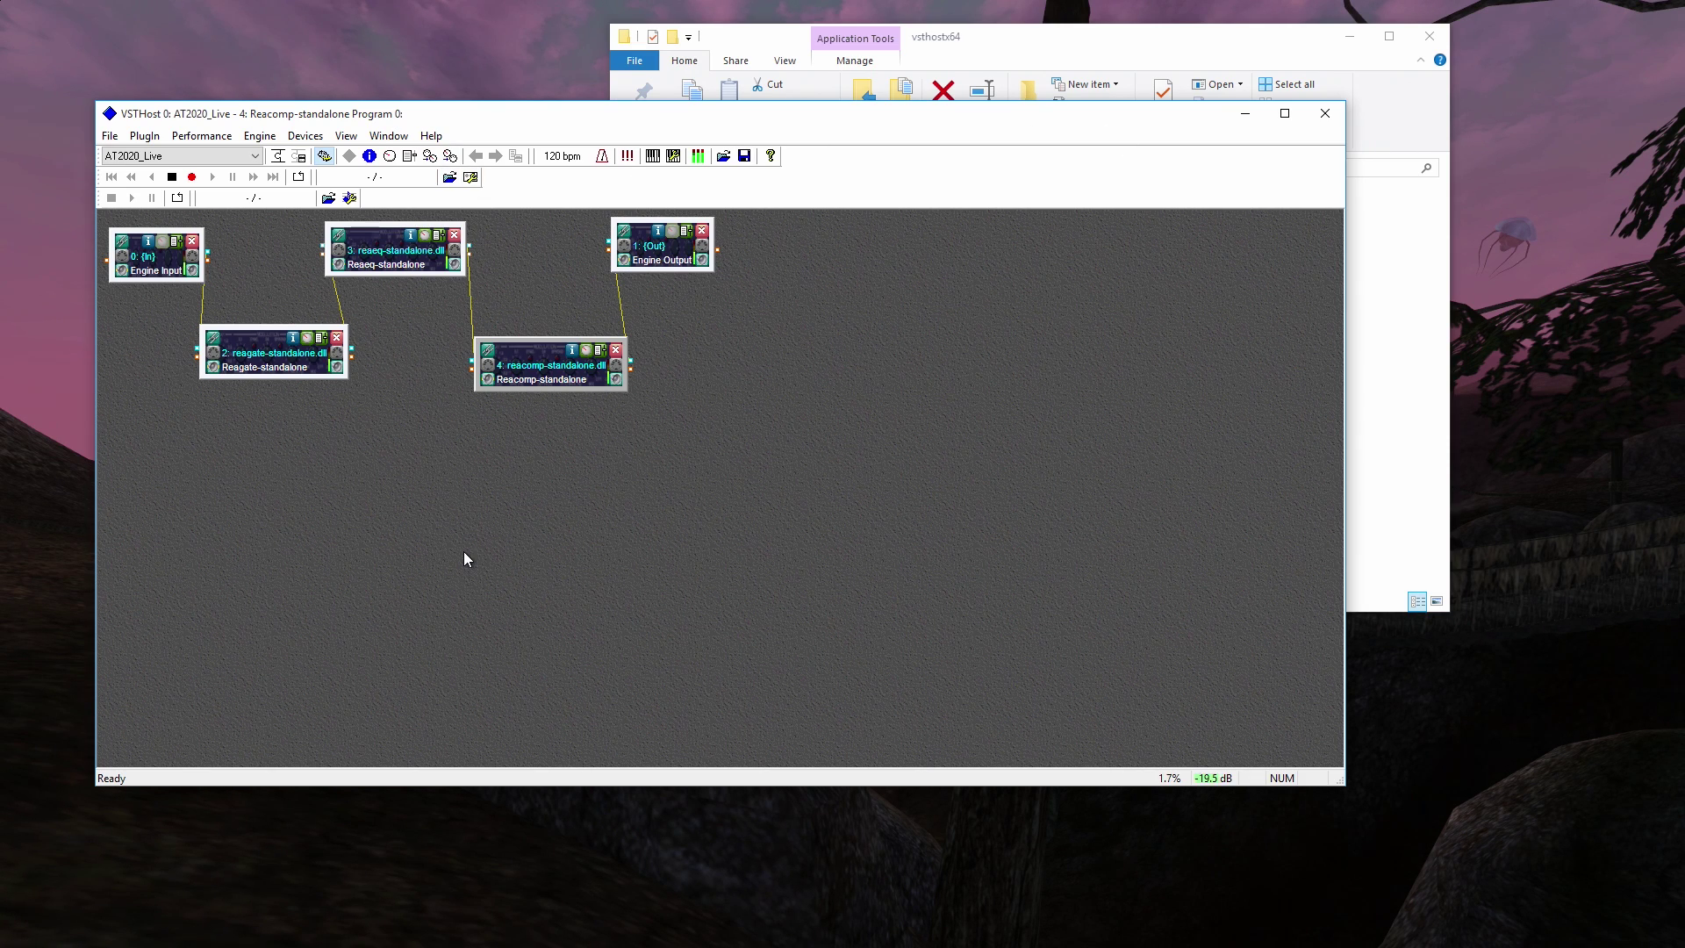
left_click_drag(529, 347, 511, 330)
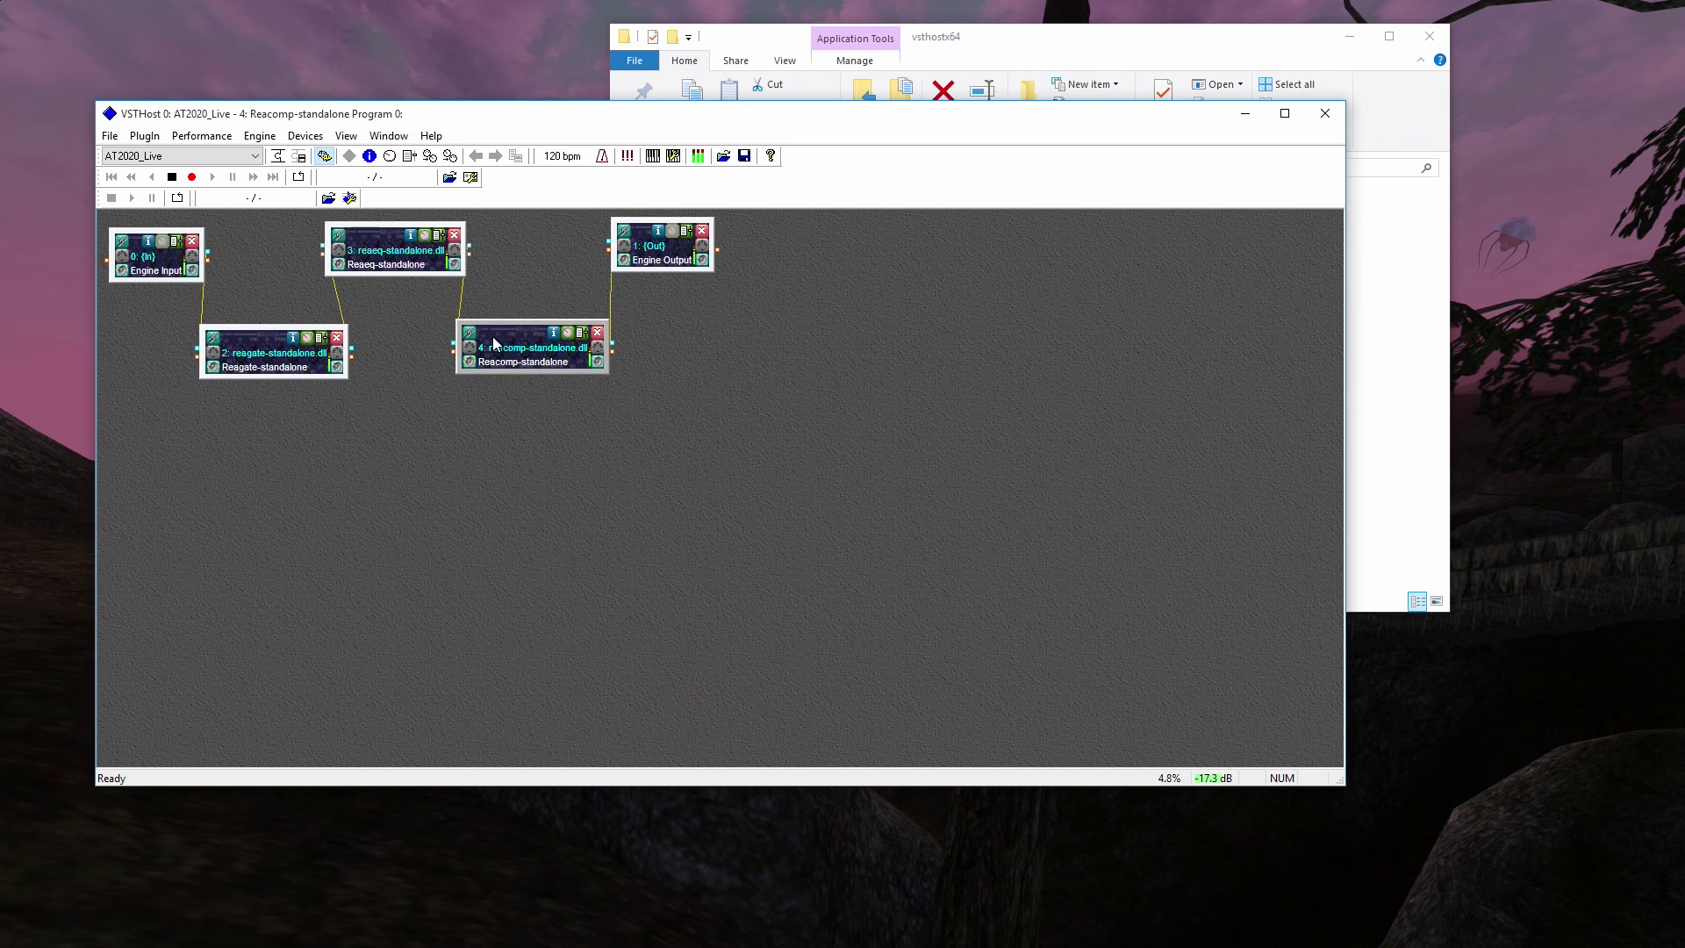
left_click_drag(256, 350, 249, 347)
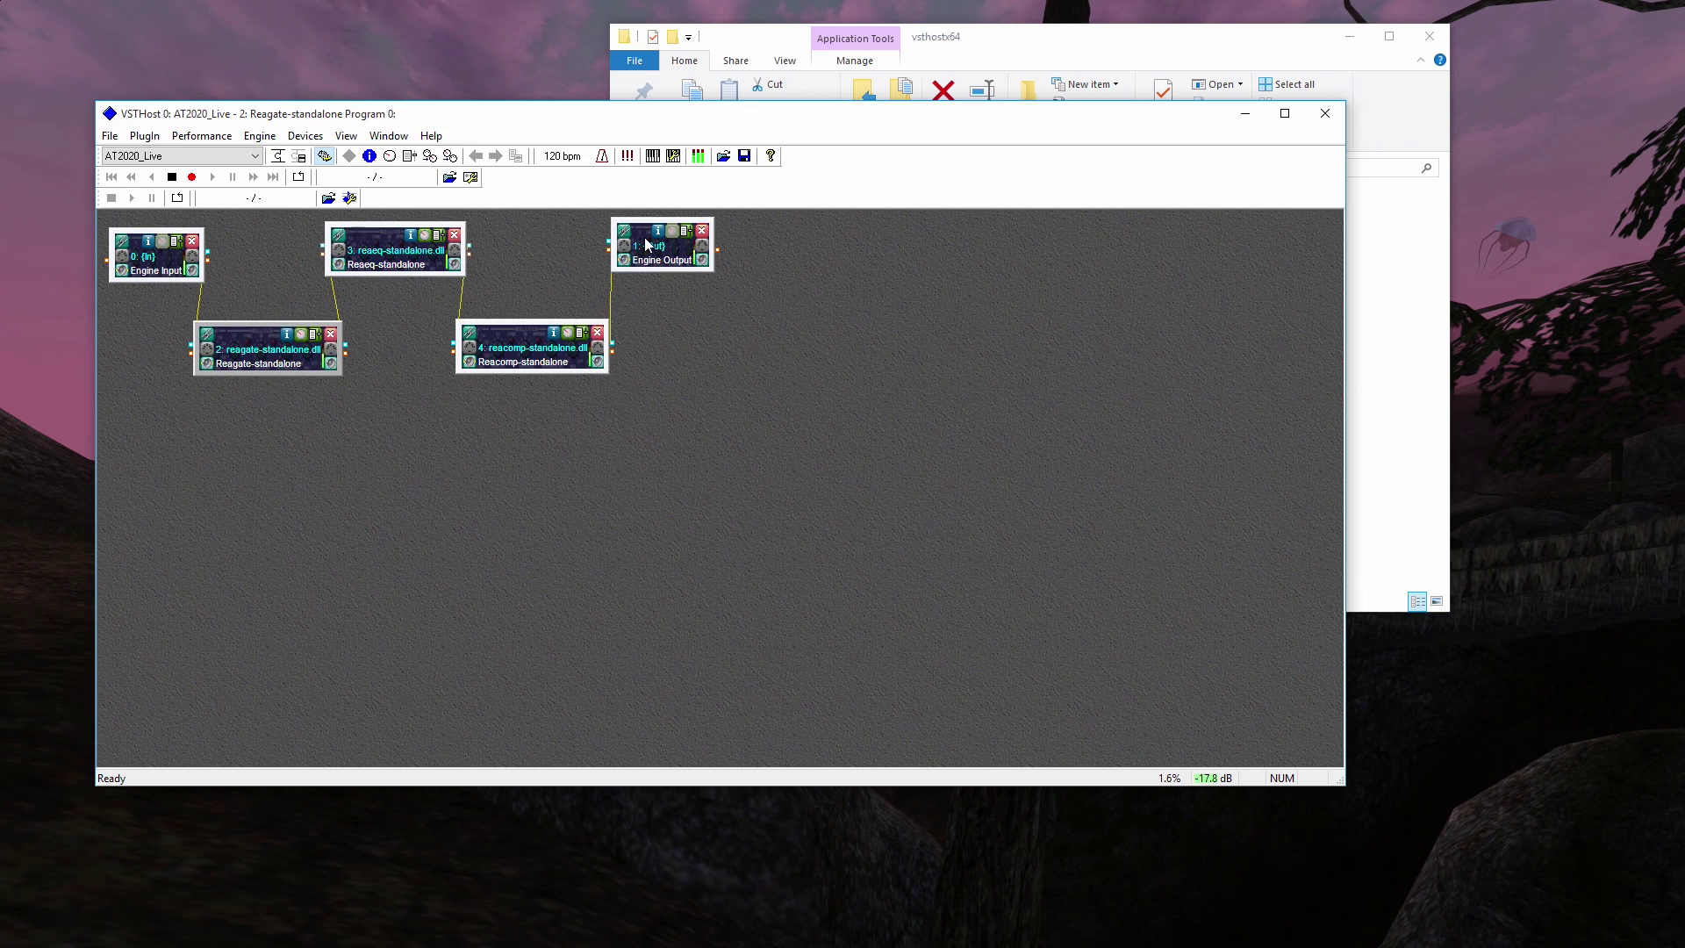
left_click_drag(646, 244, 616, 244)
Step: Reselect MME: Microphone (AT2020 USB) as the wave input port, keep CABLE-A Input as output and apply the device settings
left_click(307, 136)
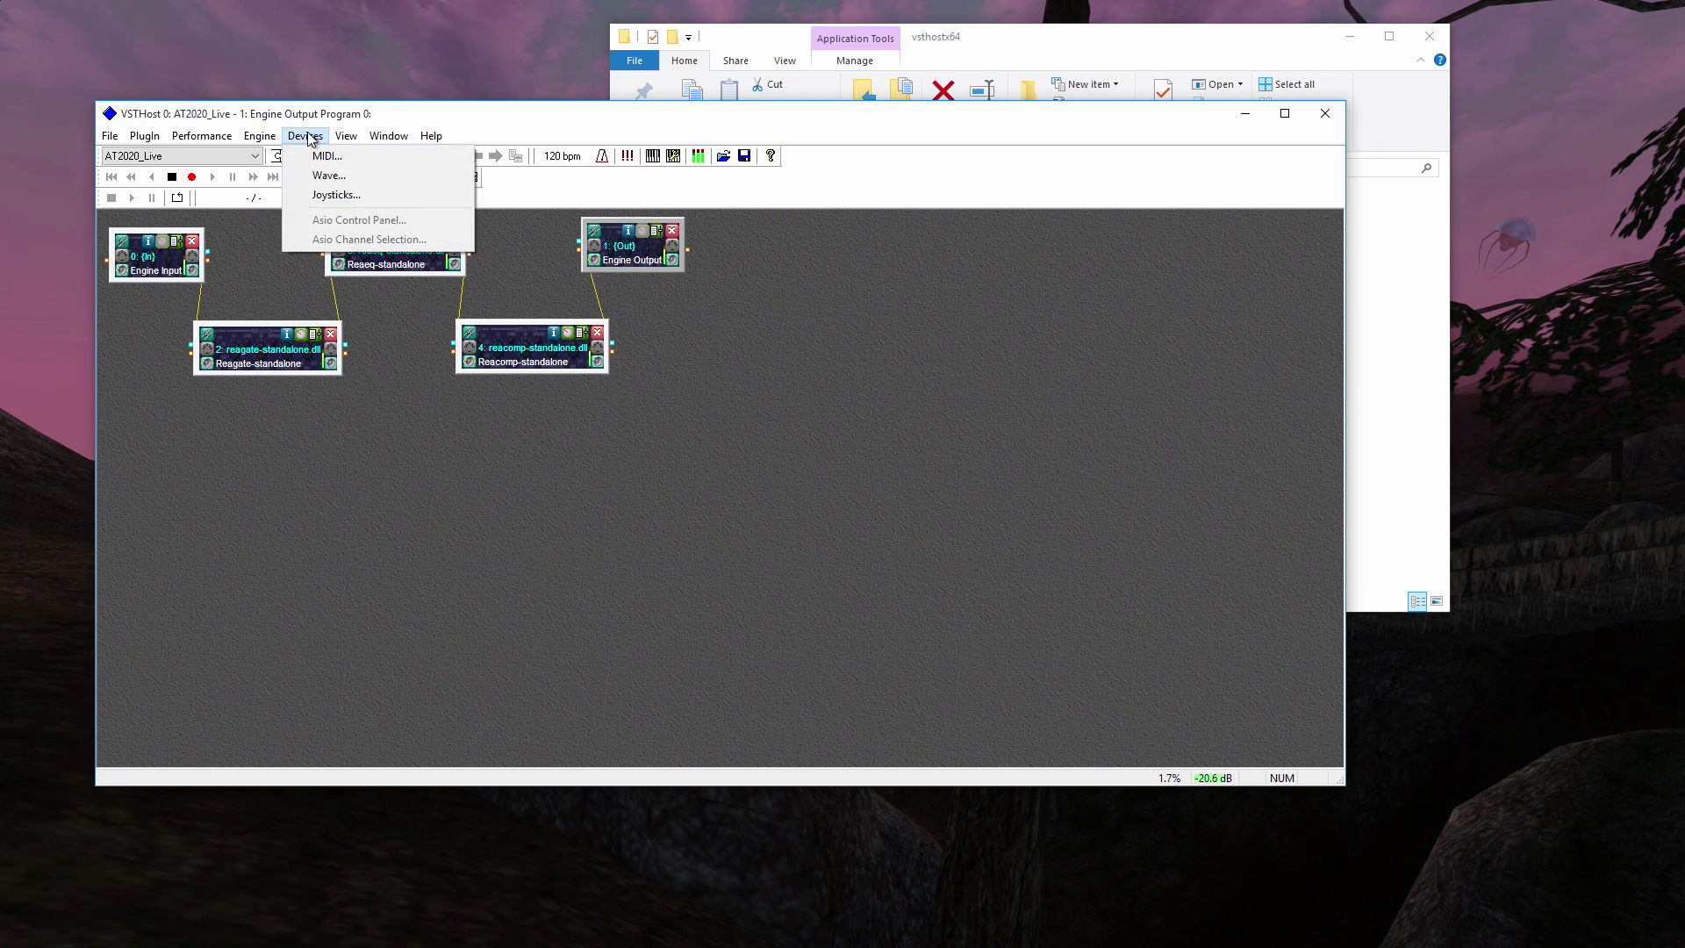
left_click(330, 176)
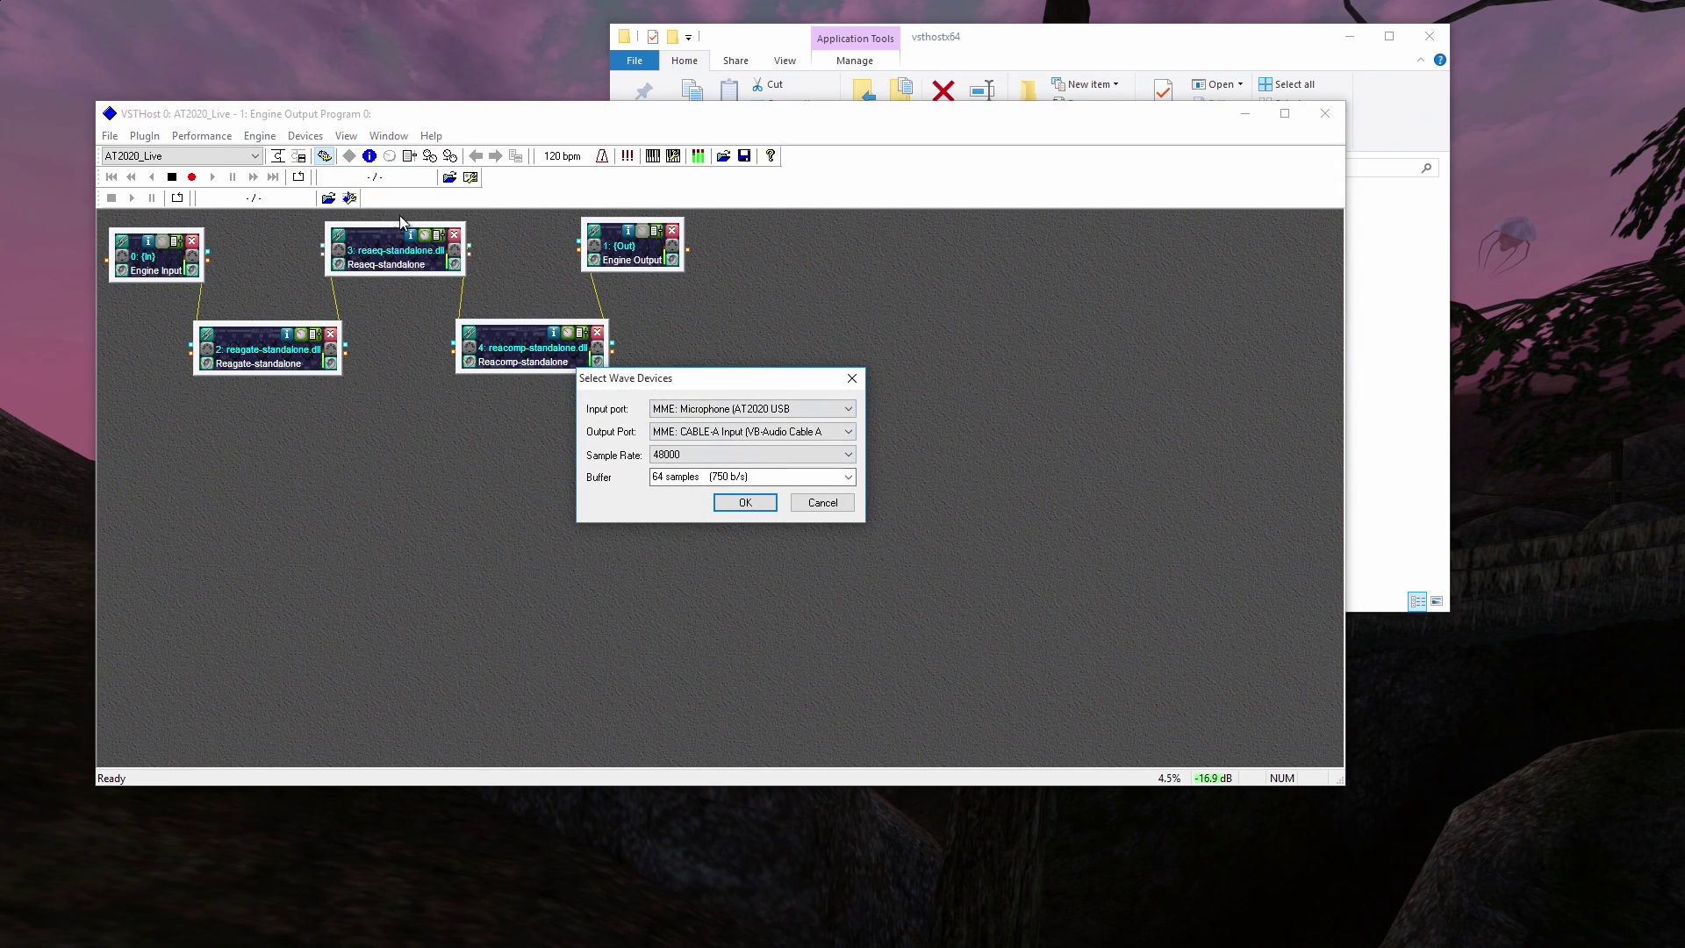
left_click(746, 408)
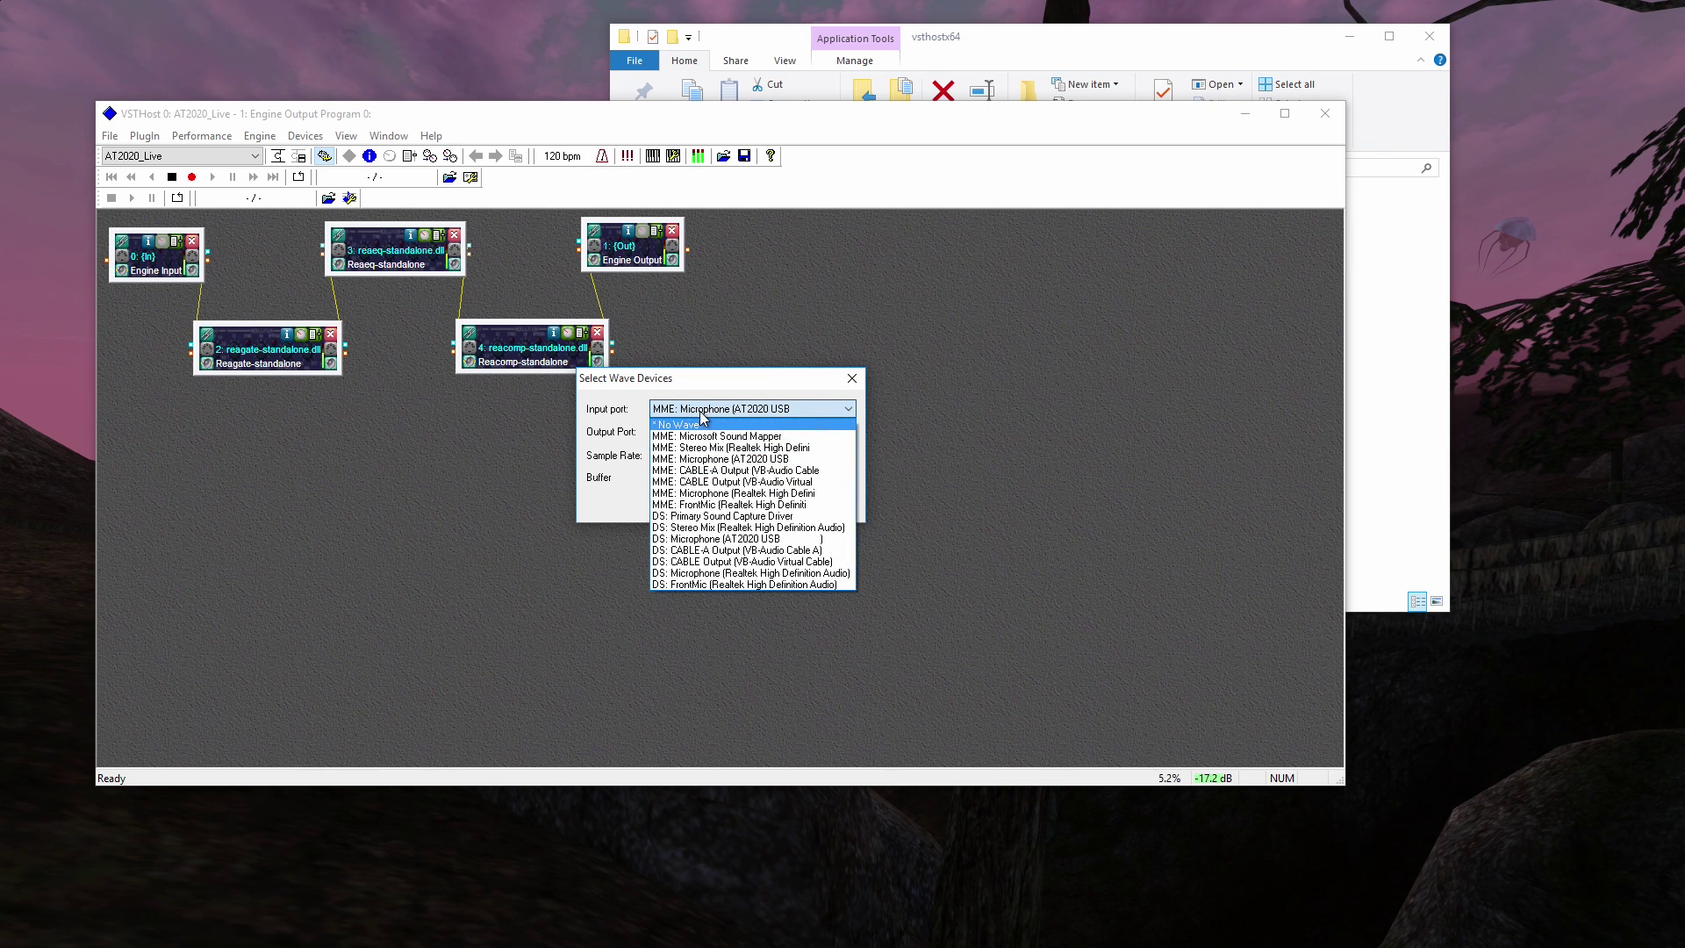
left_click(700, 410)
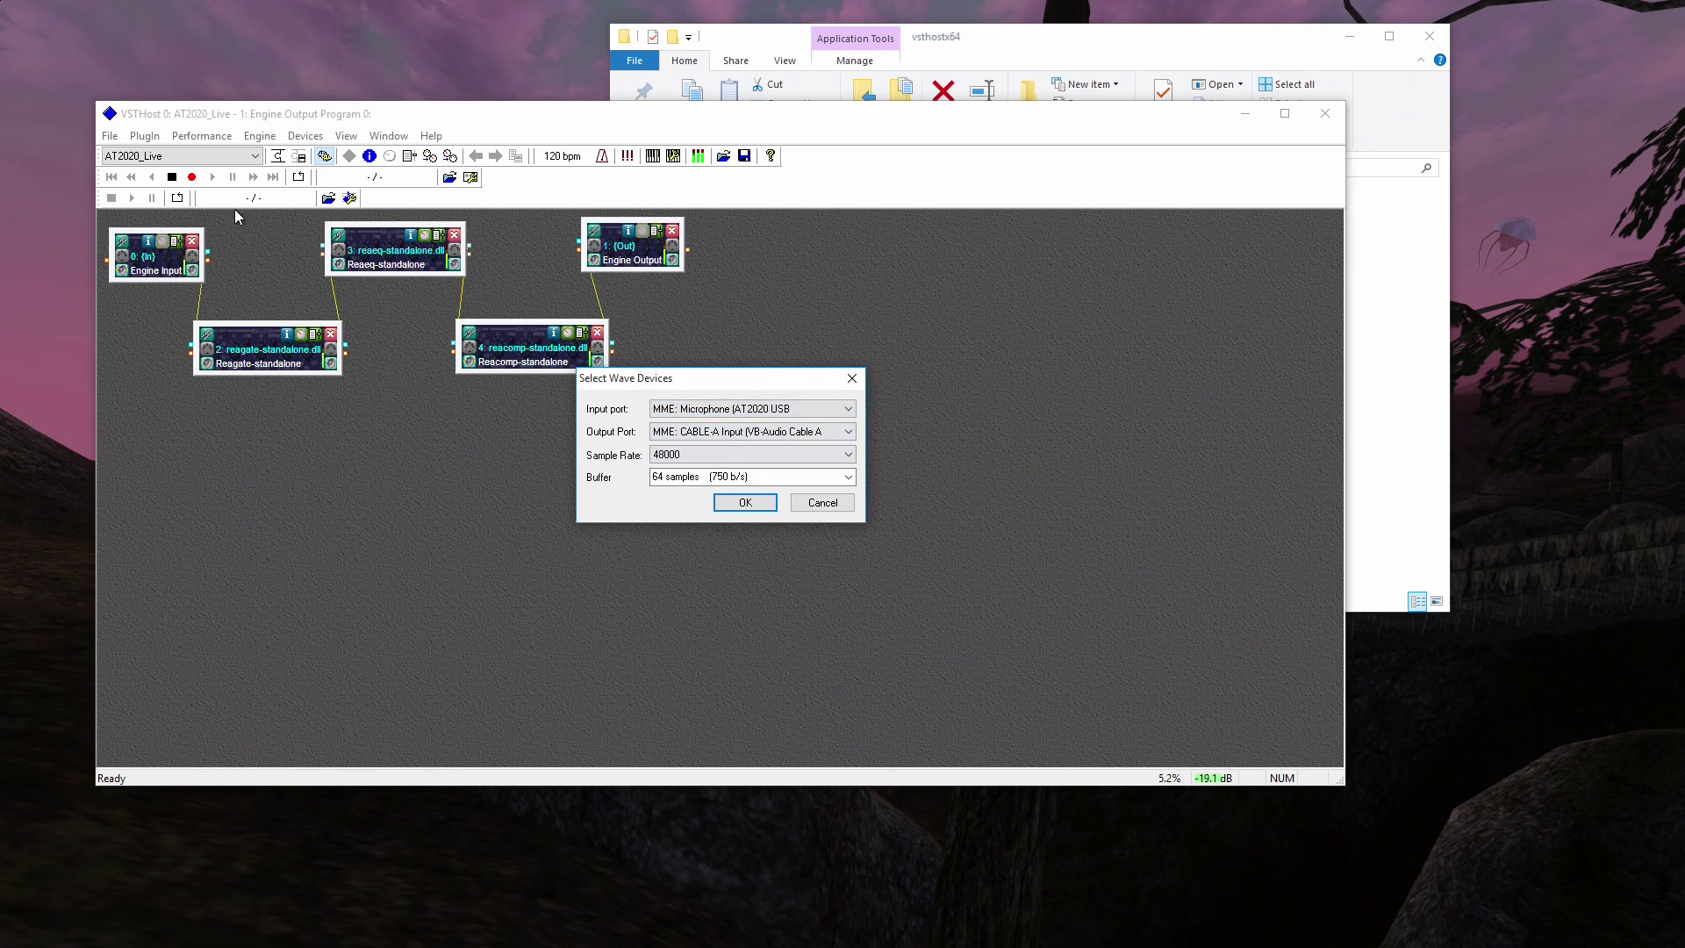
left_click(713, 409)
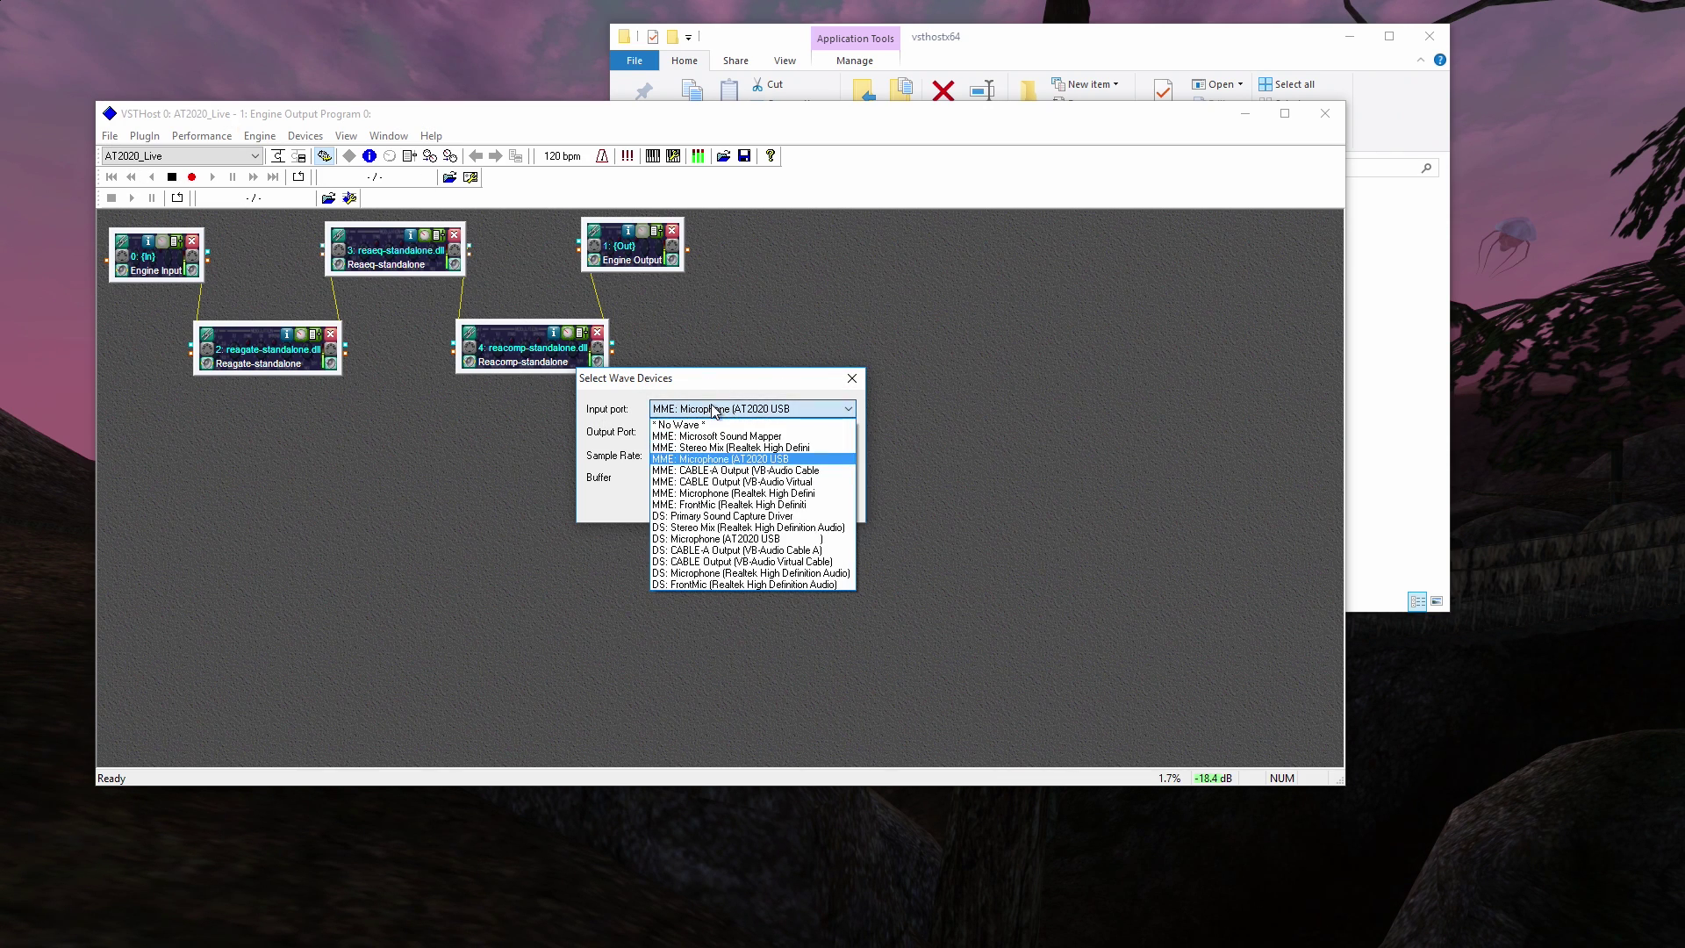
left_click(715, 459)
left_click(711, 431)
left_click(660, 430)
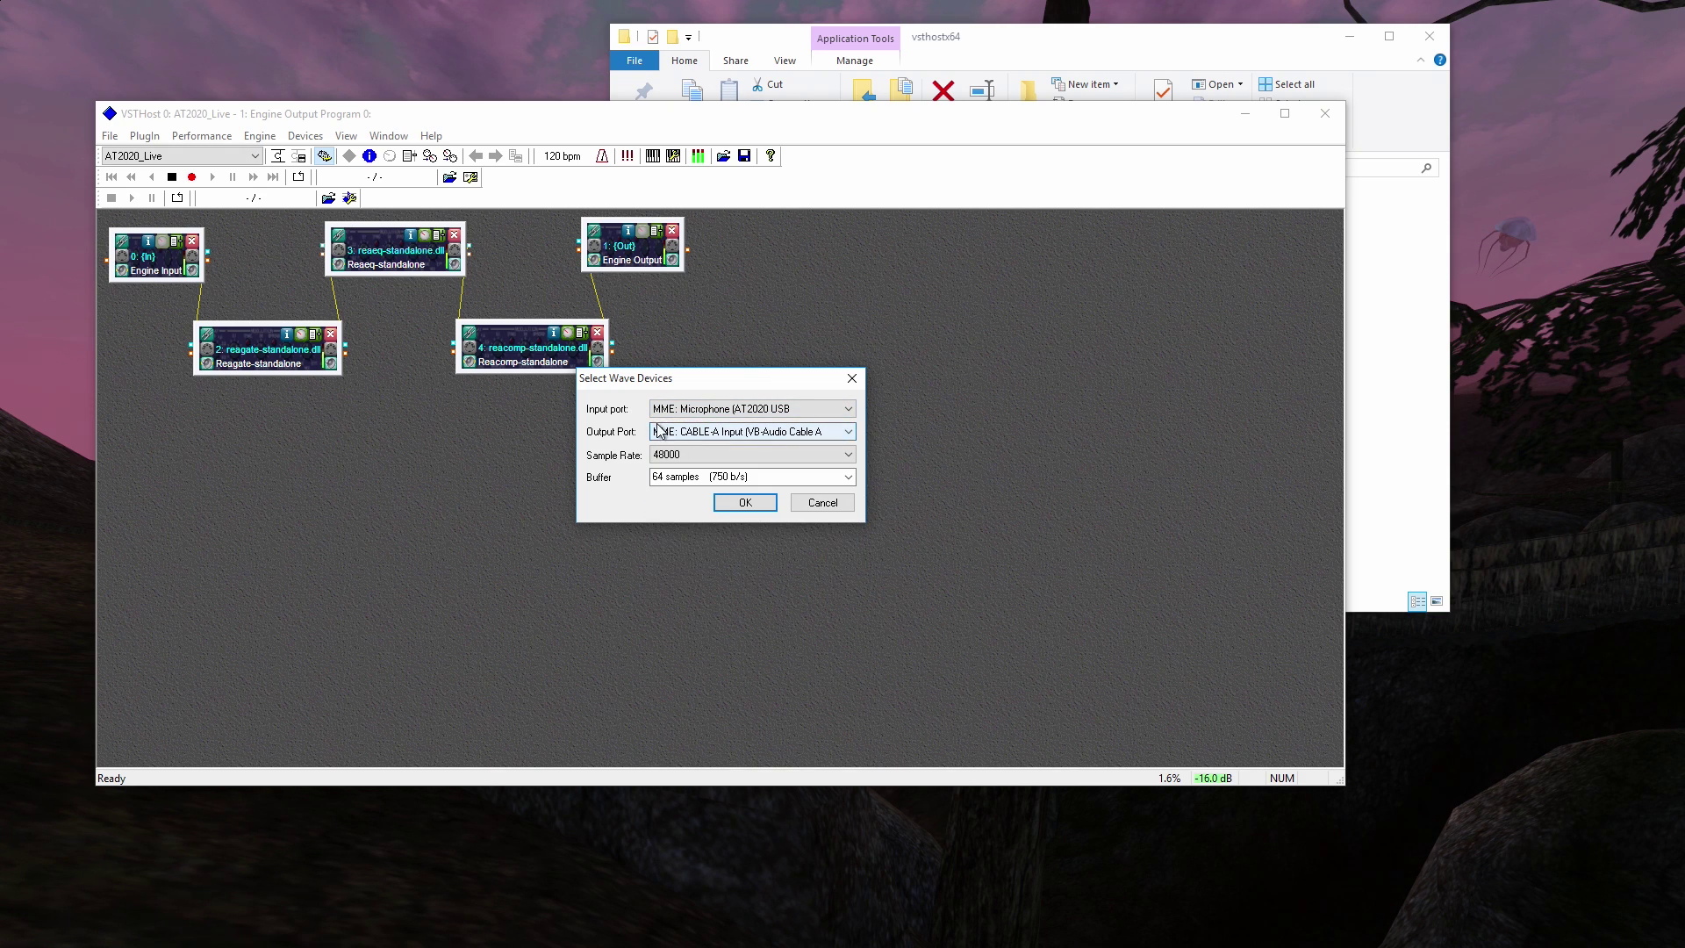
left_click(745, 502)
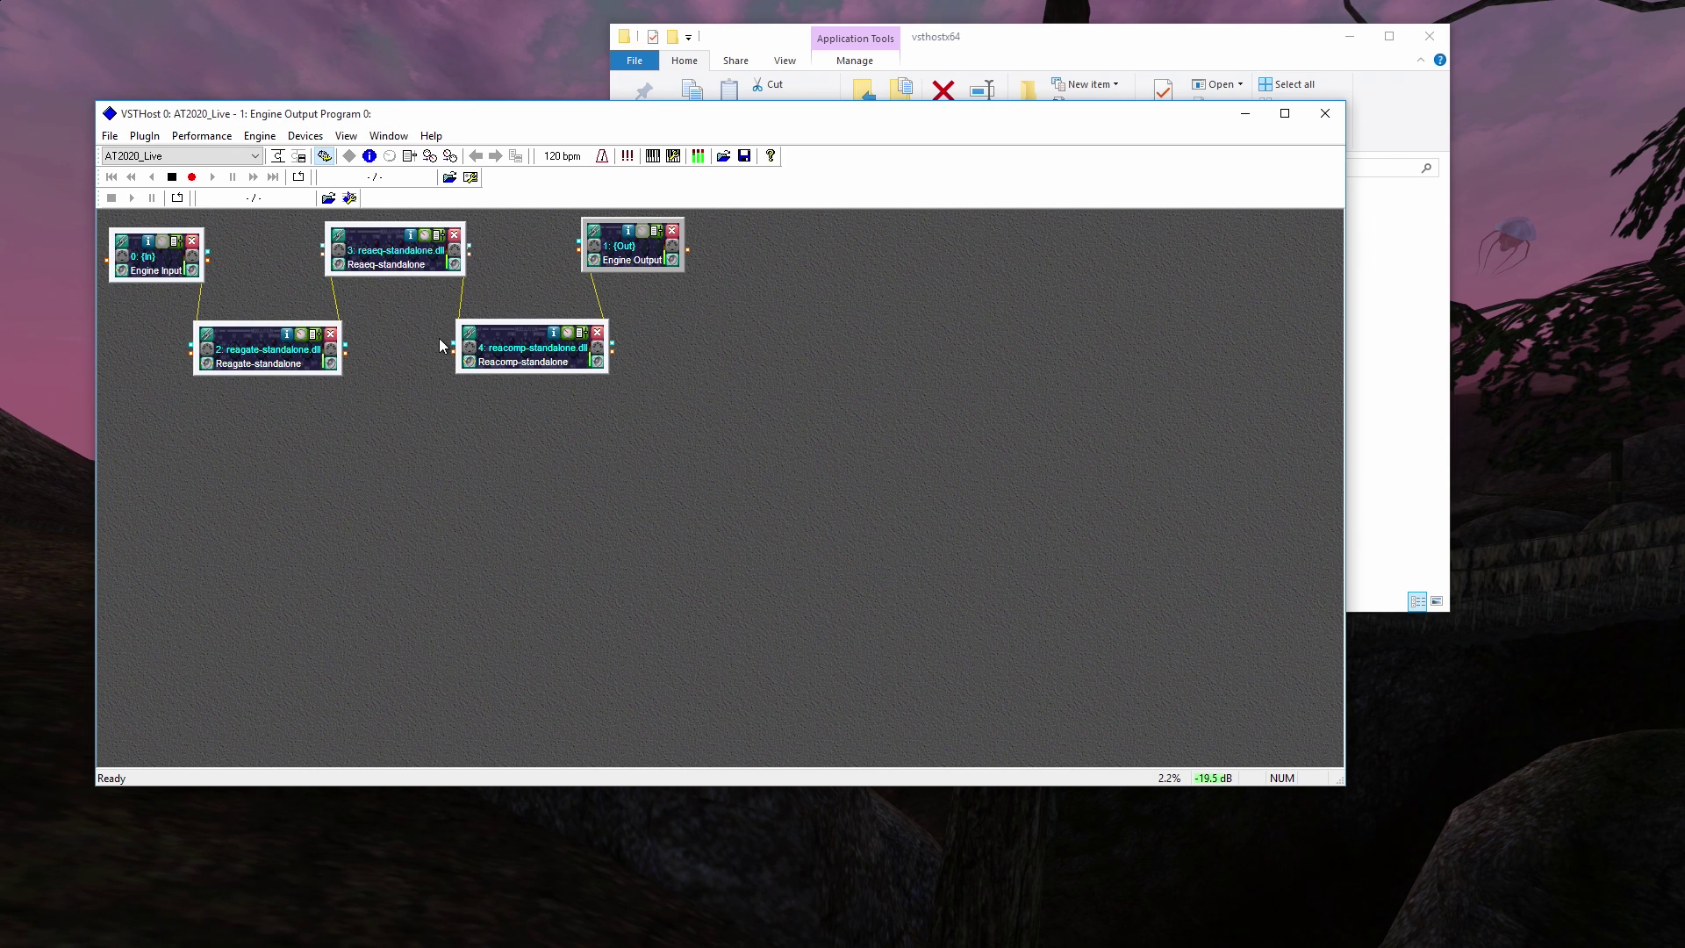
Step: Reopen the wave device settings and reapply them without changing any option
left_click(313, 137)
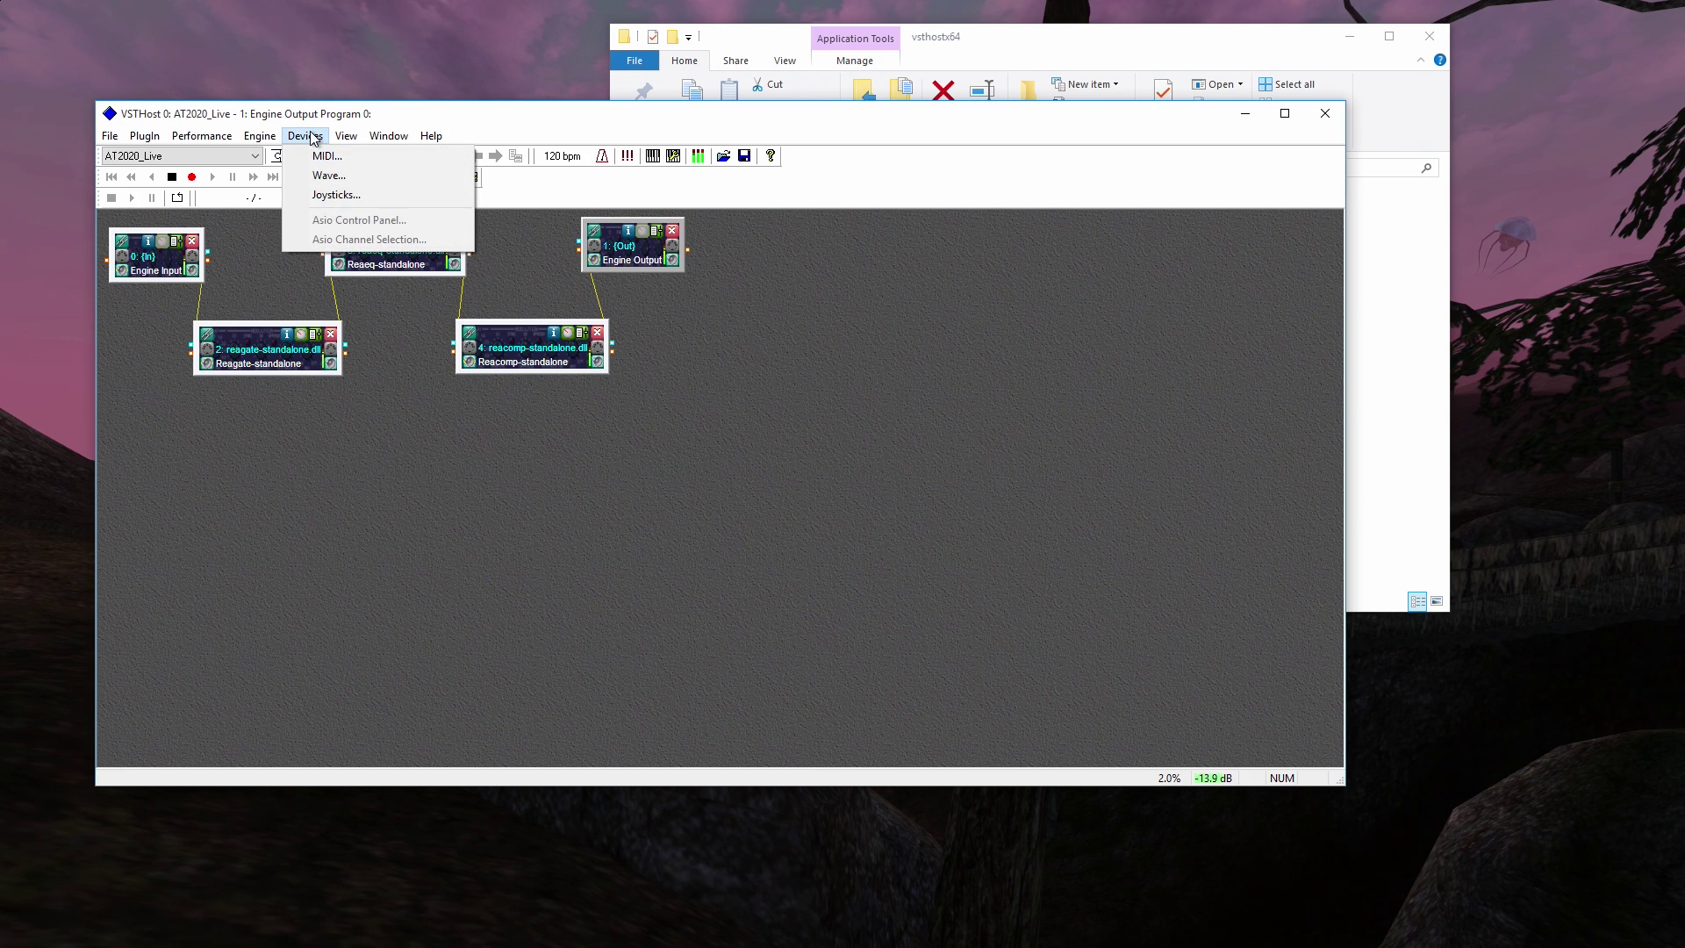
left_click(329, 175)
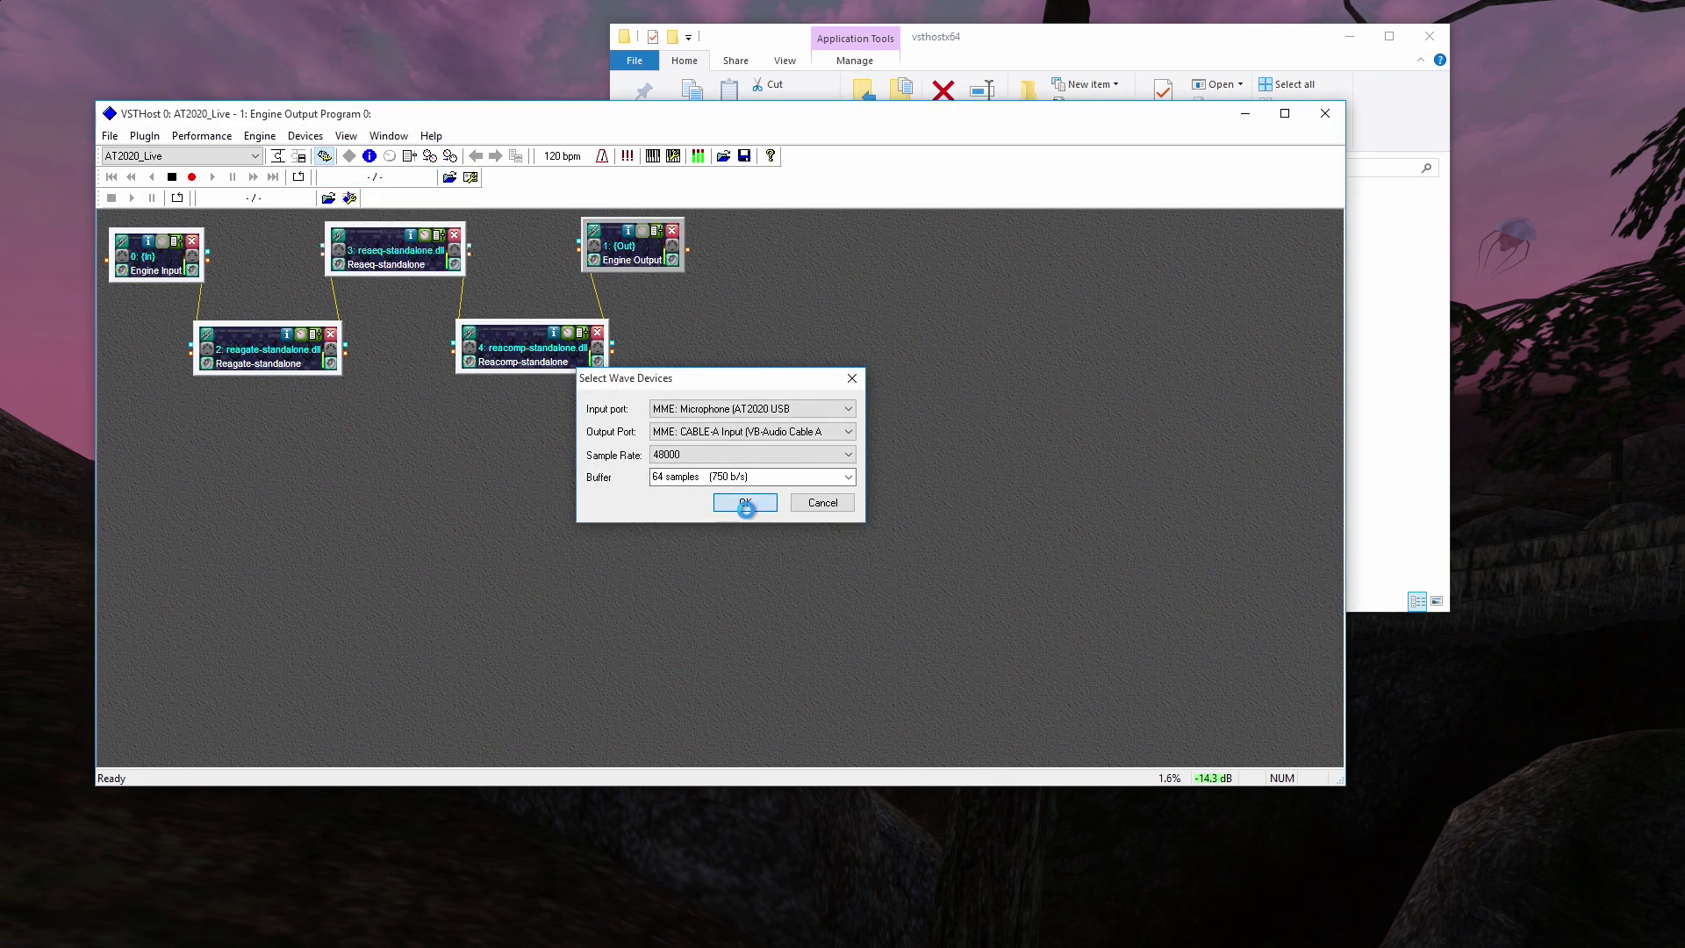
left_click(746, 507)
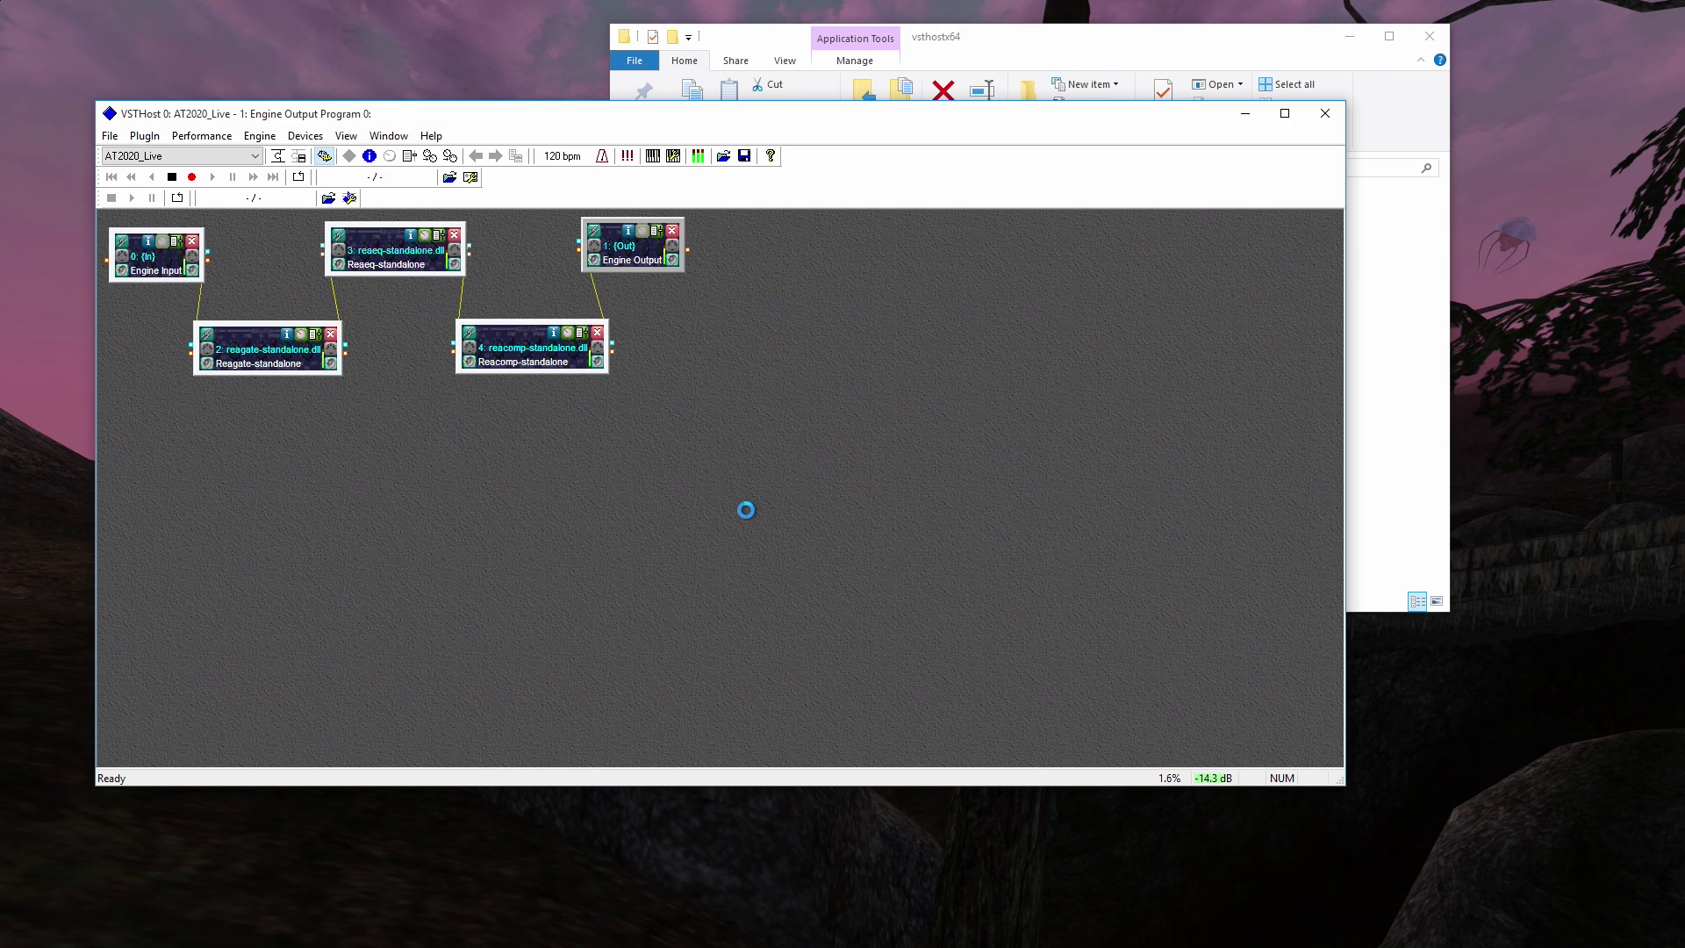